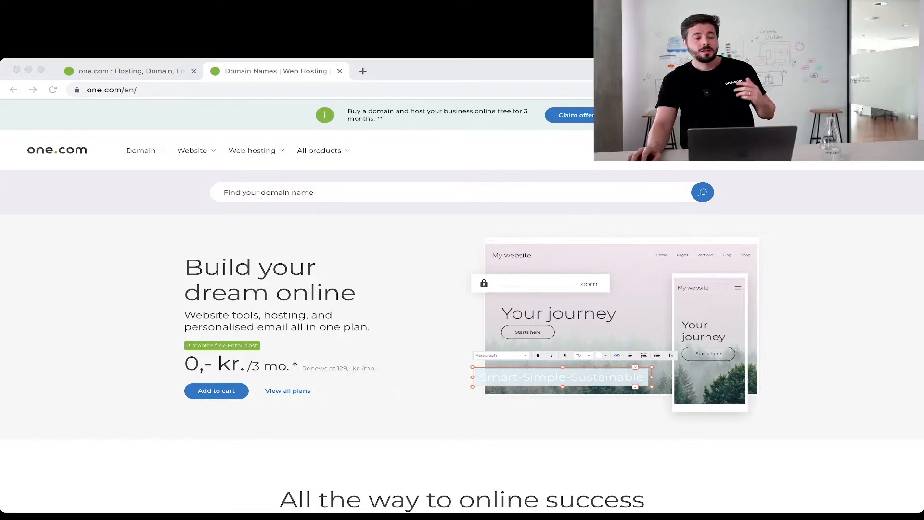
# From the Website menu, go to Website Builder and start its 14-day free trial sign-up.
pyautogui.click(196, 150)
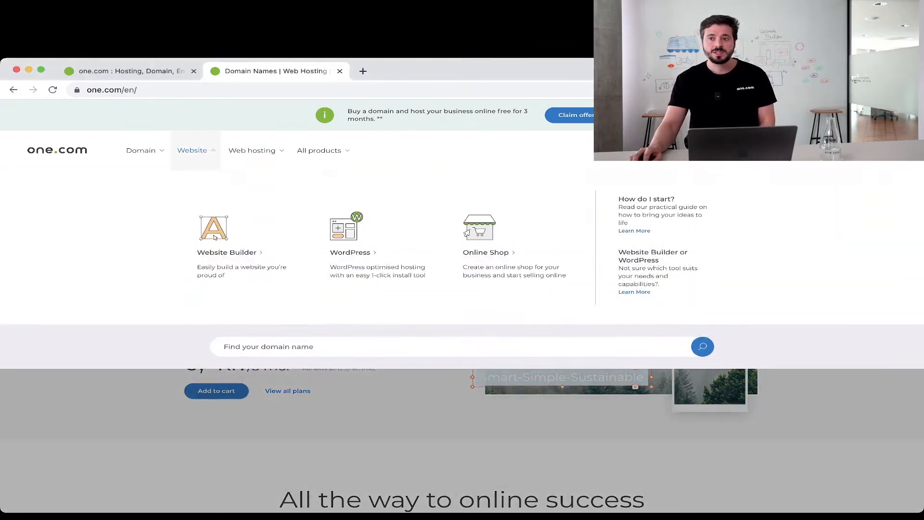
pyautogui.click(227, 252)
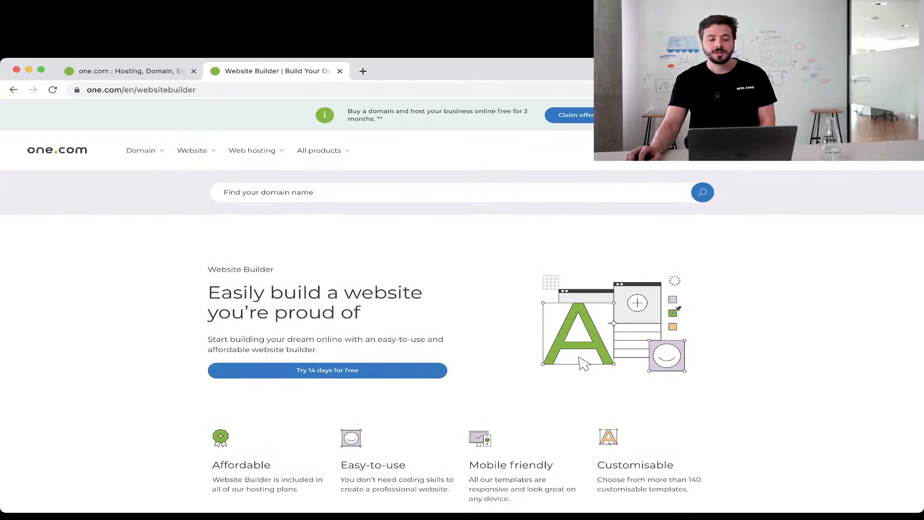
pyautogui.click(327, 370)
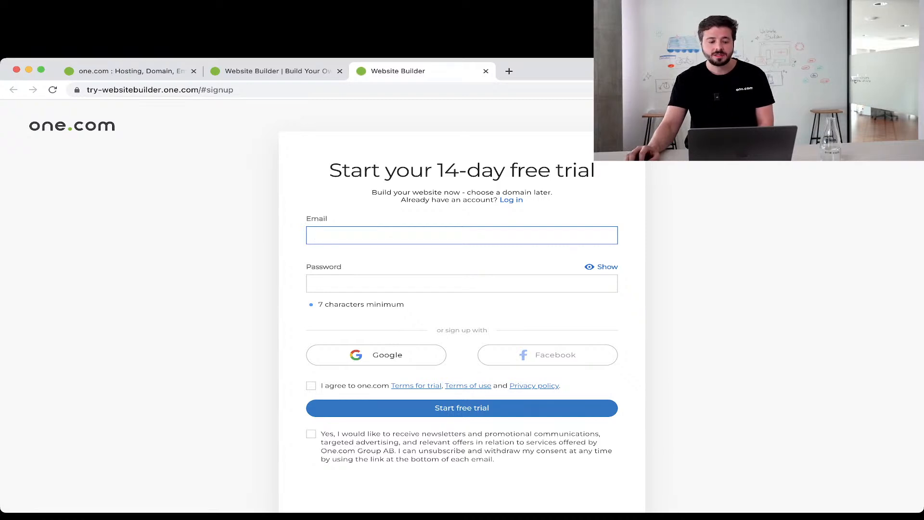
# Opt in to newsletters on the trial form and return to the wsb-webinar.one dashboard.
pyautogui.click(311, 433)
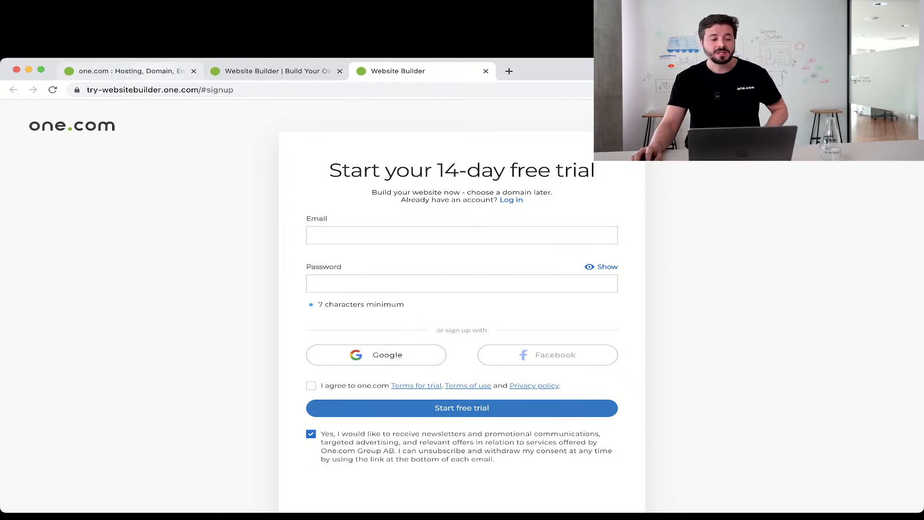
pyautogui.click(130, 72)
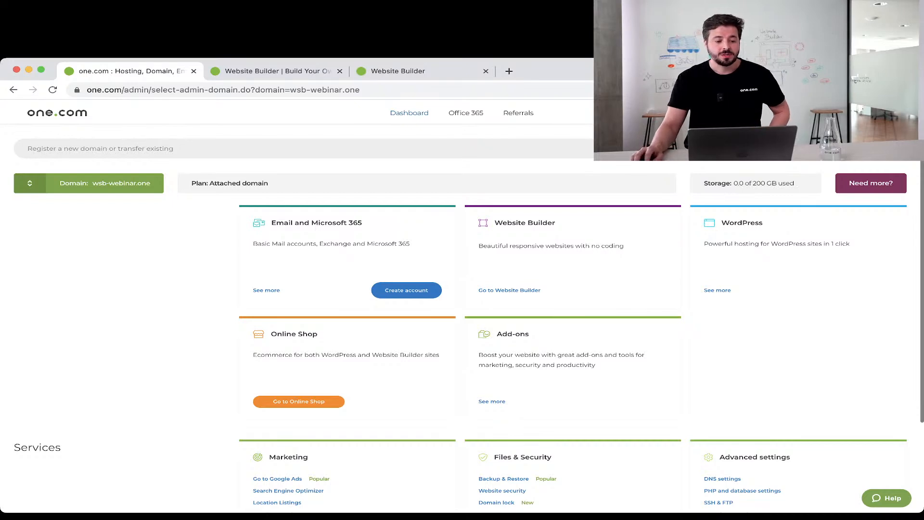
# Keep the current domain and start a Basic Mail account from the Email and Microsoft 365 card.
pyautogui.click(88, 183)
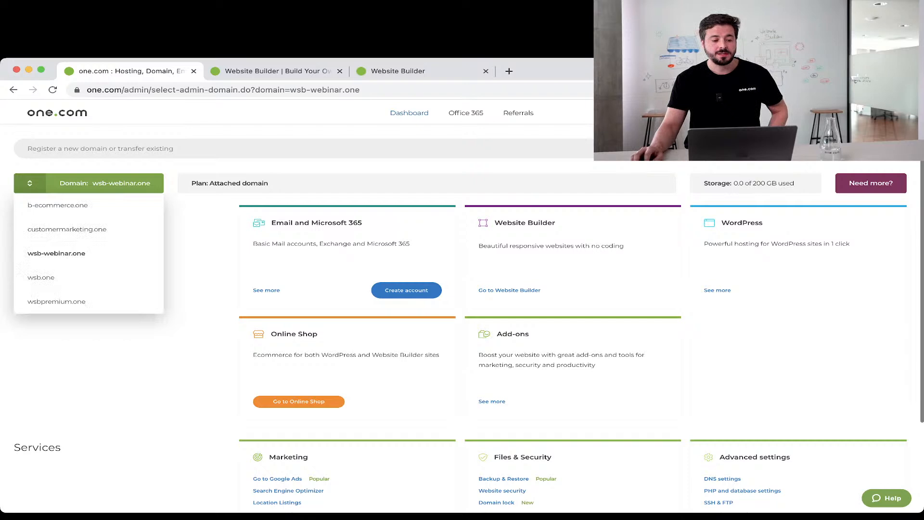
pyautogui.click(88, 184)
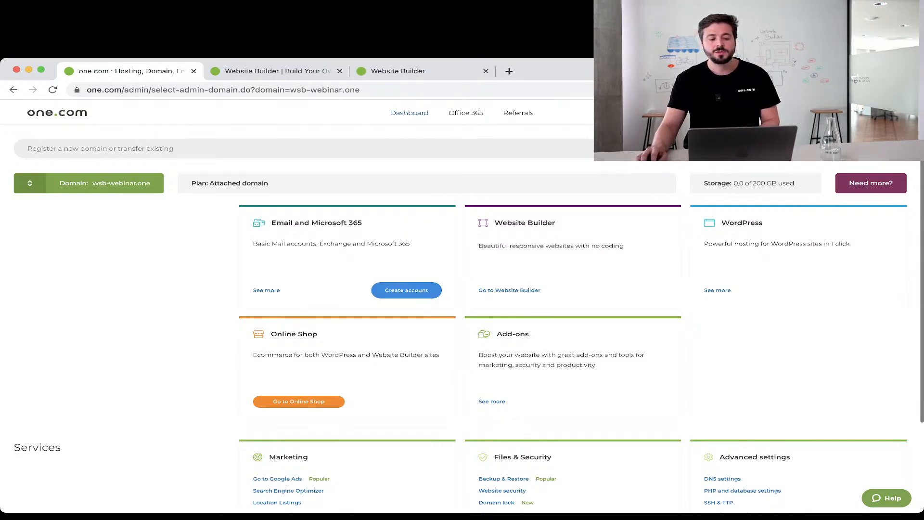
pyautogui.click(406, 290)
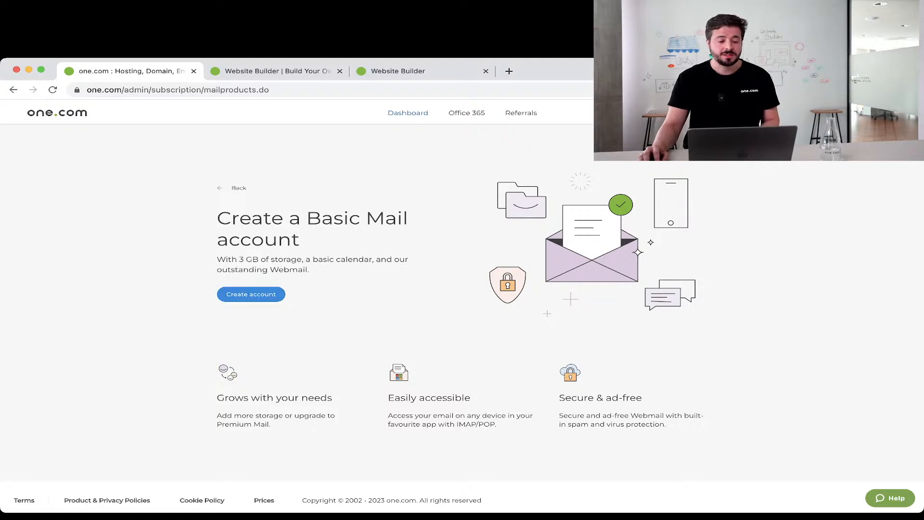
pyautogui.click(251, 294)
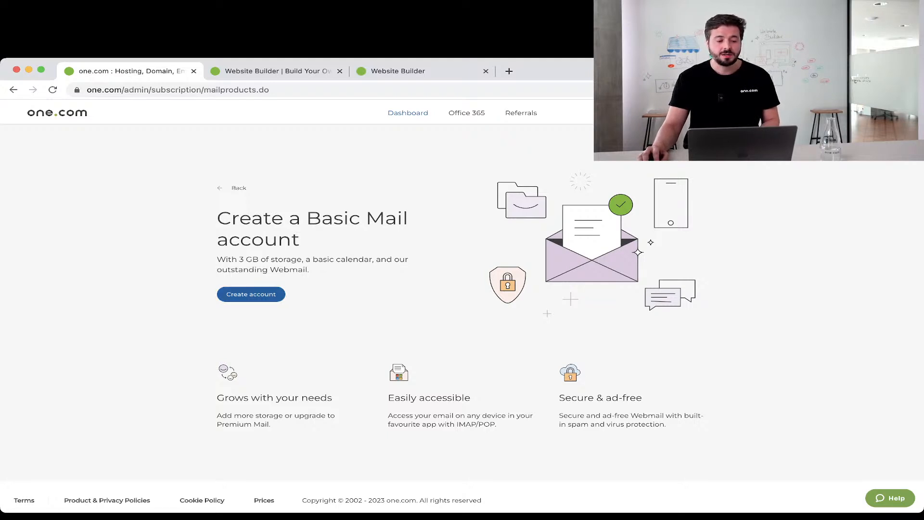
pyautogui.click(438, 285)
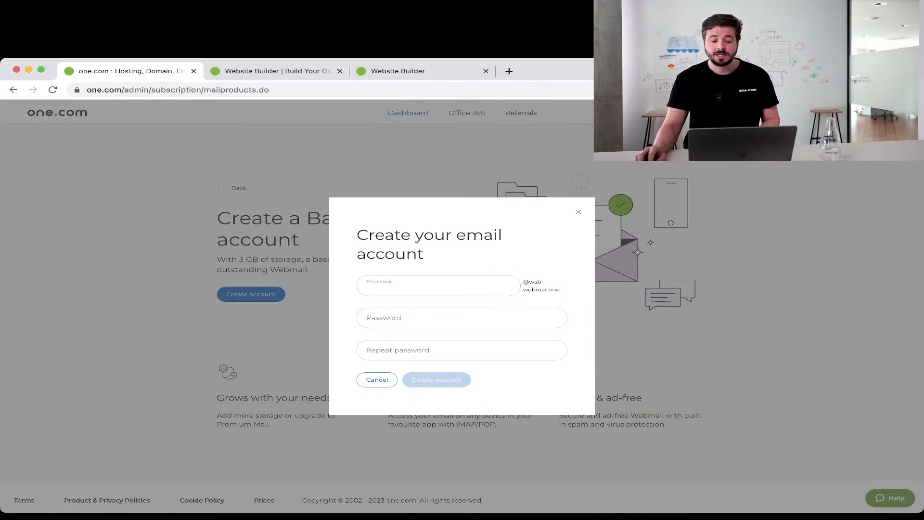
pyautogui.write('contact')
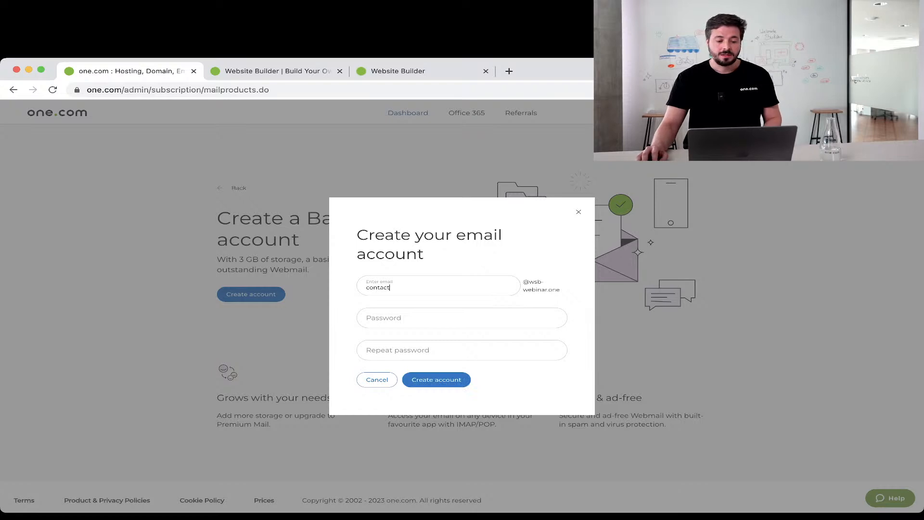
pyautogui.click(423, 318)
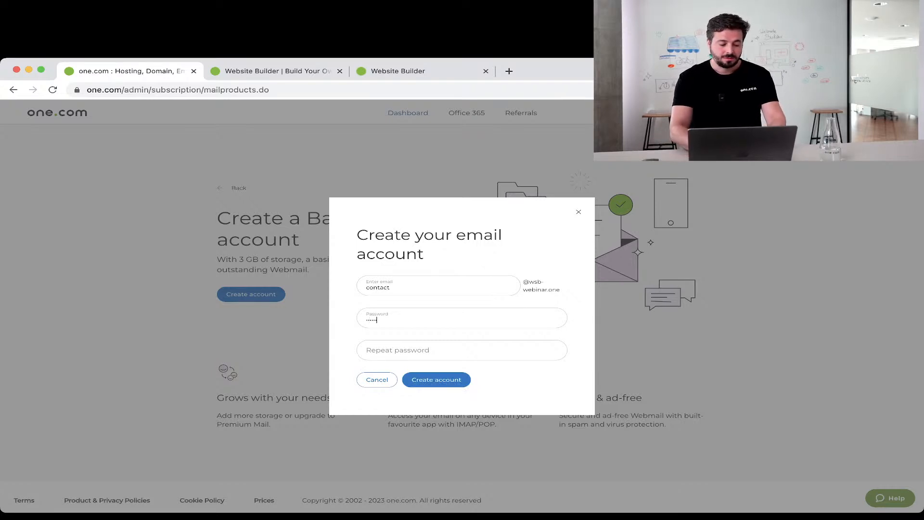
pyautogui.click(423, 350)
pyautogui.write('••••••')
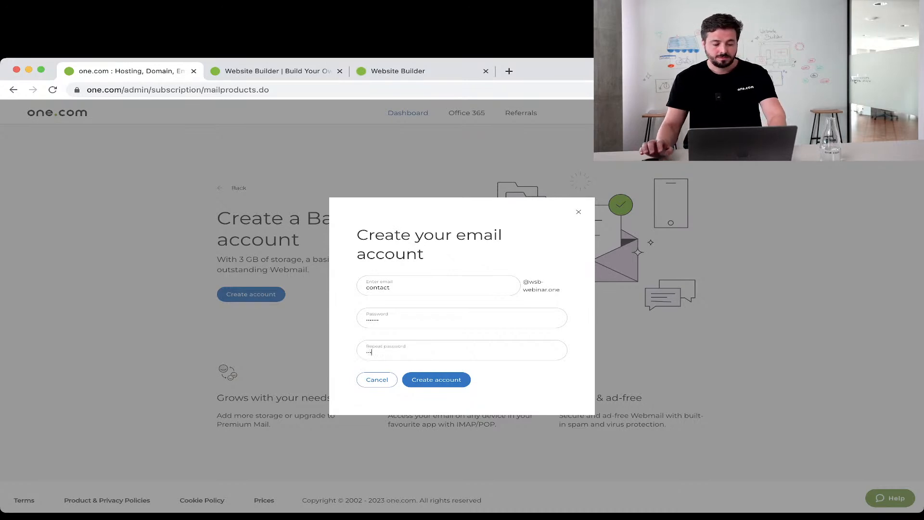
pyautogui.click(437, 380)
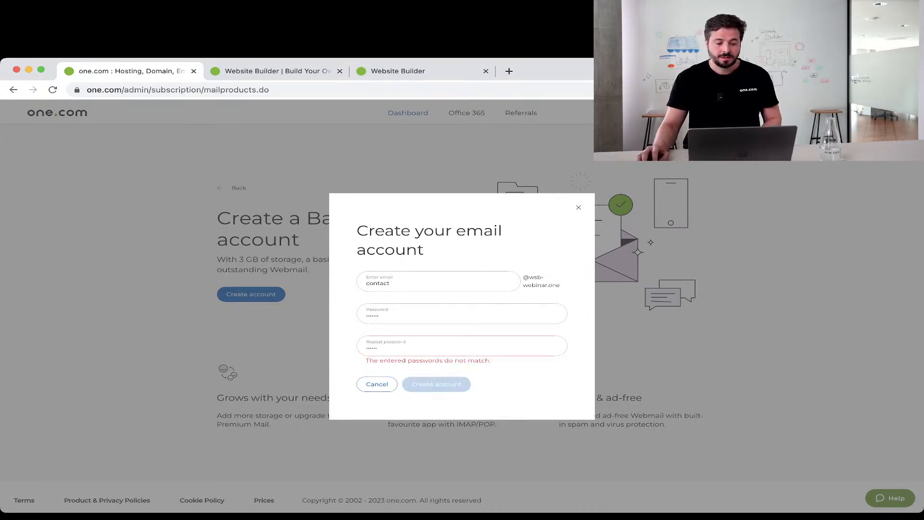
pyautogui.moveTo(389, 316); pyautogui.dragTo(320, 316)
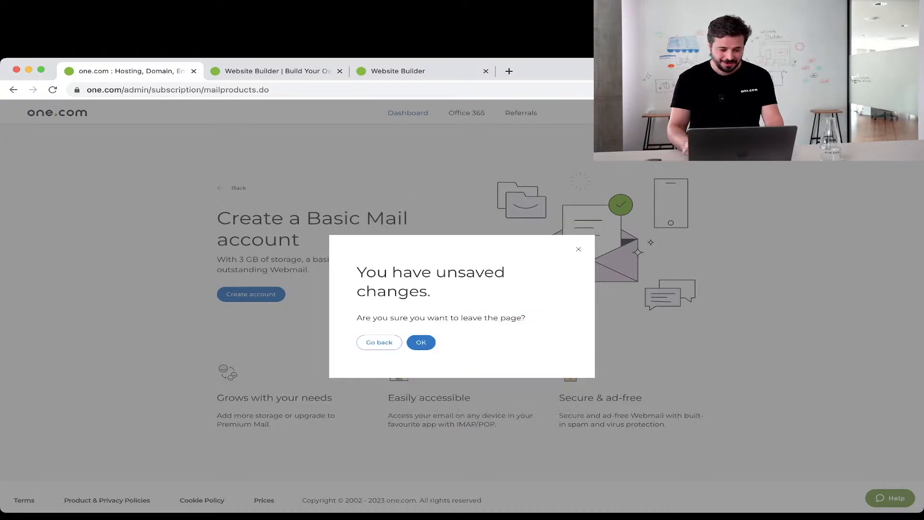
pyautogui.click(379, 342)
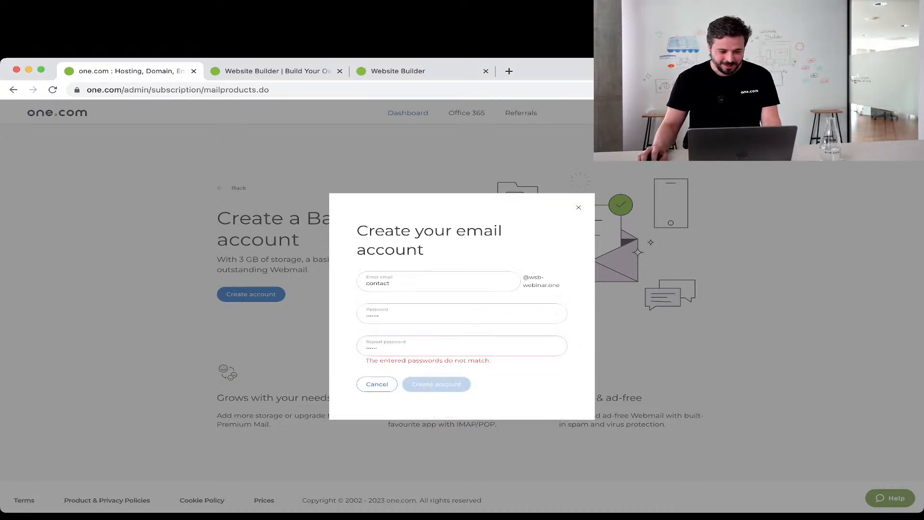
pyautogui.press('Escape')
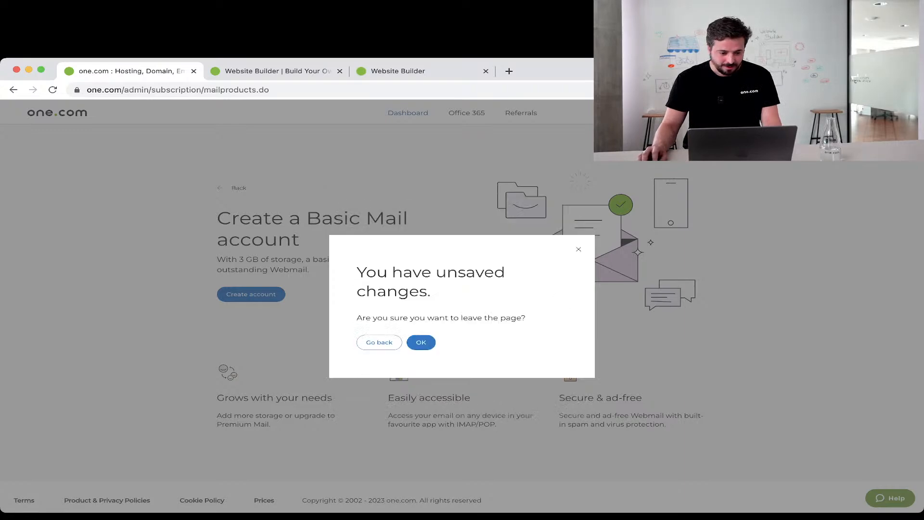
pyautogui.click(421, 342)
pyautogui.click(250, 294)
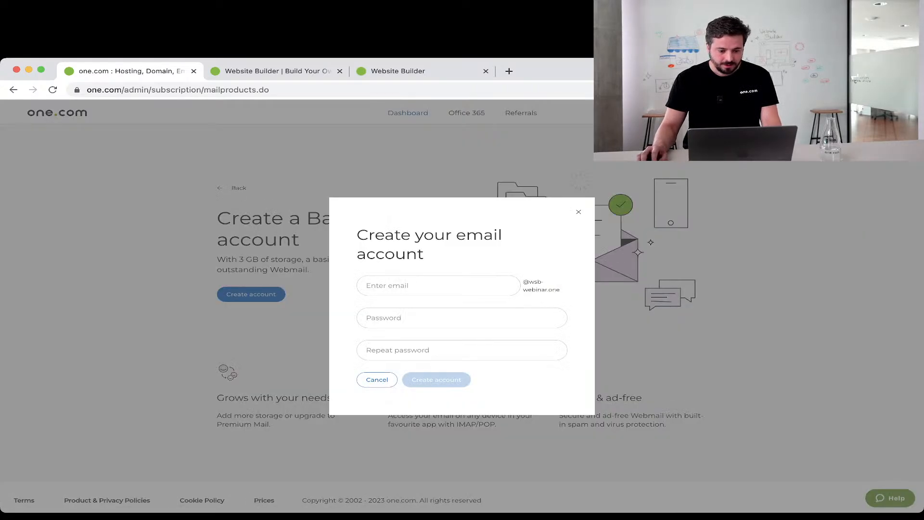
pyautogui.write('contact')
pyautogui.press('Tab')
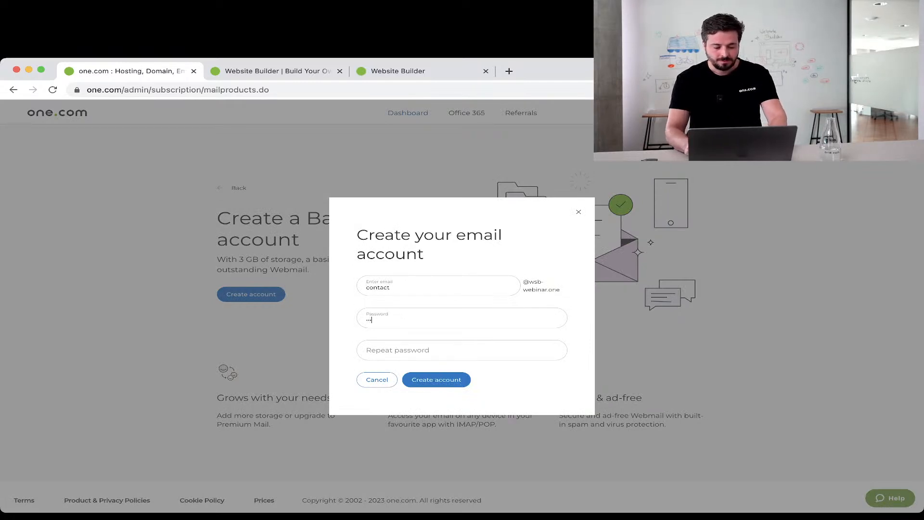
pyautogui.press('Tab')
pyautogui.write('••••••••')
pyautogui.press('Return')
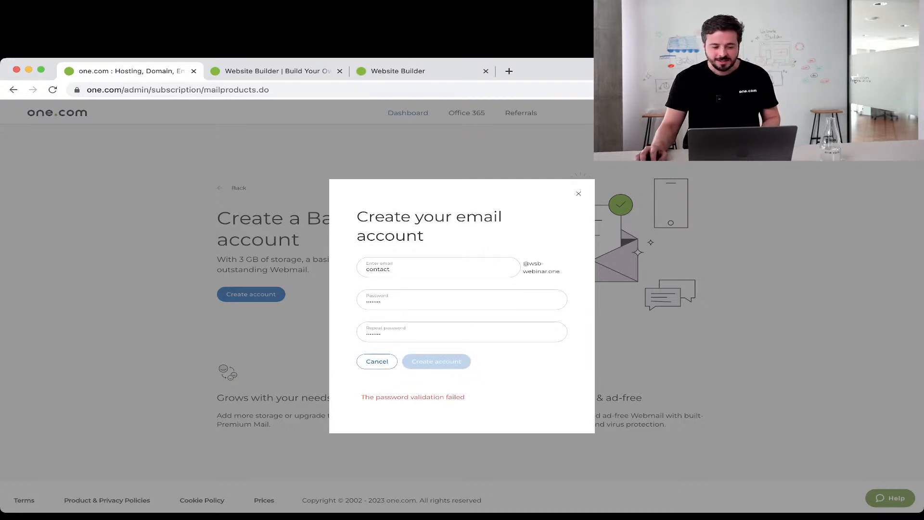
pyautogui.click(377, 361)
pyautogui.click(421, 343)
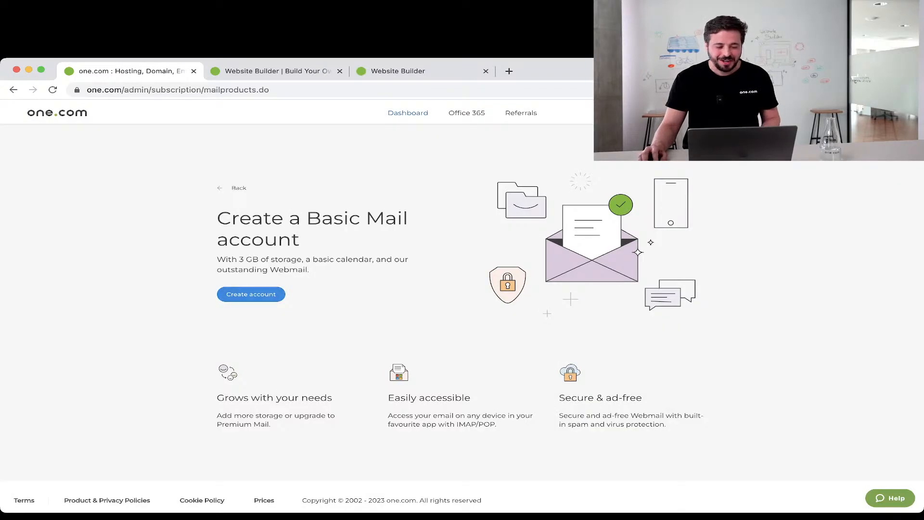
# Fill the new email form with address 'contact' and a password entered twice, then submit.
pyautogui.click(250, 294)
pyautogui.click(423, 286)
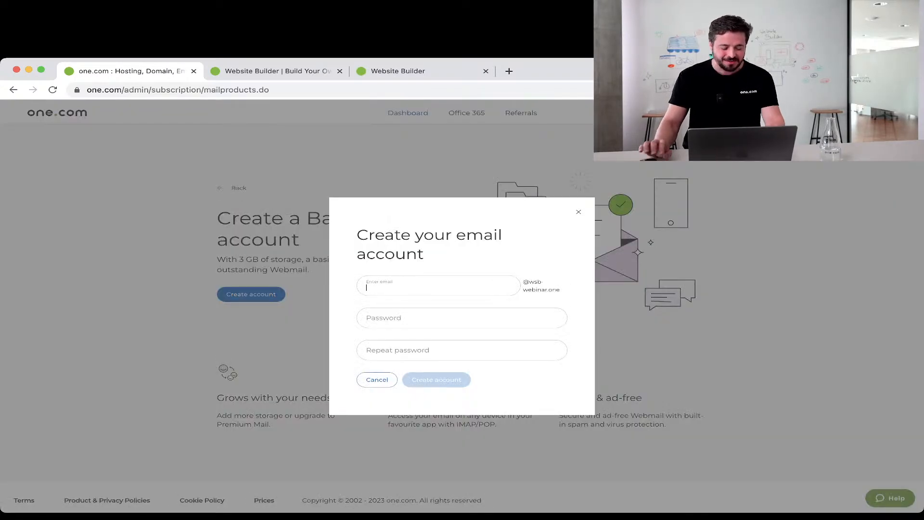
pyautogui.write('contact')
pyautogui.click(424, 318)
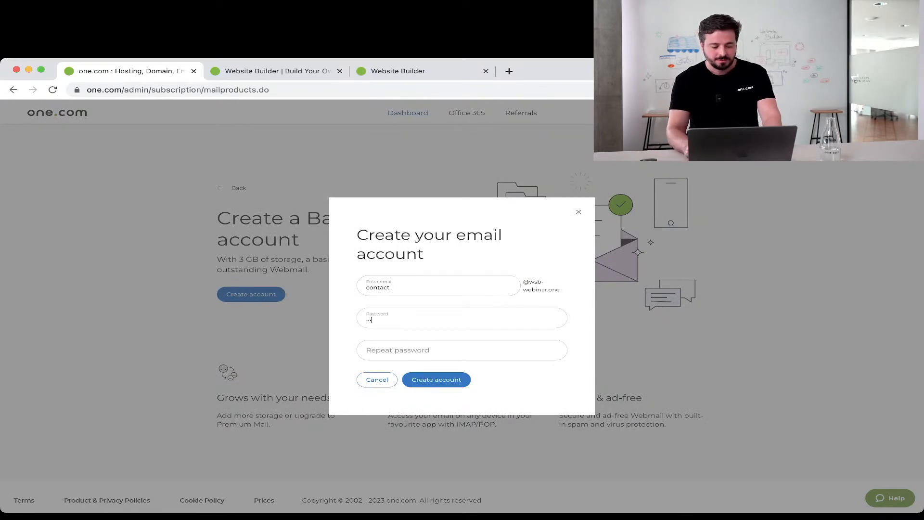
pyautogui.write('•••••')
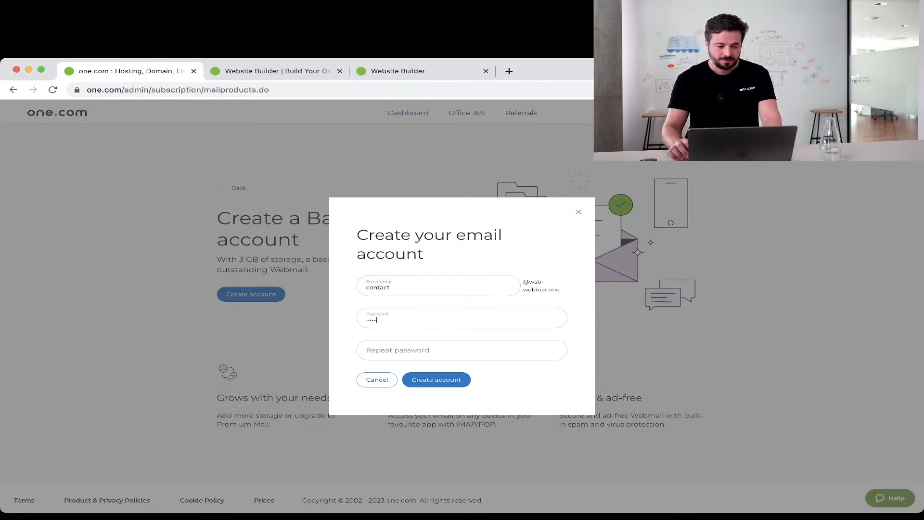
pyautogui.write('•')
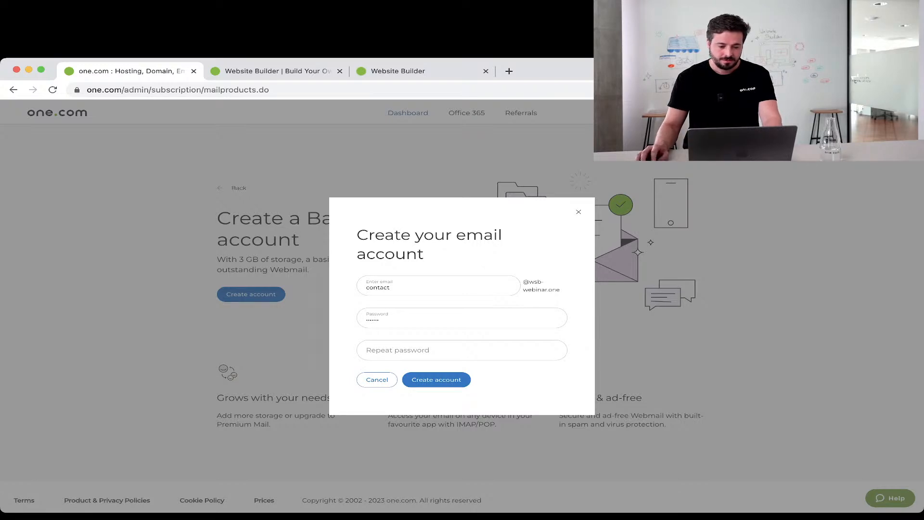
pyautogui.press('BackSpace')
pyautogui.press('BackSpace')
pyautogui.press('BackSpace')
pyautogui.press('BackSpace')
pyautogui.press('BackSpace')
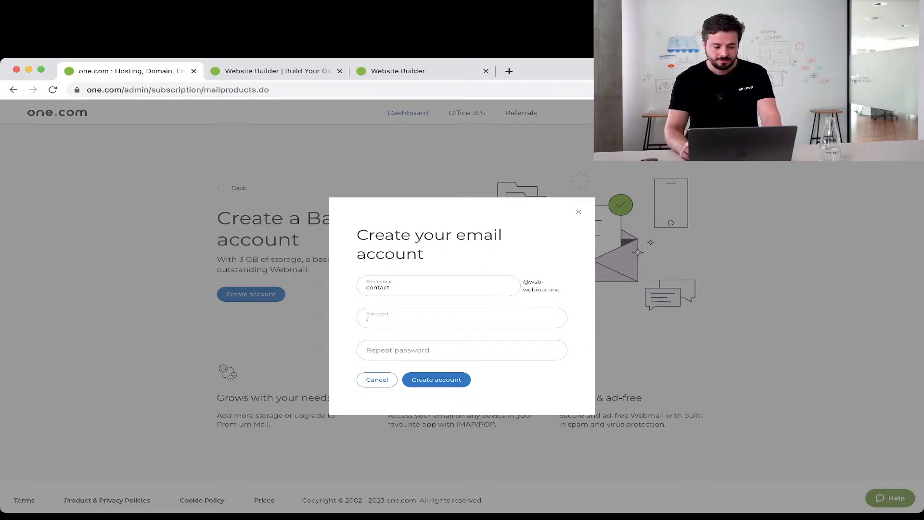
pyautogui.write('••••••')
pyautogui.press('Tab')
pyautogui.write('••••••')
pyautogui.press('Return')
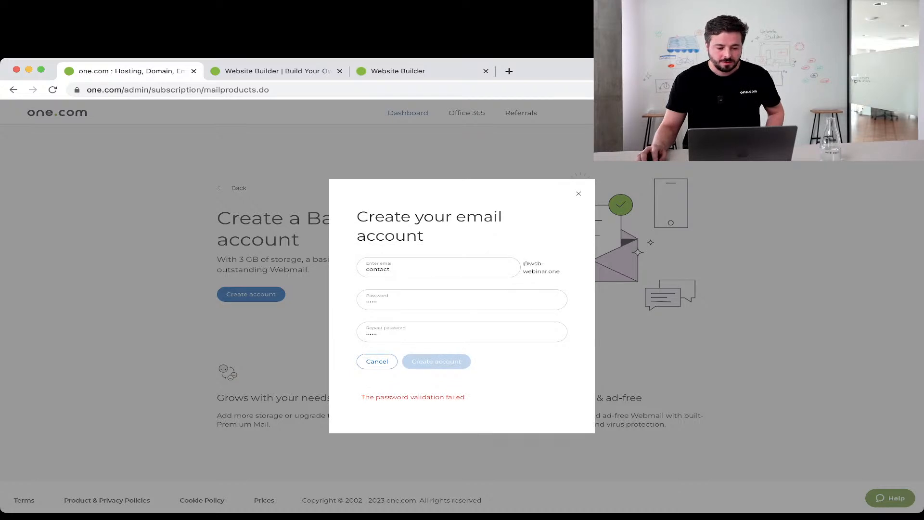
# Retype both passwords and retry, then discard the failed form and reopen a blank one.
pyautogui.press('super+a')
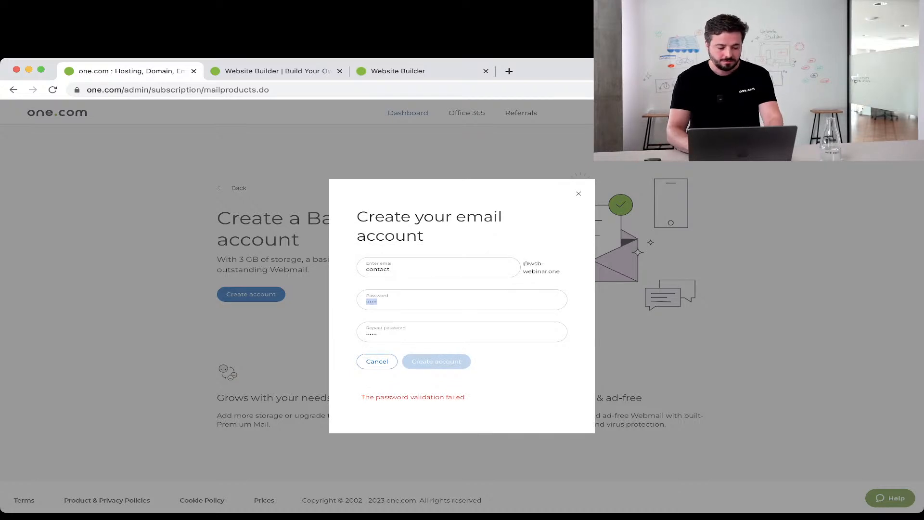
pyautogui.write('•••')
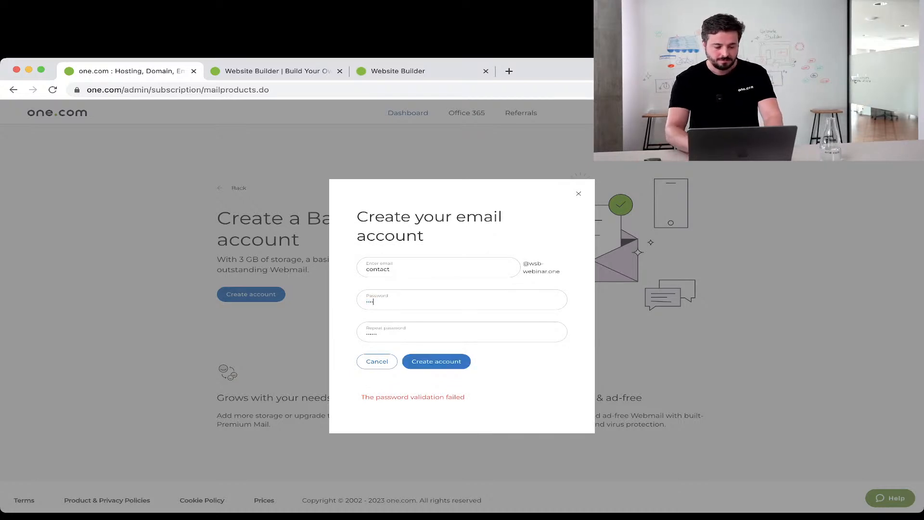
pyautogui.write('•')
pyautogui.press('Tab')
pyautogui.write('••••••')
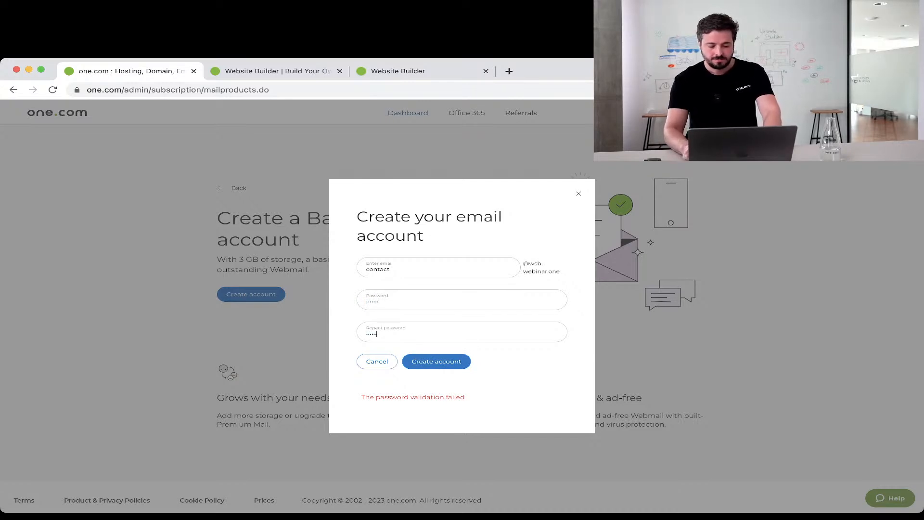
pyautogui.click(437, 362)
pyautogui.click(437, 362)
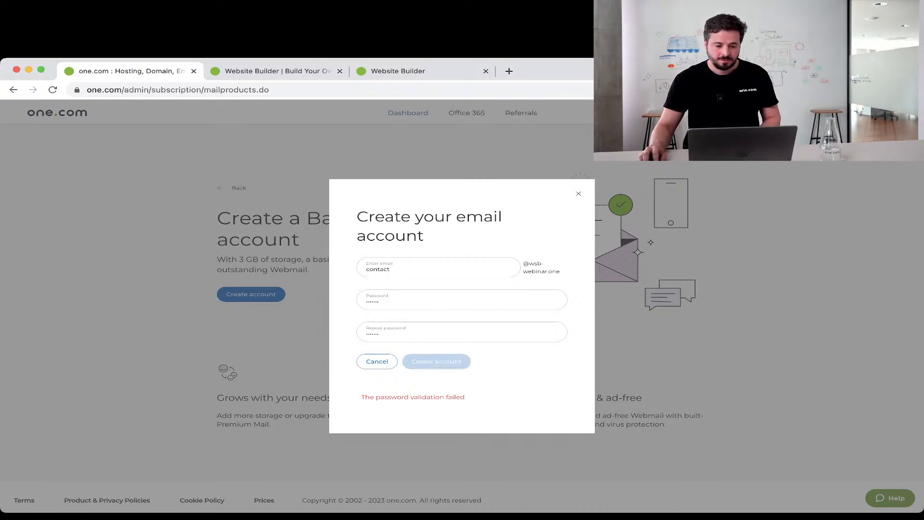
pyautogui.click(377, 362)
pyautogui.click(420, 342)
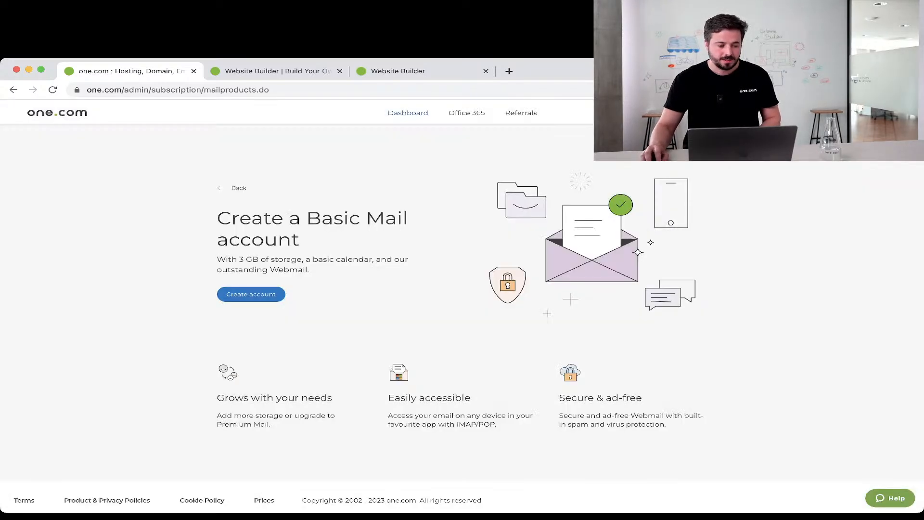
pyautogui.click(251, 294)
# Enter 'contact' as the mailbox name, start a password, then discard the form.
pyautogui.click(438, 286)
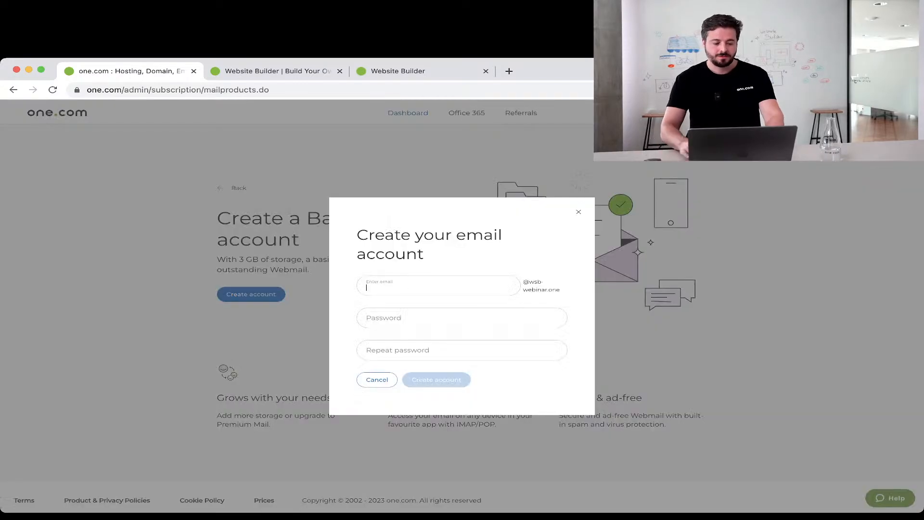
pyautogui.write('conta')
pyautogui.press('BackSpace')
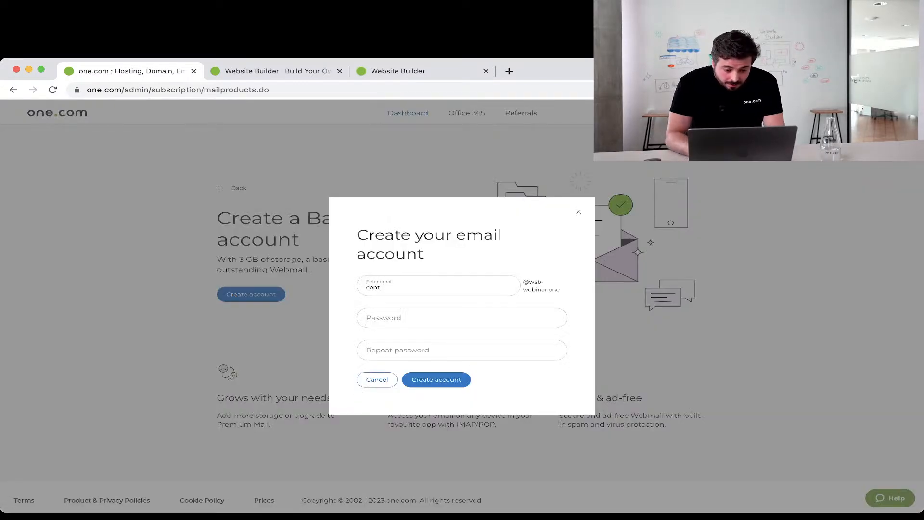
pyautogui.write('tact')
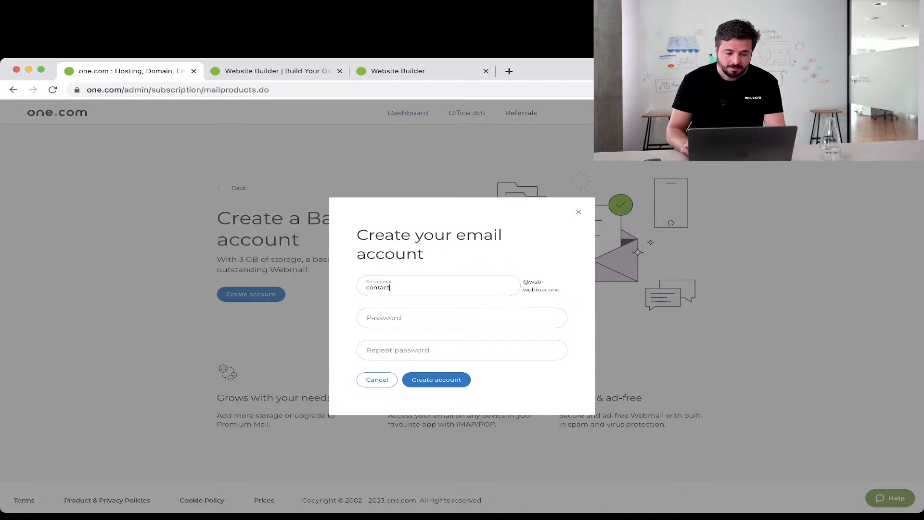
pyautogui.click(433, 317)
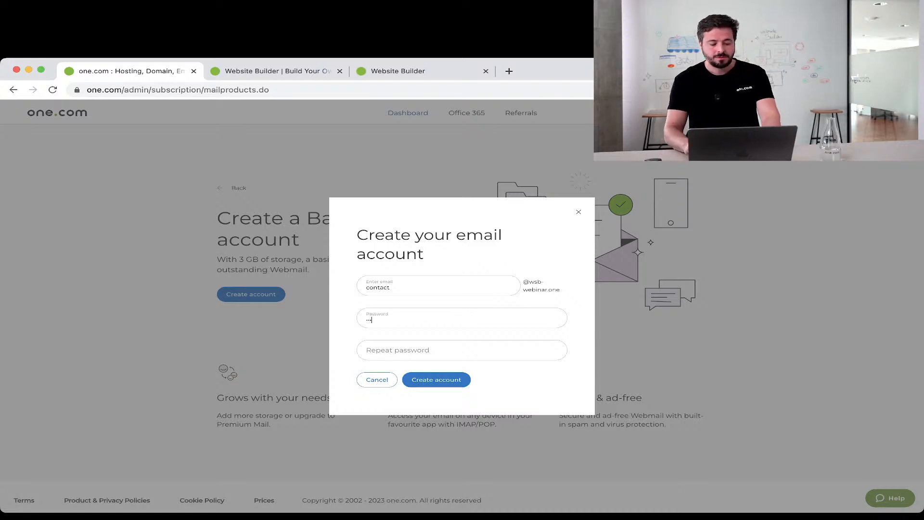
pyautogui.write('*')
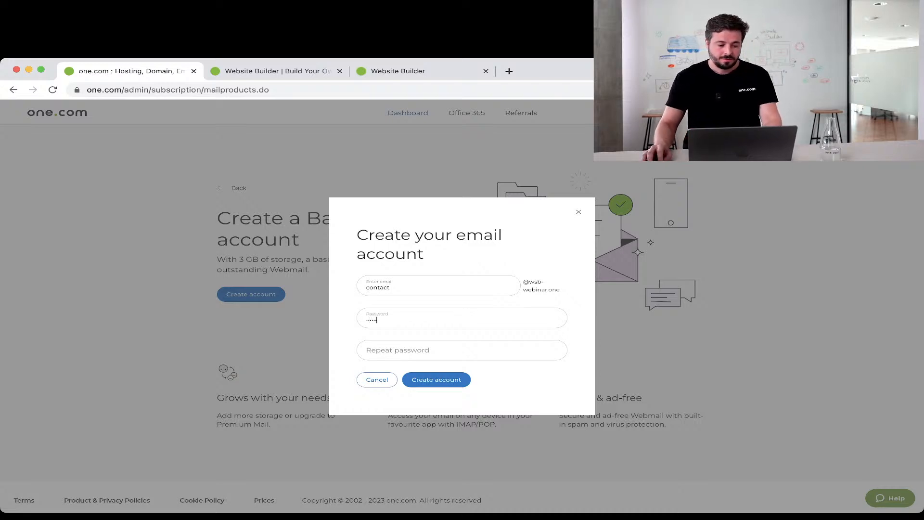
pyautogui.moveTo(381, 319); pyautogui.dragTo(317, 319)
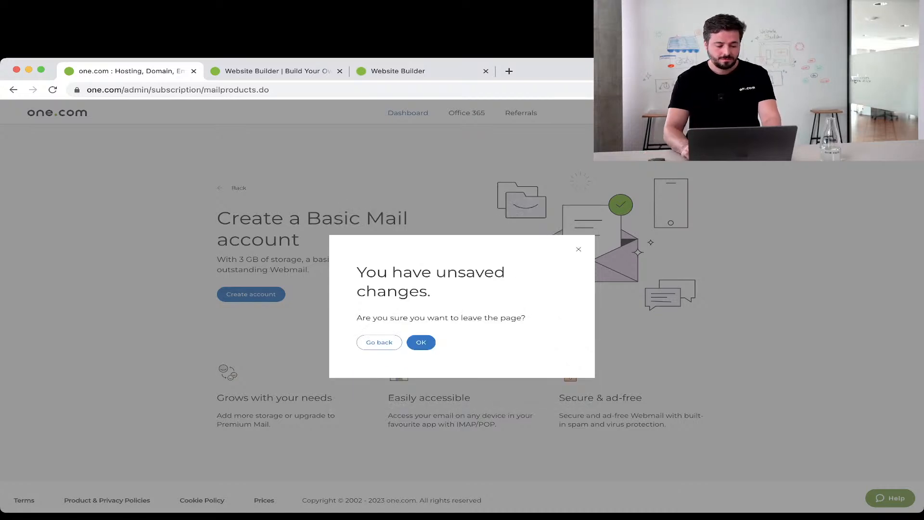
pyautogui.click(420, 342)
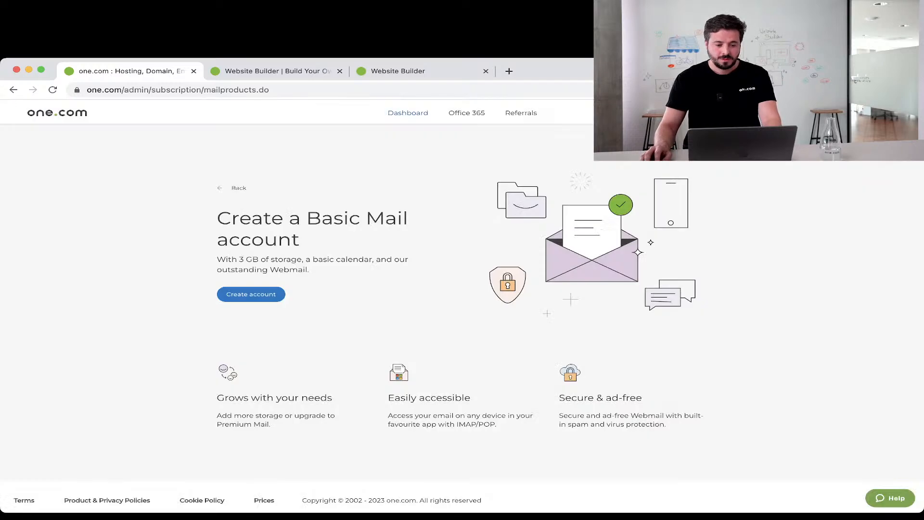
# Reopen the form and submit mailbox 'contact' with a password and its repeat.
pyautogui.click(251, 294)
pyautogui.click(408, 285)
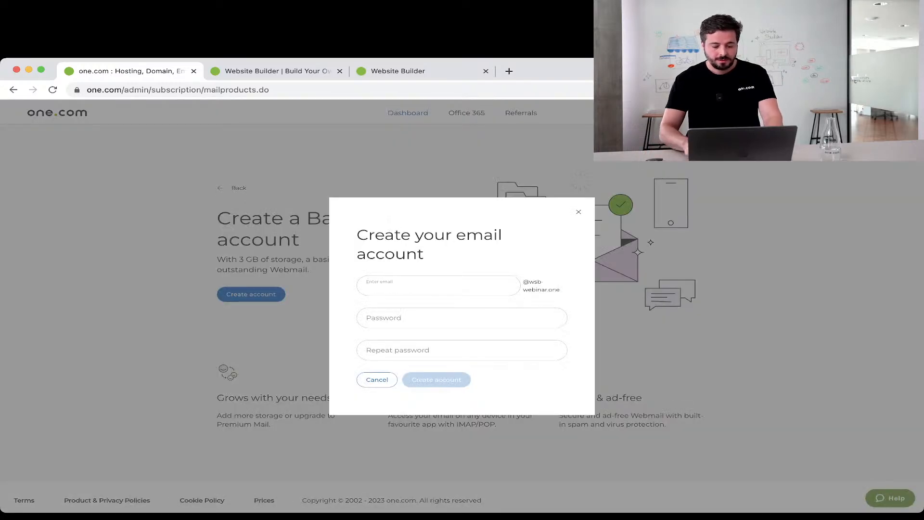
pyautogui.write('contact')
pyautogui.click(401, 317)
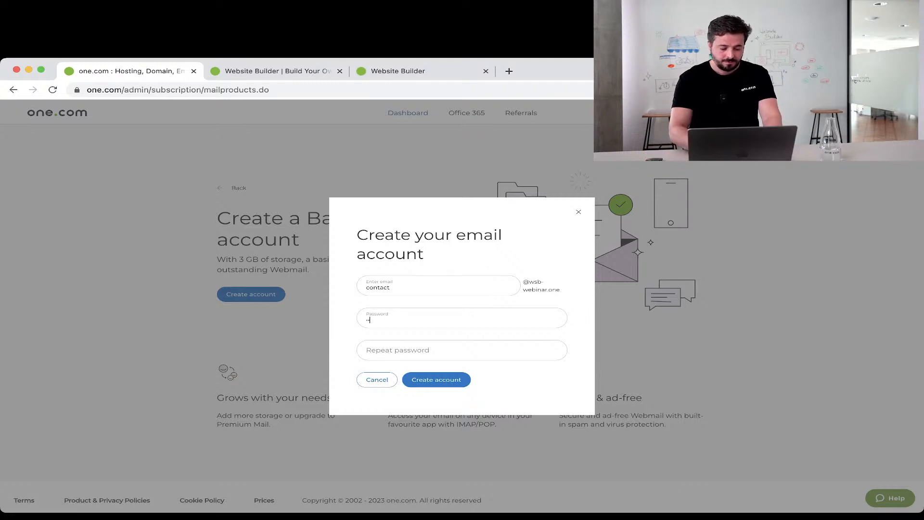
pyautogui.write('••••••••')
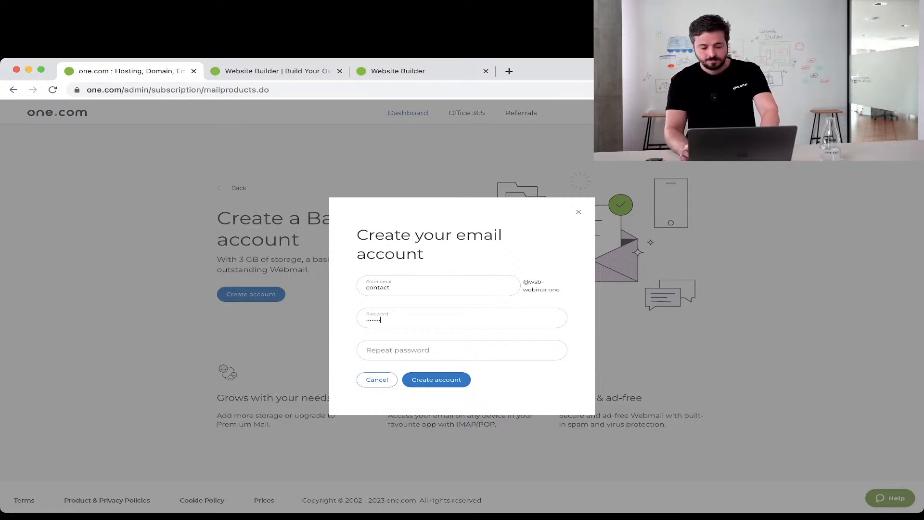
pyautogui.click(401, 350)
pyautogui.write('•••••')
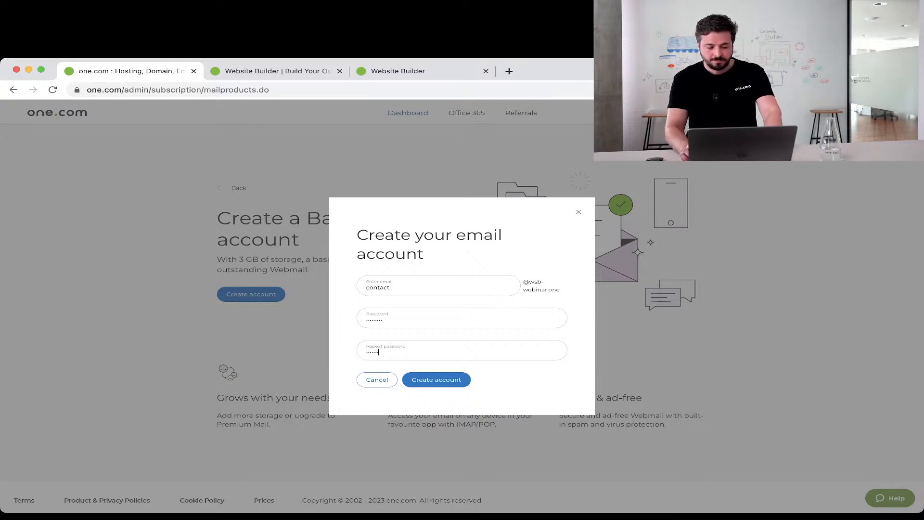
pyautogui.press('Return')
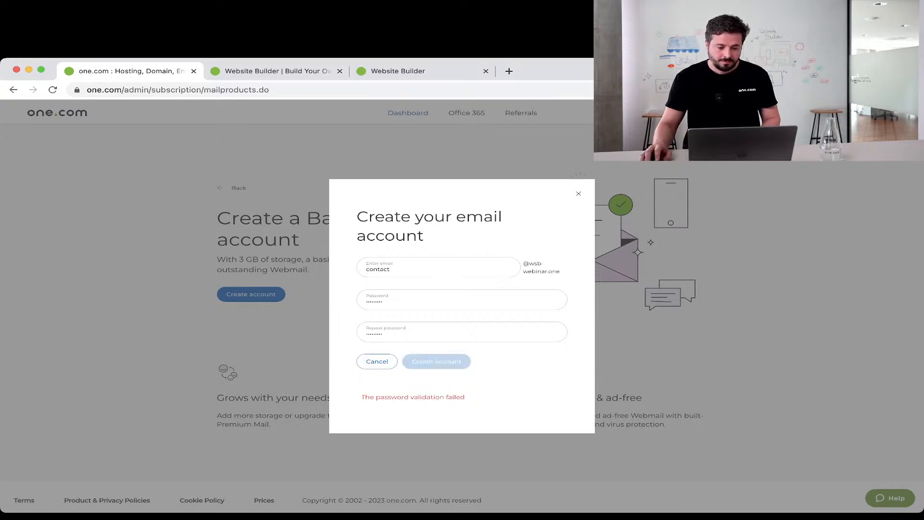
# Close the rejected form without saving and return to the Basic Mail account page.
pyautogui.press('Escape')
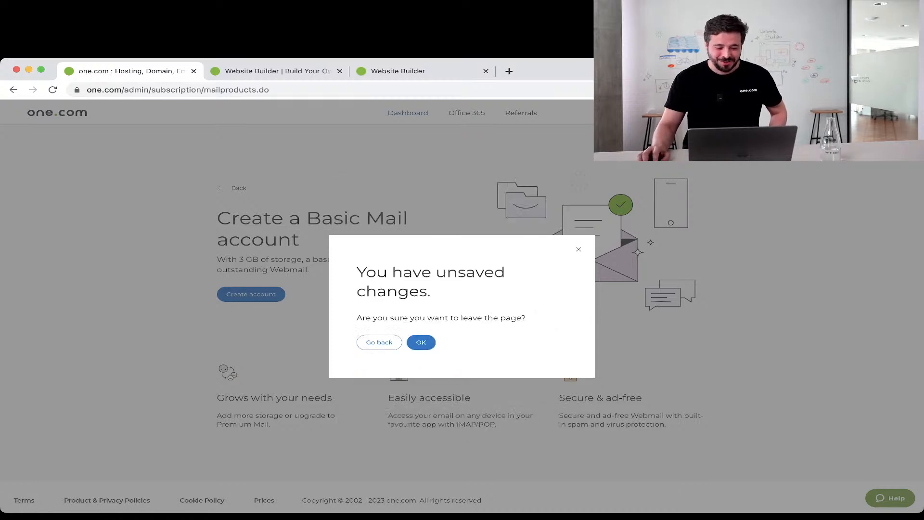
pyautogui.click(421, 342)
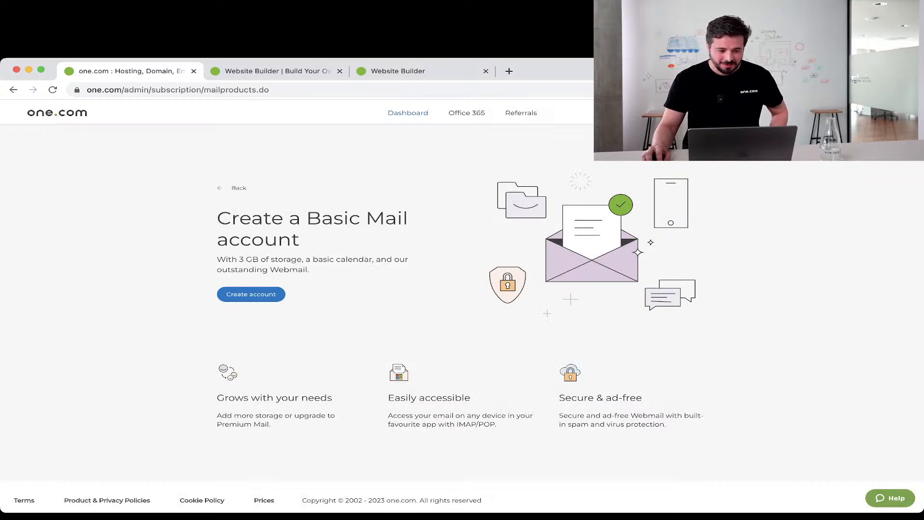
pyautogui.click(236, 188)
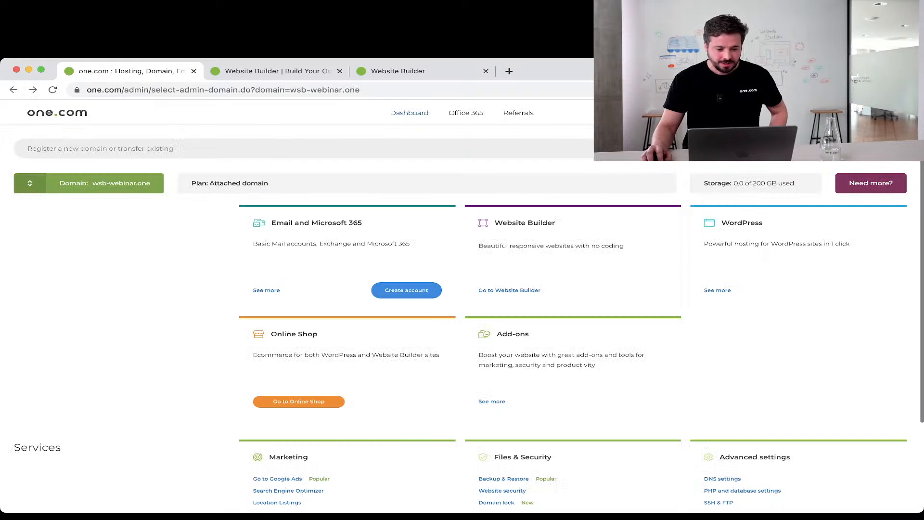
pyautogui.click(407, 290)
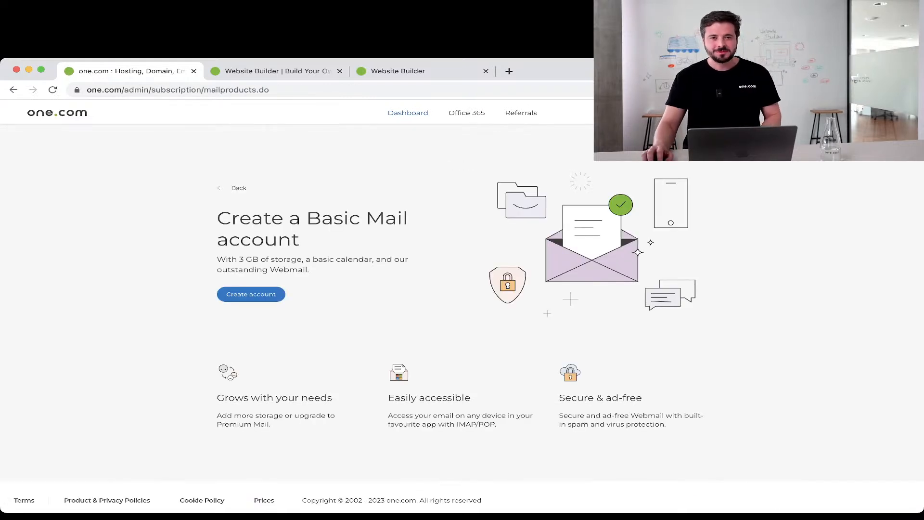
# Retry the 'contact' mailbox with a six-character password entered twice and submit.
pyautogui.click(251, 294)
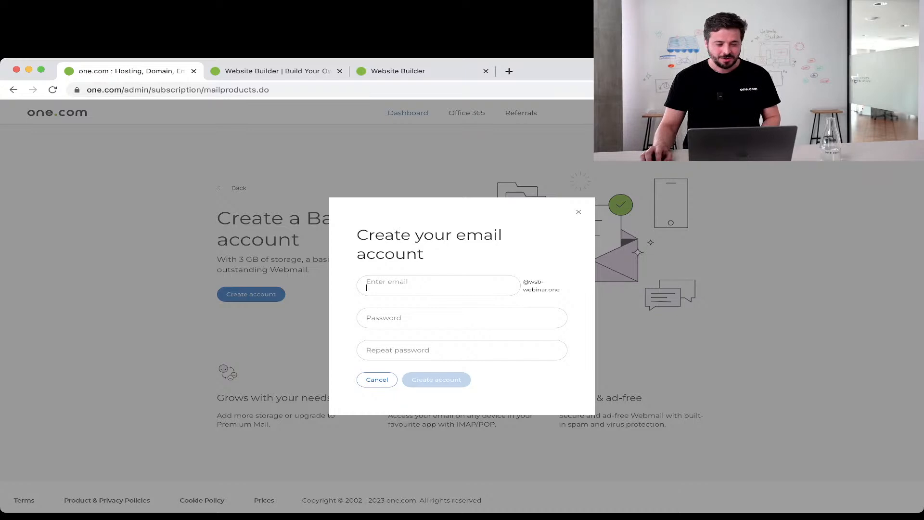
pyautogui.write('contact')
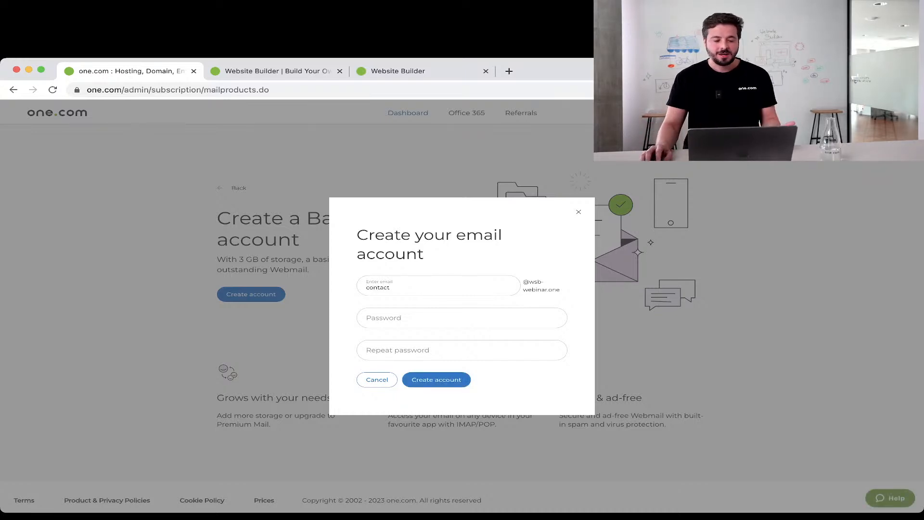
pyautogui.click(433, 318)
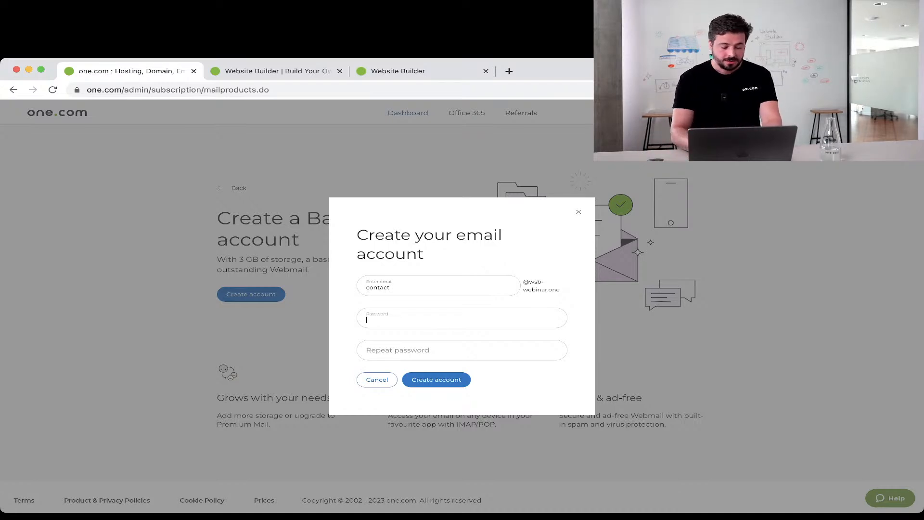
pyautogui.write('••••••')
pyautogui.click(462, 350)
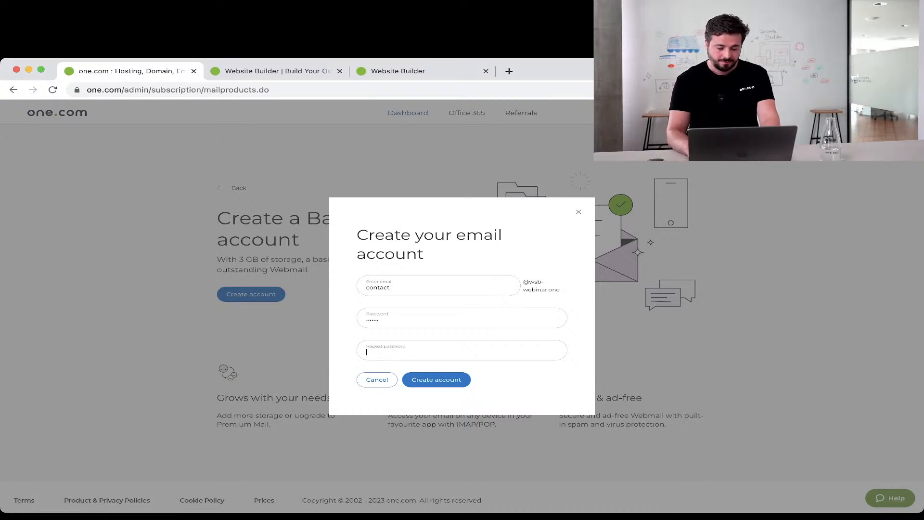
pyautogui.write('••••••')
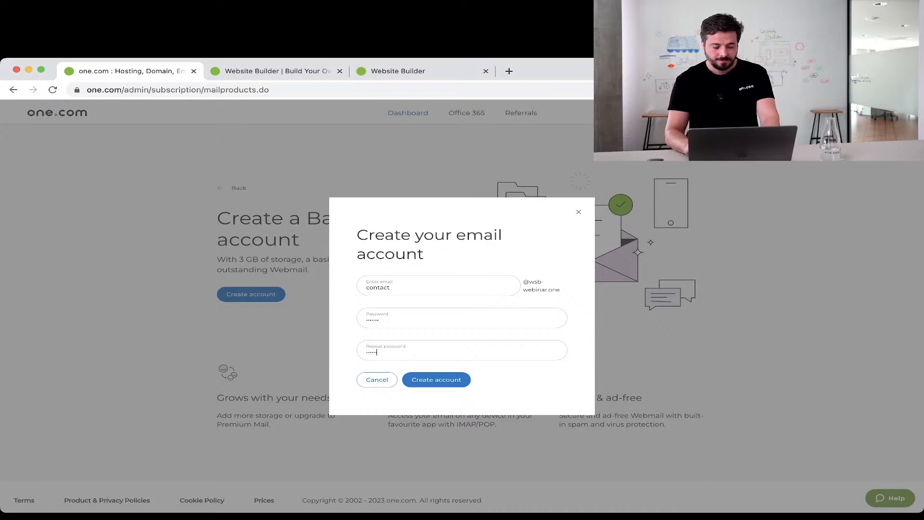
pyautogui.press('Return')
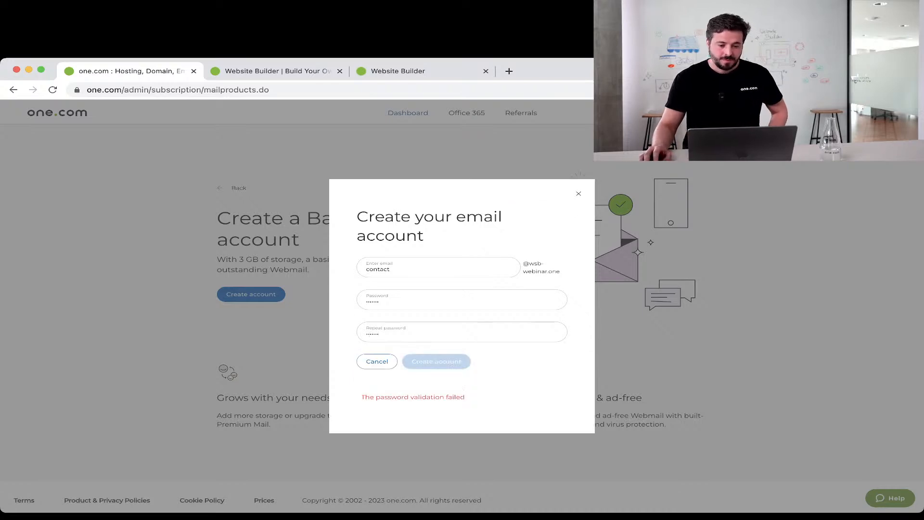
# Abandon the failed form, go back to the dashboard and show the domain list.
pyautogui.press('Escape')
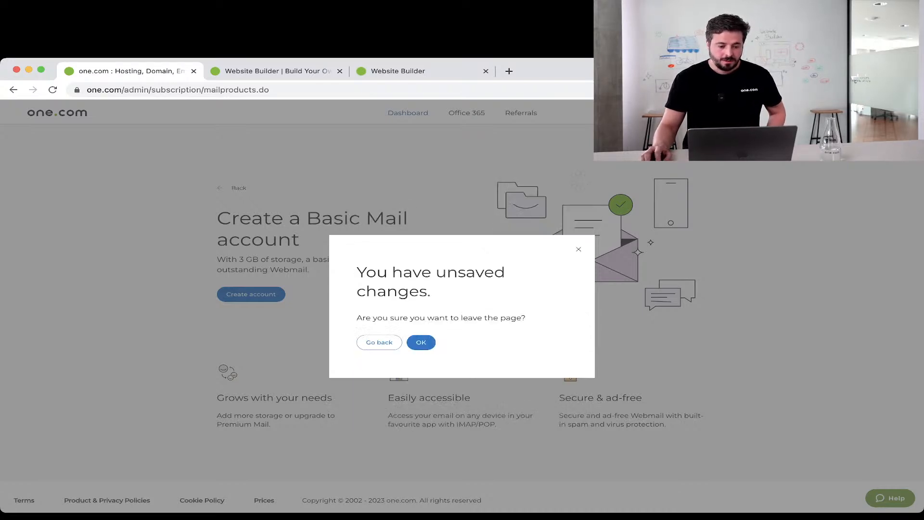
pyautogui.press('Return')
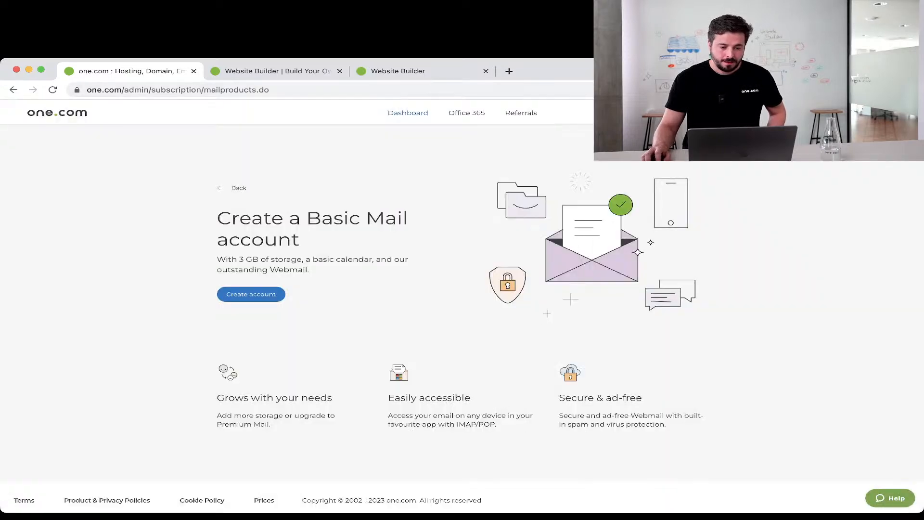
pyautogui.click(239, 188)
pyautogui.click(88, 183)
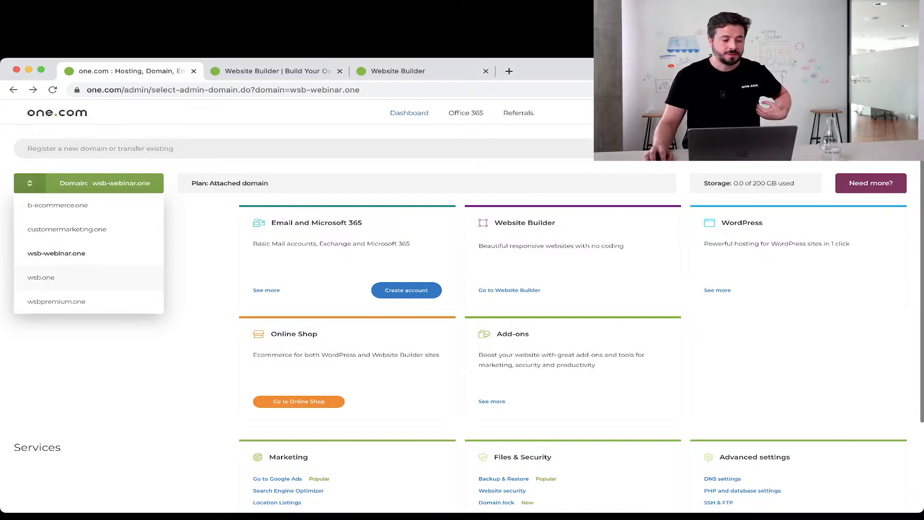
# Switch to the wsb.one domain, attempt the 'contact' mailbox again, then discard that form.
pyautogui.click(41, 277)
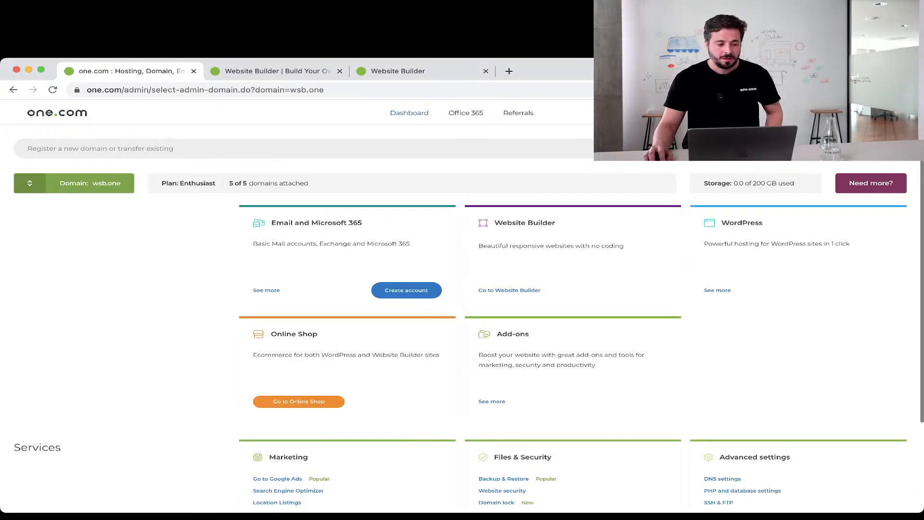
pyautogui.click(406, 290)
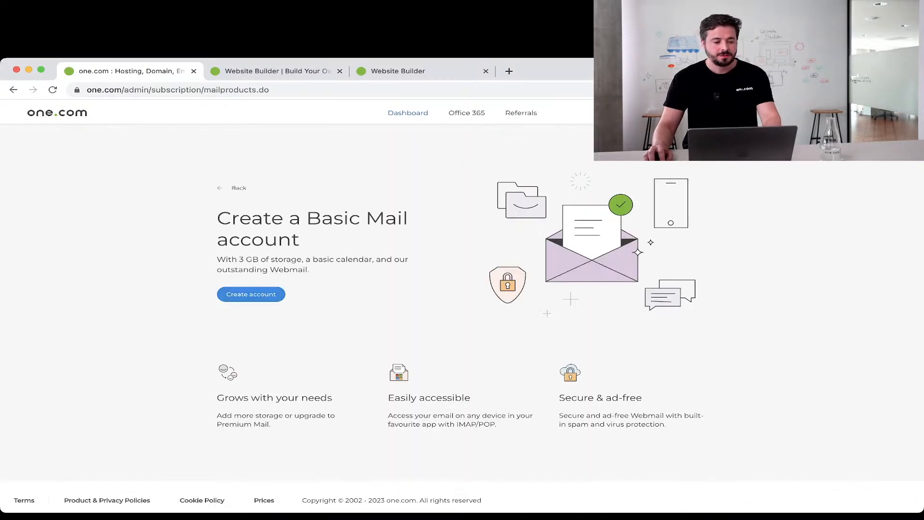
pyautogui.click(251, 294)
pyautogui.write('contact')
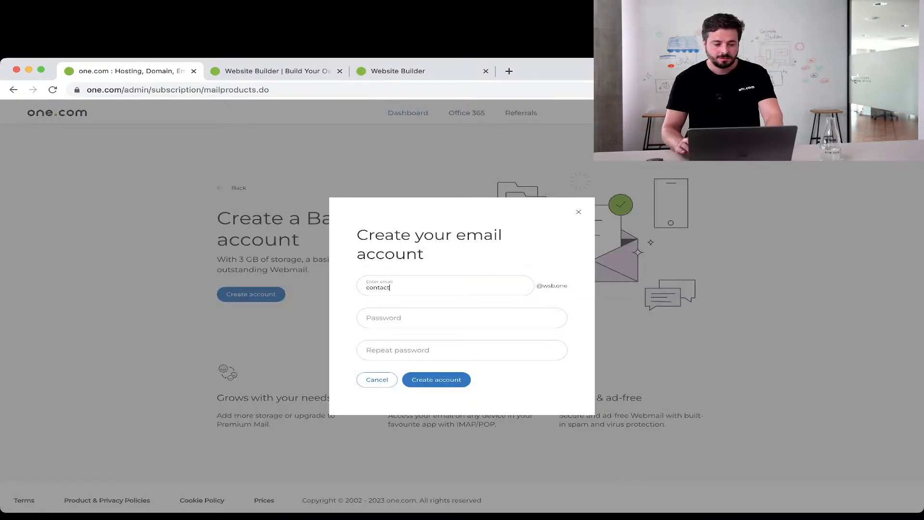
pyautogui.press('Tab')
pyautogui.write('••••••')
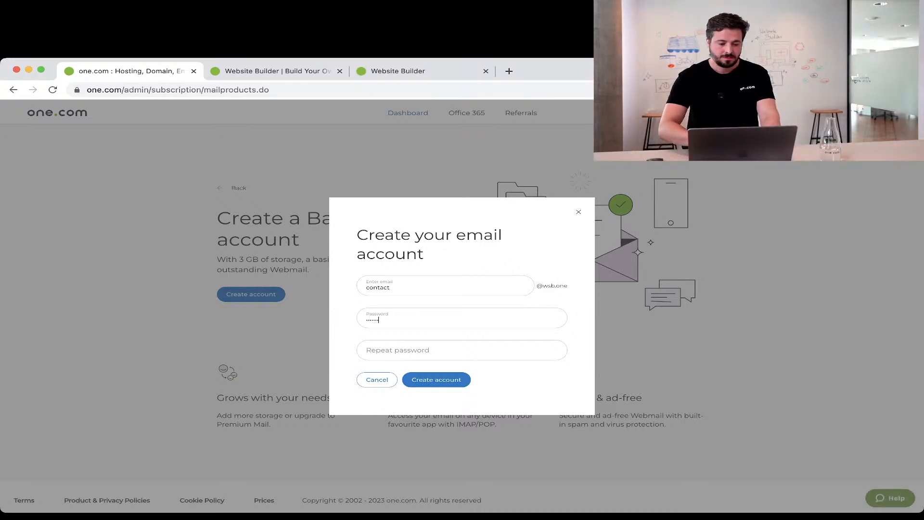
pyautogui.press('Tab')
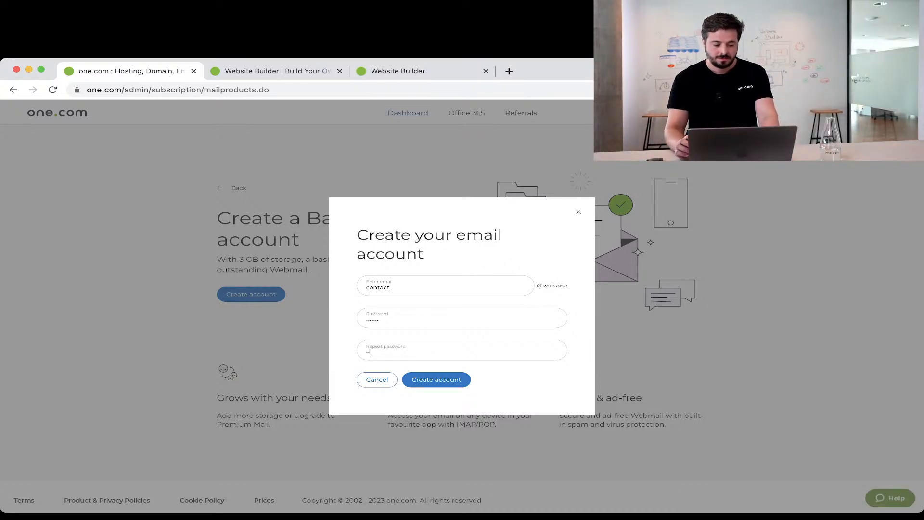
pyautogui.write('••••••')
pyautogui.press('Return')
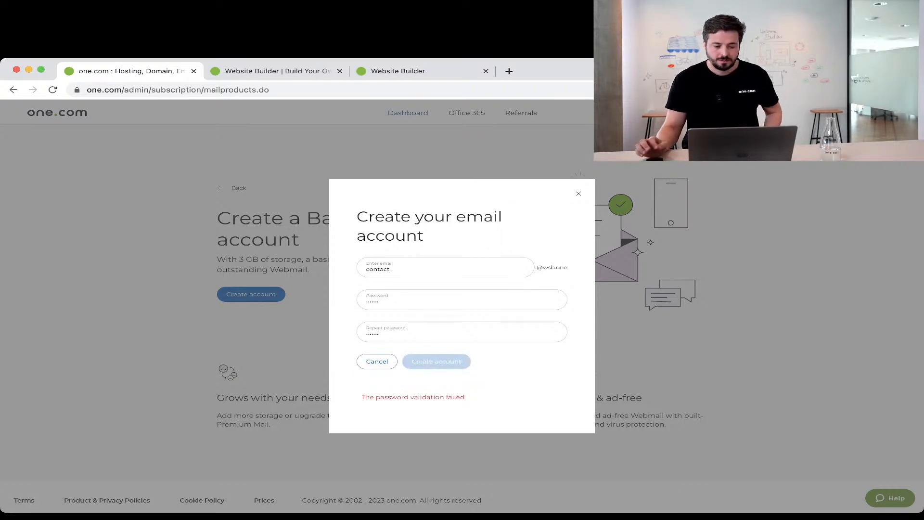
pyautogui.moveTo(385, 302); pyautogui.dragTo(320, 301)
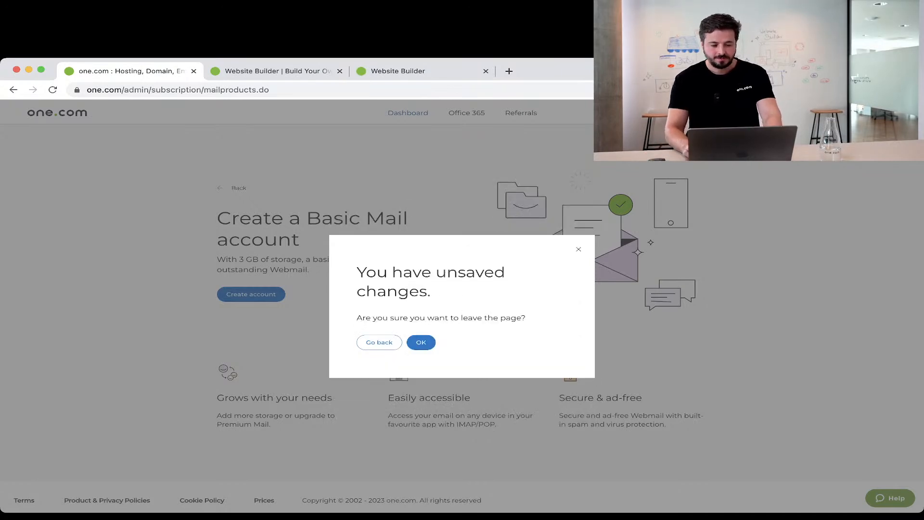
pyautogui.click(421, 342)
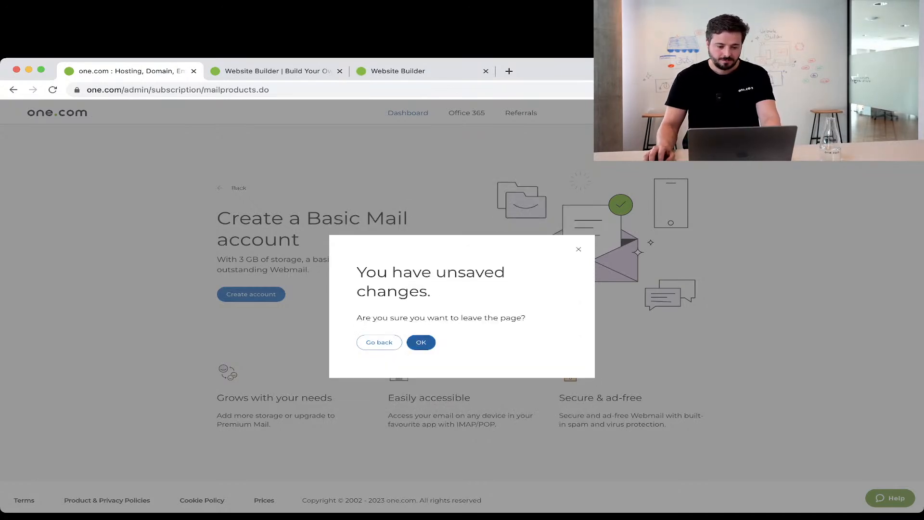
# Create the 'contact' mailbox with a 16-character password entered twice.
pyautogui.click(250, 294)
pyautogui.click(395, 285)
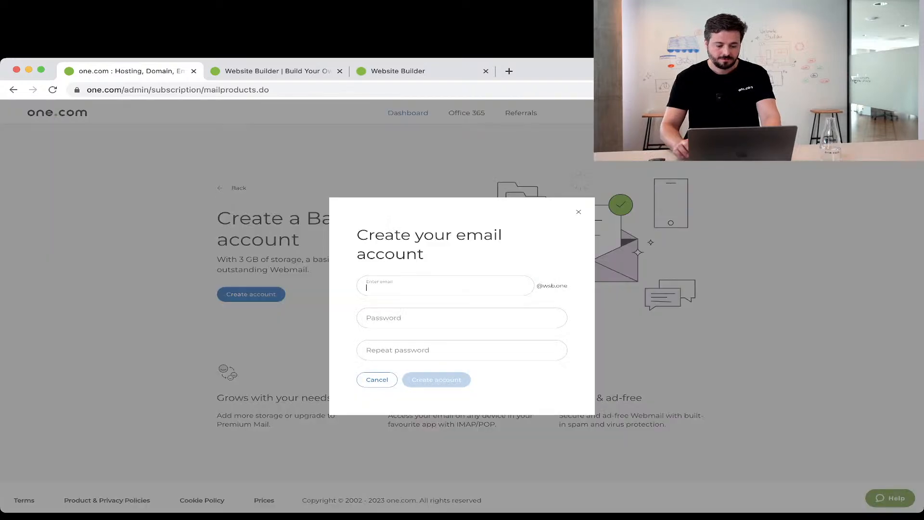
pyautogui.write('contact1')
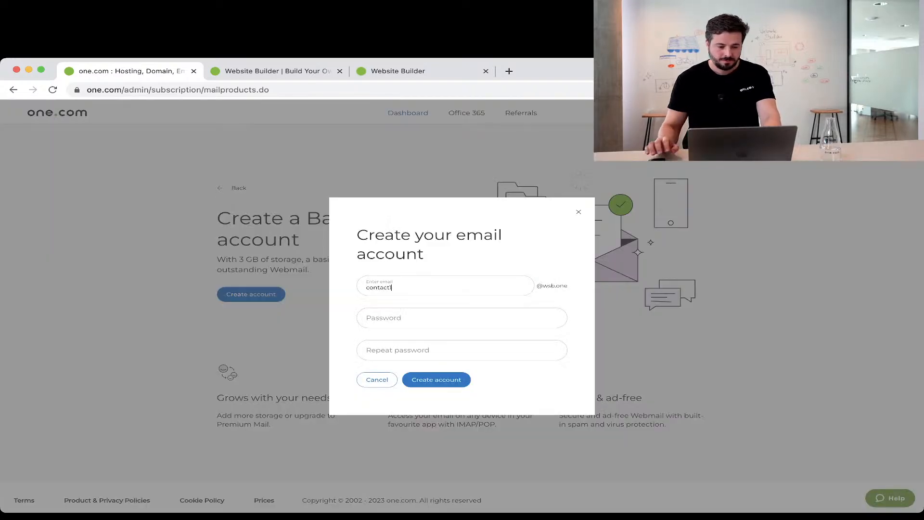
pyautogui.click(394, 318)
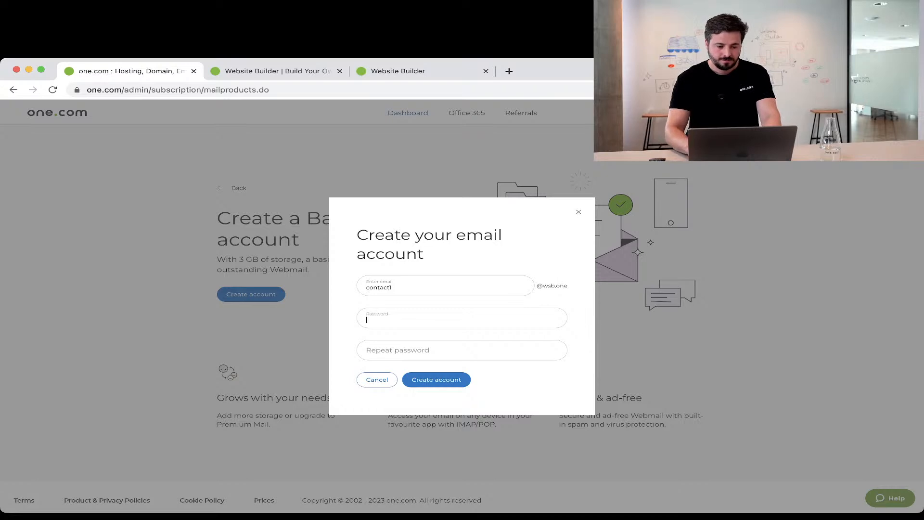
pyautogui.write('••••••••••••••••')
pyautogui.press('Tab')
pyautogui.write('•••••••')
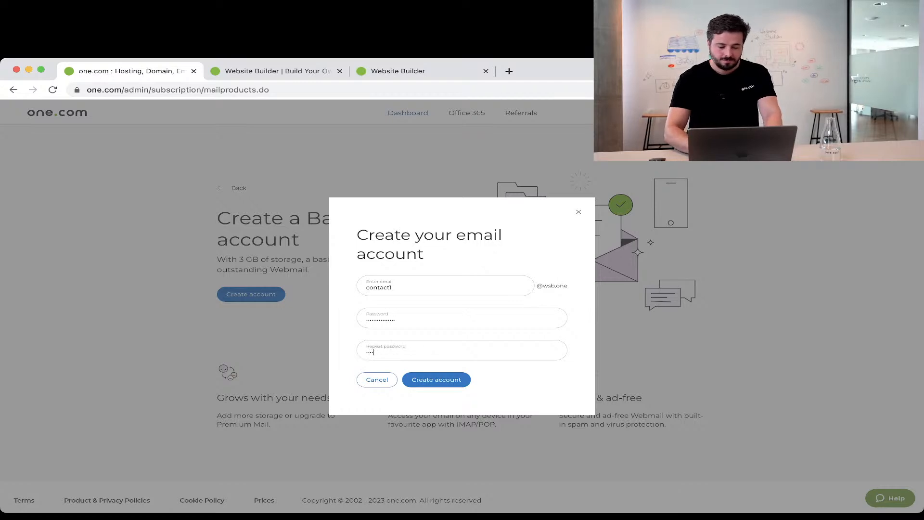
pyautogui.write('•••••••••')
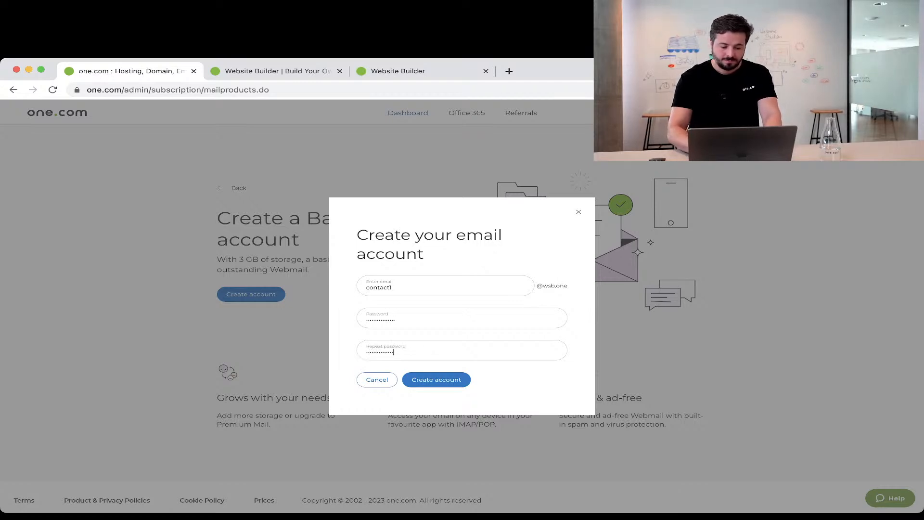
pyautogui.click(436, 379)
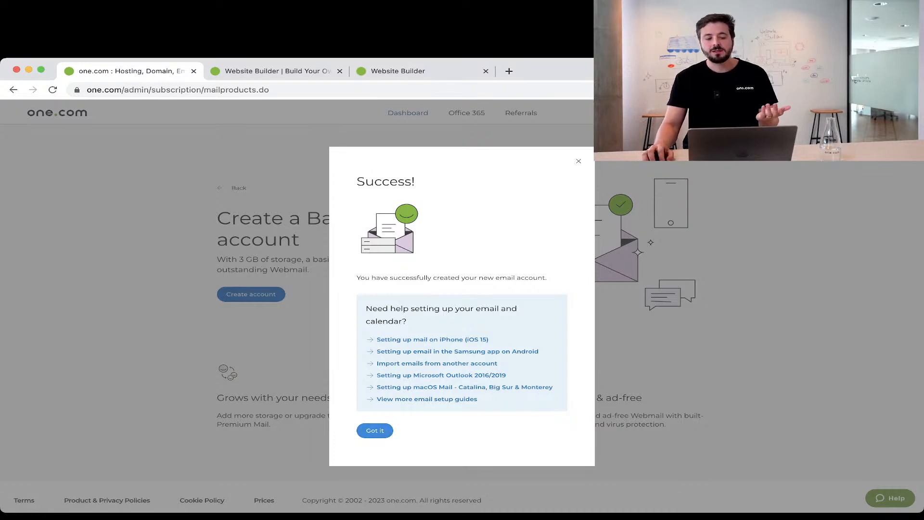
# Dismiss the success message, open Webmail for the contact account, then return to the dashboard.
pyautogui.click(375, 430)
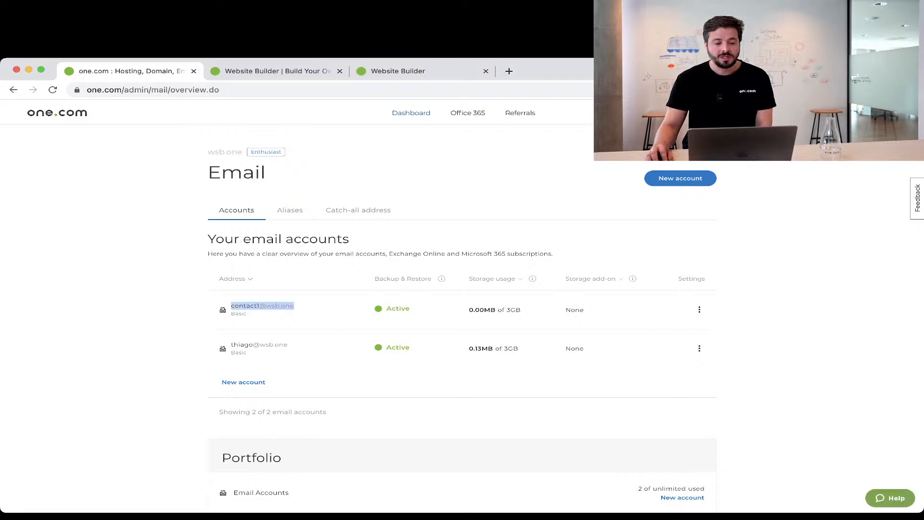
pyautogui.moveTo(295, 306); pyautogui.dragTo(259, 307)
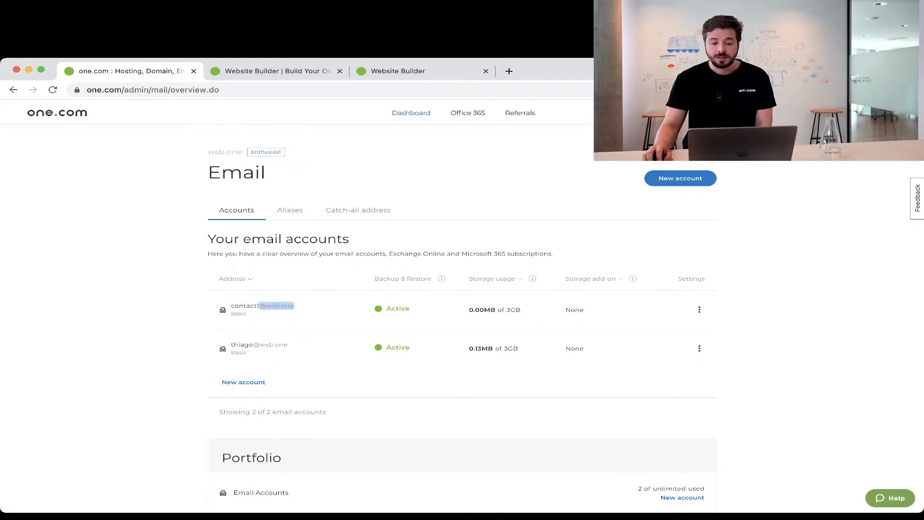
pyautogui.click(699, 310)
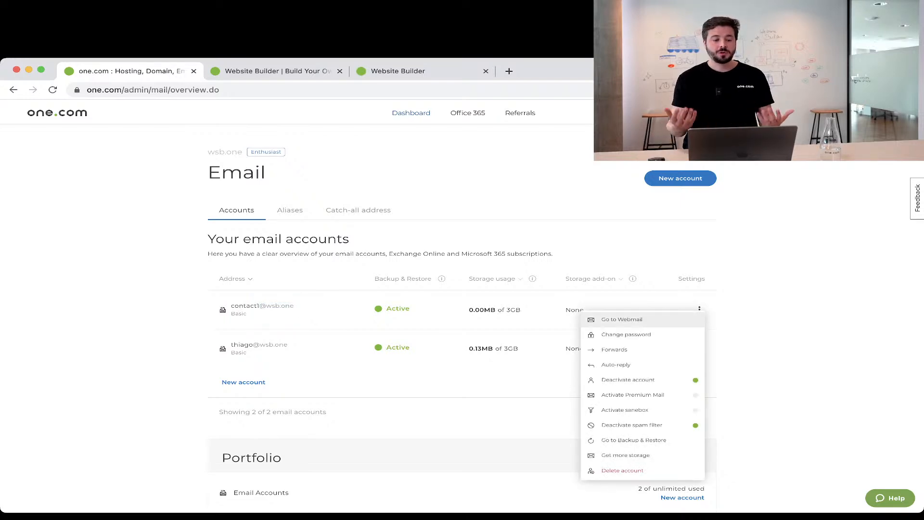
pyautogui.click(622, 319)
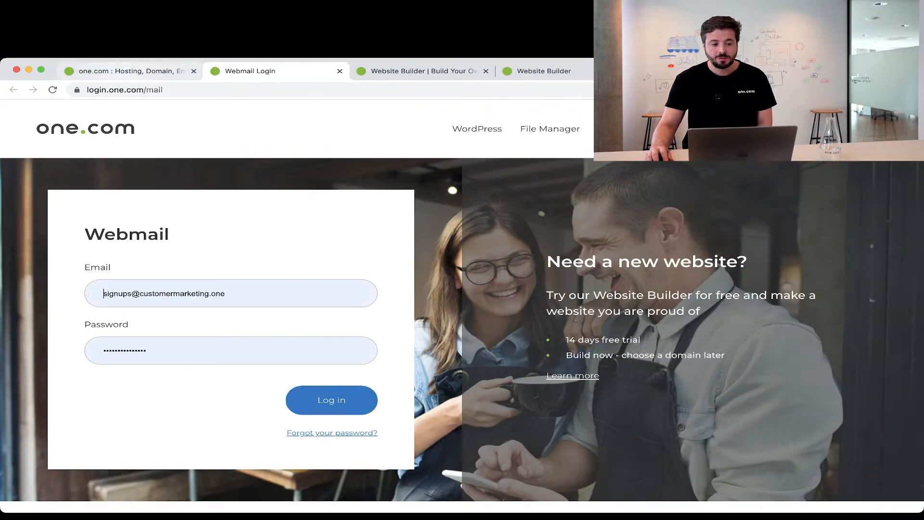
pyautogui.click(129, 71)
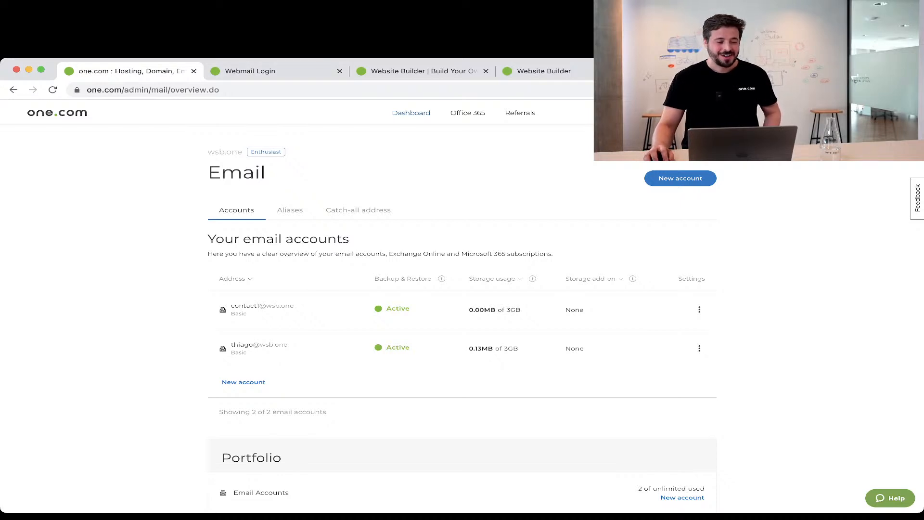
pyautogui.click(411, 113)
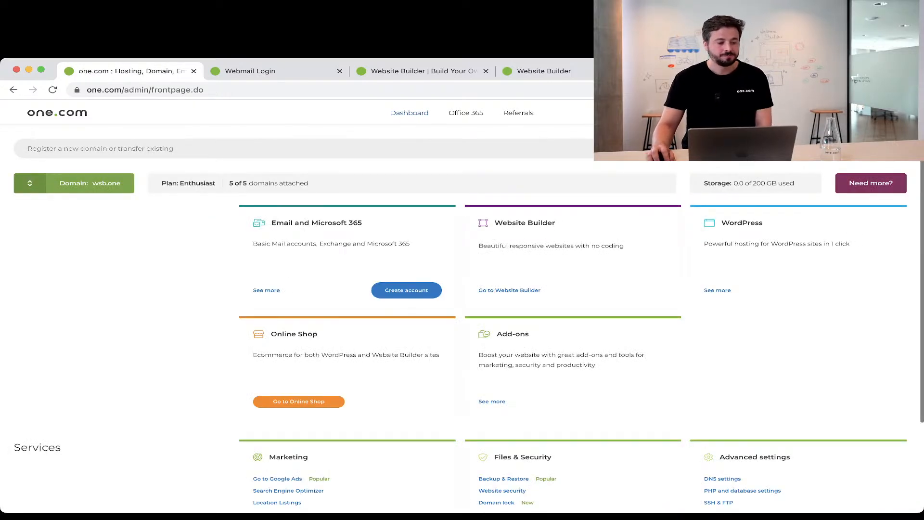
# Select the wsb-webinar.one domain and launch its Website Builder.
pyautogui.click(74, 183)
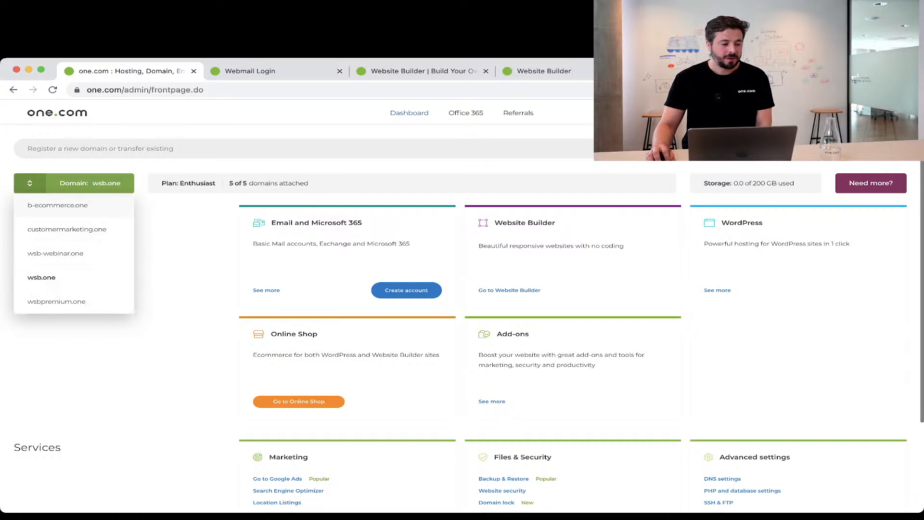
pyautogui.click(56, 253)
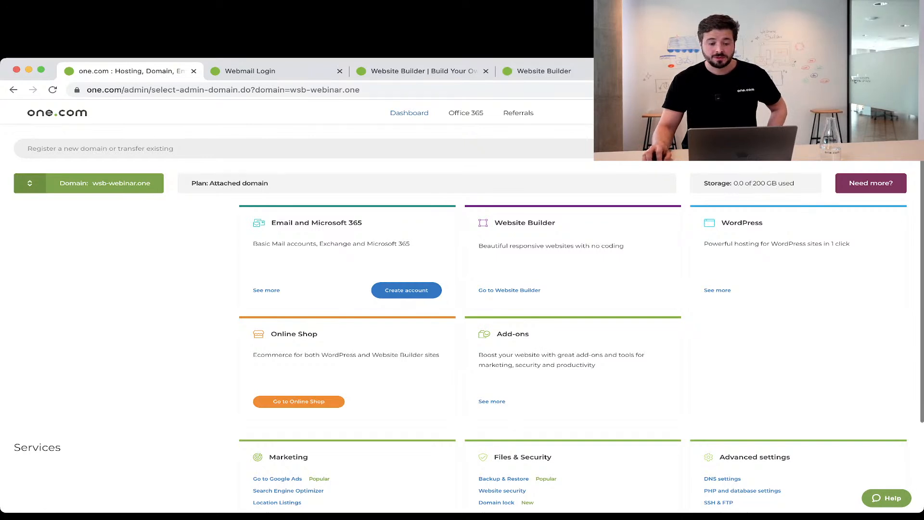
pyautogui.click(509, 290)
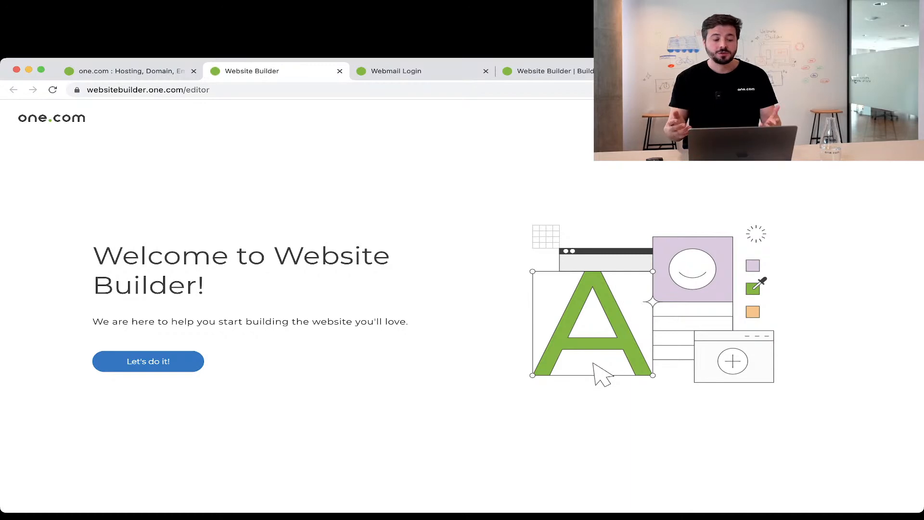
# Start the setup wizard with business name 'JOYFOR jewelry' and upload the gold logo image.
pyautogui.click(148, 362)
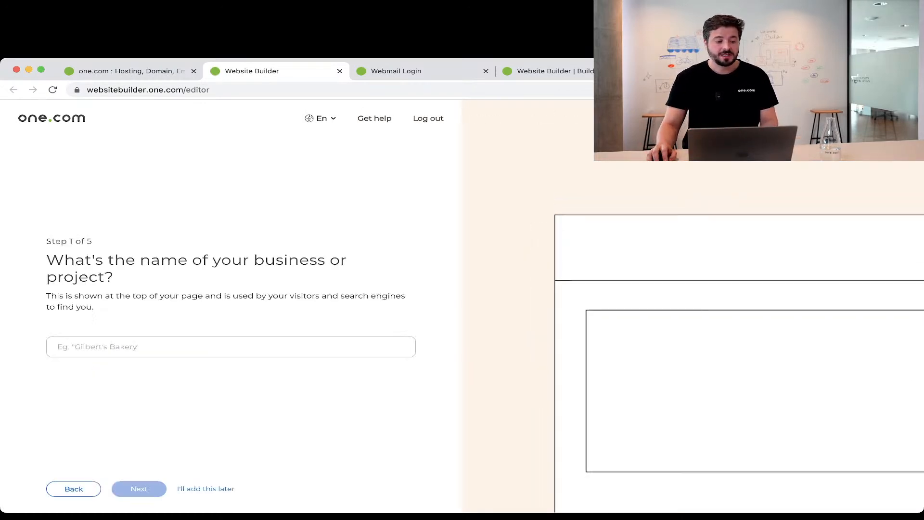
pyautogui.click(149, 347)
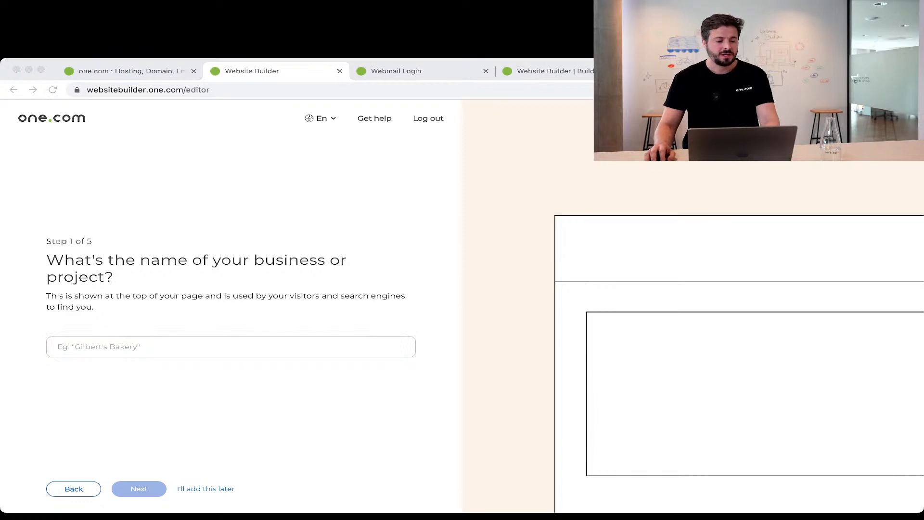
pyautogui.click(231, 347)
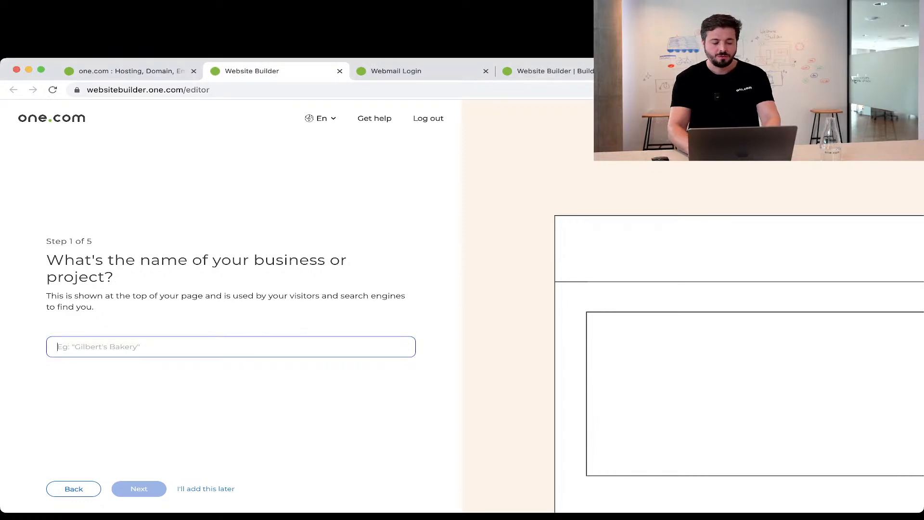
pyautogui.write('JOYFOR jewelry')
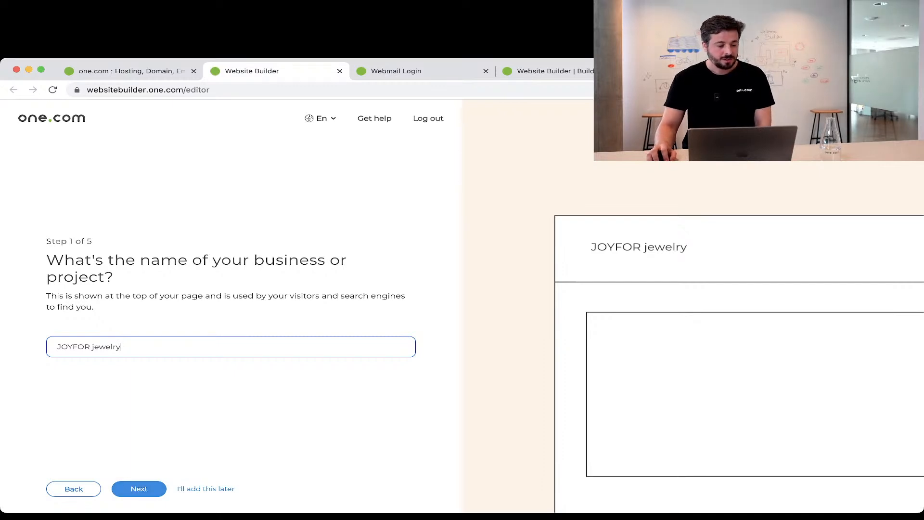
pyautogui.press('Return')
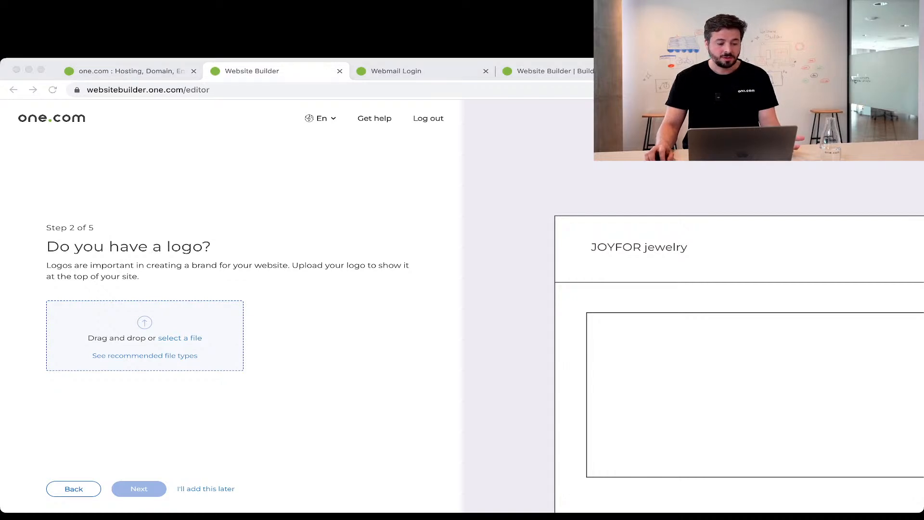
pyautogui.moveTo(289, 337); pyautogui.dragTo(145, 335)
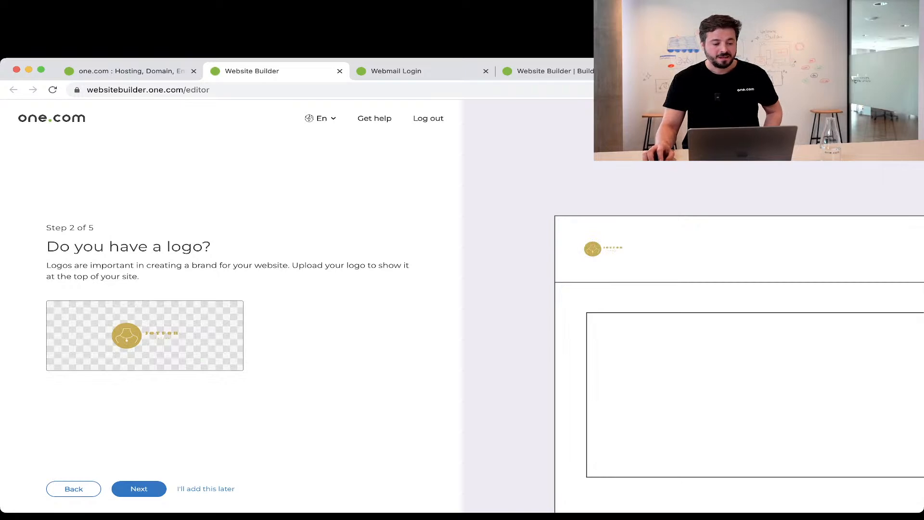
# Fill in the contact e-mail address and phone number fields.
pyautogui.click(139, 488)
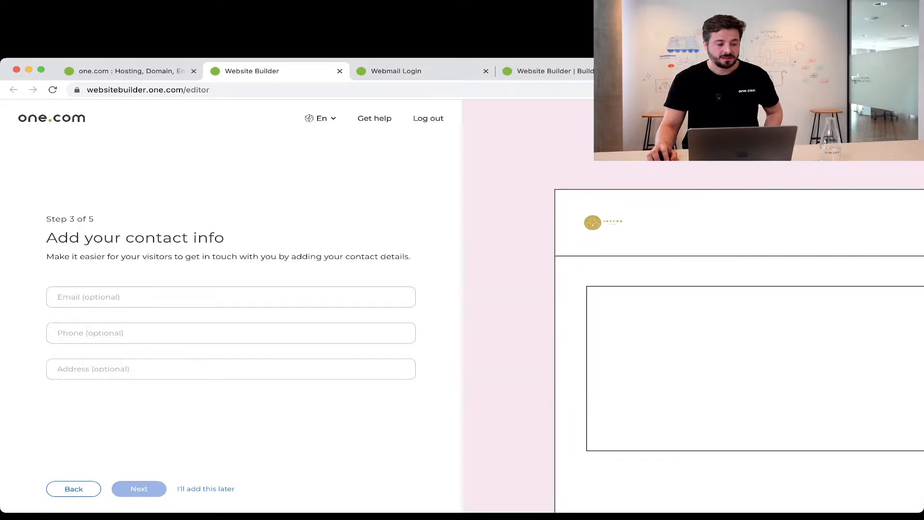
pyautogui.click(227, 297)
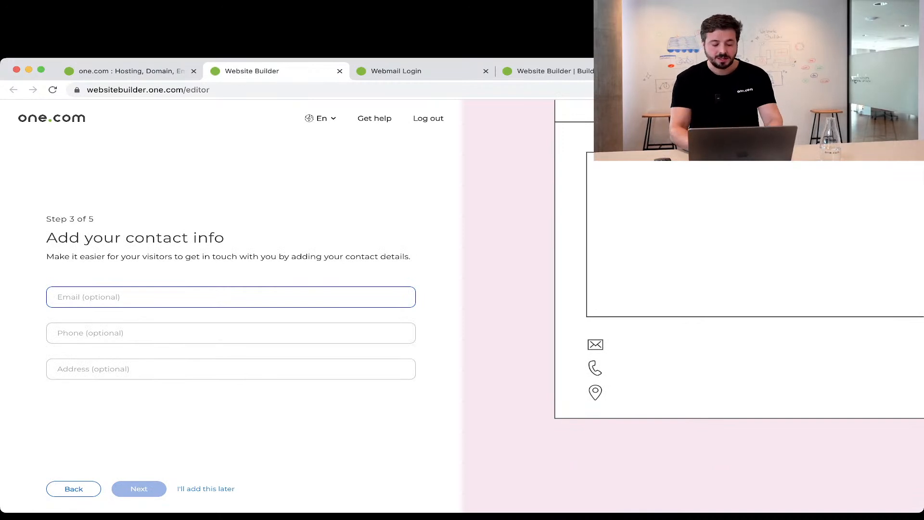
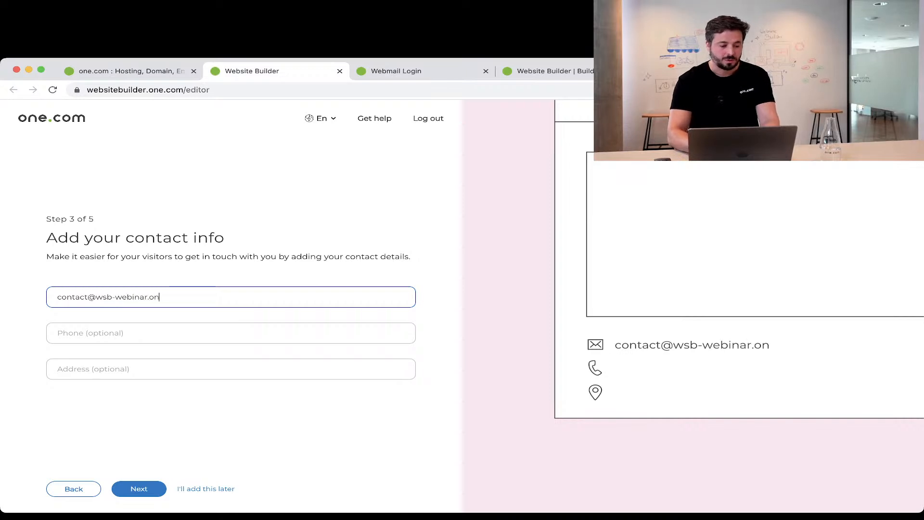
pyautogui.click(231, 332)
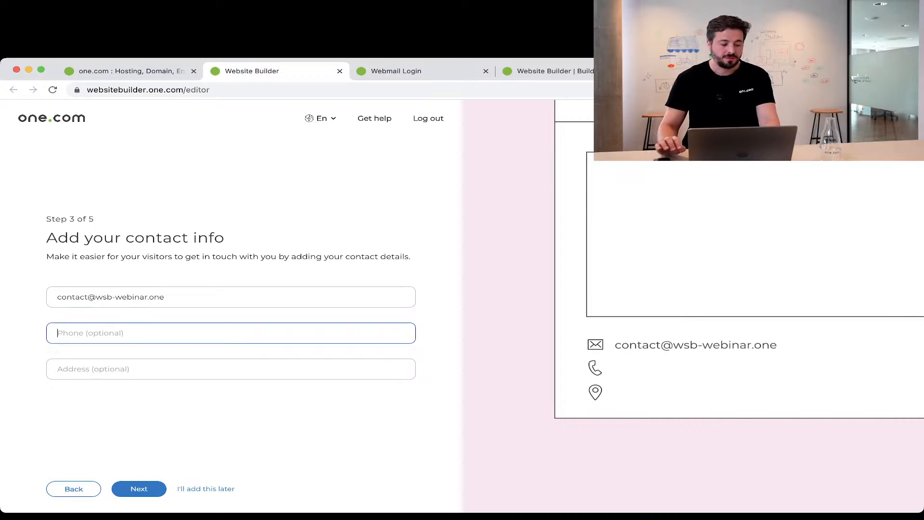
pyautogui.write('123123123')
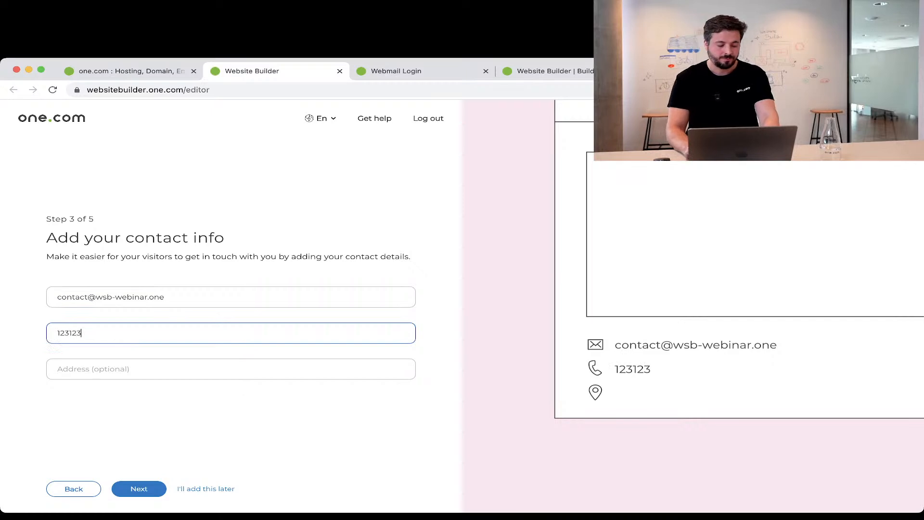
# Set the address to the suggested Ellen's Stardust Diner and proceed to step 4.
pyautogui.click(231, 369)
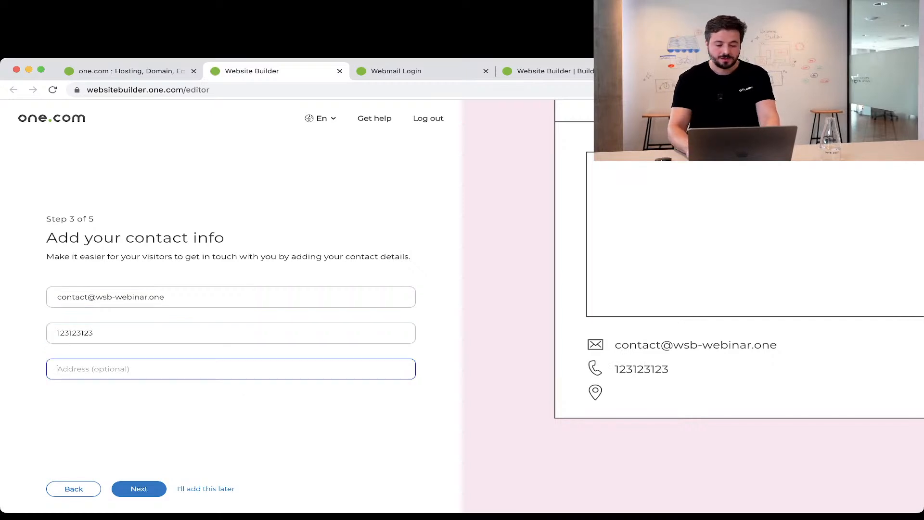
pyautogui.write('Addree')
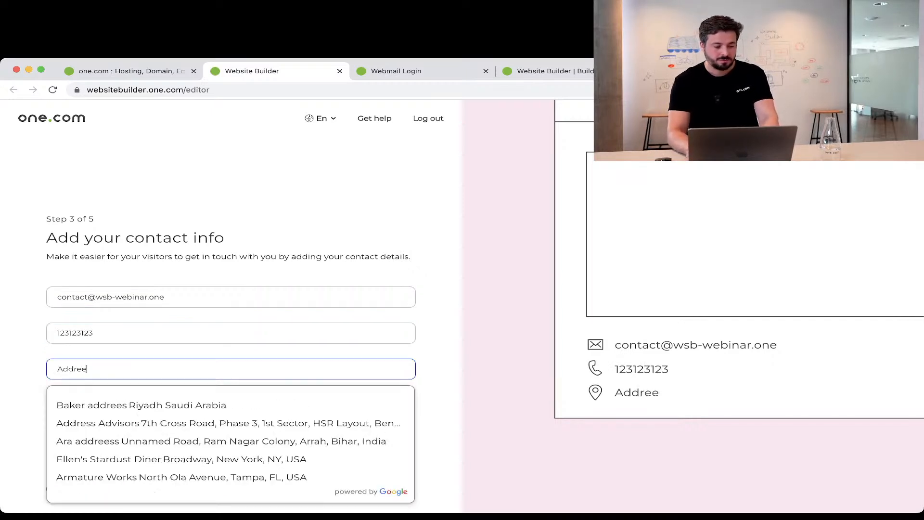
pyautogui.press('BackSpace')
pyautogui.write('ss')
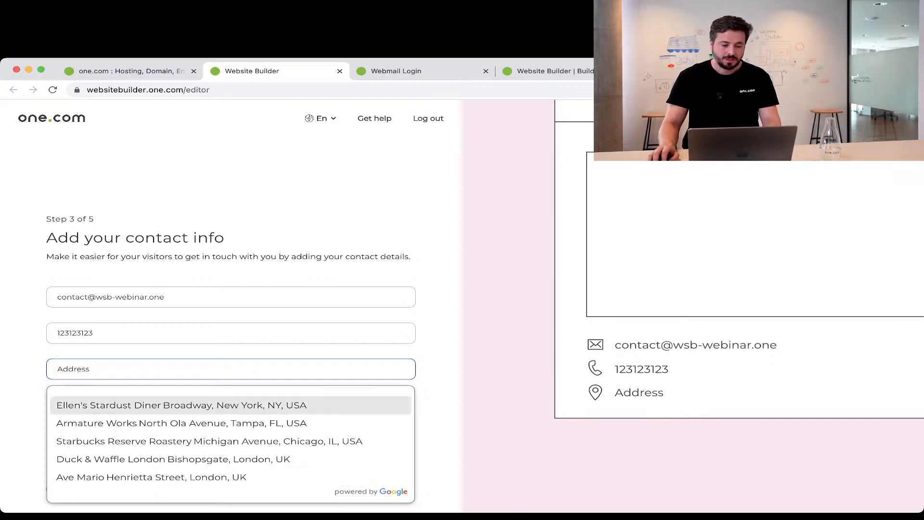
pyautogui.press('Down')
pyautogui.press('Return')
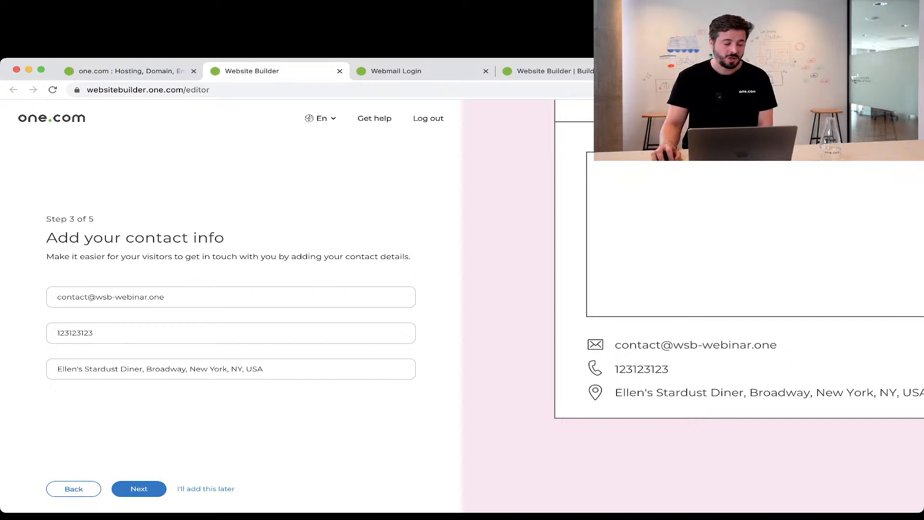
pyautogui.click(138, 488)
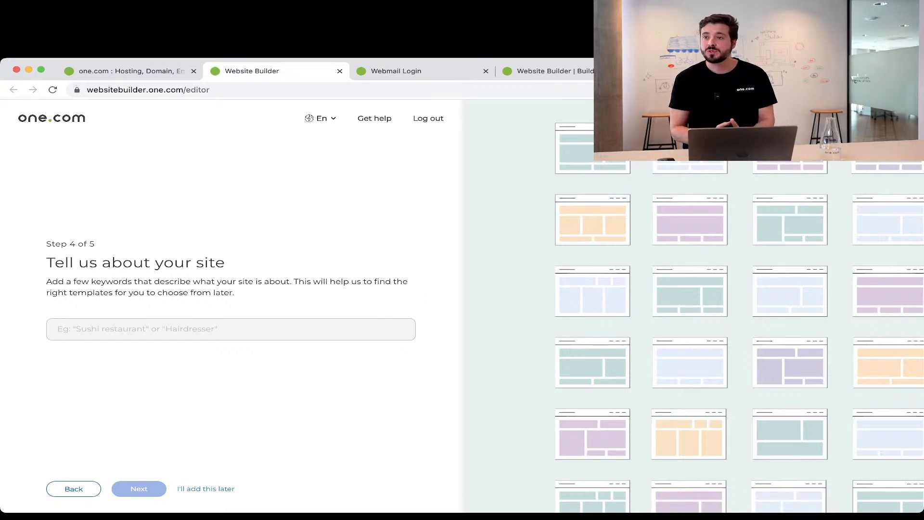
# Add 'Jewellery Store' as the site keyword and proceed to template selection.
pyautogui.click(231, 329)
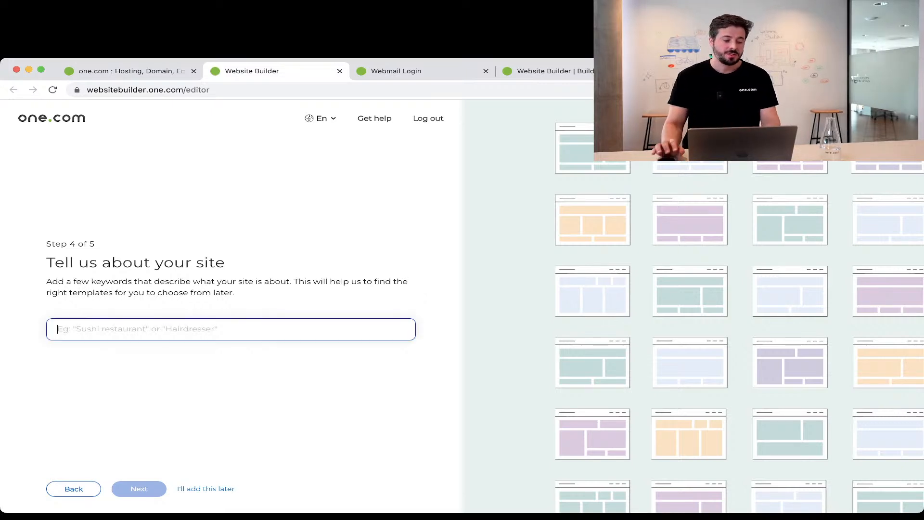
pyautogui.write('jew')
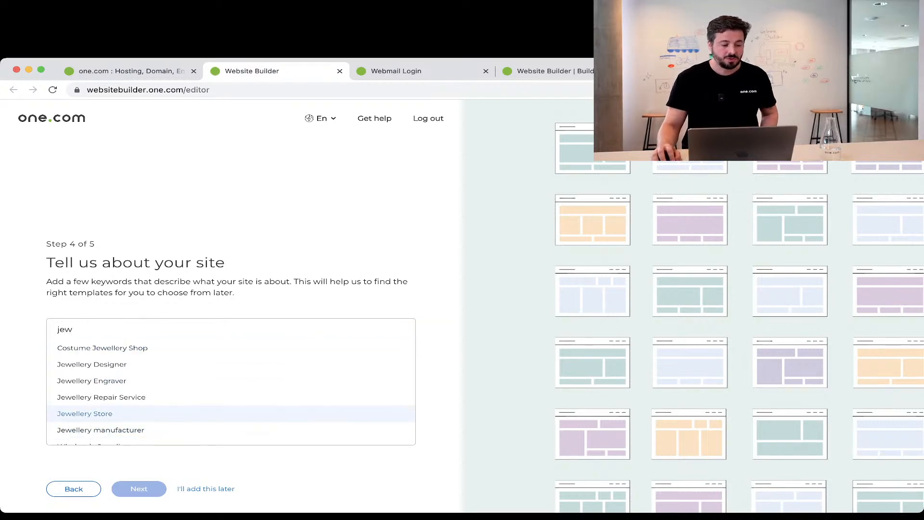
pyautogui.click(85, 414)
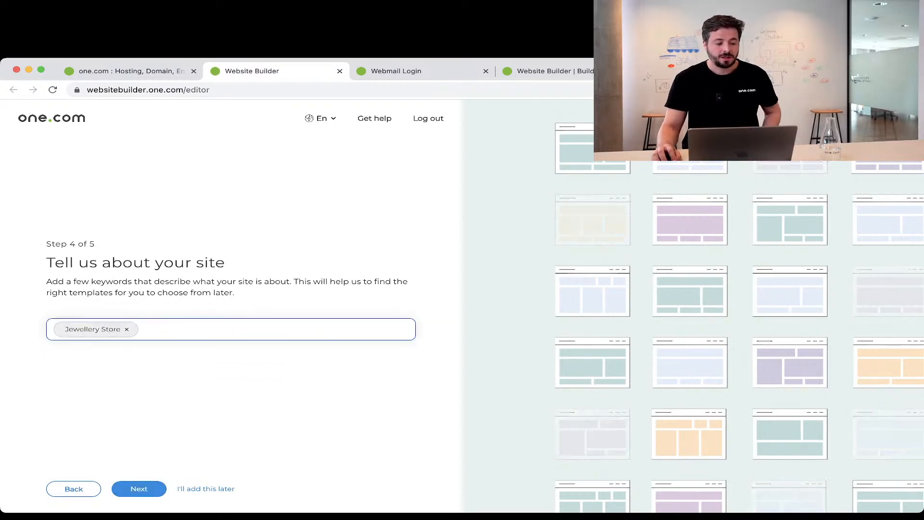
pyautogui.click(139, 489)
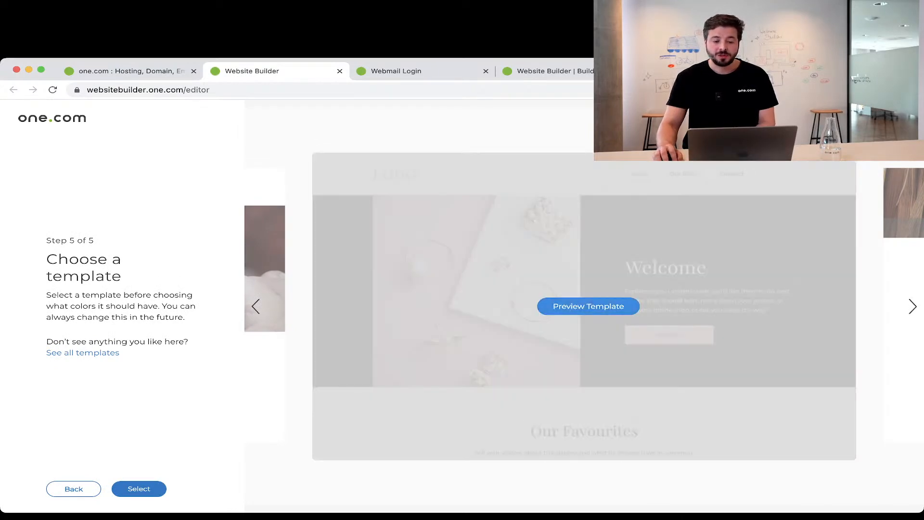
# Preview the suggested jewellery Welcome template and return to the suggestions.
pyautogui.click(588, 306)
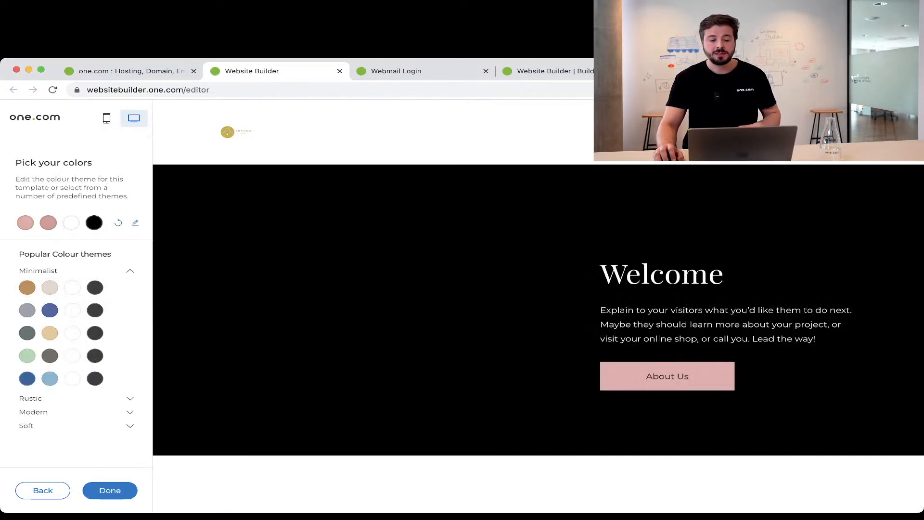
pyautogui.scroll(-15, 538, 288)
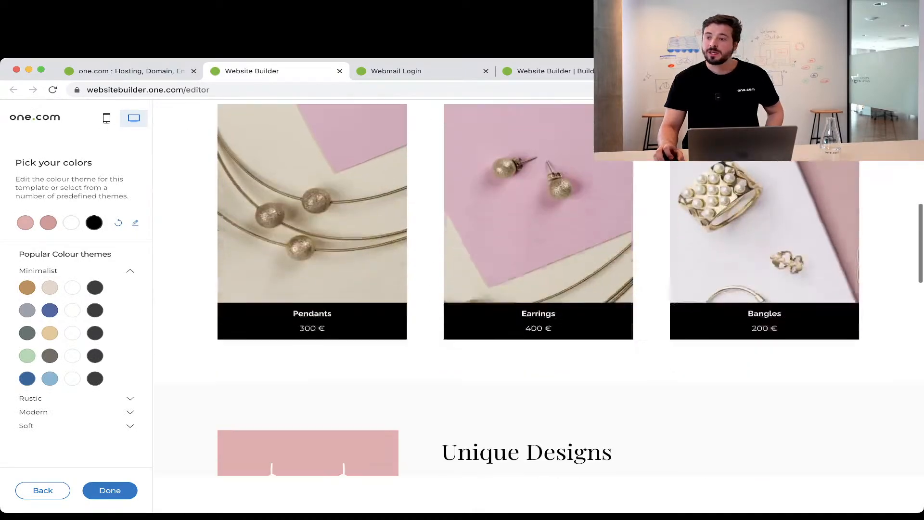
pyautogui.scroll(-15, 537, 288)
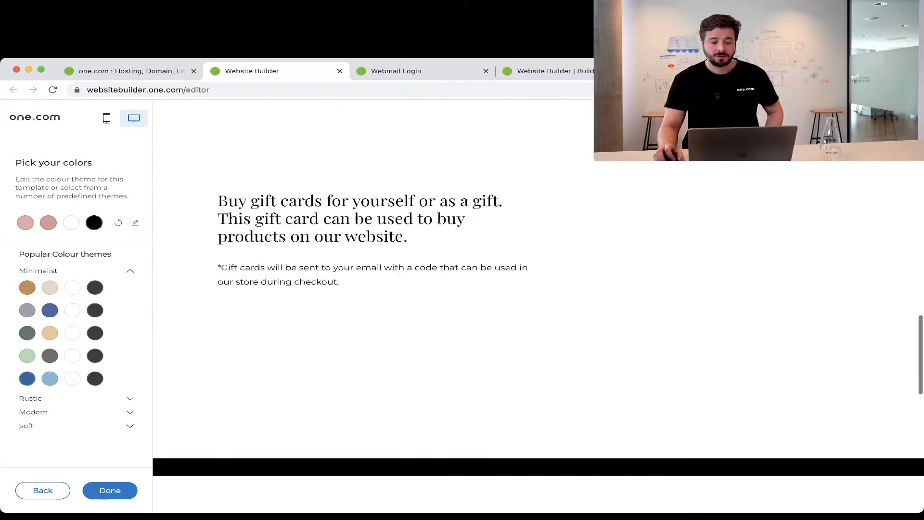
pyautogui.scroll(20, 537, 288)
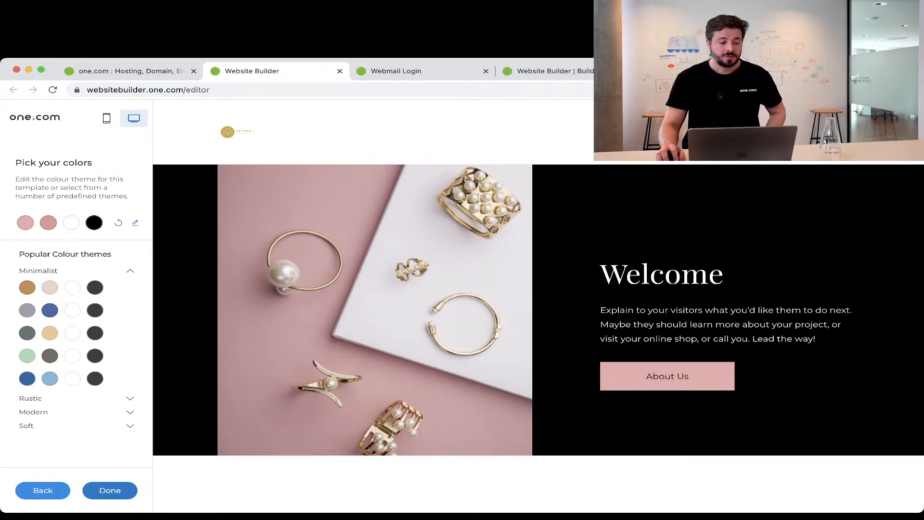
pyautogui.click(43, 490)
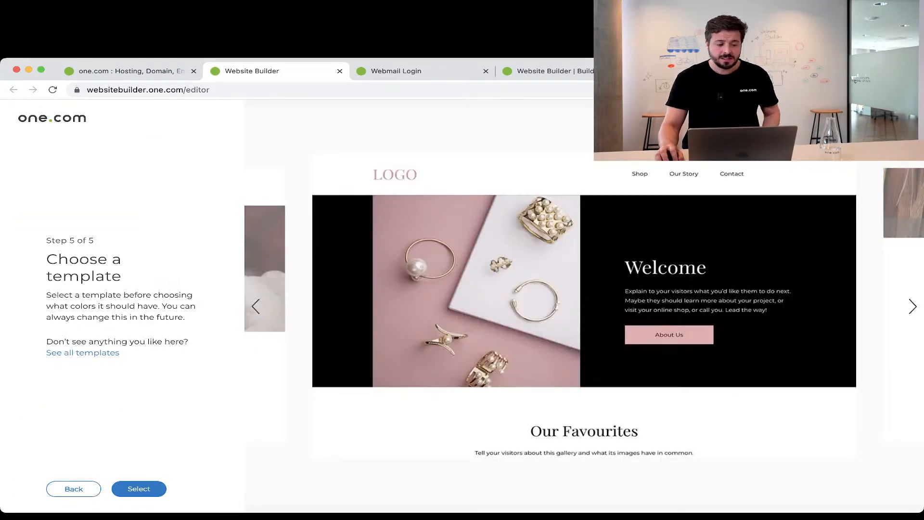
# Preview the Empowerment gemstones template, then bring up the full template gallery.
pyautogui.click(255, 307)
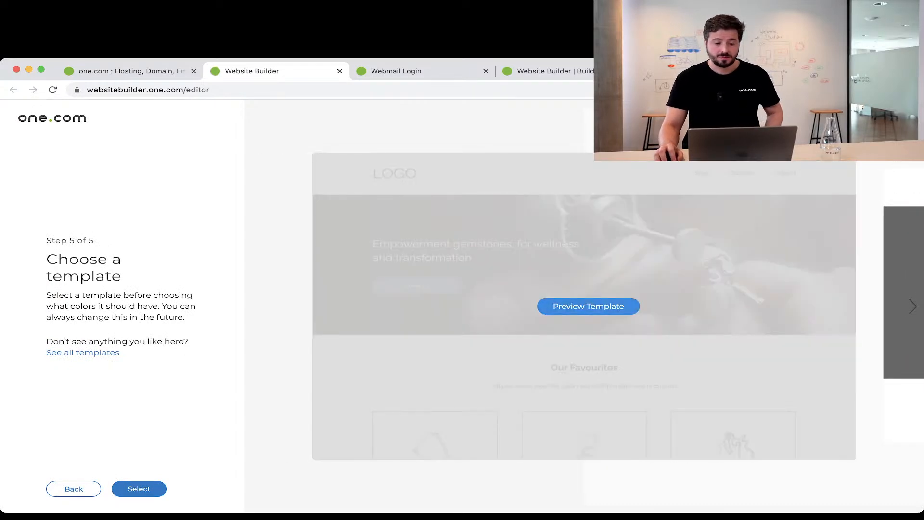
pyautogui.click(588, 306)
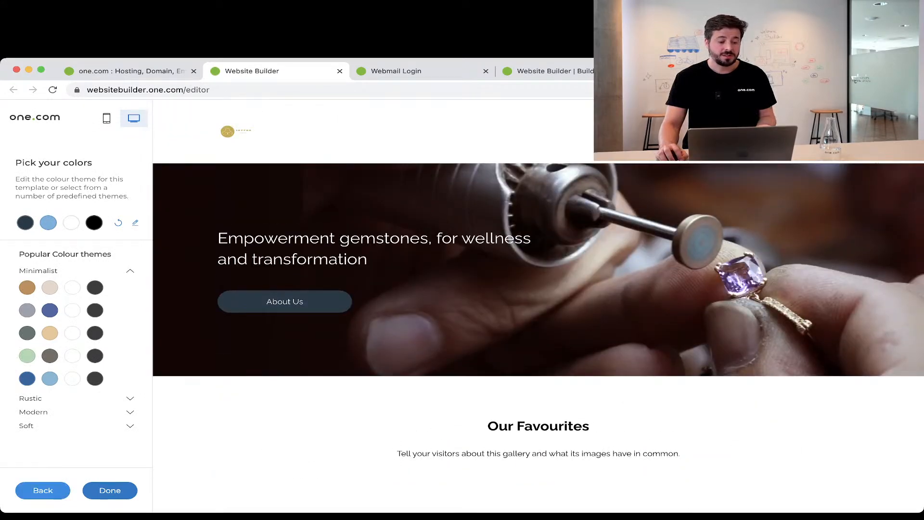
pyautogui.click(43, 490)
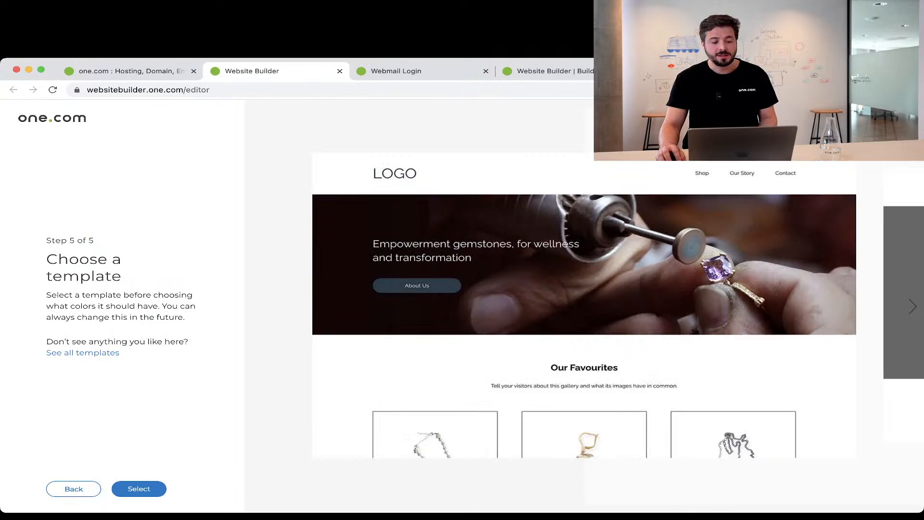
pyautogui.click(101, 353)
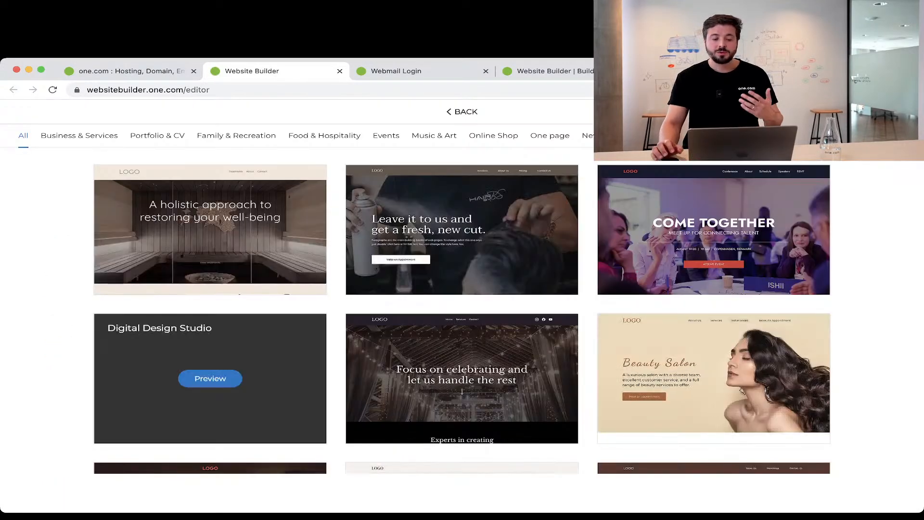
# Scroll the gallery and preview the Ceramic Artist template.
pyautogui.scroll(-4, 462, 343)
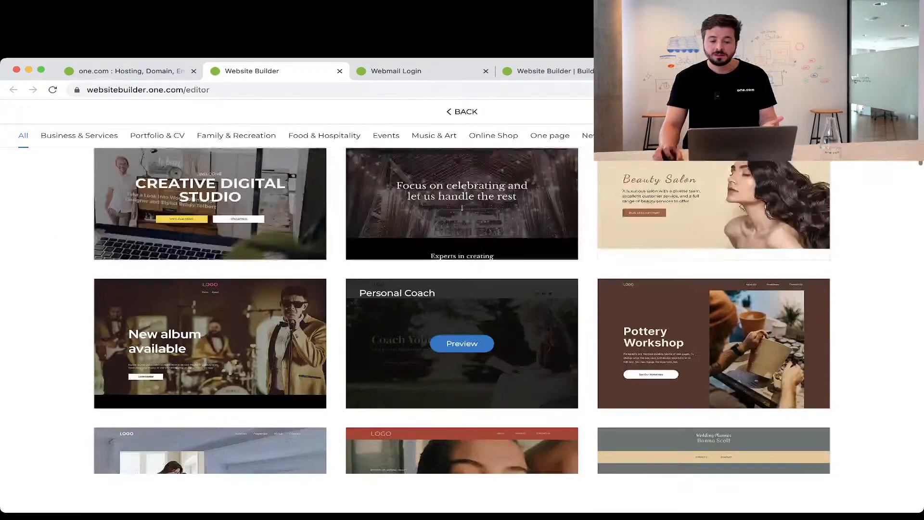
pyautogui.scroll(-10, 462, 343)
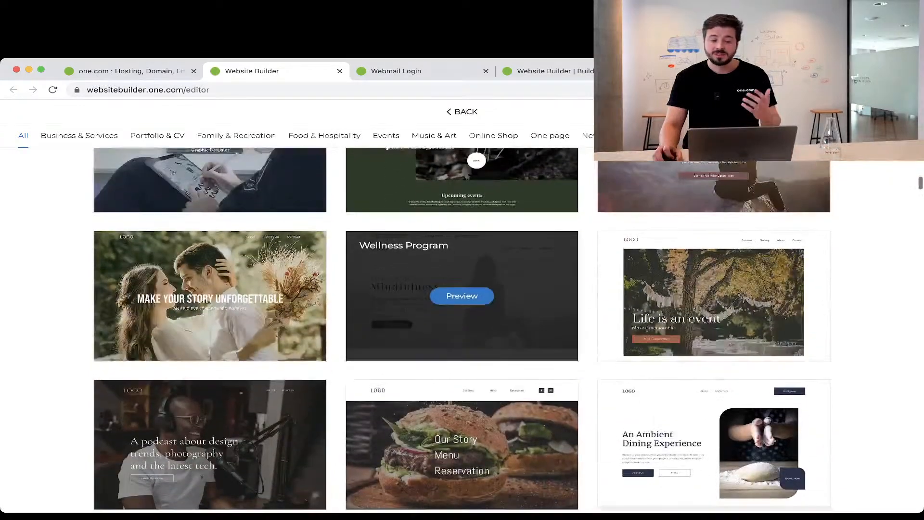
pyautogui.scroll(-6, 462, 327)
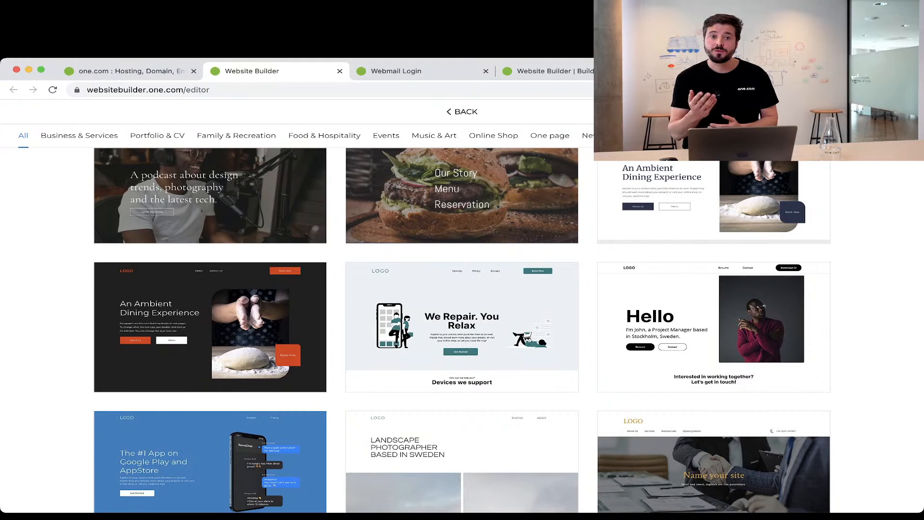
pyautogui.scroll(-10, 462, 316)
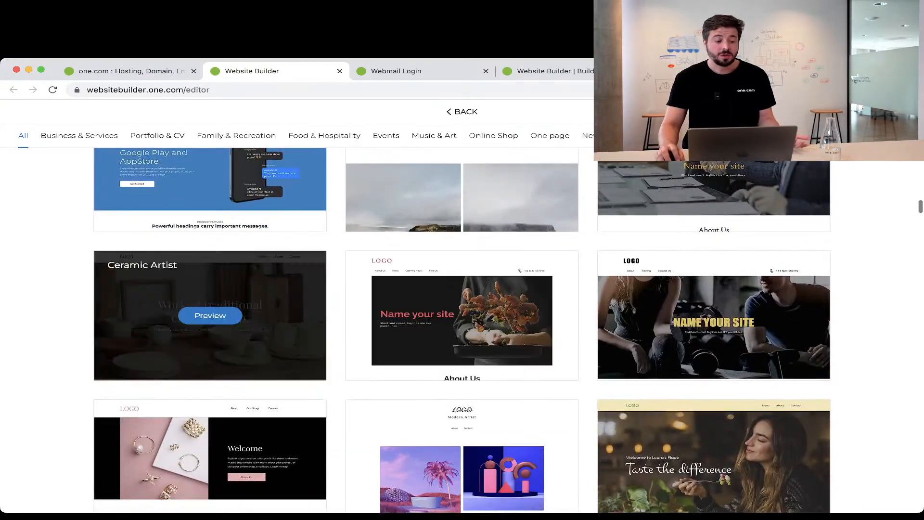
pyautogui.click(210, 316)
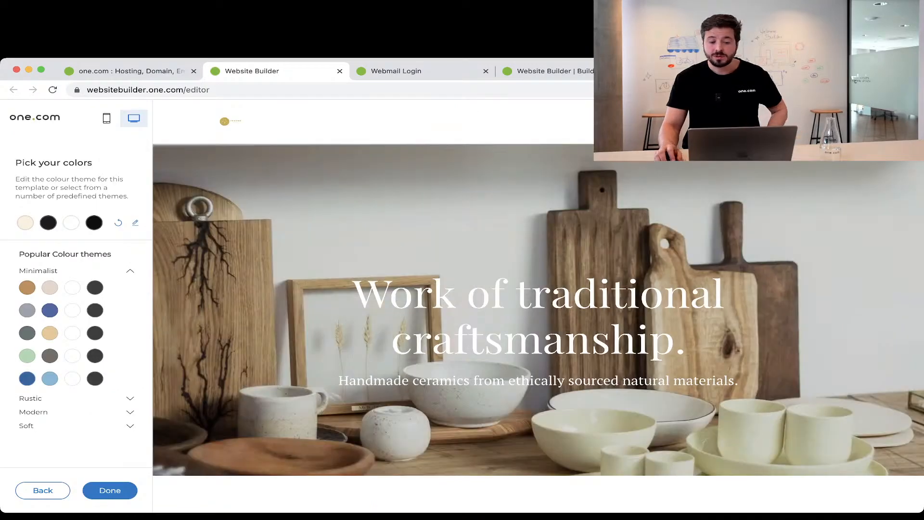
# Try the Minimalist themes: brown and beige, grey and blue, grey and tan.
pyautogui.scroll(-20, 539, 288)
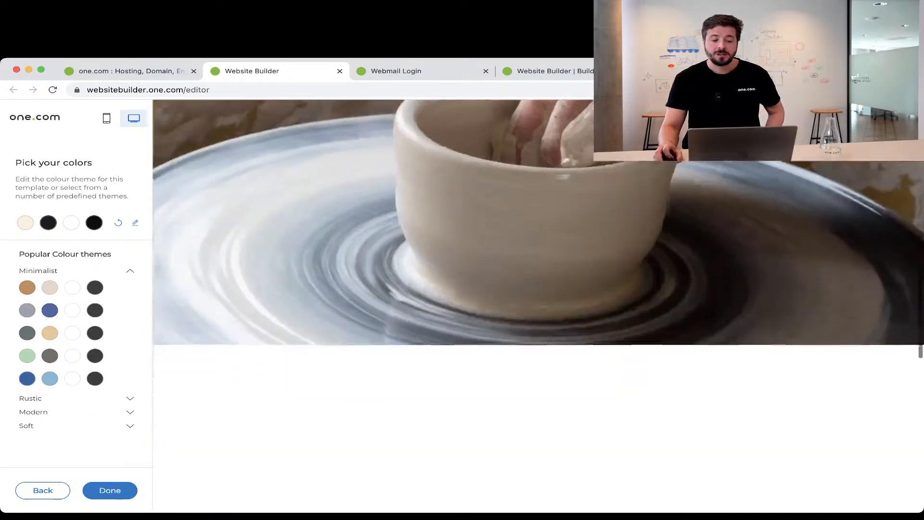
pyautogui.scroll(20, 538, 288)
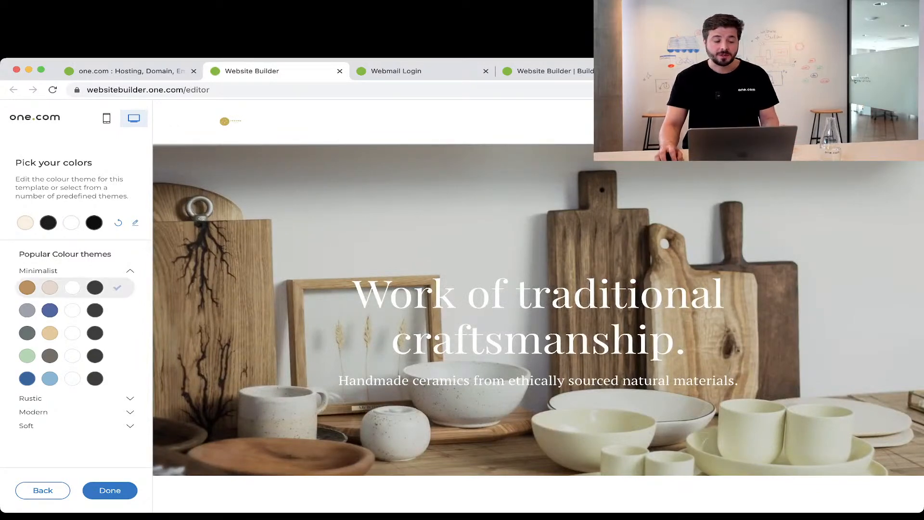
pyautogui.click(77, 287)
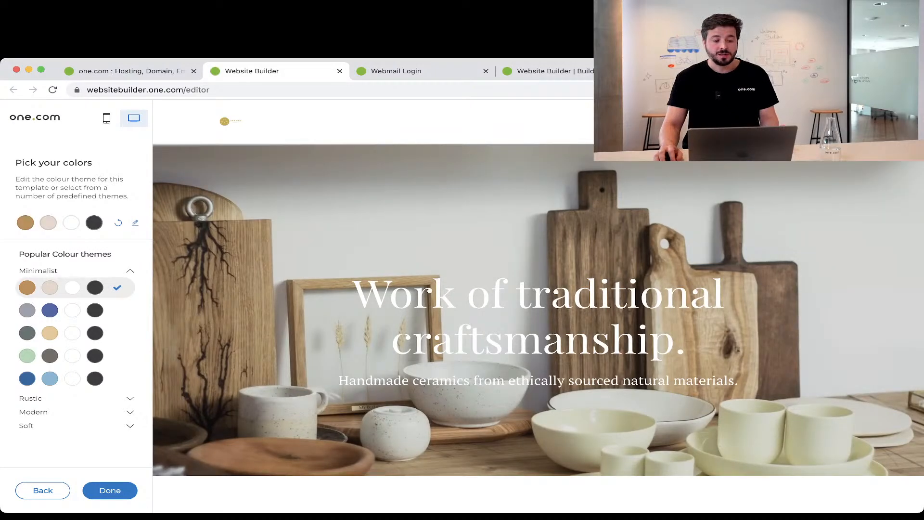
pyautogui.scroll(-12, 538, 288)
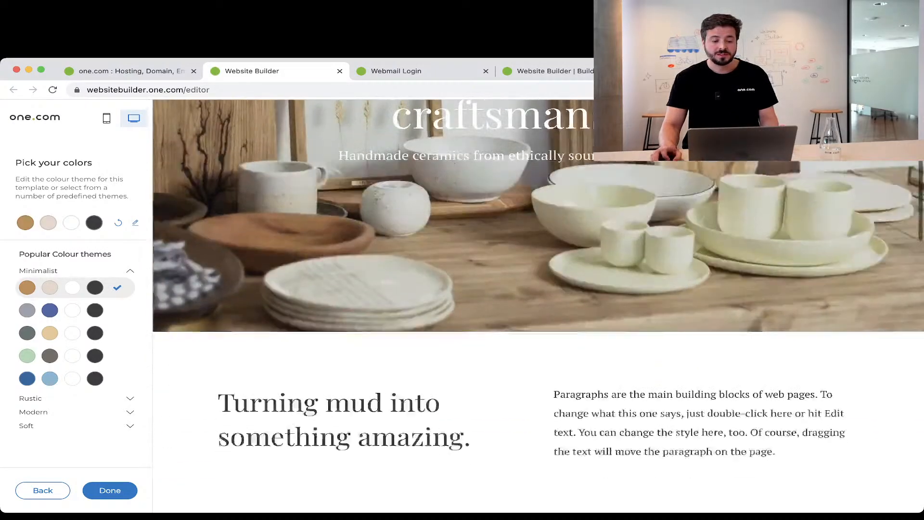
pyautogui.scroll(-10, 538, 288)
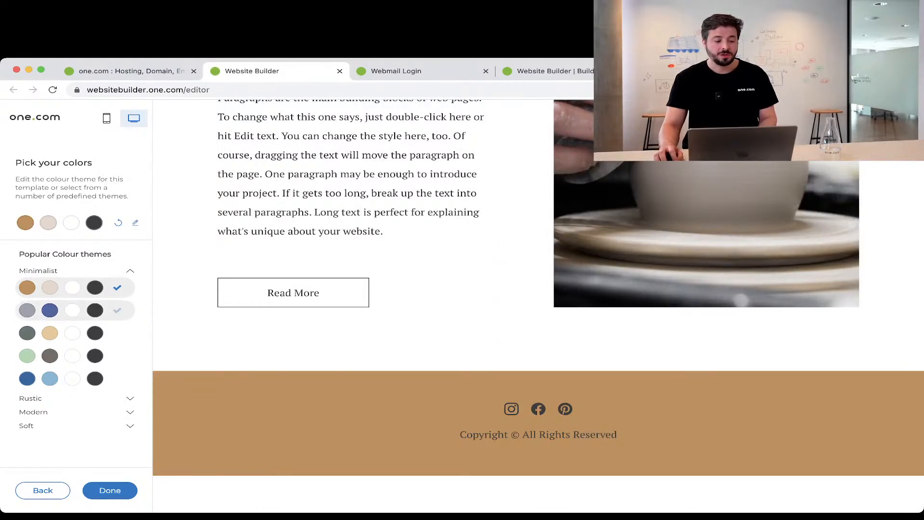
pyautogui.click(117, 310)
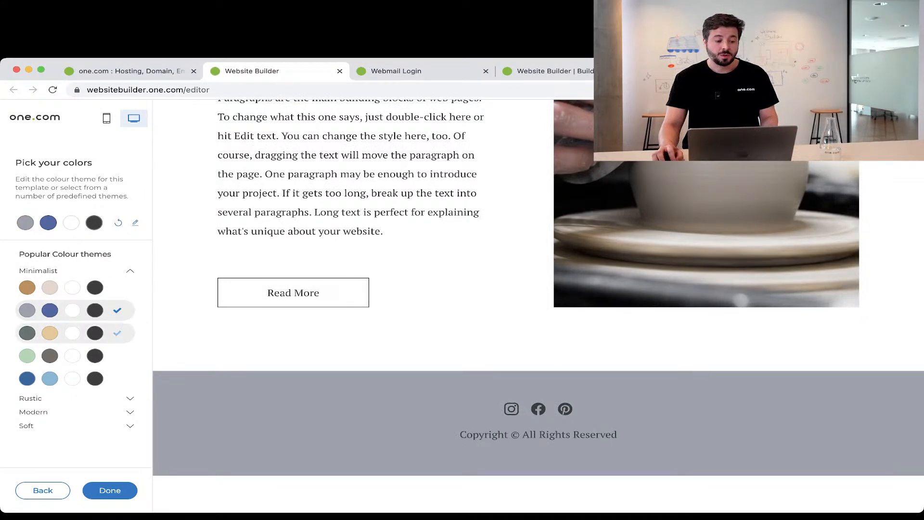
pyautogui.click(116, 332)
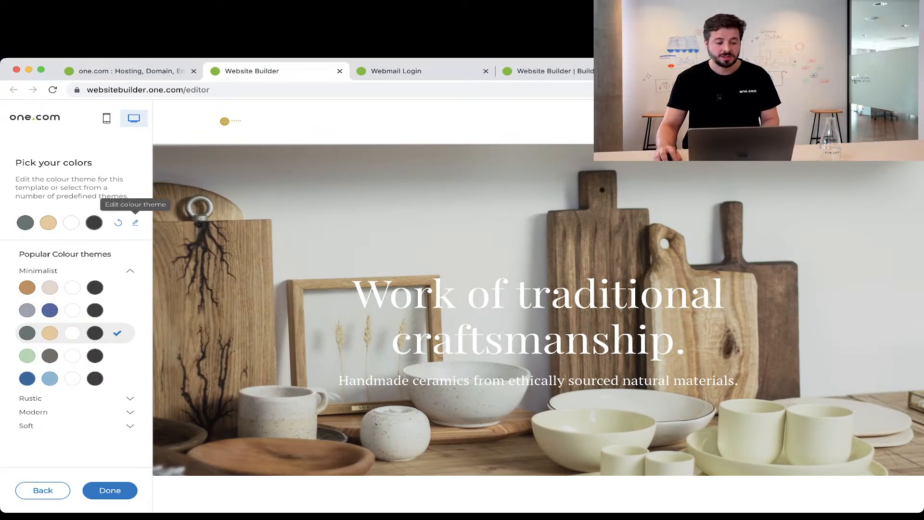
# Inspect the theme's individual colours, then settle on the brown and beige Minimalist theme.
pyautogui.click(135, 222)
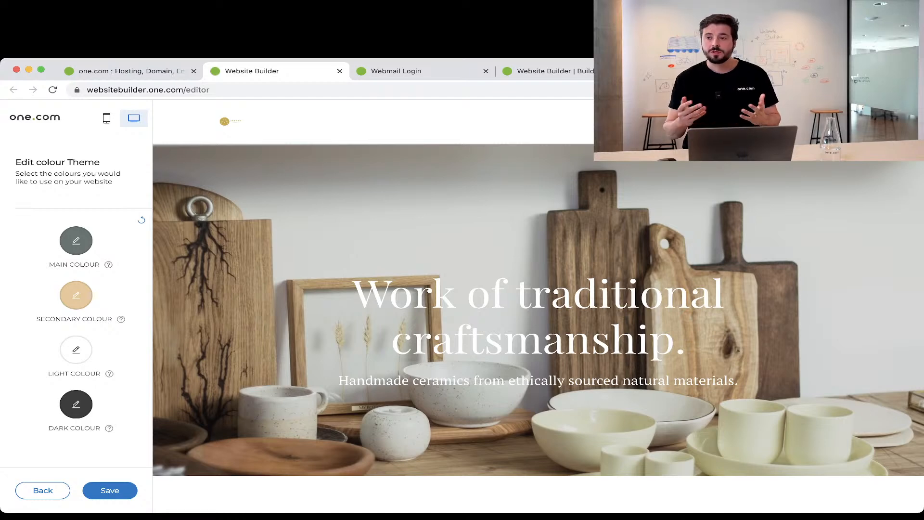
pyautogui.click(43, 490)
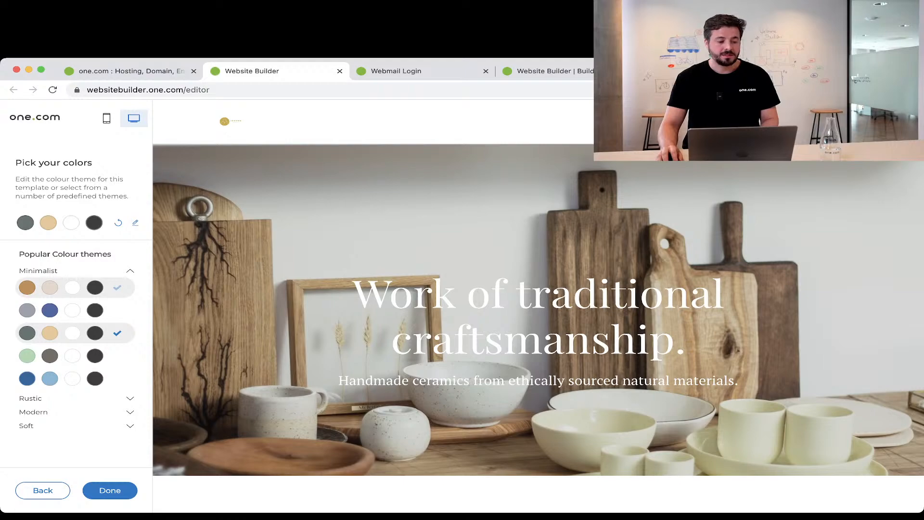
pyautogui.click(75, 287)
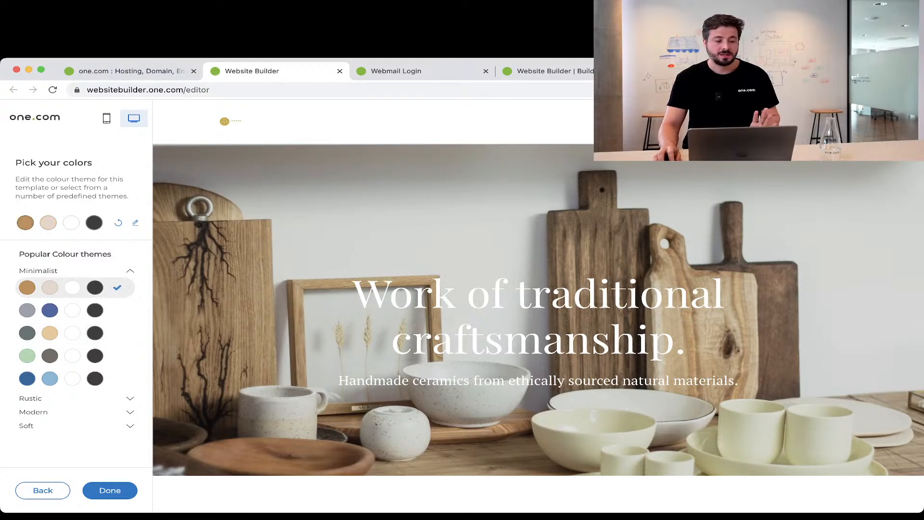
pyautogui.scroll(-15, 537, 289)
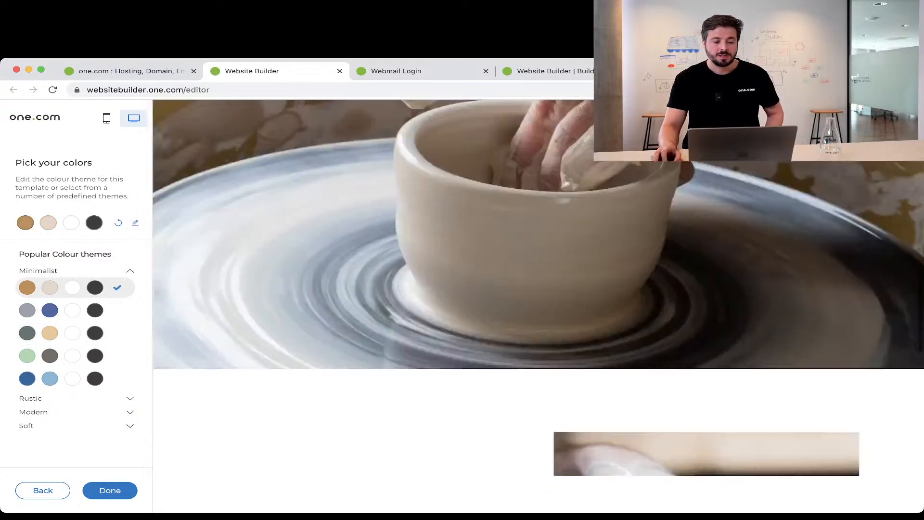
pyautogui.scroll(15, 537, 289)
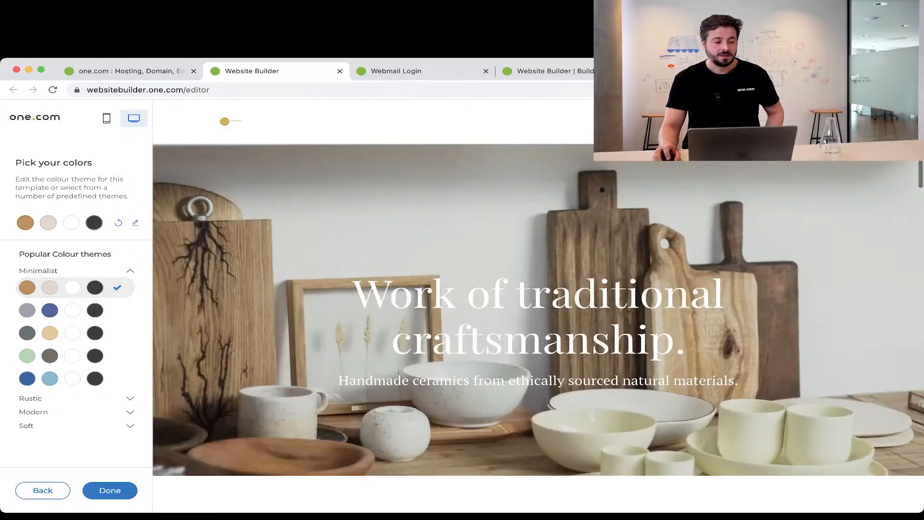
# Confirm the colours to load the Ceramic Artist editor and start the Show me around tour.
pyautogui.click(109, 491)
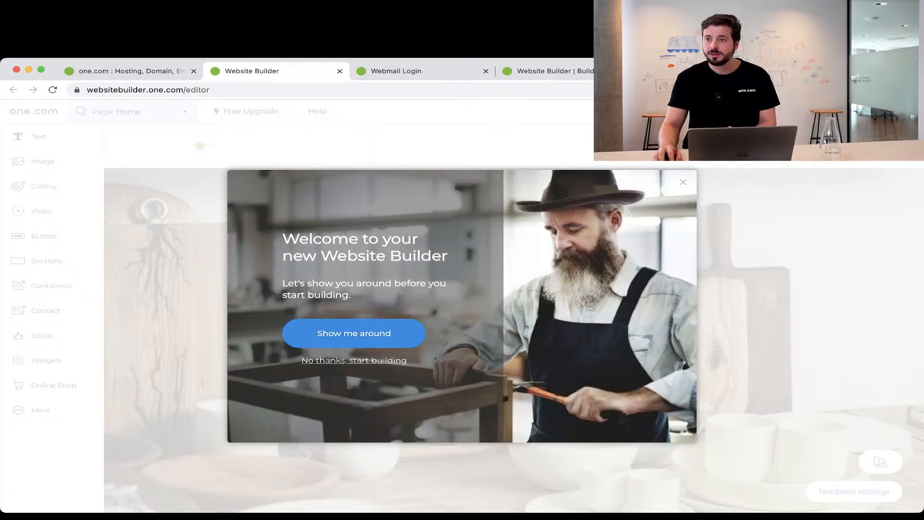
pyautogui.press('Return')
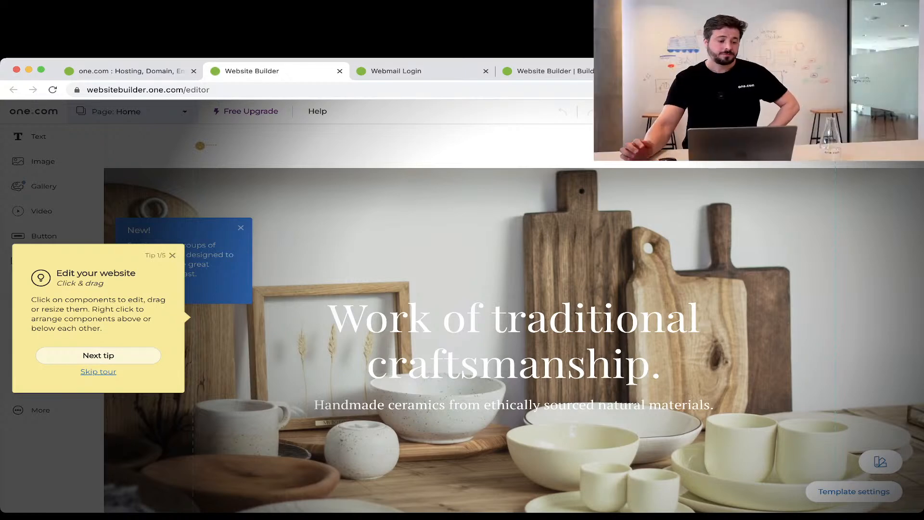
# Go through the tips on content, pages, saving and Changing Colours, then start building.
pyautogui.click(98, 355)
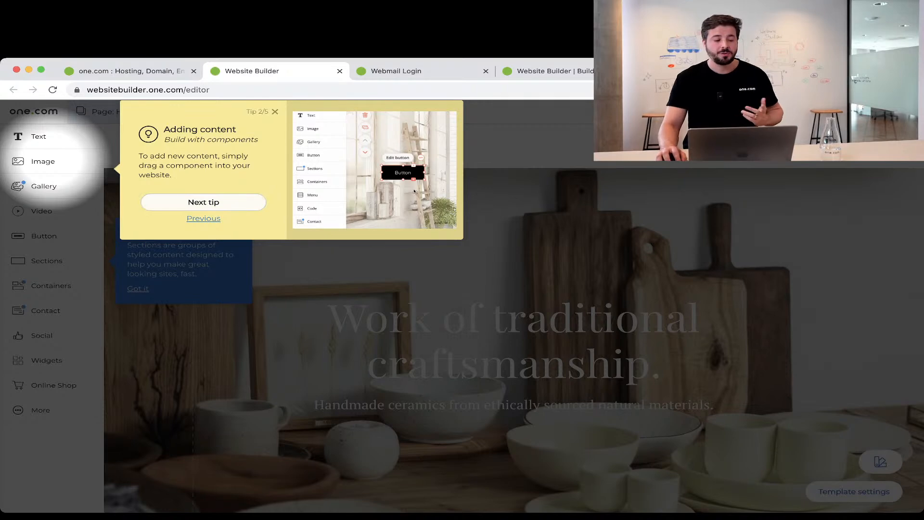
pyautogui.click(203, 202)
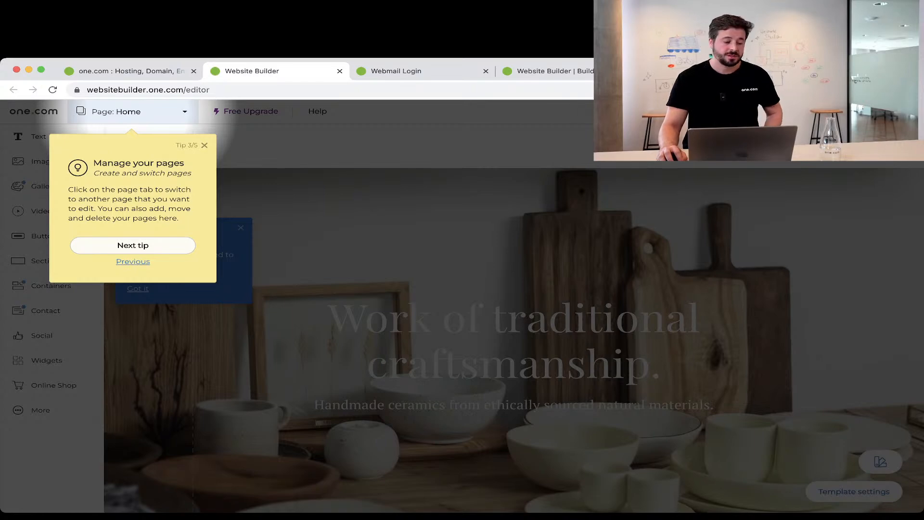
pyautogui.click(133, 245)
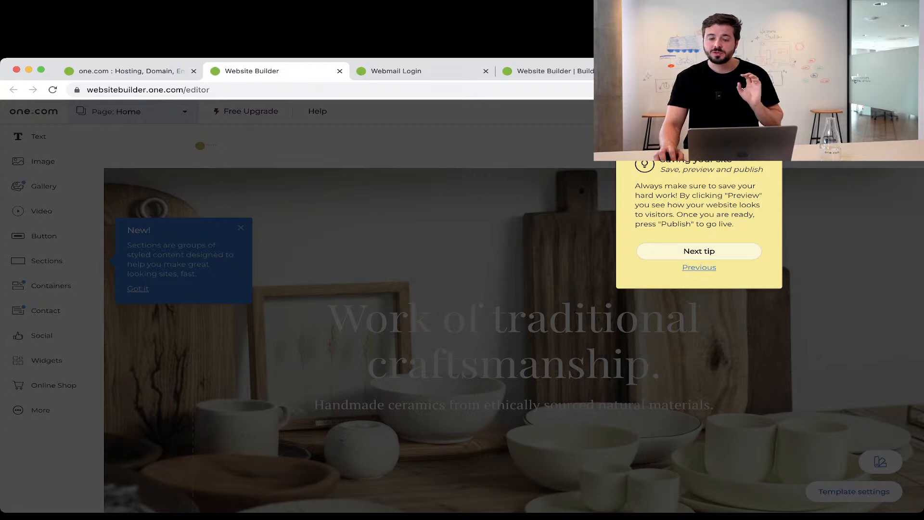
pyautogui.click(698, 252)
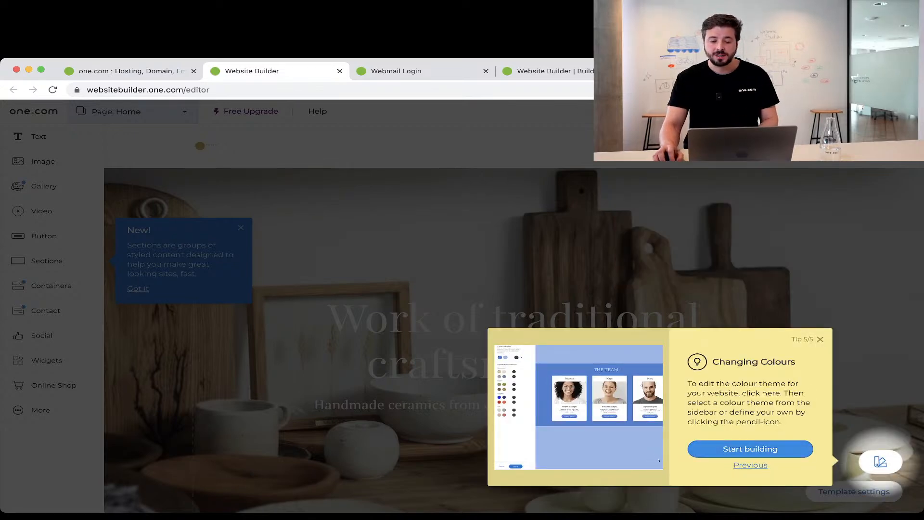
pyautogui.click(750, 449)
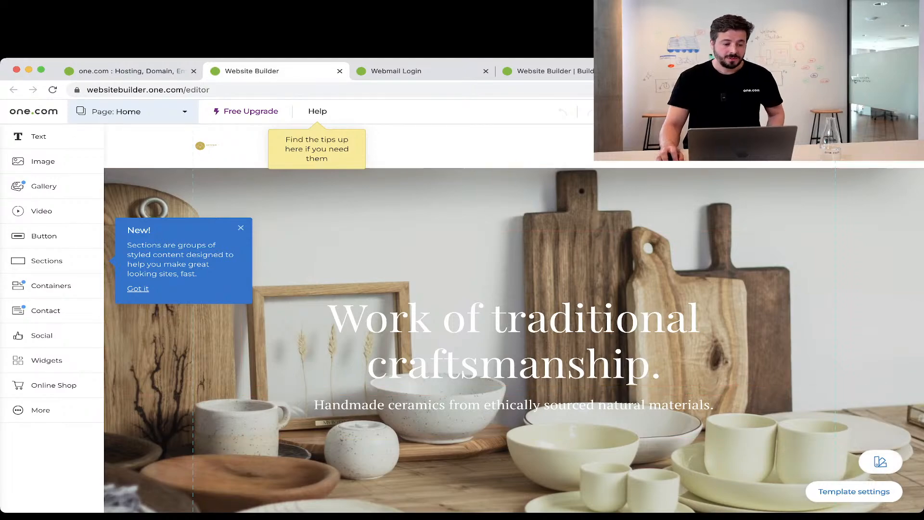
# Dismiss the leftover tips and Sections notice and look over the Home page.
pyautogui.click(242, 228)
pyautogui.scroll(-20, 514, 317)
pyautogui.scroll(20, 514, 317)
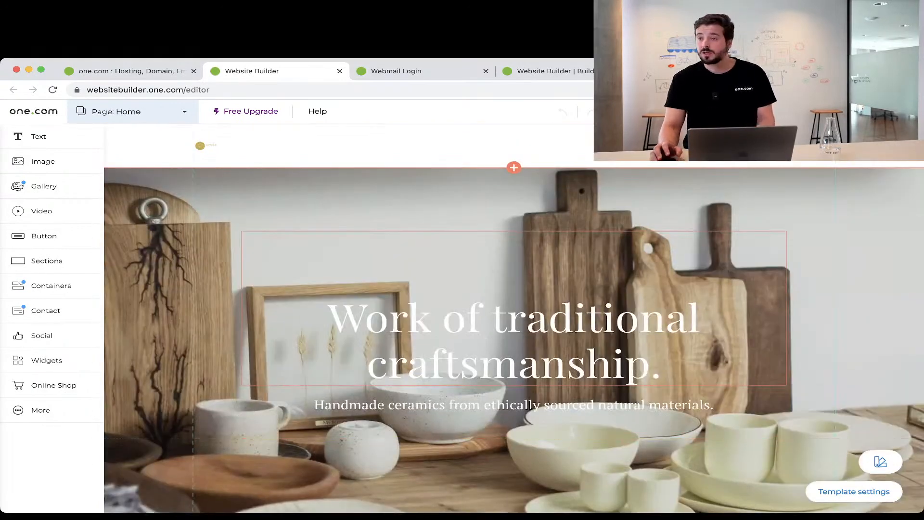
pyautogui.scroll(-3, 514, 317)
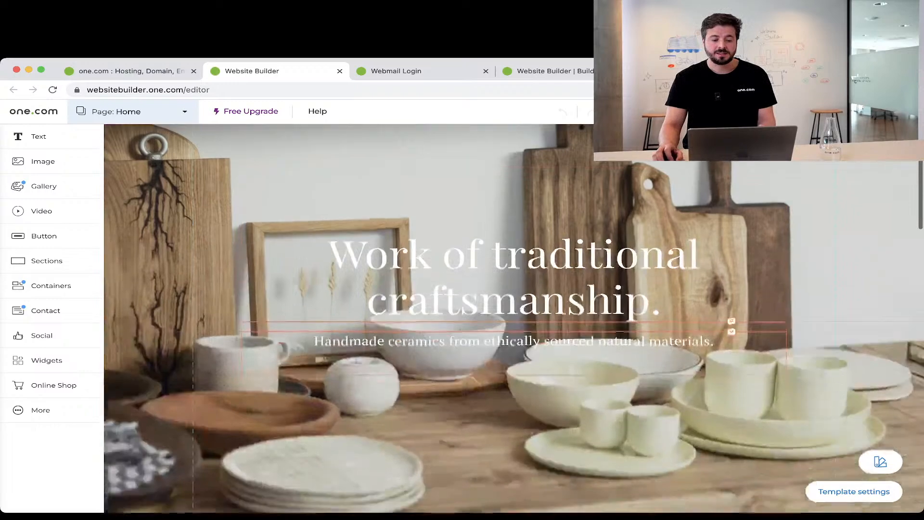
pyautogui.scroll(-4, 514, 317)
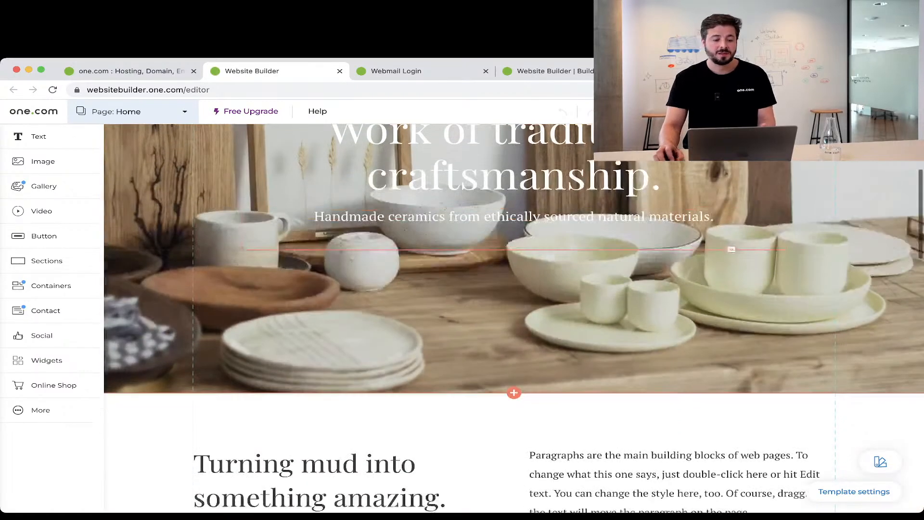
pyautogui.scroll(7, 514, 318)
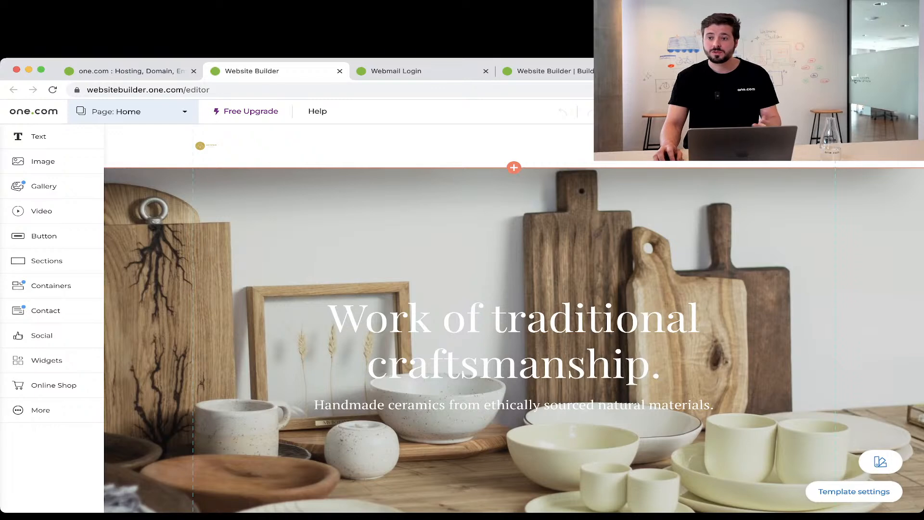
# Select the hero section and check its arrangement options.
pyautogui.click(462, 231)
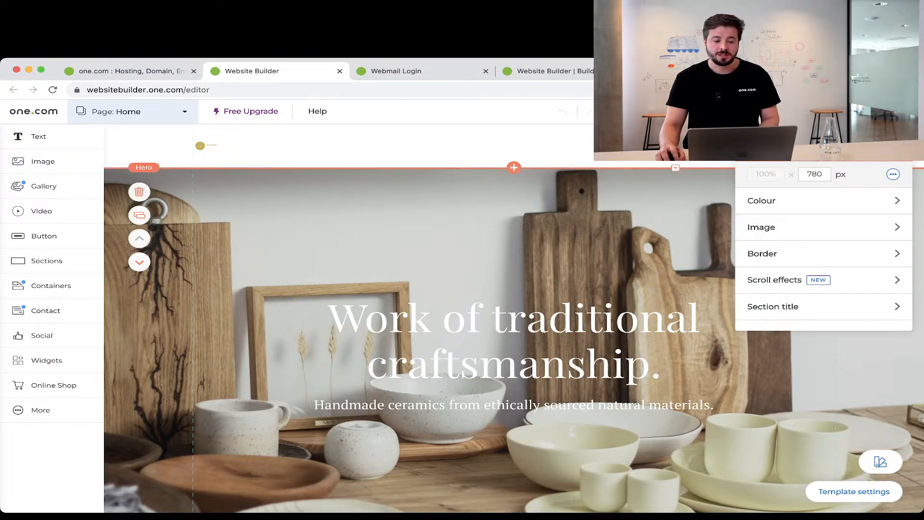
pyautogui.rightClick(358, 193)
pyautogui.press('Escape')
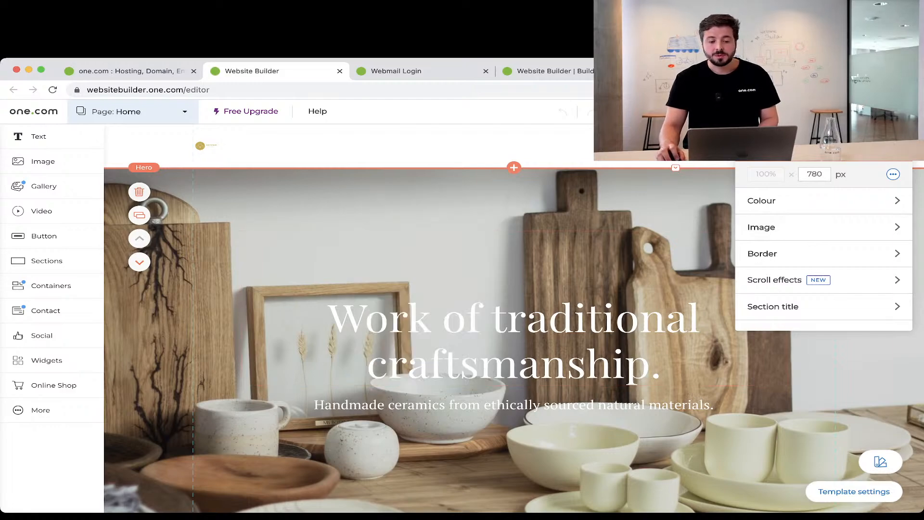
pyautogui.scroll(-3, 514, 318)
pyautogui.scroll(-1, 731, 268)
pyautogui.scroll(2, 730, 268)
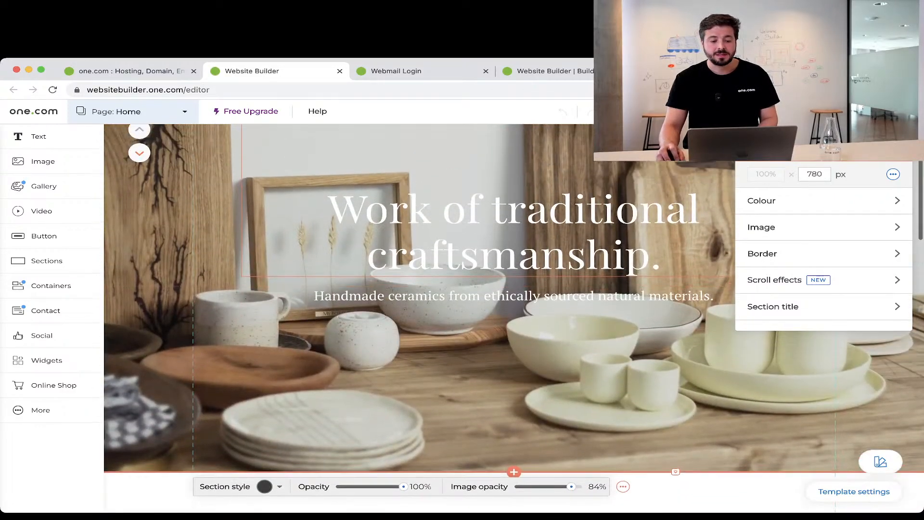
# Try editing the 'Work of traditional craftsmanship' heading, then open the hero section settings.
pyautogui.click(730, 268)
pyautogui.scroll(1, 514, 255)
pyautogui.doubleClick(515, 289)
pyautogui.click(481, 267)
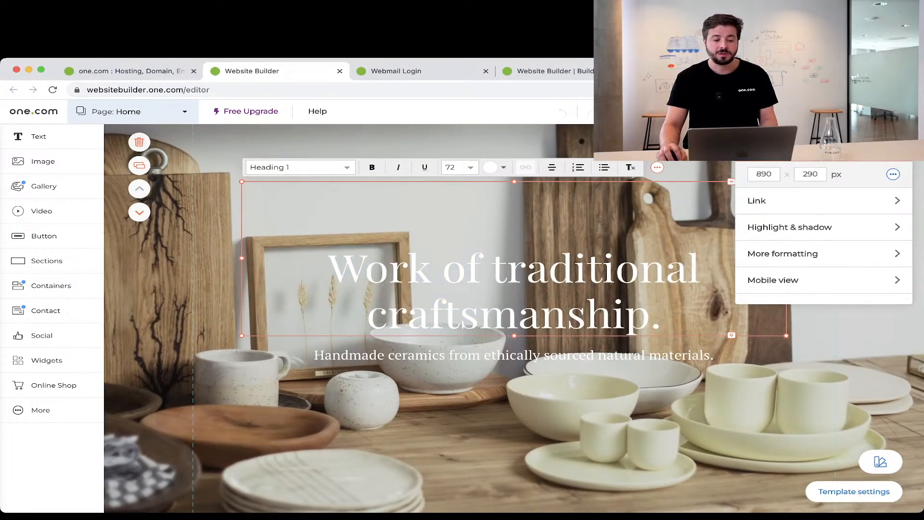
pyautogui.click(329, 268)
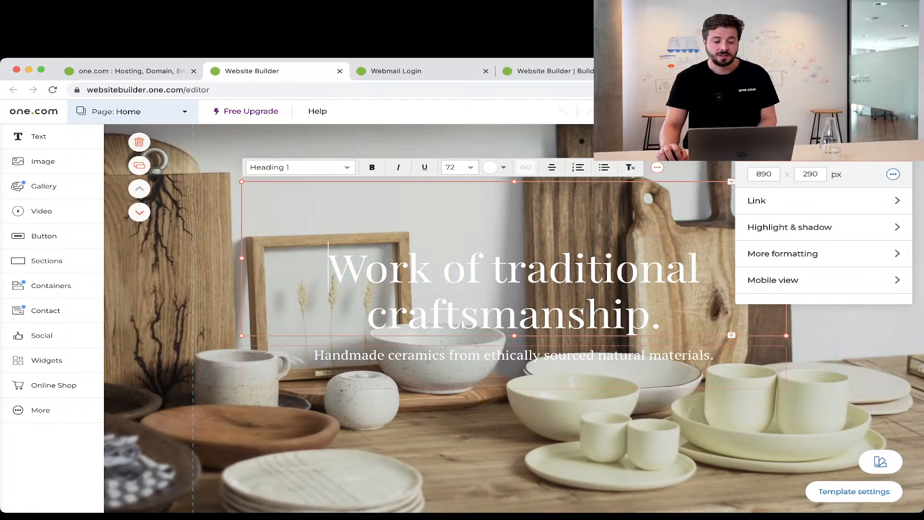
pyautogui.click(433, 423)
pyautogui.scroll(1, 514, 318)
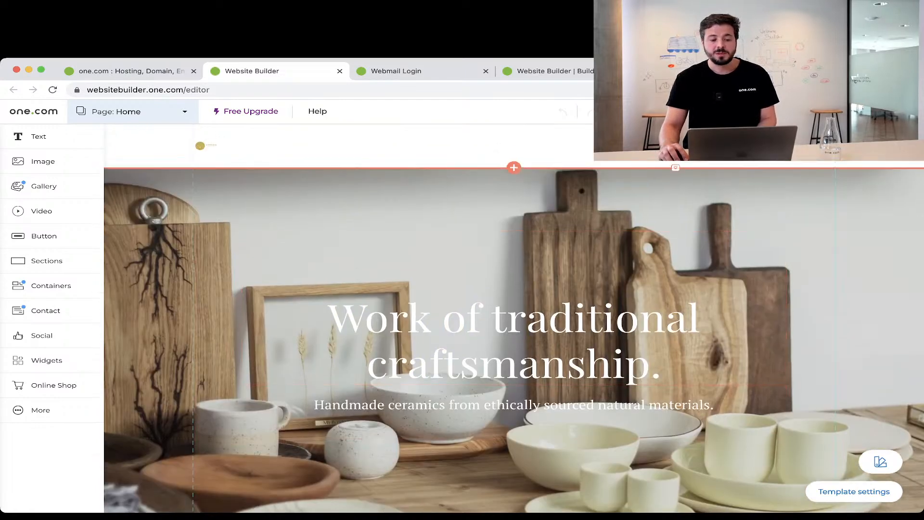
pyautogui.click(433, 231)
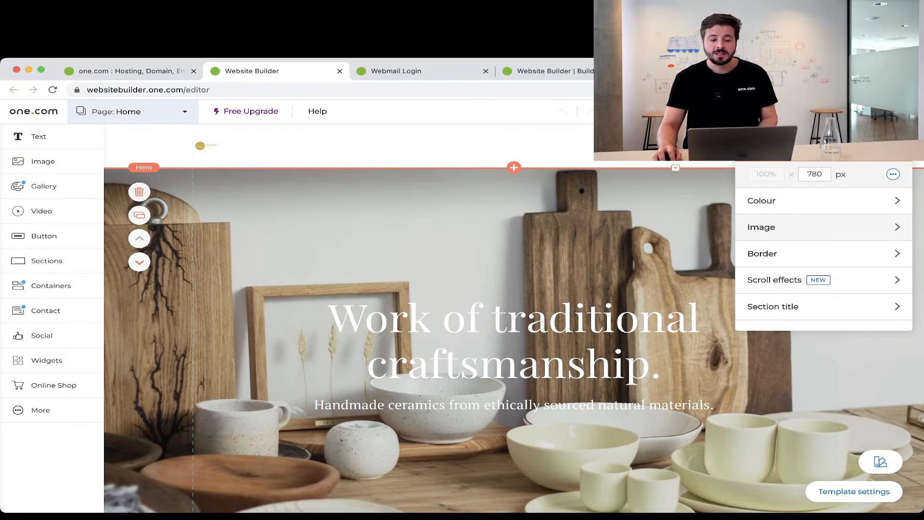
# Remove the ceramics background image from the hero's image settings and start adding a new one.
pyautogui.click(789, 225)
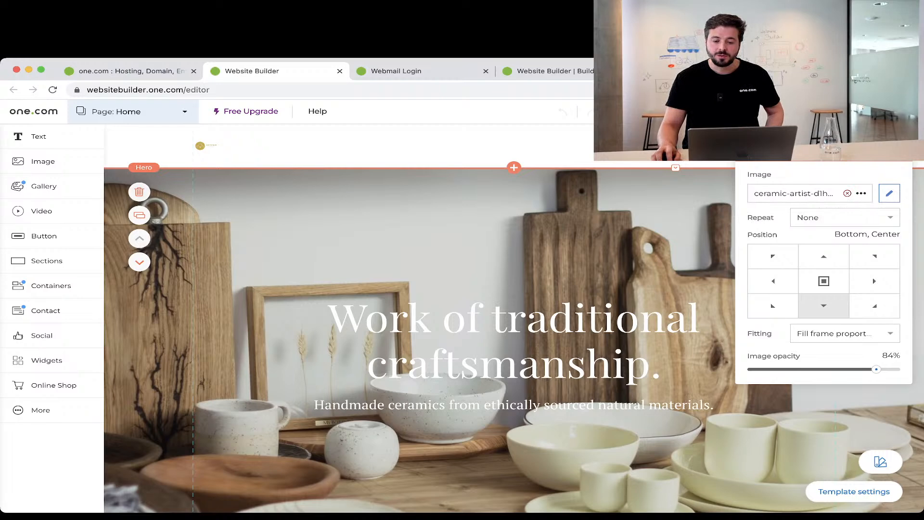
pyautogui.click(847, 193)
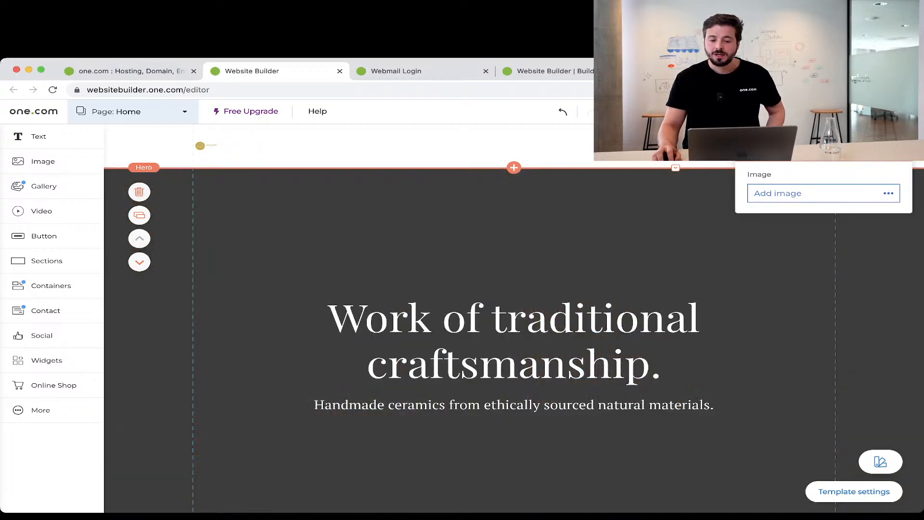
pyautogui.click(815, 193)
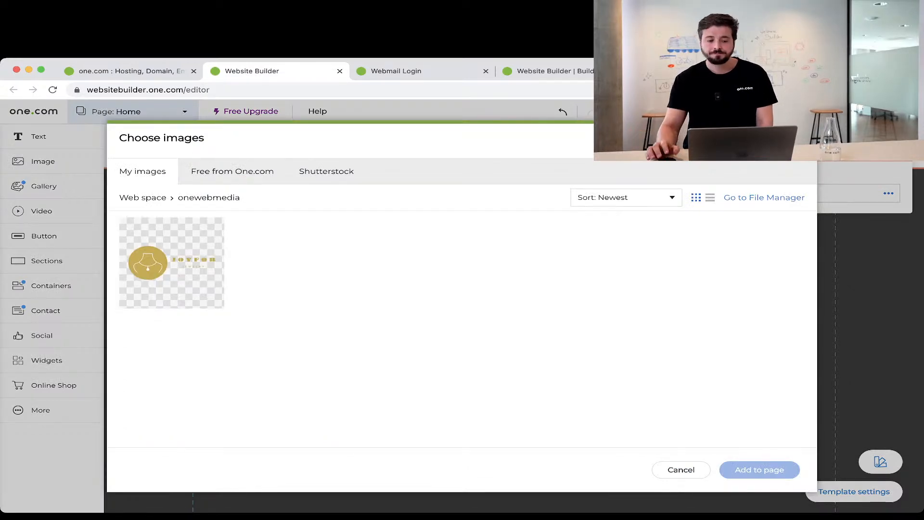
# Search free One.com photos for 'jewelry' and select the dark ring-box photo.
pyautogui.click(232, 171)
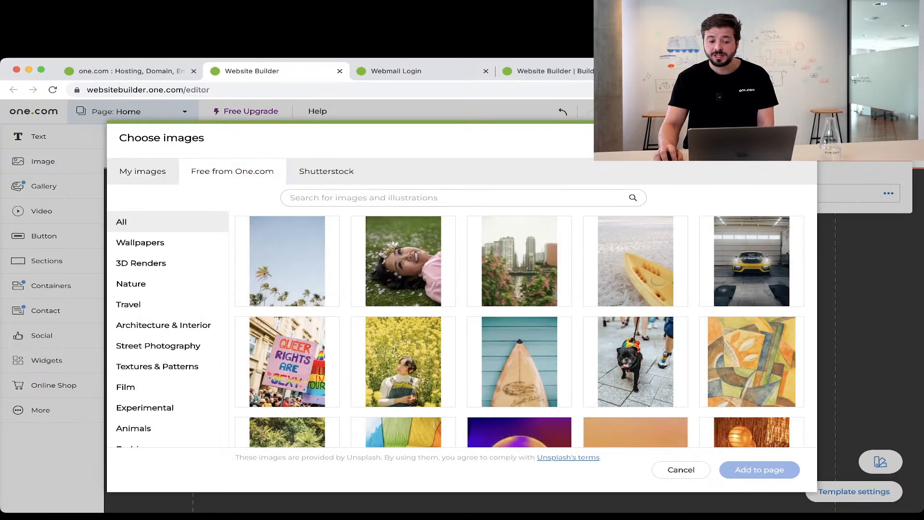
pyautogui.click(405, 197)
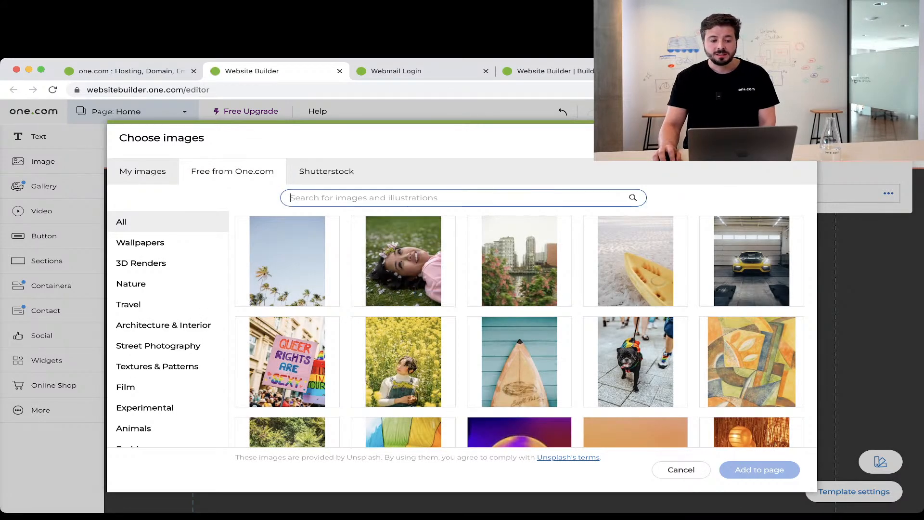
pyautogui.write('jew')
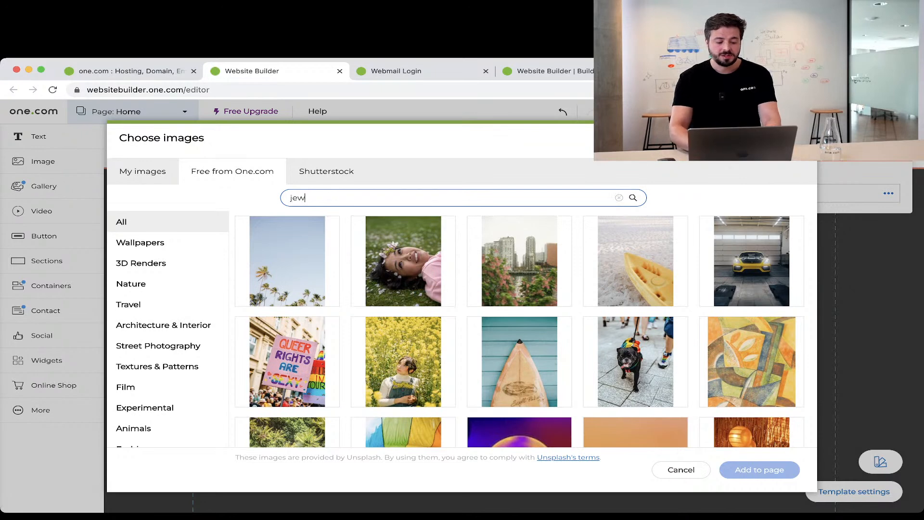
pyautogui.write('elry')
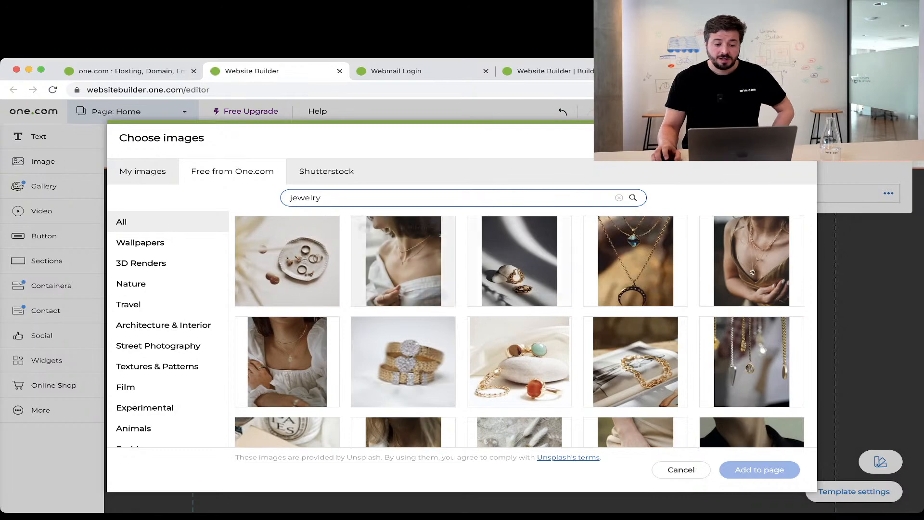
pyautogui.scroll(-10, 519, 283)
pyautogui.scroll(-5, 520, 283)
pyautogui.scroll(-6, 520, 227)
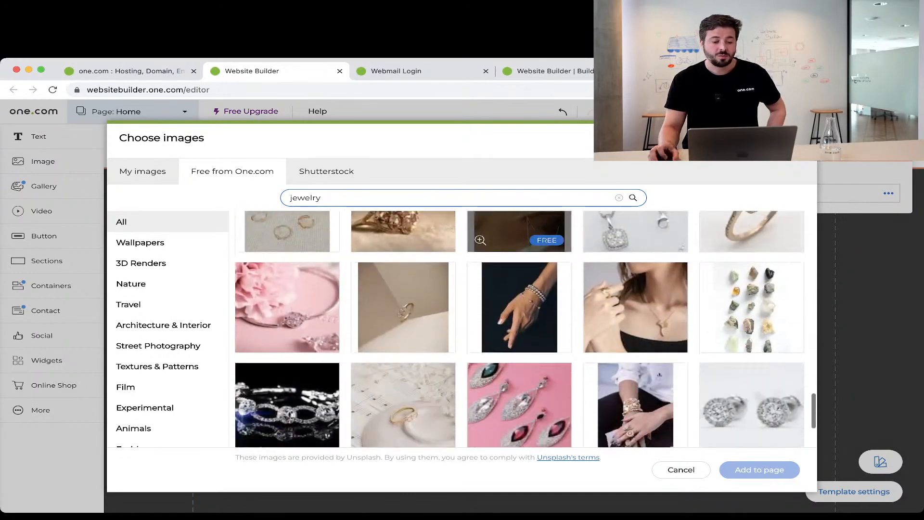
pyautogui.scroll(-3, 519, 241)
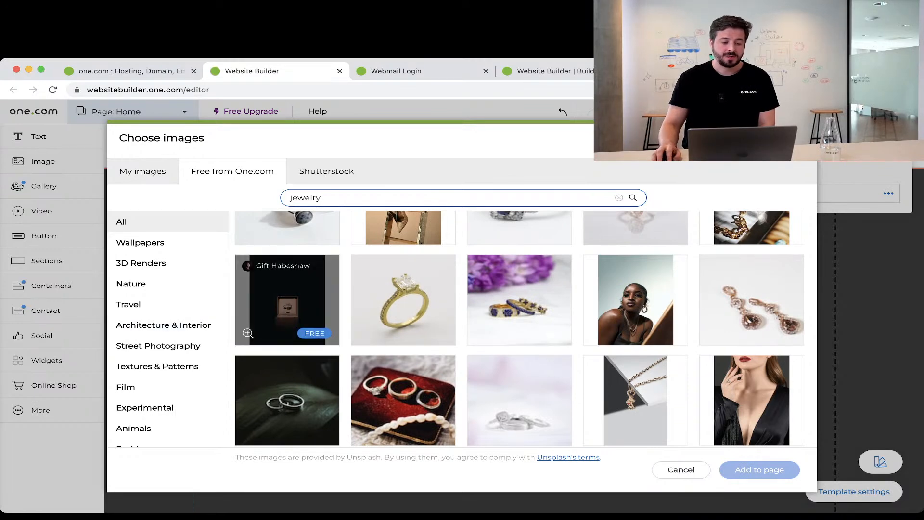
pyautogui.click(287, 299)
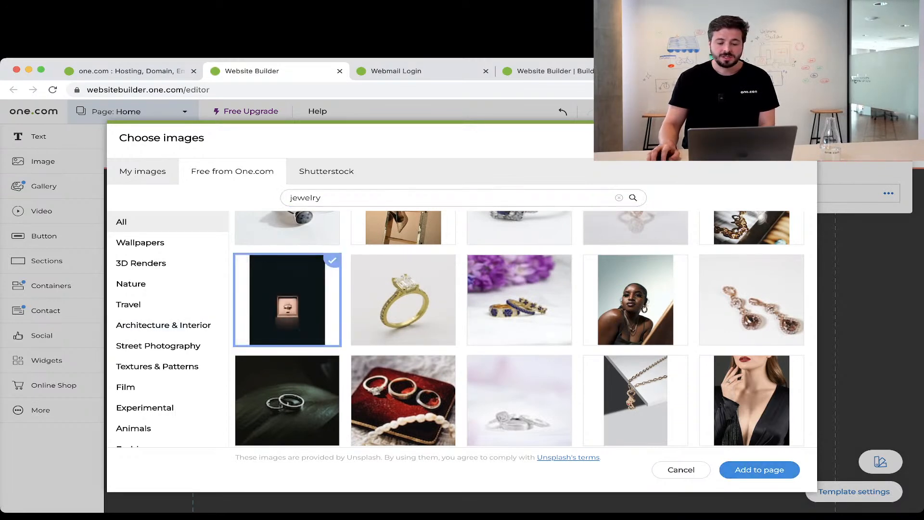
# Apply the ring-box photo as hero background, lower its opacity to 56%, and raise the heading.
pyautogui.click(760, 470)
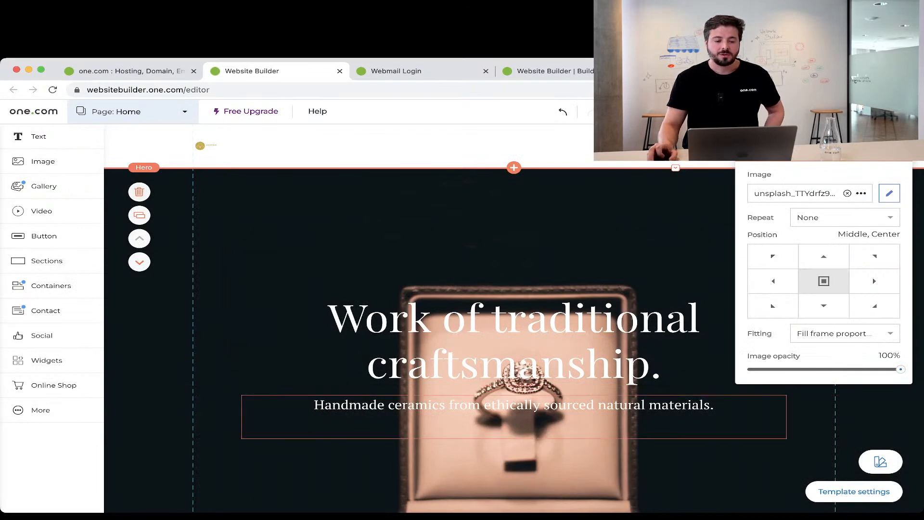
pyautogui.scroll(-5, 462, 318)
pyautogui.scroll(3, 462, 318)
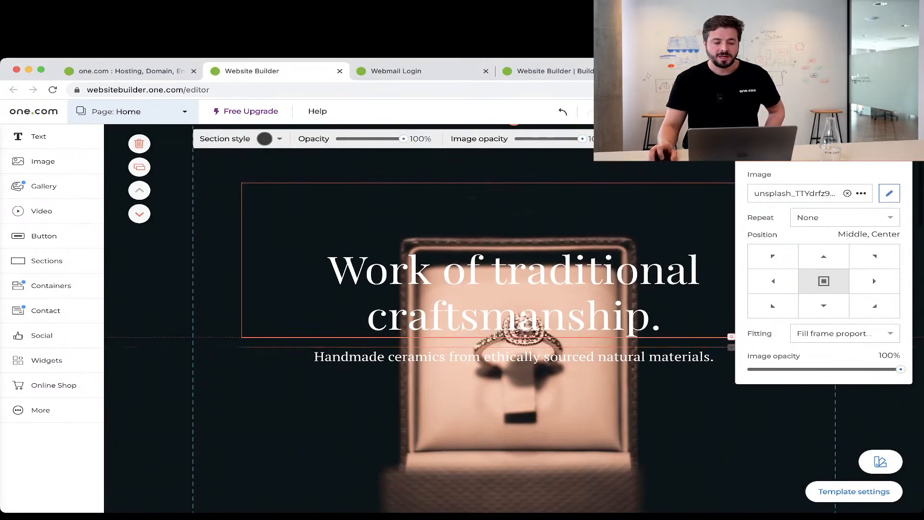
pyautogui.scroll(1, 462, 318)
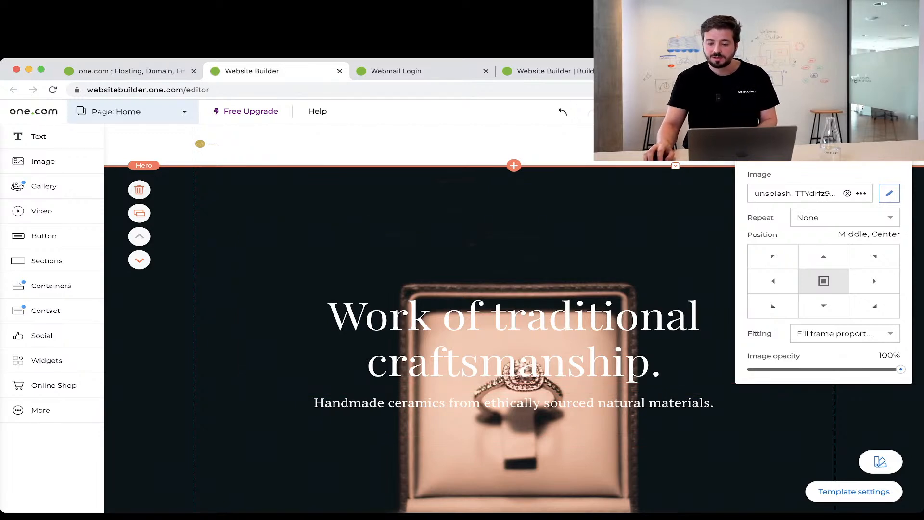
pyautogui.moveTo(900, 369); pyautogui.dragTo(834, 369)
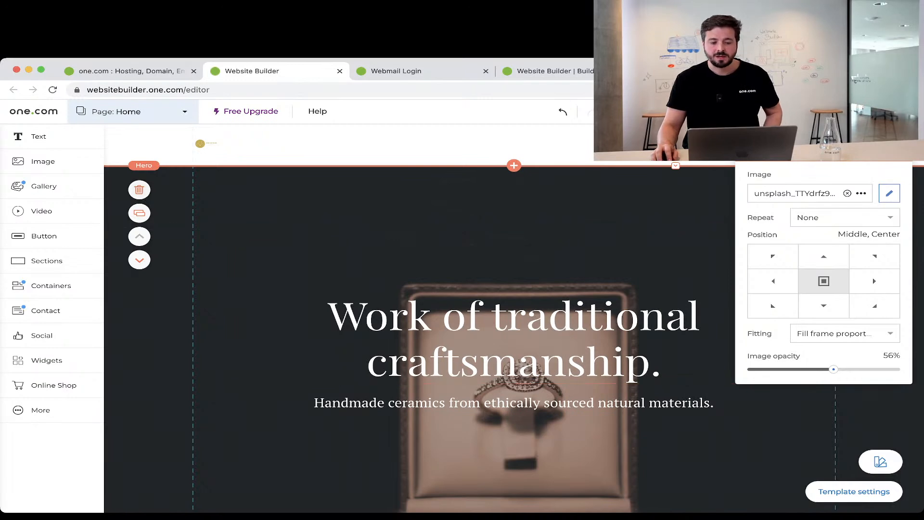
pyautogui.click(514, 308)
pyautogui.moveTo(514, 308); pyautogui.dragTo(514, 263)
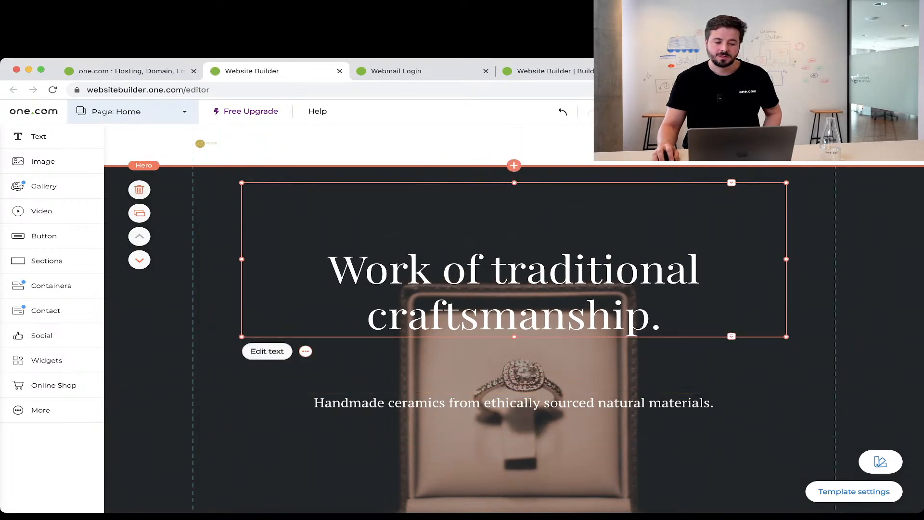
# Move the hero subtitle lower in the hero section.
pyautogui.scroll(-2, 514, 407)
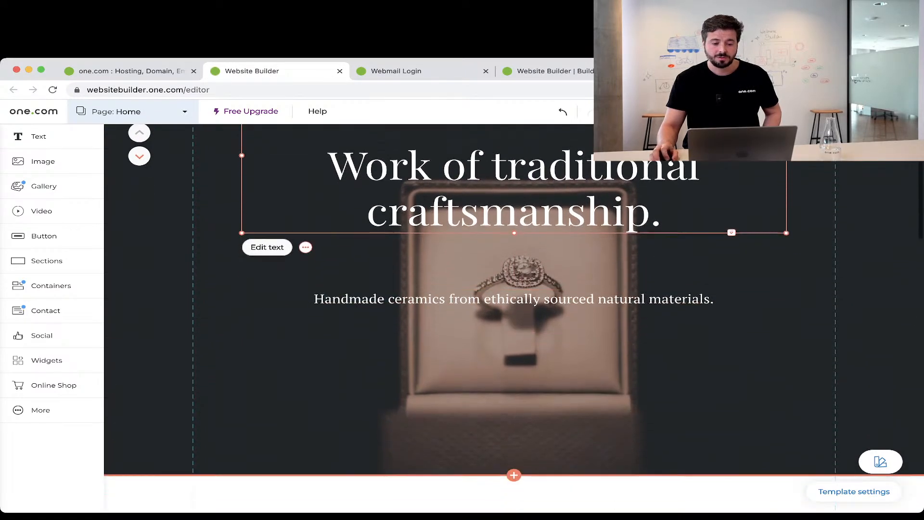
pyautogui.click(514, 308)
pyautogui.moveTo(514, 308); pyautogui.dragTo(514, 384)
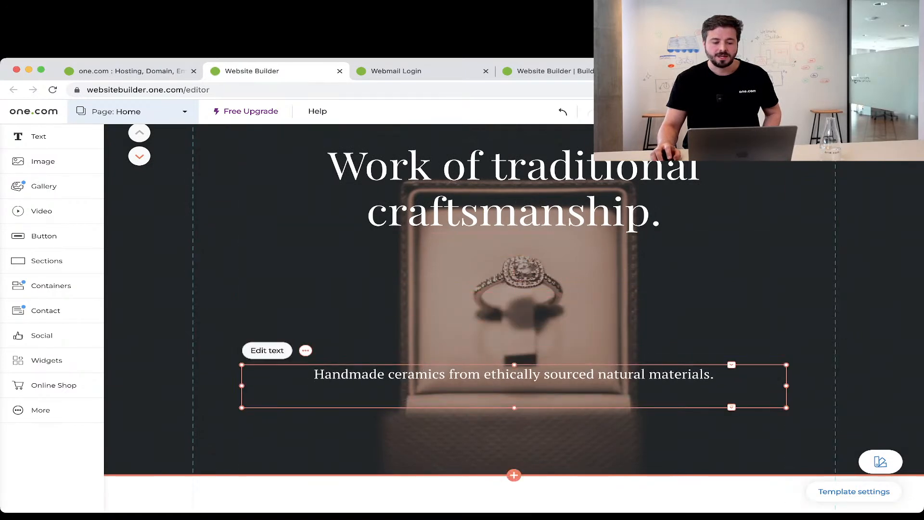
pyautogui.scroll(1, 514, 383)
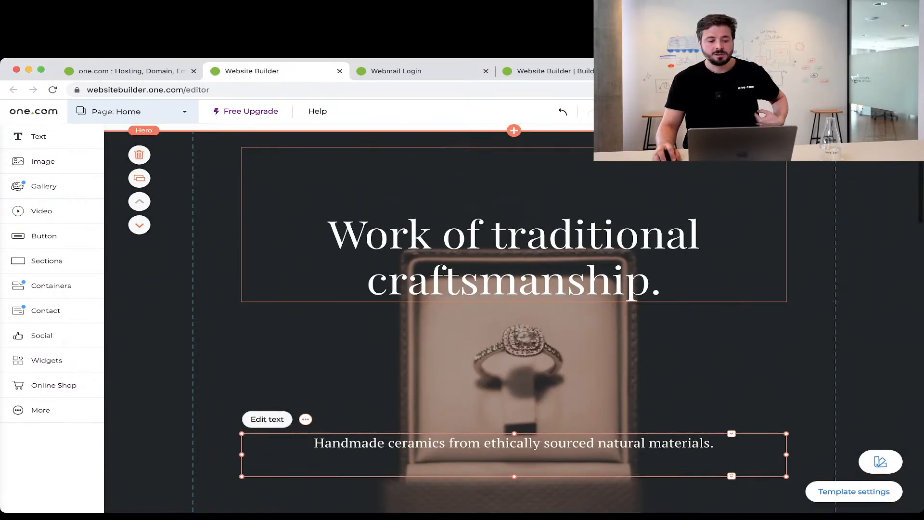
# Replace the hero heading with 'Jewelry handmade and social responsible' and nudge it slightly lower.
pyautogui.click(514, 255)
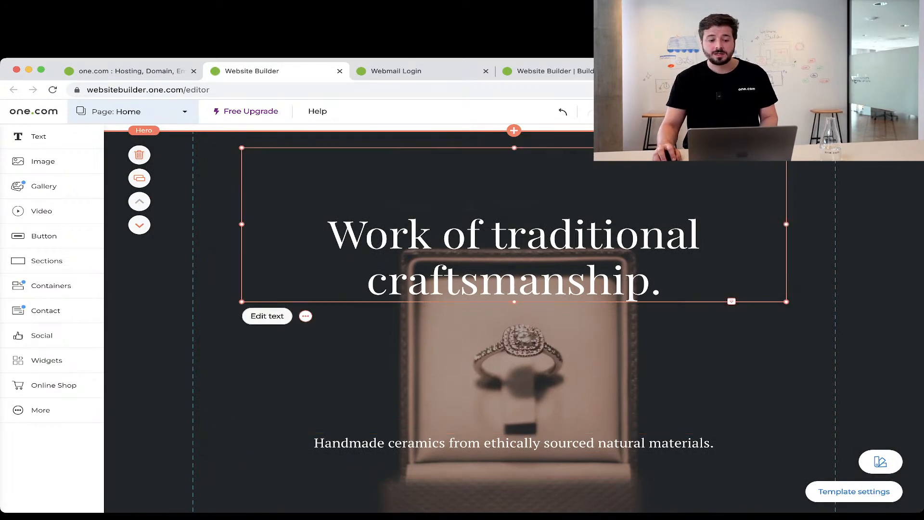
pyautogui.doubleClick(514, 255)
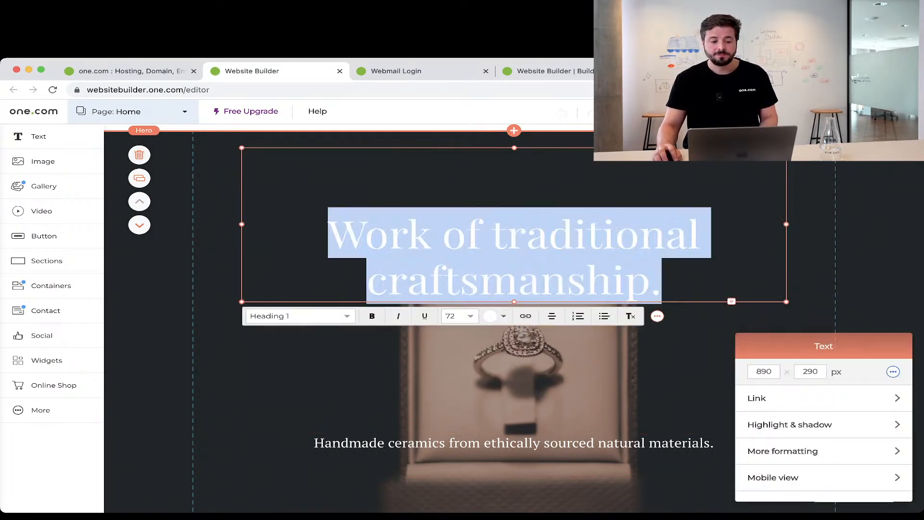
pyautogui.click(388, 234)
pyautogui.press('Left')
pyautogui.press('Left')
pyautogui.press('super+a')
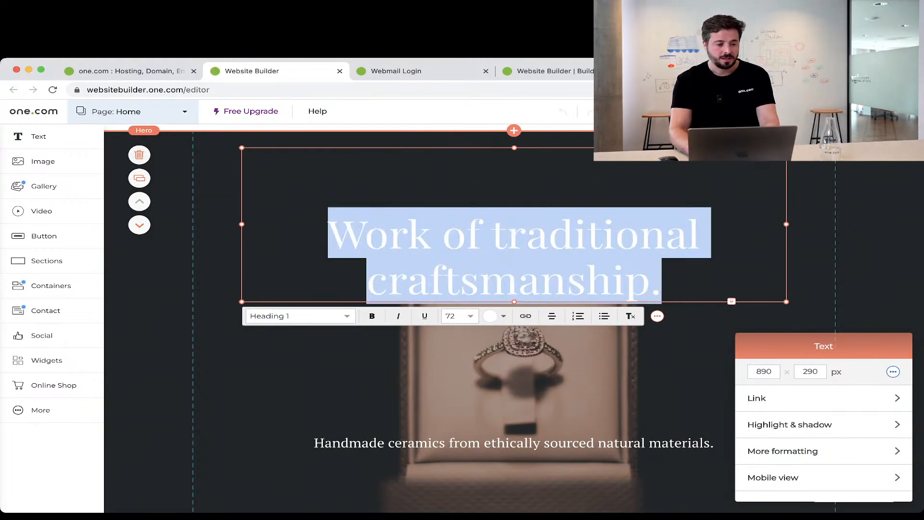
pyautogui.press('BackSpace')
pyautogui.write('Jewel')
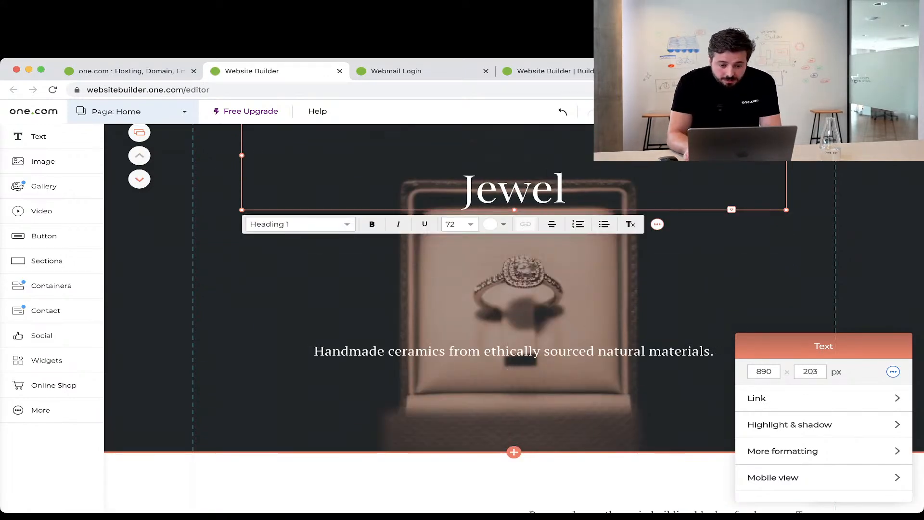
pyautogui.write('ry ')
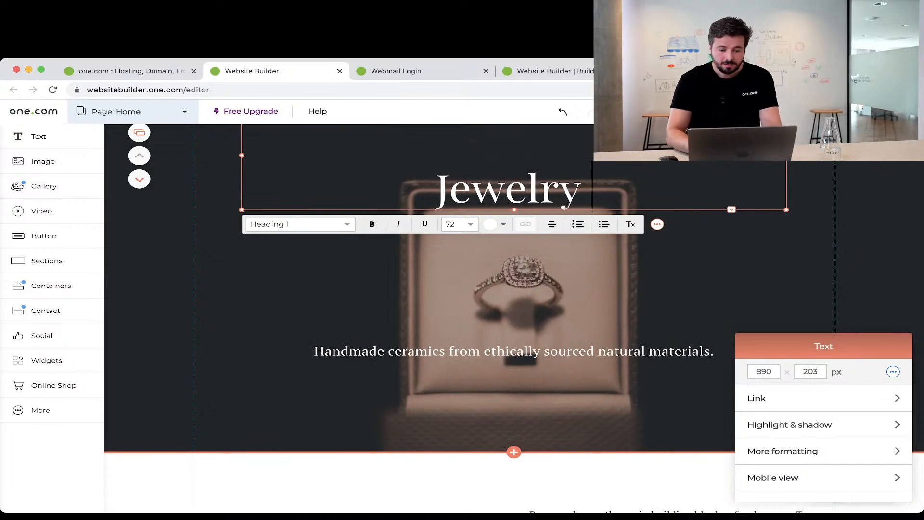
pyautogui.write('handmade')
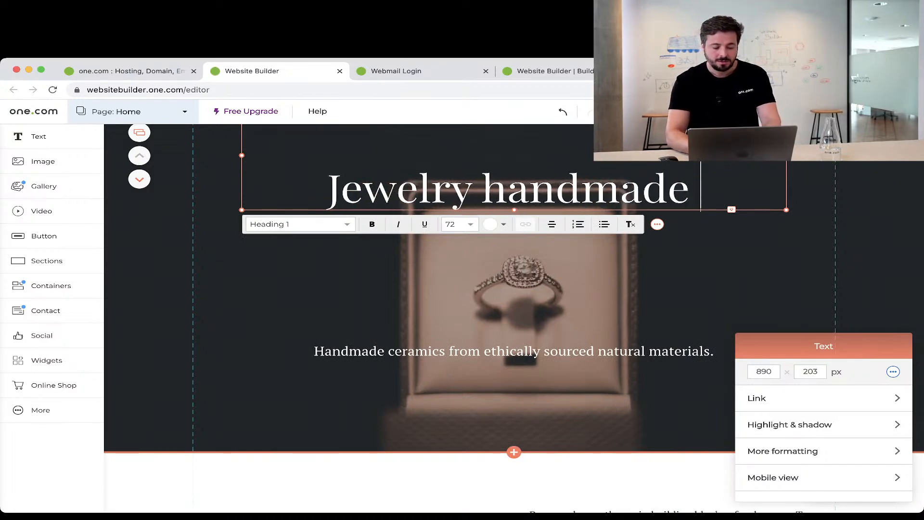
pyautogui.write(' and social ')
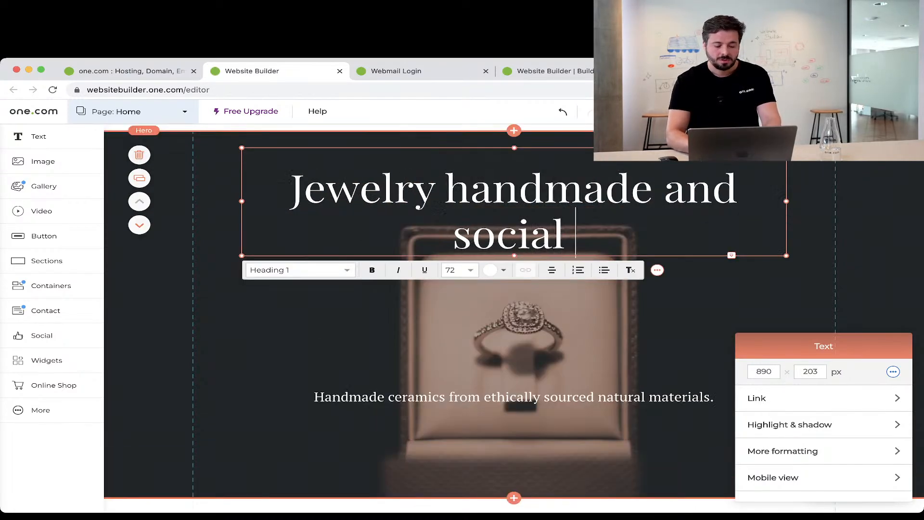
pyautogui.write('responsible')
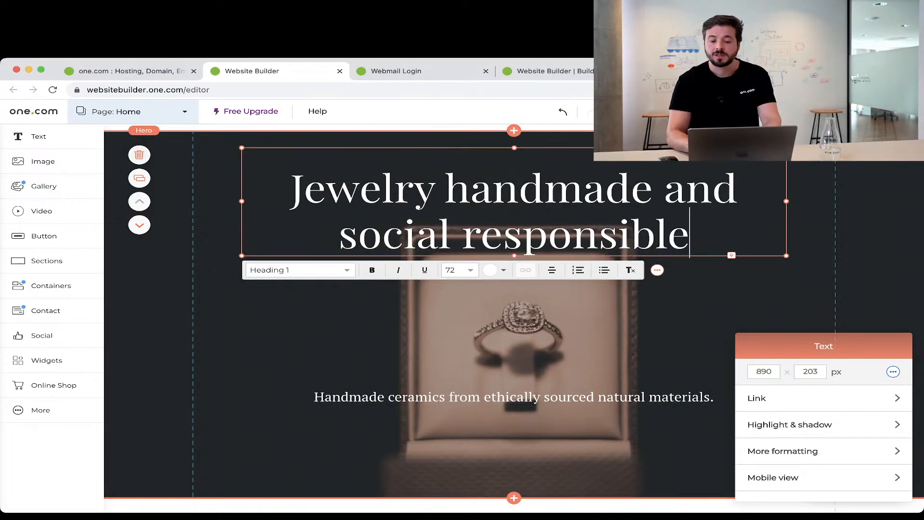
pyautogui.click(693, 322)
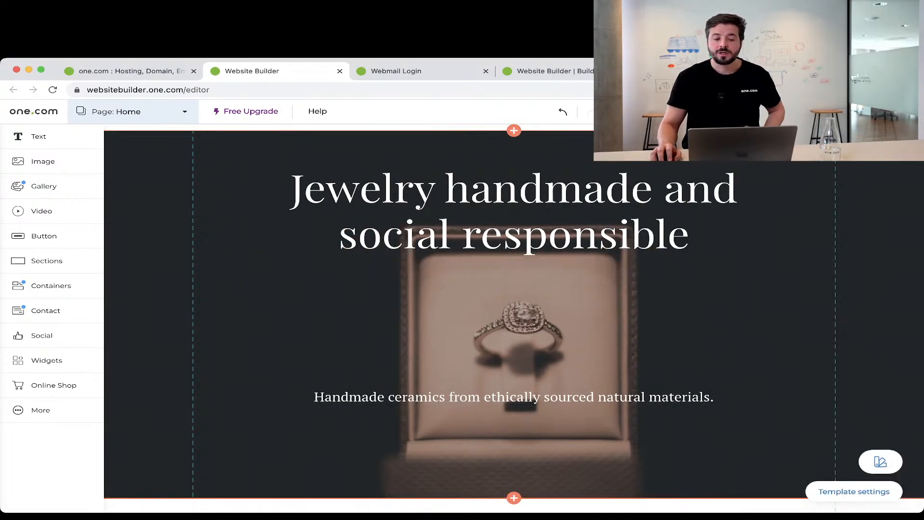
pyautogui.click(514, 211)
pyautogui.moveTo(514, 207); pyautogui.dragTo(514, 224)
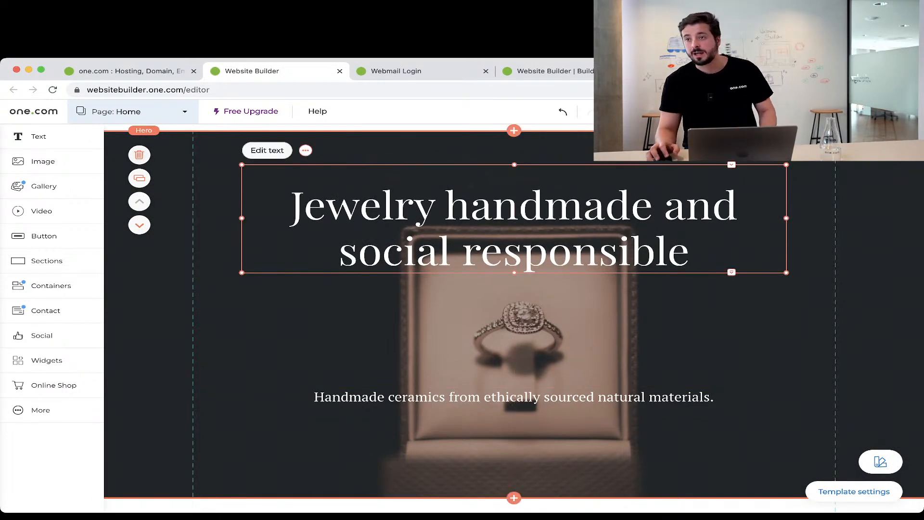
pyautogui.scroll(-2, 514, 347)
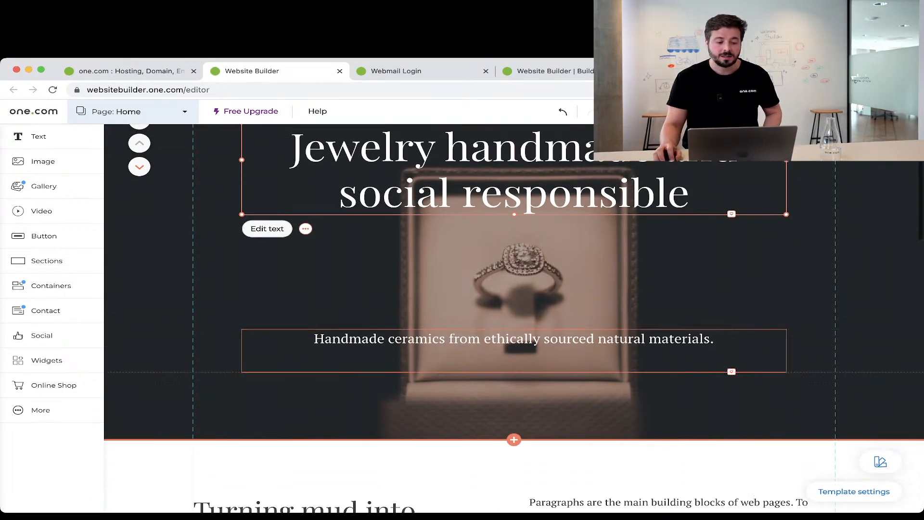
# In the hero subtitle, replace 'ceramics' with 'jewelry' and delete the word 'natural'.
pyautogui.click(514, 344)
pyautogui.doubleClick(369, 339)
pyautogui.click(369, 338)
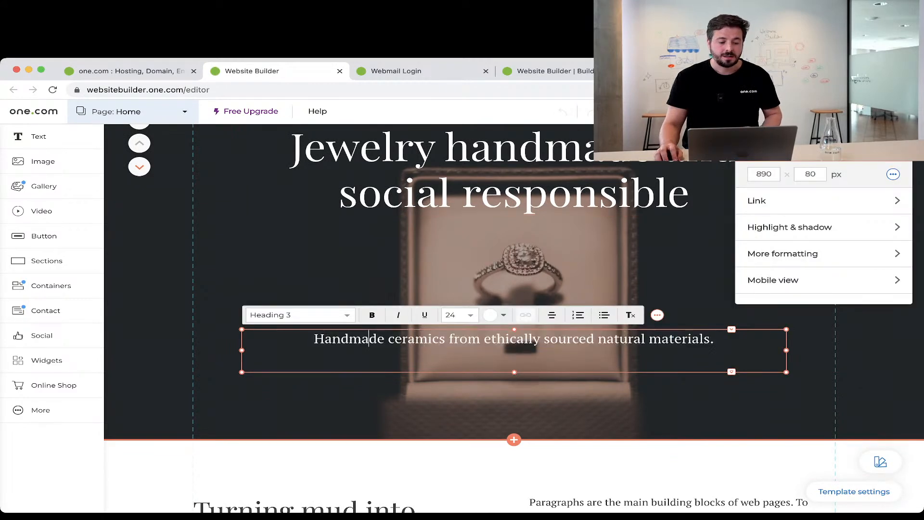
pyautogui.click(384, 339)
pyautogui.moveTo(388, 339); pyautogui.dragTo(447, 339)
pyautogui.write('jewelry')
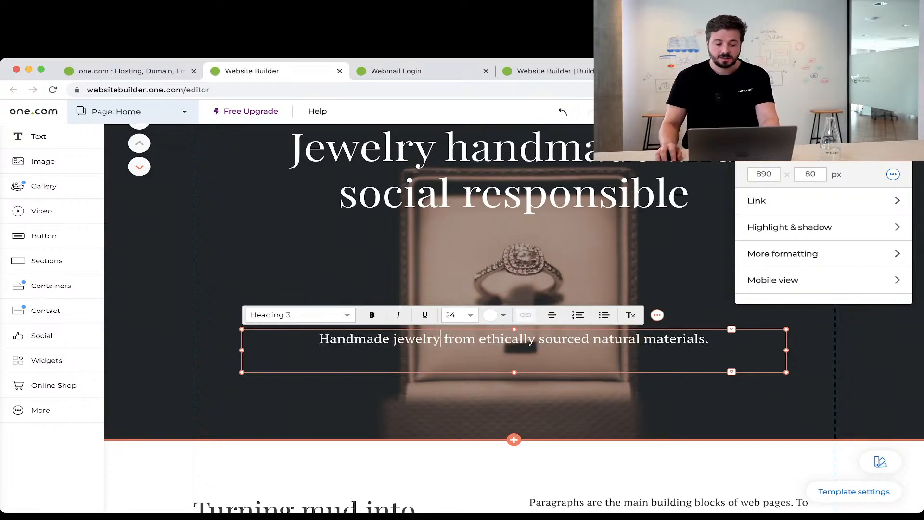
pyautogui.moveTo(593, 338); pyautogui.dragTo(644, 339)
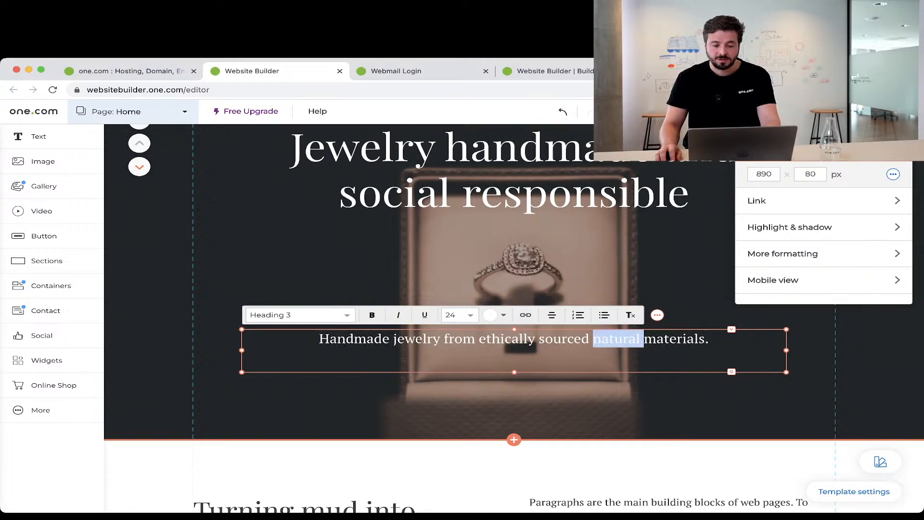
pyautogui.press('BackSpace')
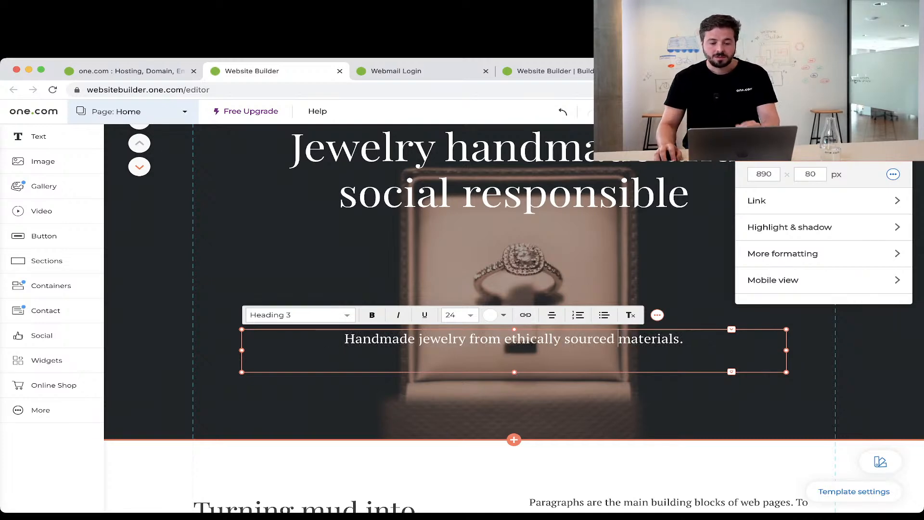
pyautogui.press('Escape')
pyautogui.scroll(3, 514, 289)
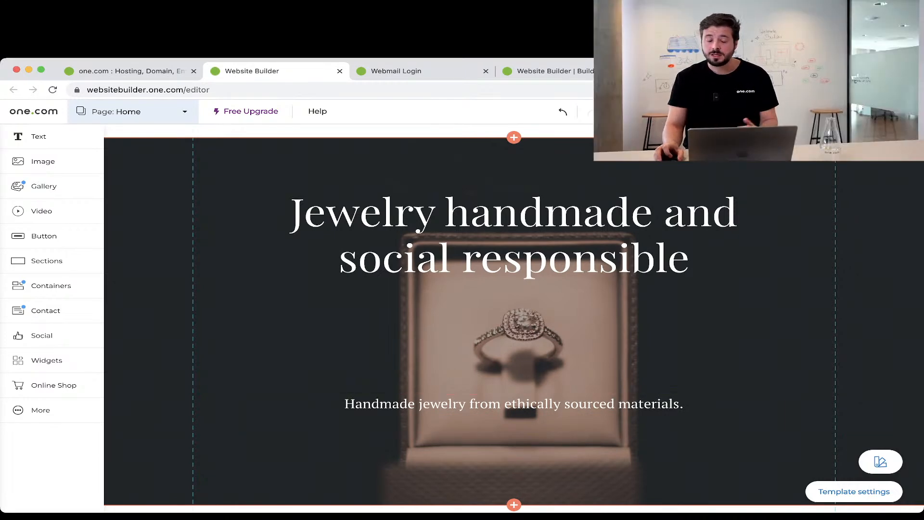
# Place a Secondary button under the hero subtitle and label it 'See collection'.
pyautogui.scroll(-2, 514, 373)
pyautogui.scroll(1, 514, 373)
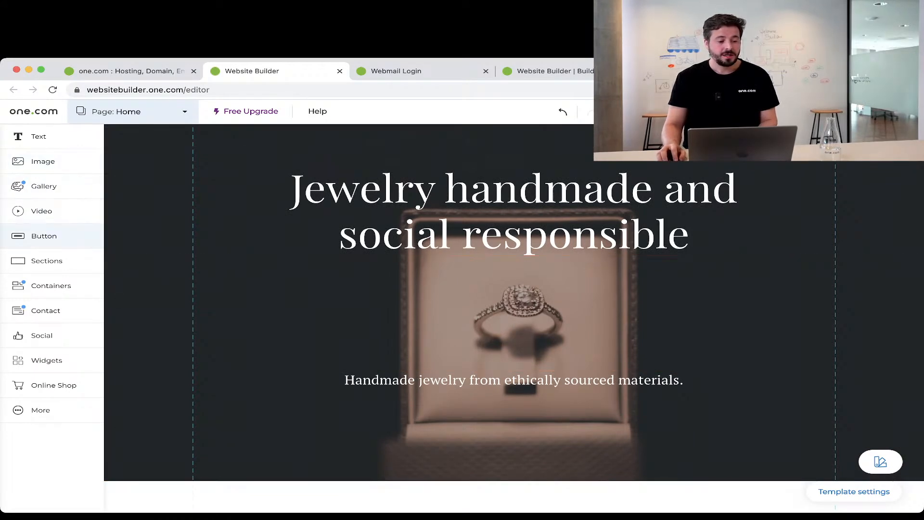
pyautogui.click(44, 235)
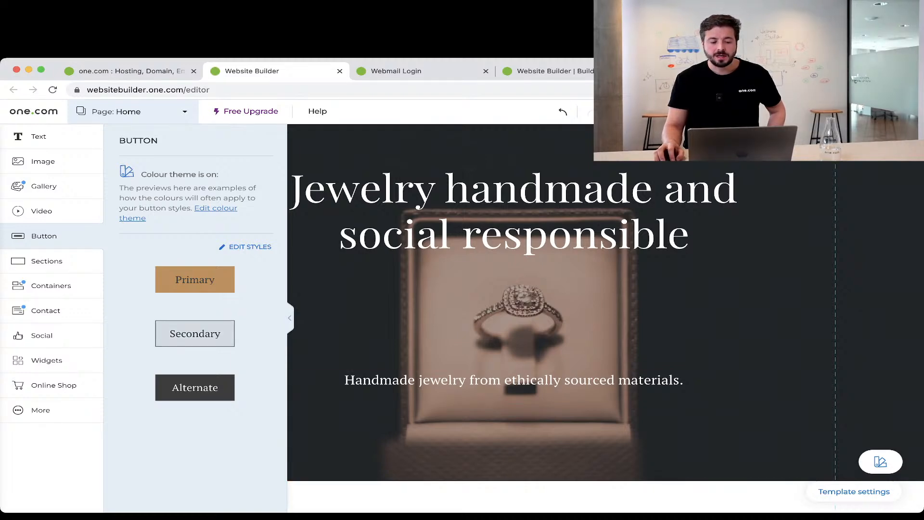
pyautogui.moveTo(195, 333); pyautogui.dragTo(519, 426)
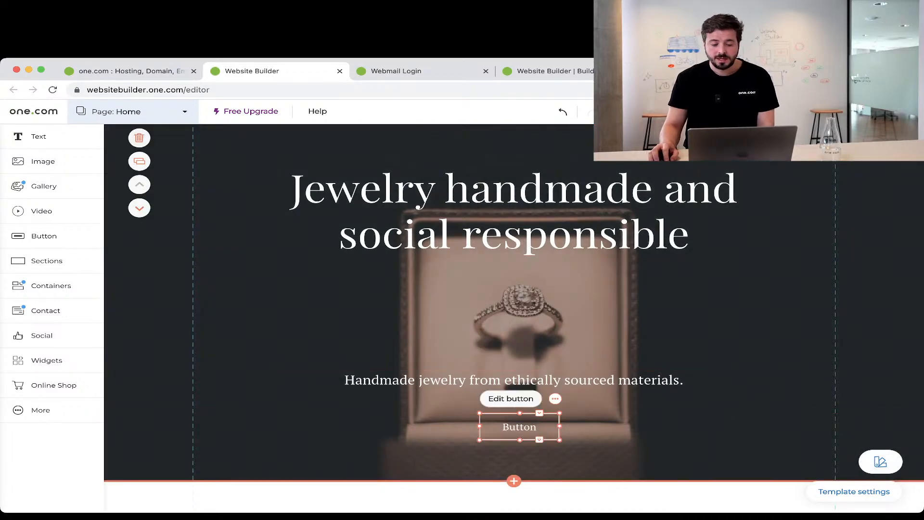
pyautogui.click(511, 398)
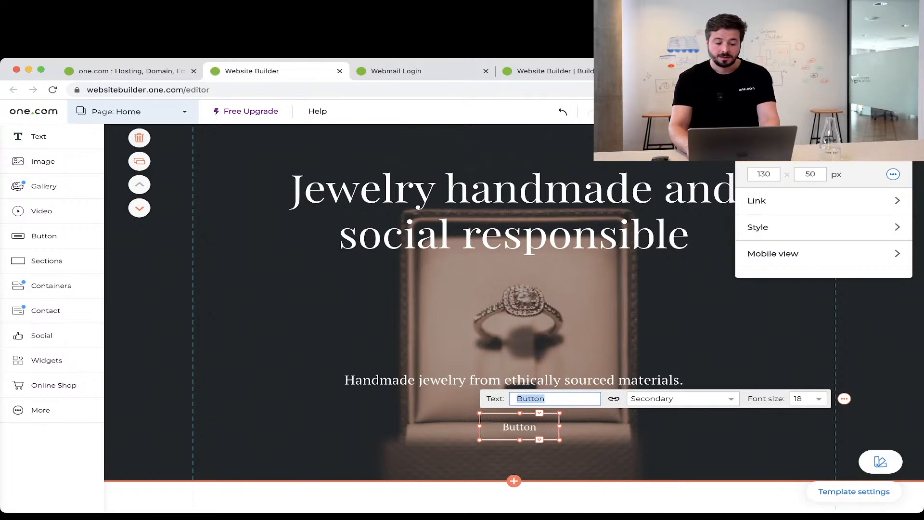
pyautogui.write('See coll')
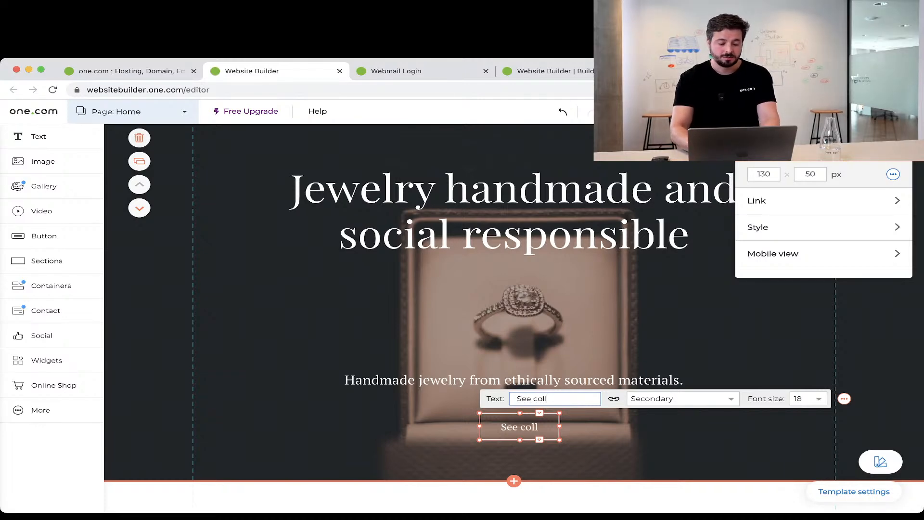
pyautogui.write('ection')
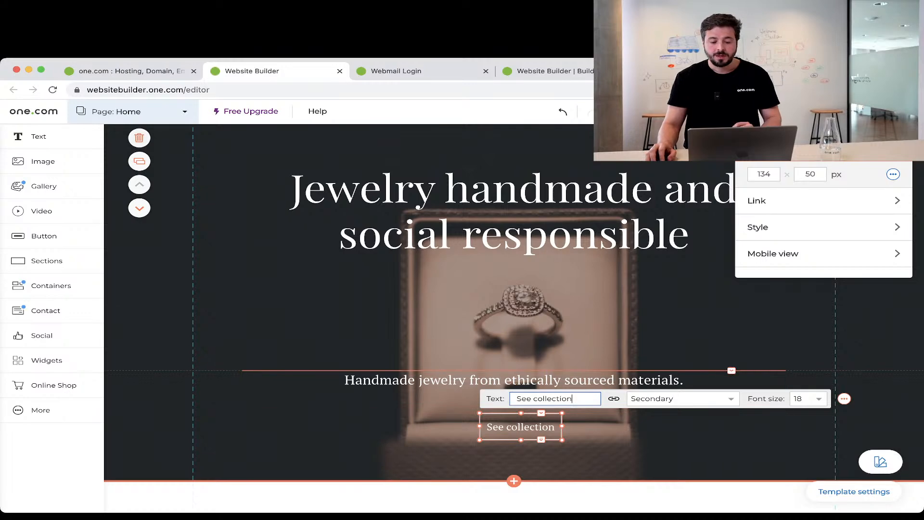
pyautogui.click(611, 167)
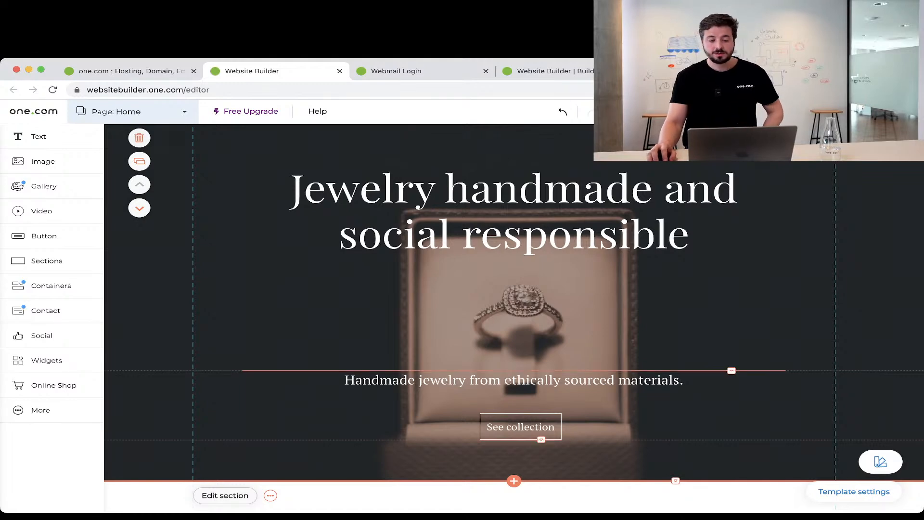
pyautogui.click(520, 426)
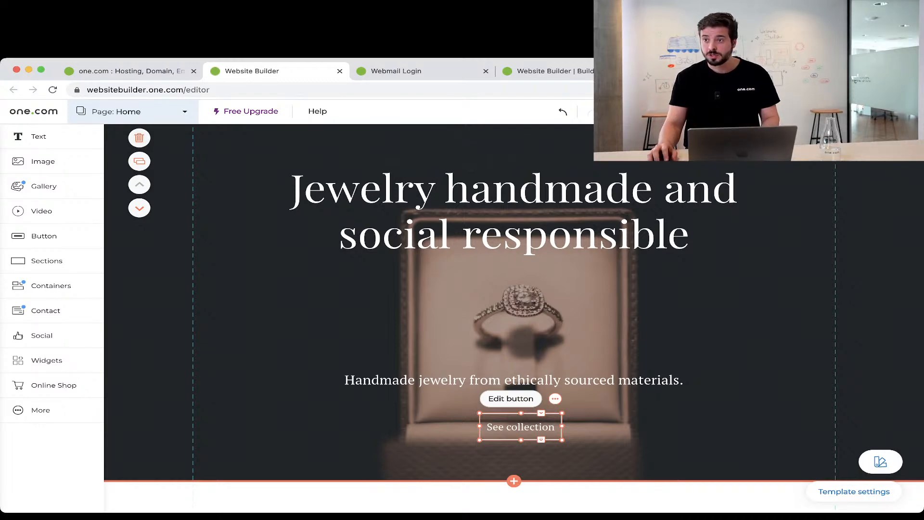
# Browse the button's web address, file and page link options, then cancel without linking.
pyautogui.click(511, 399)
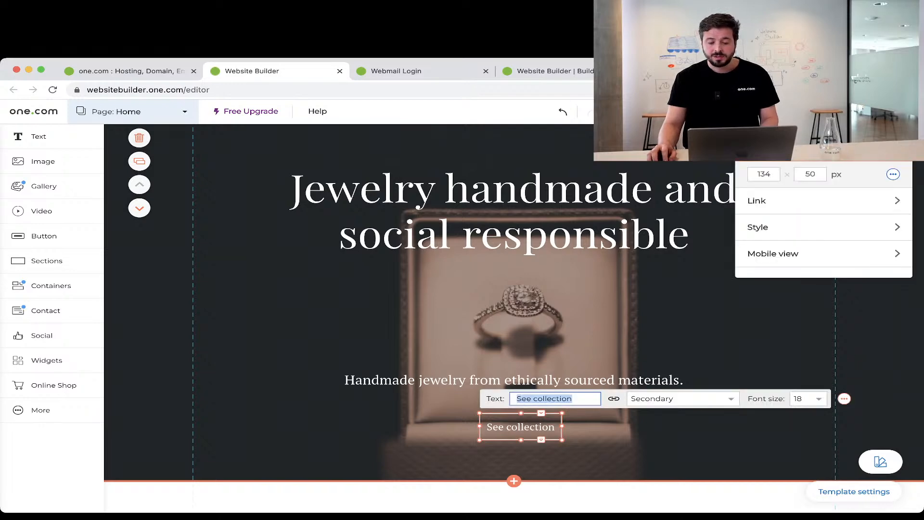
pyautogui.click(613, 398)
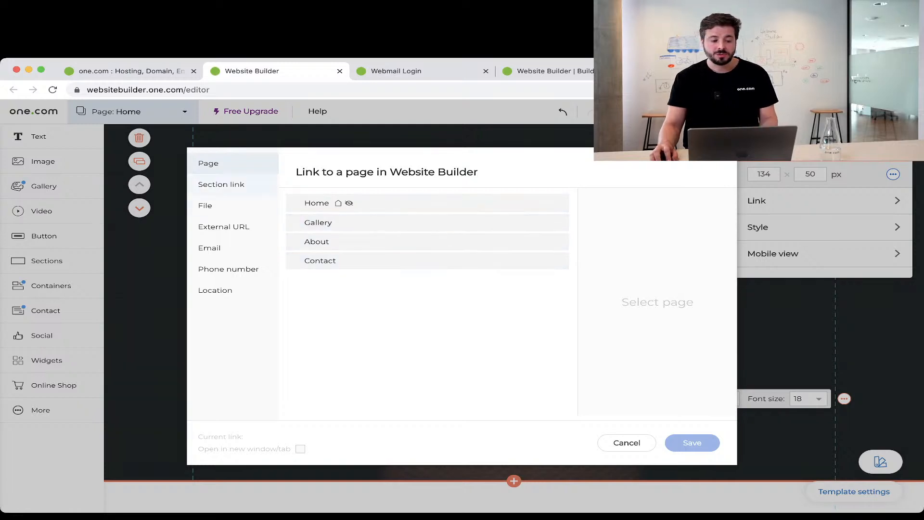
pyautogui.click(223, 226)
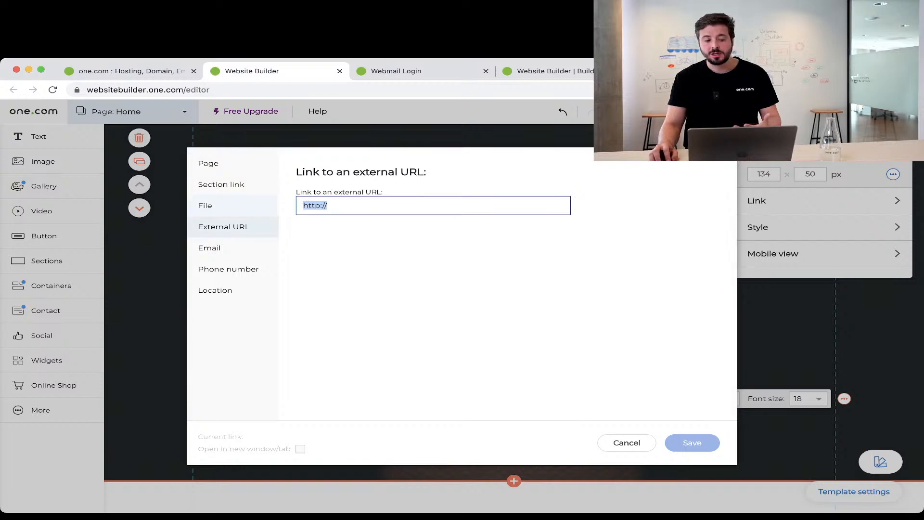
pyautogui.click(205, 206)
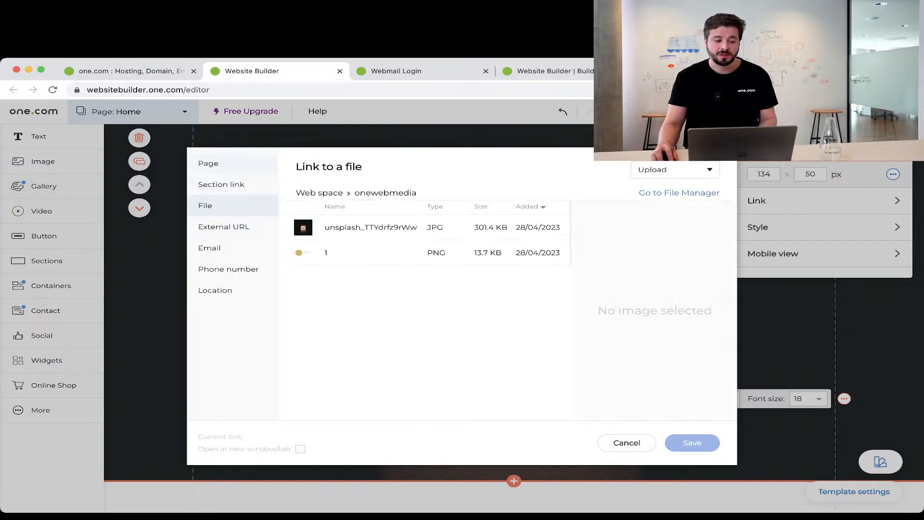
pyautogui.click(209, 163)
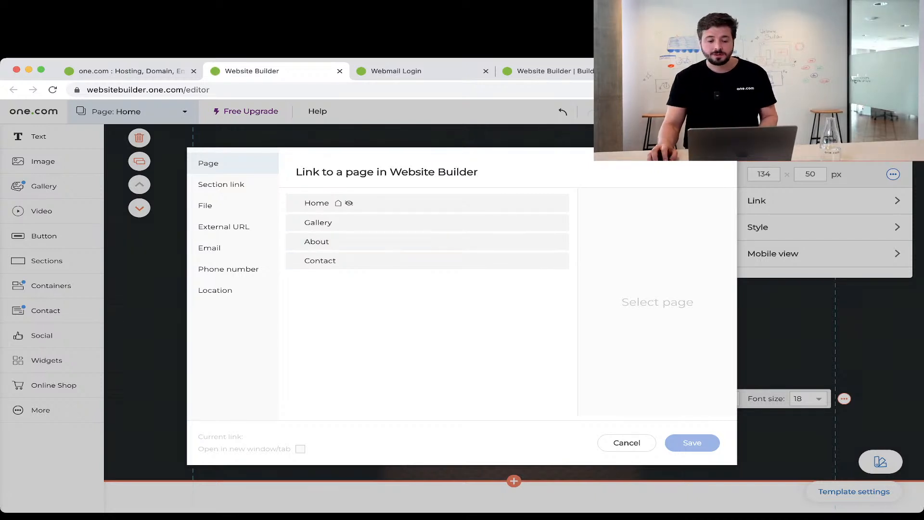
pyautogui.click(626, 443)
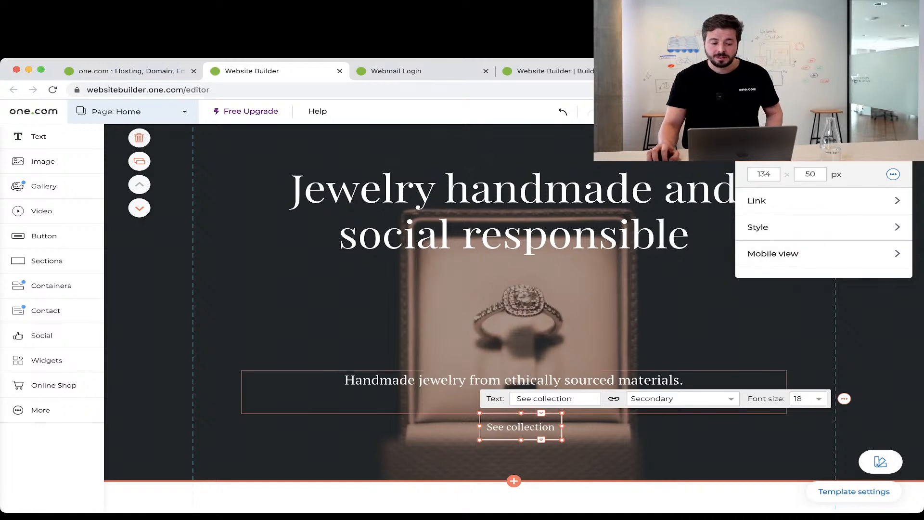
# In the Template styles Button settings, choose the Tahoma font and a 15 px corner radius.
pyautogui.click(698, 445)
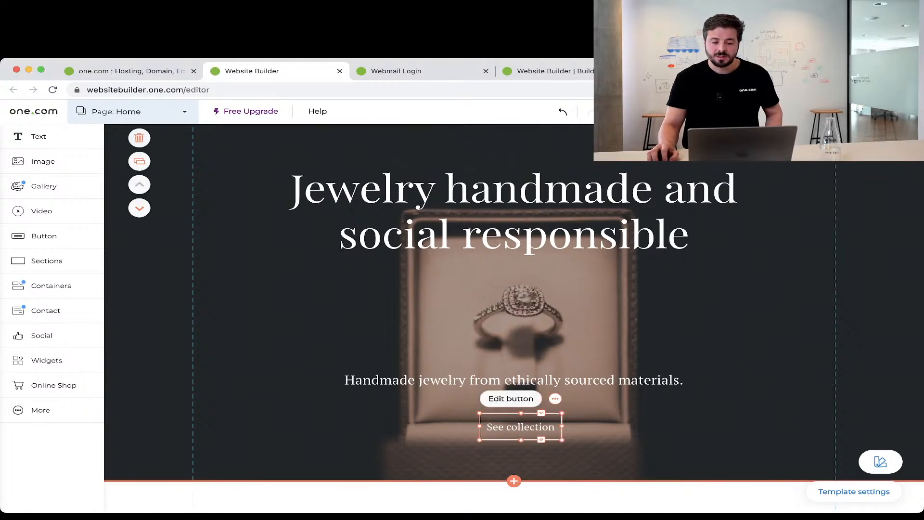
pyautogui.click(521, 426)
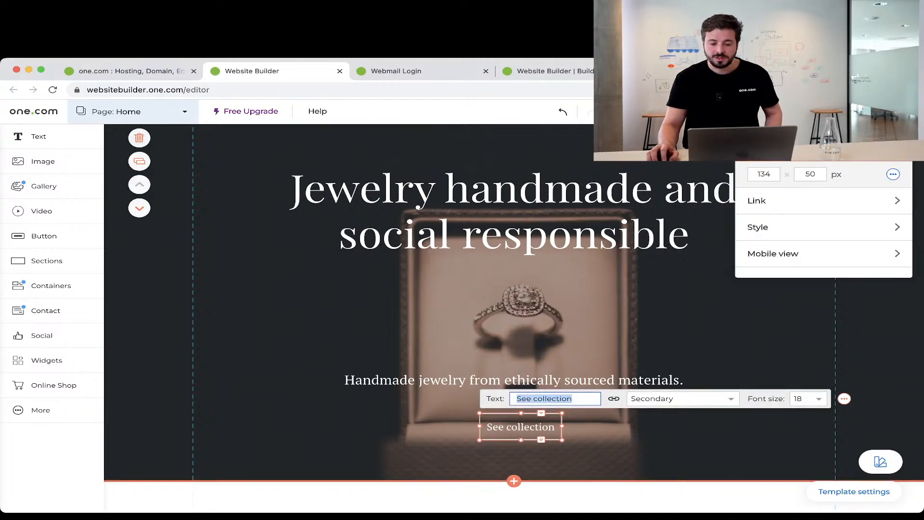
pyautogui.click(771, 226)
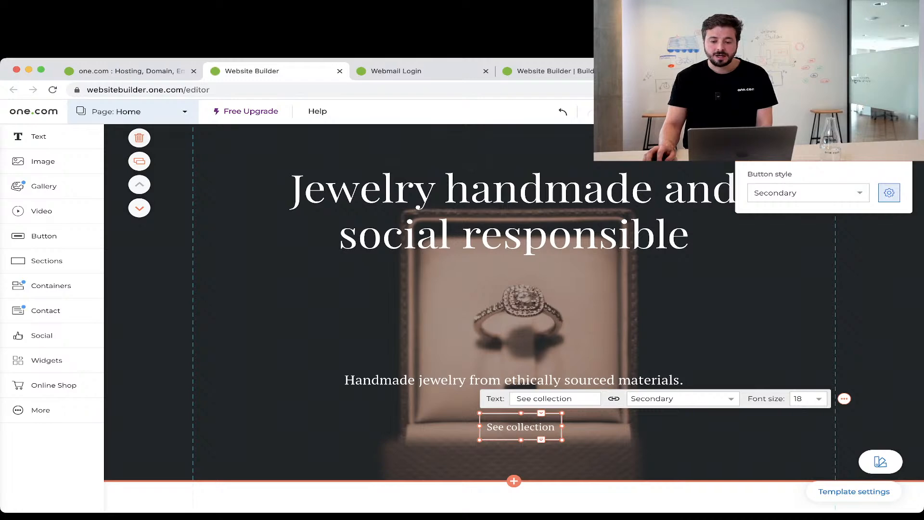
pyautogui.click(889, 192)
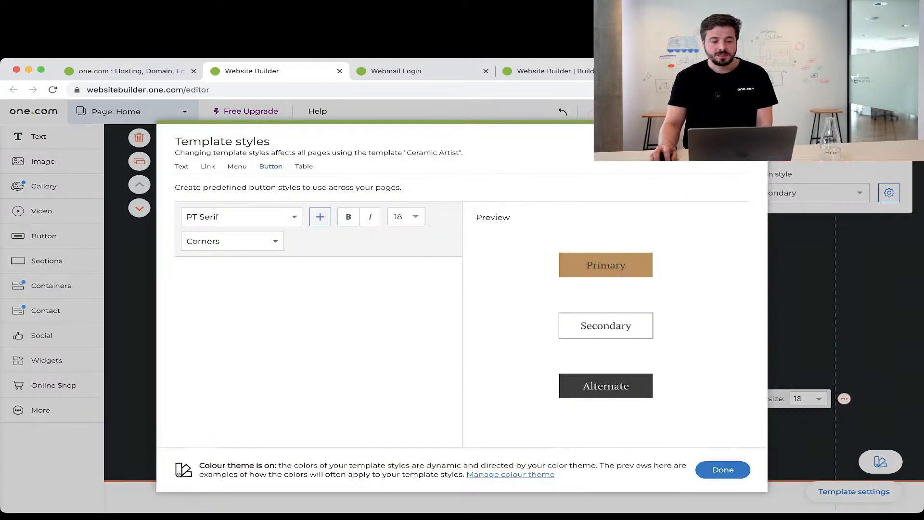
pyautogui.click(295, 216)
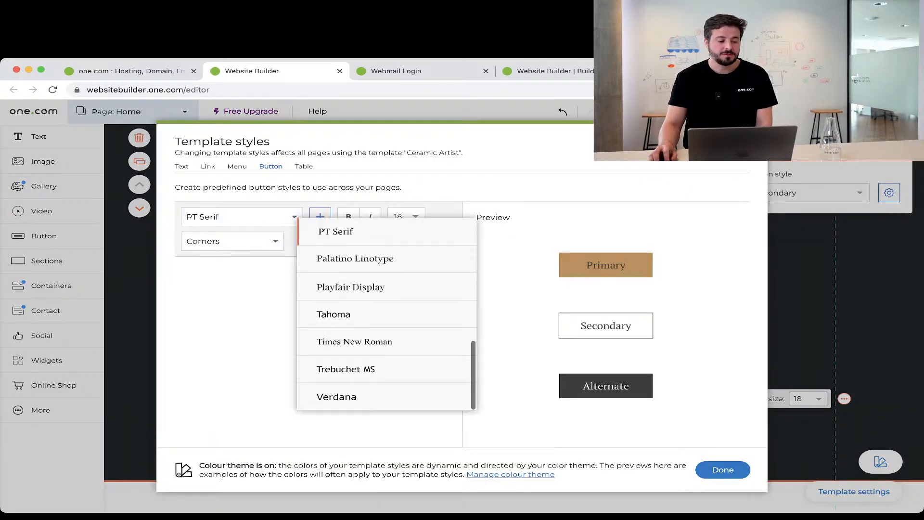
pyautogui.click(333, 314)
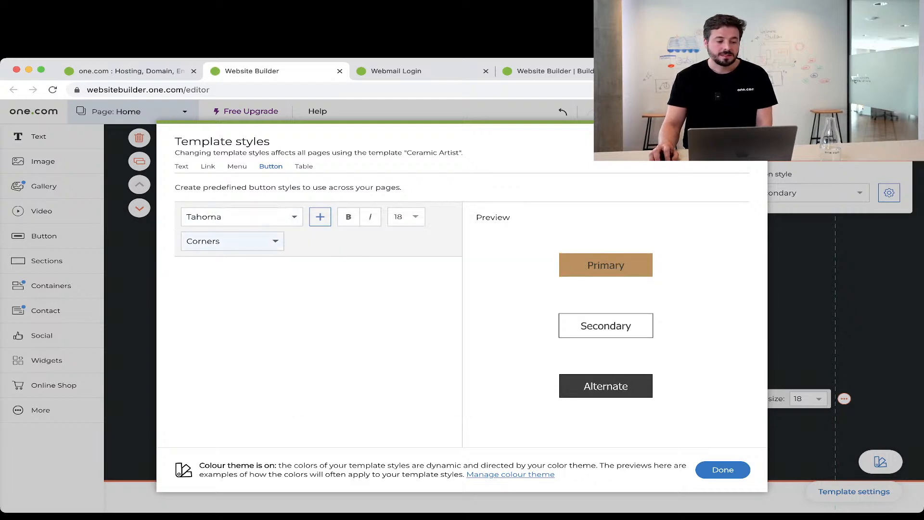
pyautogui.click(231, 241)
pyautogui.click(492, 299)
pyautogui.doubleClick(492, 299)
pyautogui.write('25')
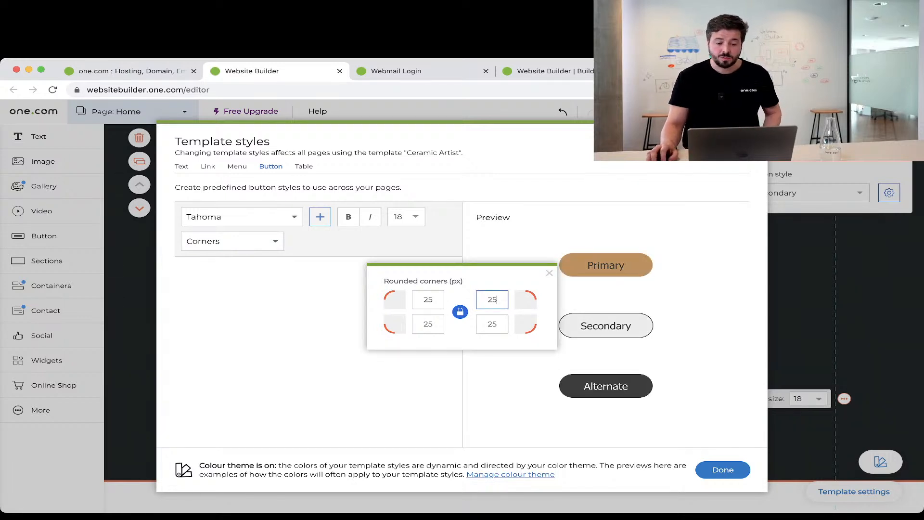
pyautogui.doubleClick(492, 299)
pyautogui.write('15')
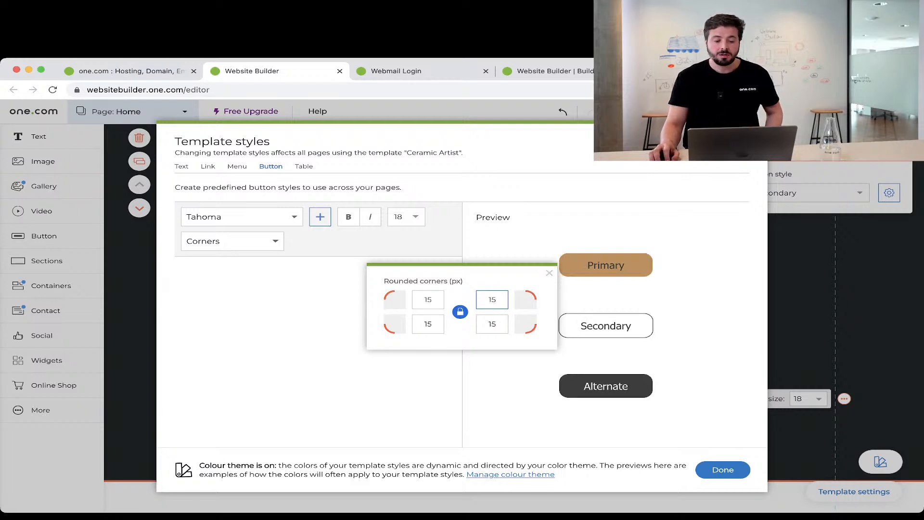
pyautogui.click(550, 273)
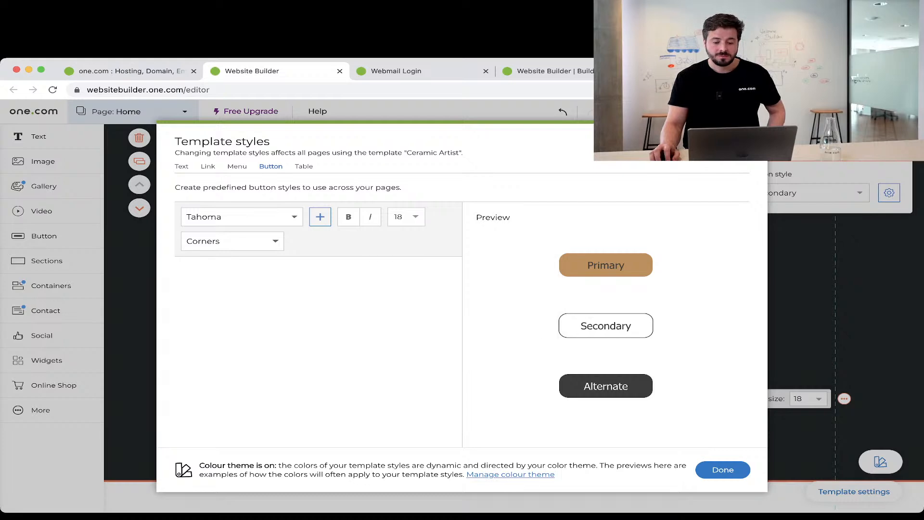
pyautogui.press('Escape')
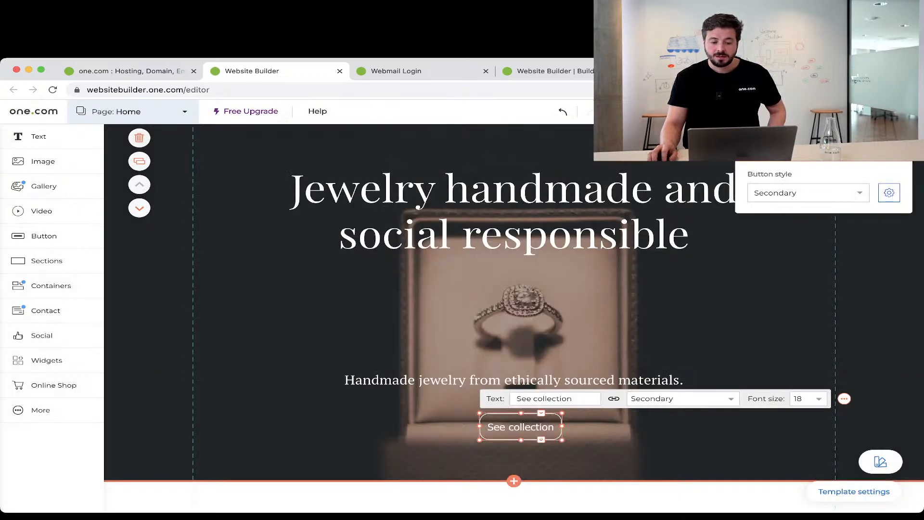
pyautogui.press('Escape')
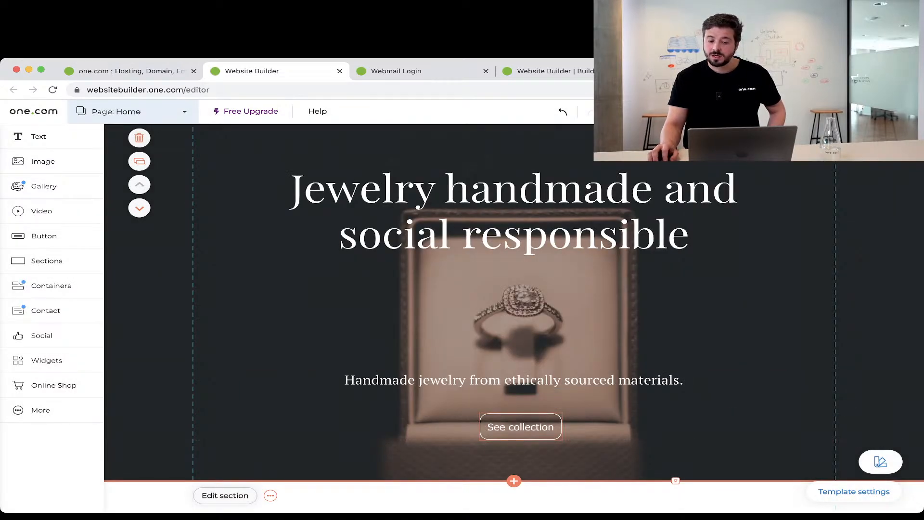
# Place the 'Turning mud into something amazing.' heading top-left and its paragraph staggered lower right.
pyautogui.scroll(-3, 514, 308)
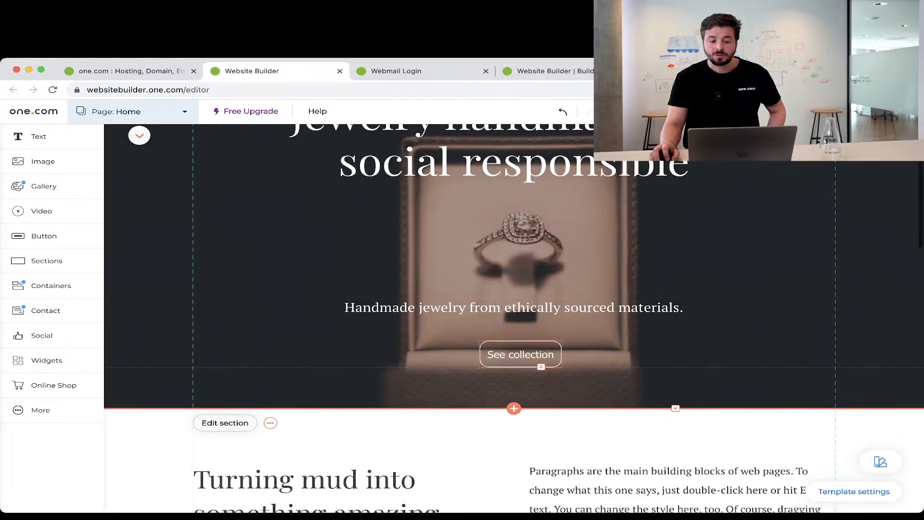
pyautogui.click(520, 355)
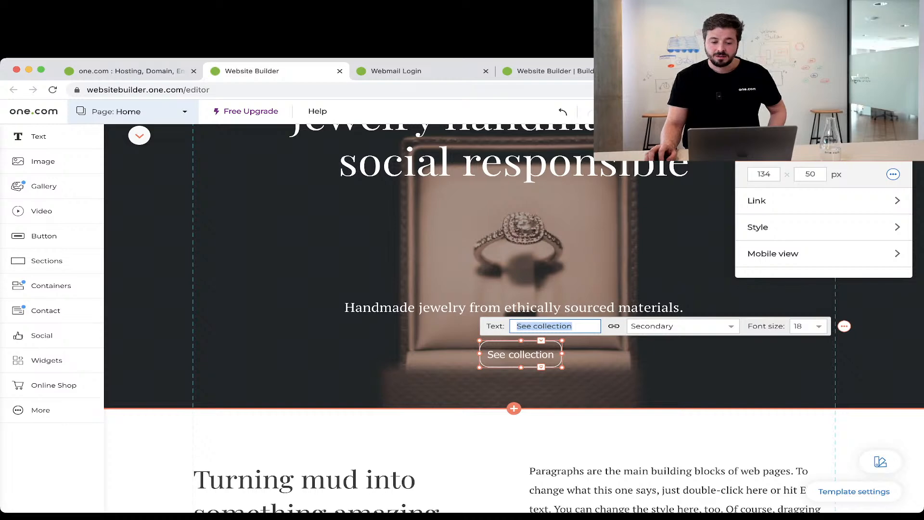
pyautogui.click(674, 369)
pyautogui.scroll(-5, 674, 368)
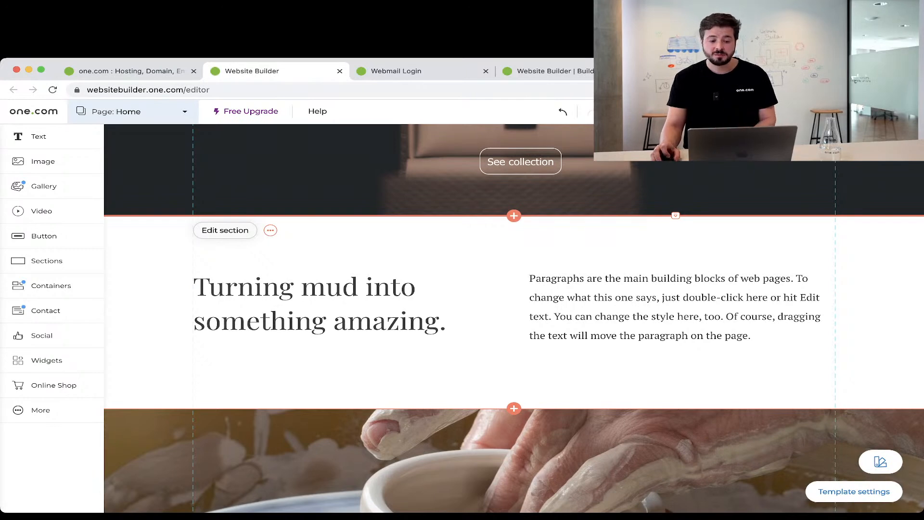
pyautogui.scroll(-1, 514, 318)
pyautogui.doubleClick(327, 250)
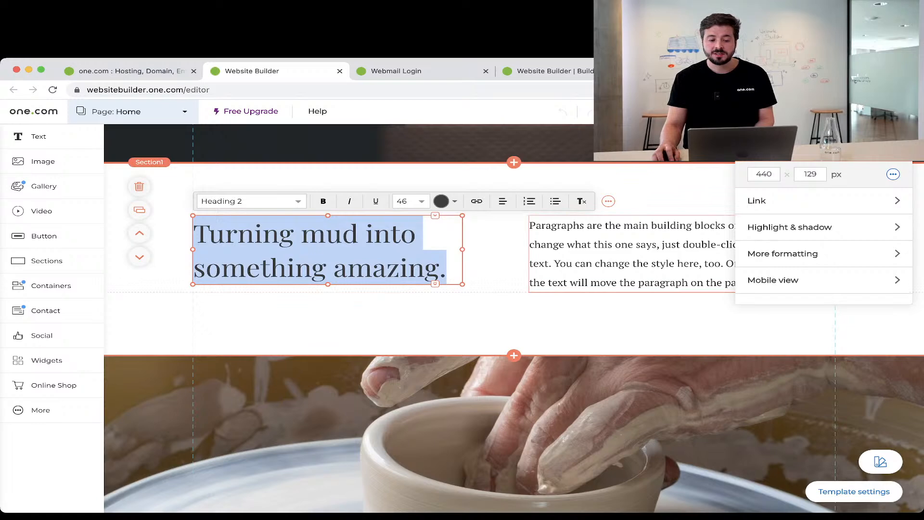
pyautogui.click(631, 254)
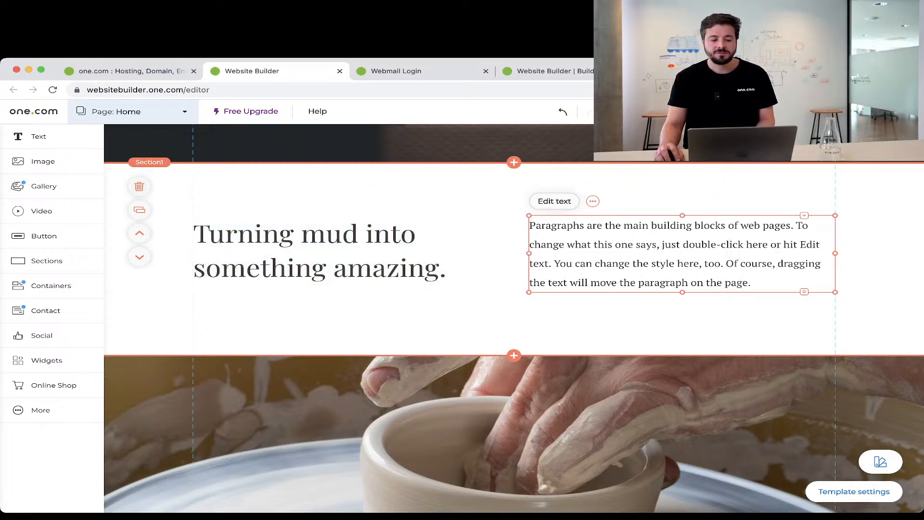
pyautogui.click(320, 251)
pyautogui.moveTo(320, 251); pyautogui.dragTo(669, 211)
pyautogui.click(674, 270)
pyautogui.moveTo(674, 269); pyautogui.dragTo(353, 272)
pyautogui.moveTo(676, 211); pyautogui.dragTo(674, 225)
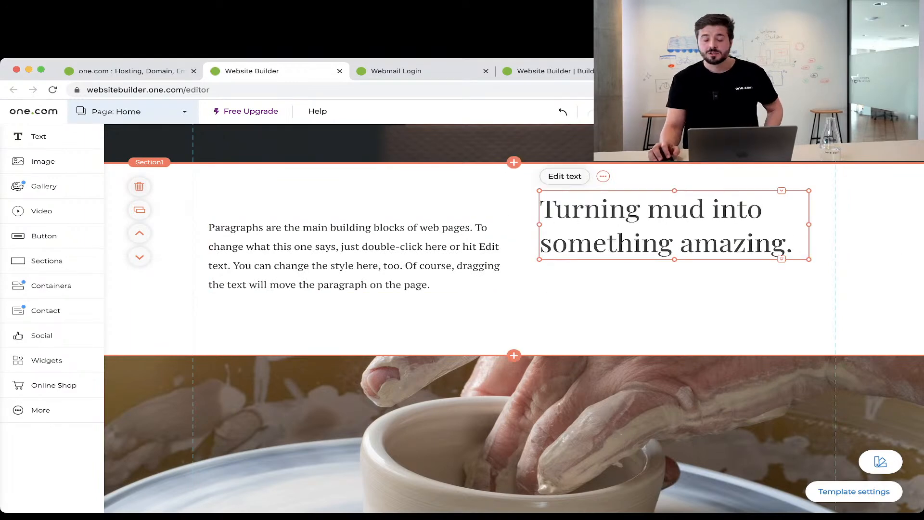
pyautogui.moveTo(337, 255); pyautogui.dragTo(411, 262)
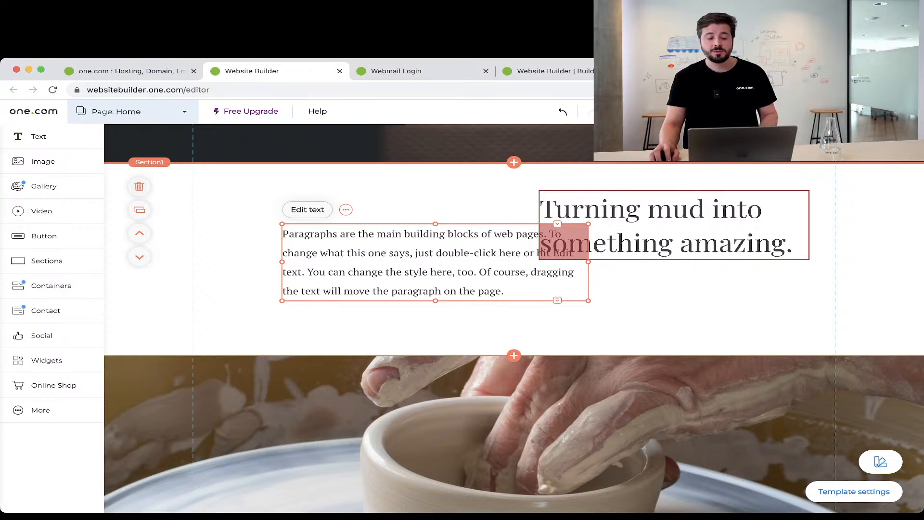
pyautogui.moveTo(435, 262); pyautogui.dragTo(641, 306)
pyautogui.moveTo(543, 250); pyautogui.dragTo(221, 242)
pyautogui.moveTo(640, 306); pyautogui.dragTo(650, 303)
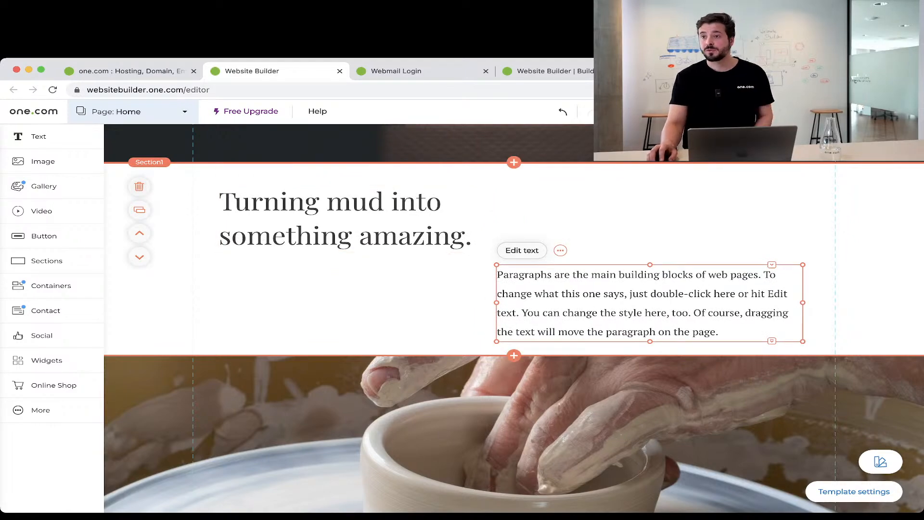
pyautogui.scroll(-10, 514, 318)
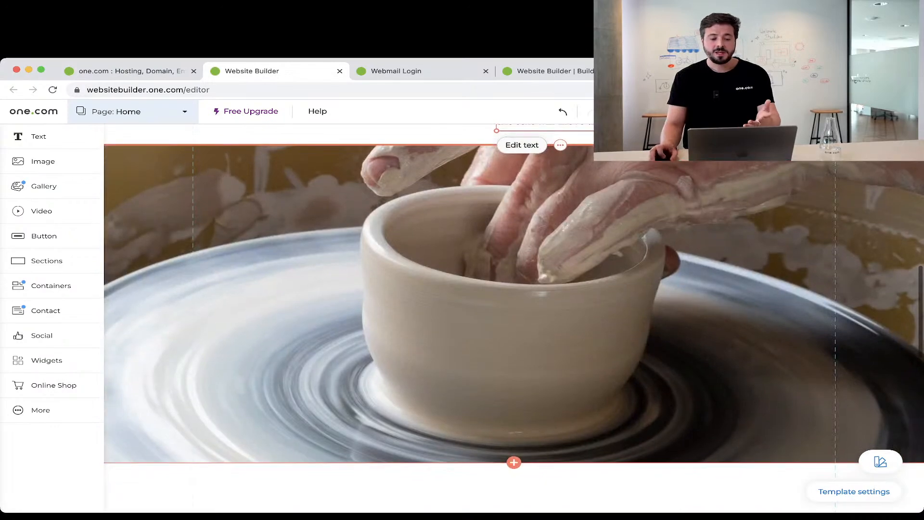
pyautogui.scroll(-10, 514, 317)
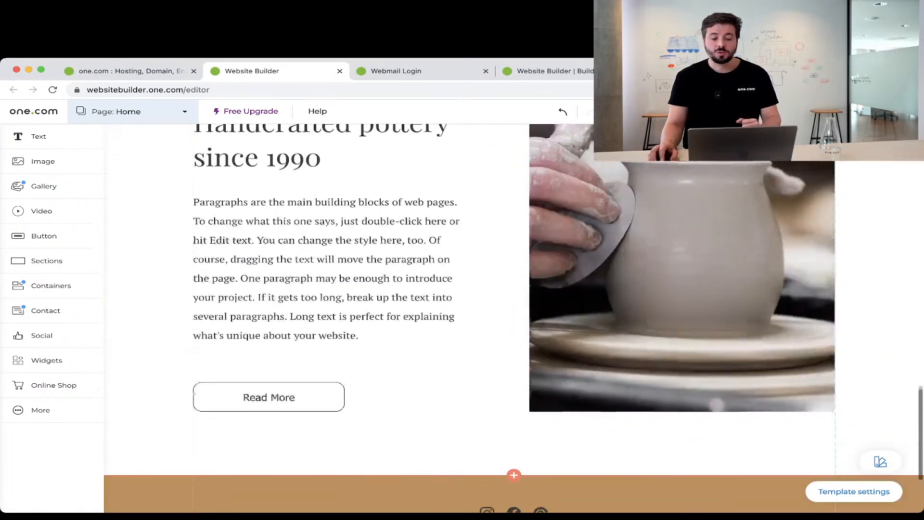
pyautogui.scroll(15, 514, 318)
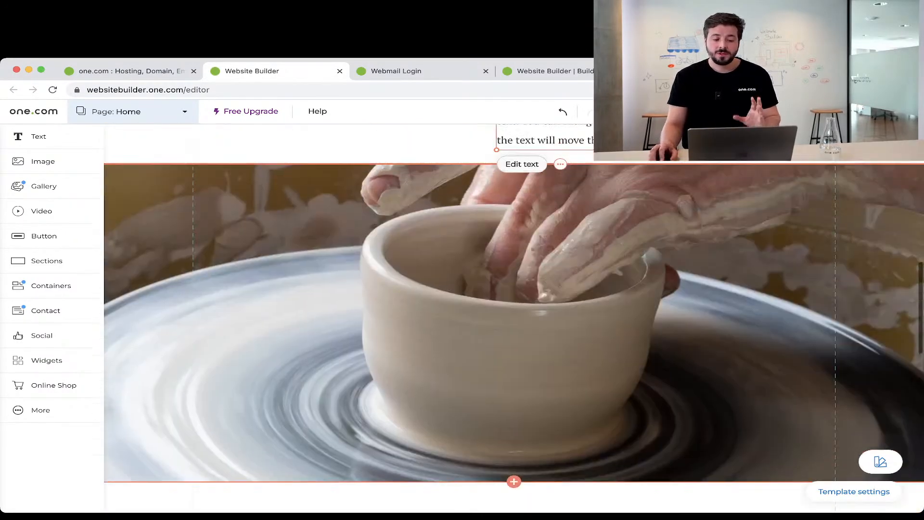
pyautogui.scroll(10, 514, 318)
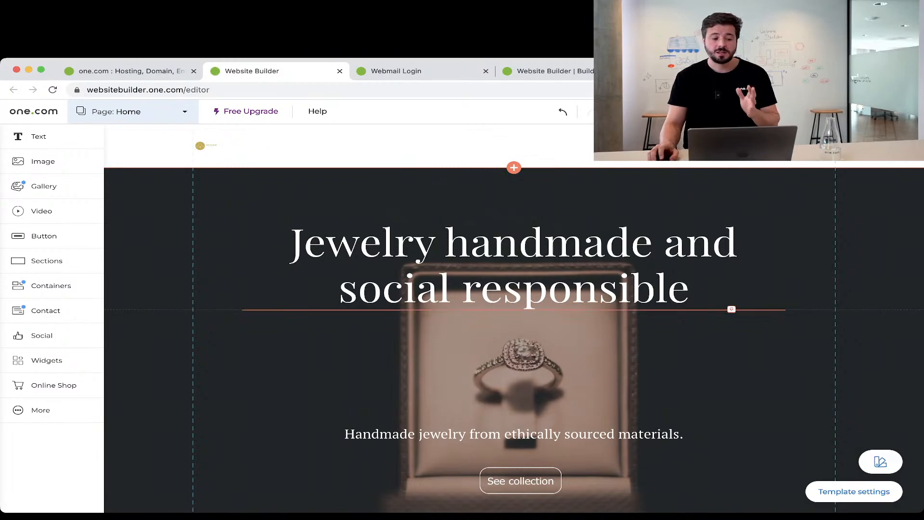
pyautogui.scroll(-10, 514, 318)
pyautogui.scroll(-6, 514, 317)
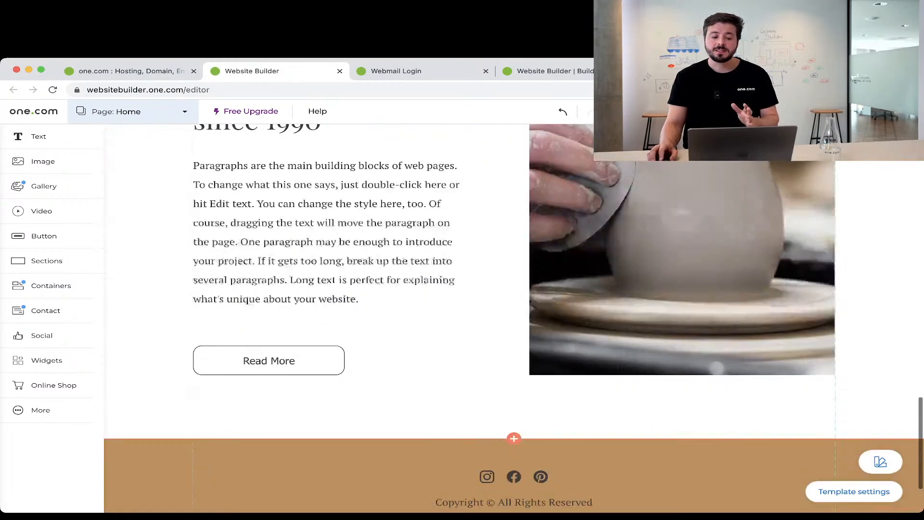
pyautogui.scroll(15, 514, 318)
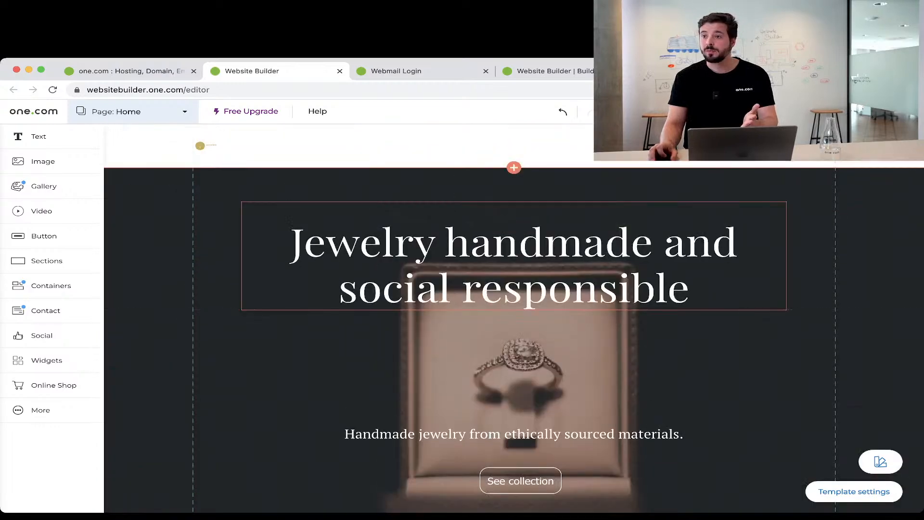
pyautogui.scroll(-10, 514, 318)
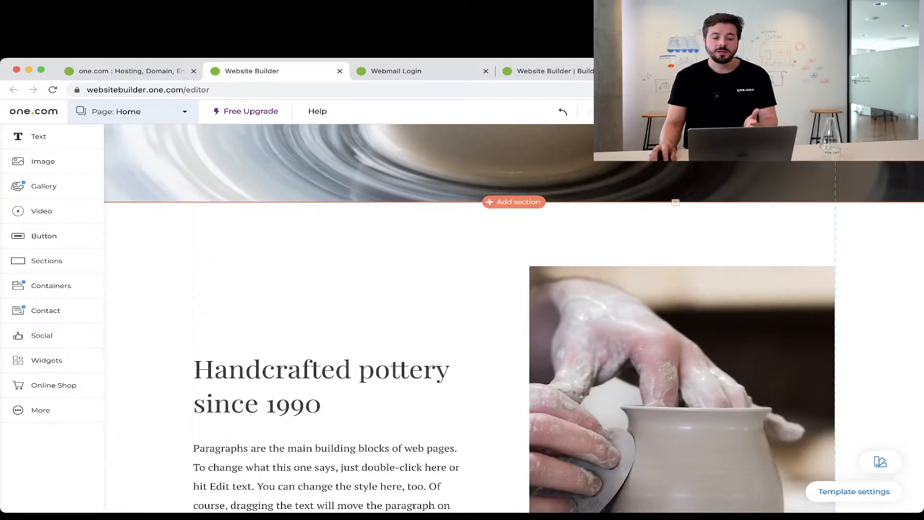
pyautogui.click(514, 202)
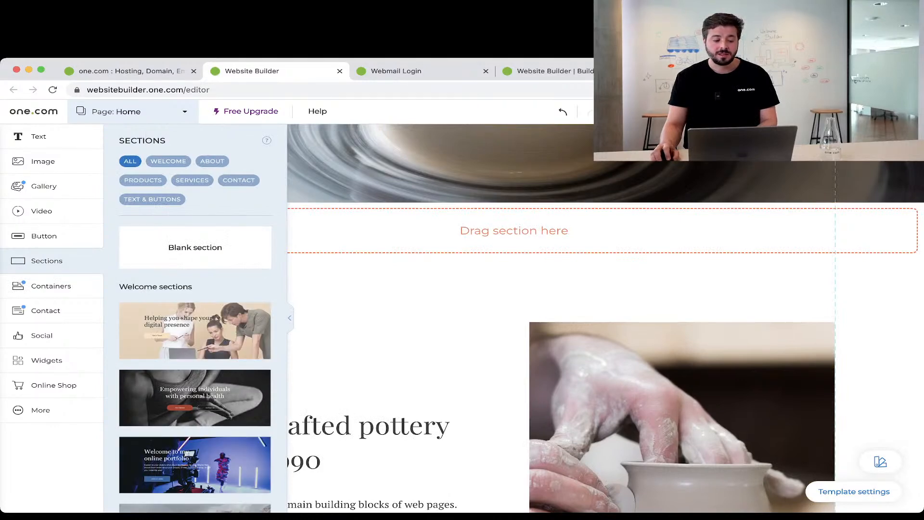
pyautogui.scroll(-10, 195, 364)
pyautogui.scroll(-2, 195, 364)
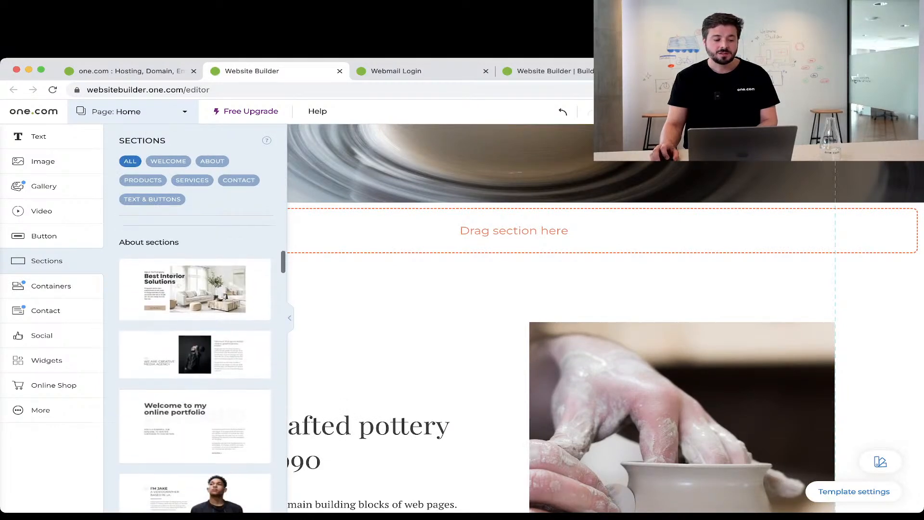
pyautogui.moveTo(195, 290); pyautogui.dragTo(212, 284)
pyautogui.moveTo(513, 285); pyautogui.dragTo(514, 233)
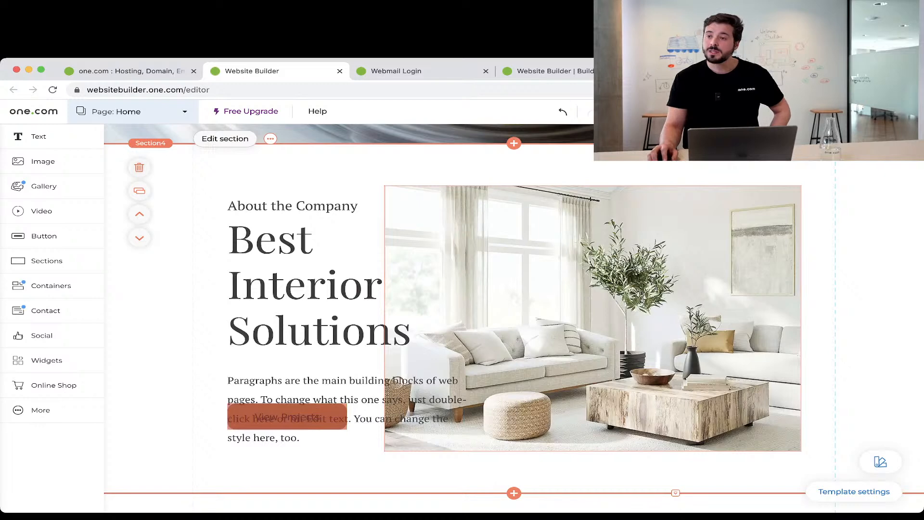
pyautogui.doubleClick(350, 308)
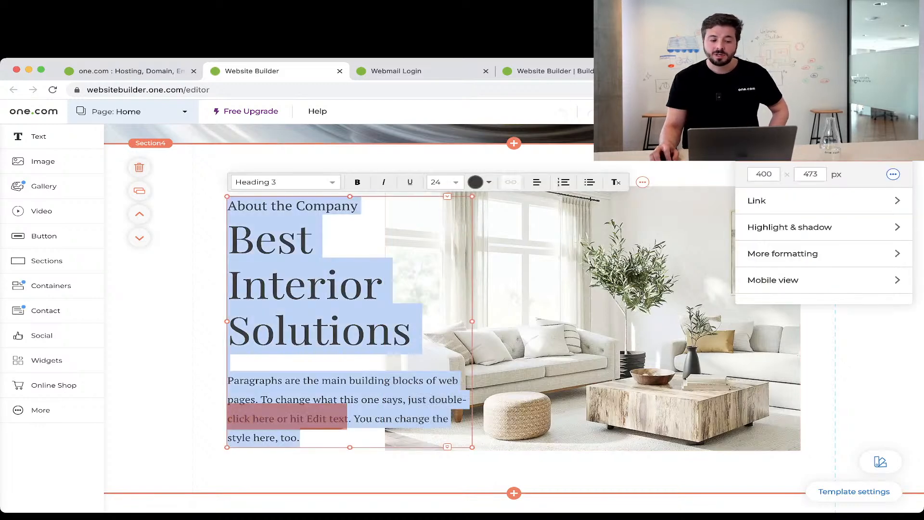
pyautogui.click(510, 471)
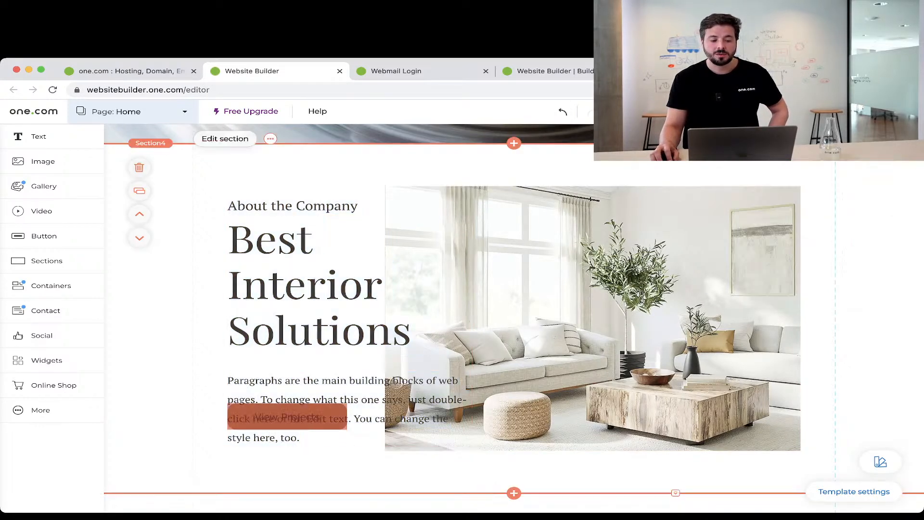
pyautogui.click(568, 317)
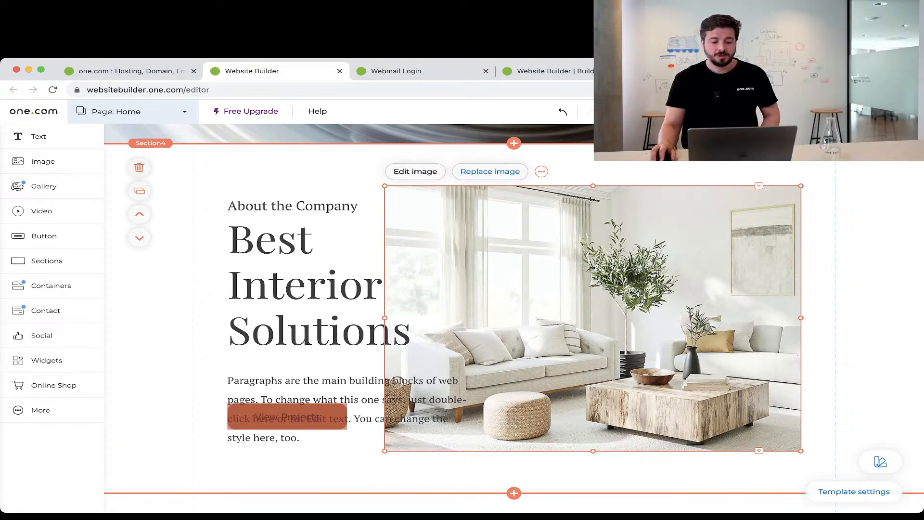
pyautogui.scroll(15, 514, 317)
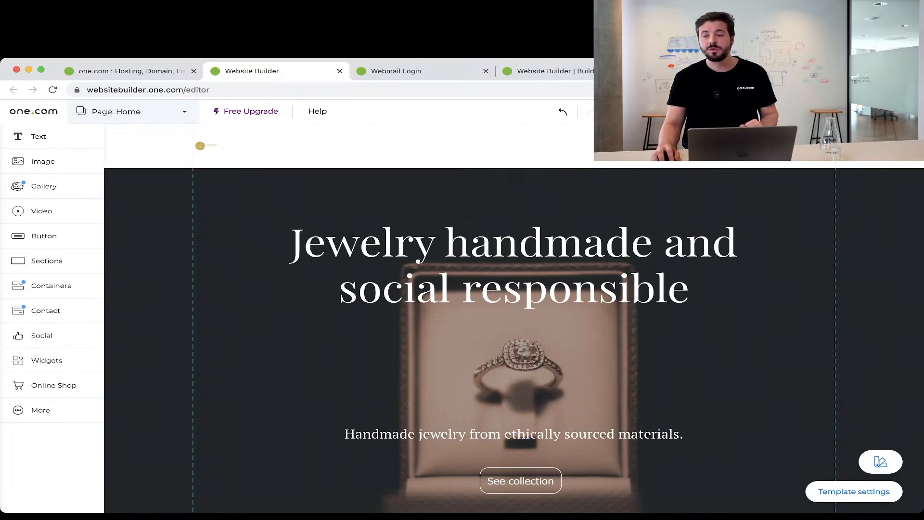
# Go to the Gallery page, then delete it from its page menu and confirm.
pyautogui.click(135, 112)
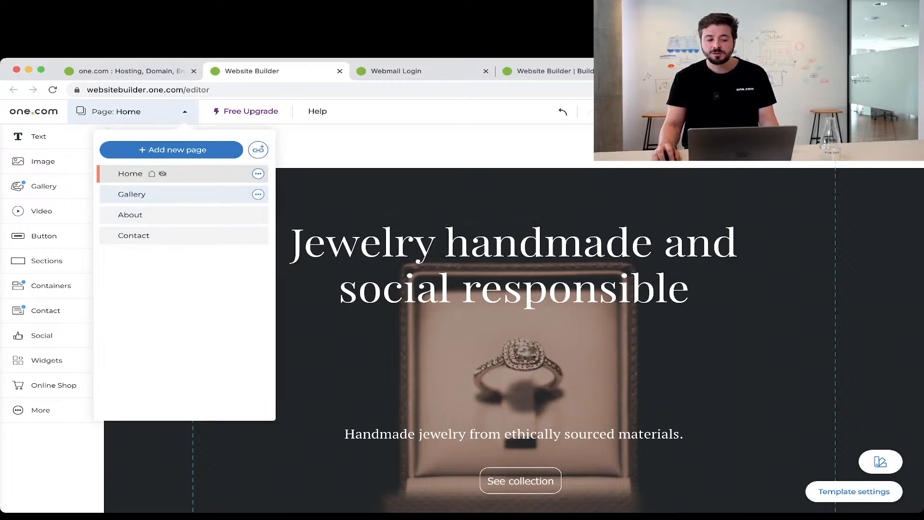
pyautogui.click(139, 194)
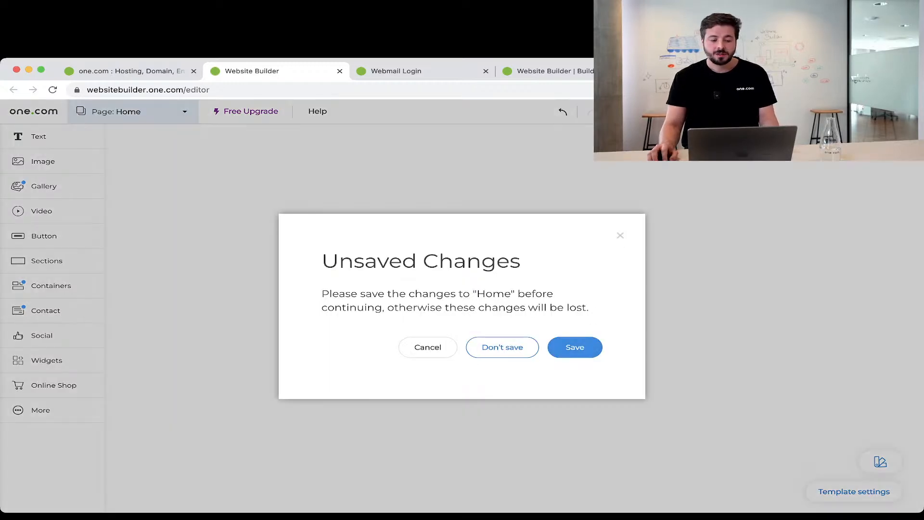
pyautogui.click(575, 347)
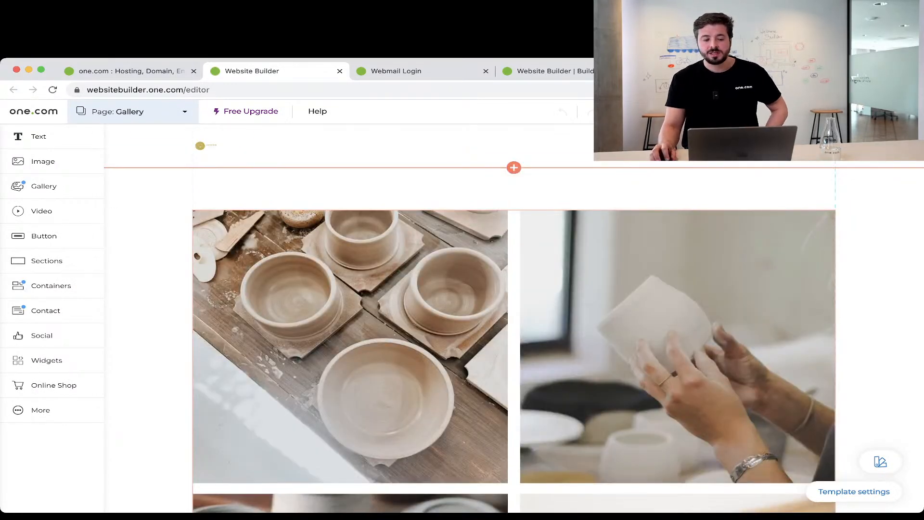
pyautogui.scroll(-10, 514, 317)
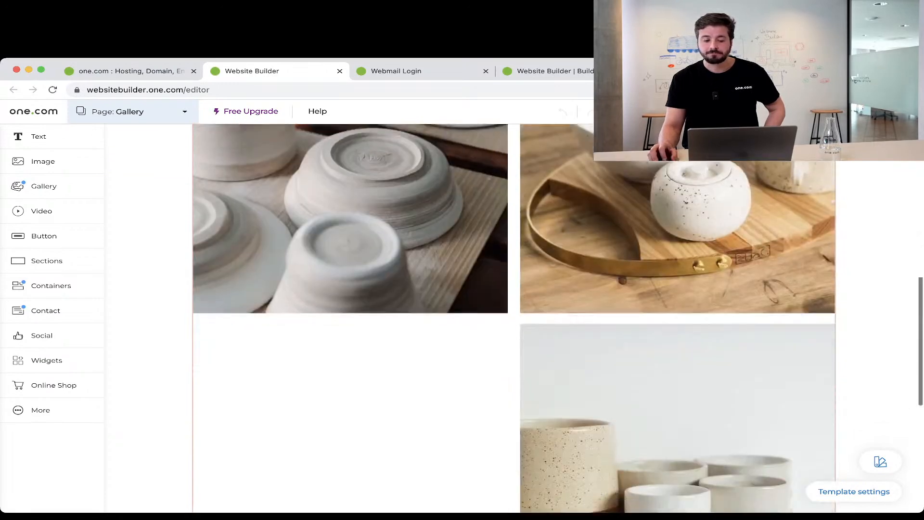
pyautogui.scroll(-5, 514, 317)
pyautogui.scroll(15, 514, 318)
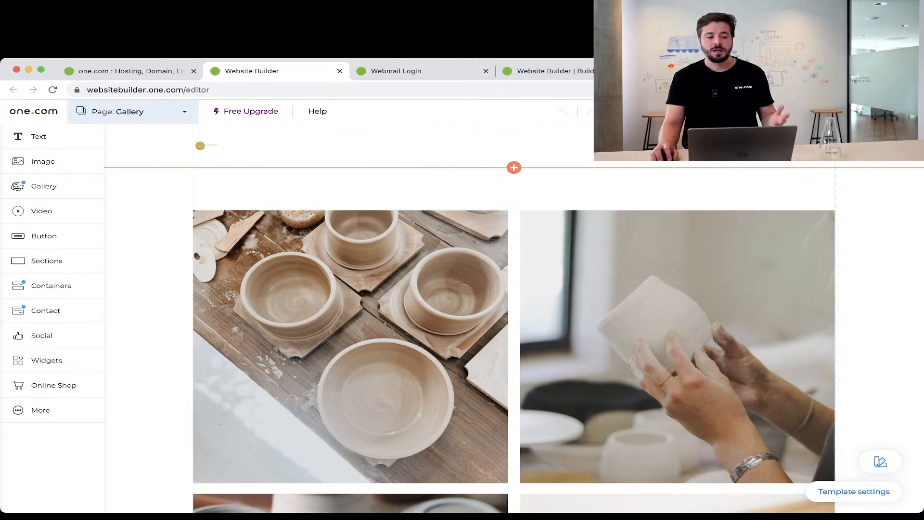
pyautogui.click(129, 111)
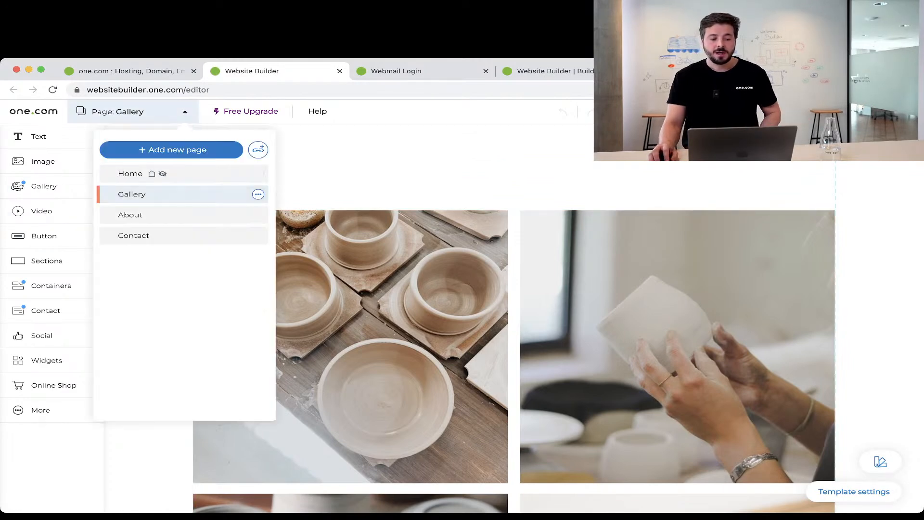
pyautogui.click(258, 194)
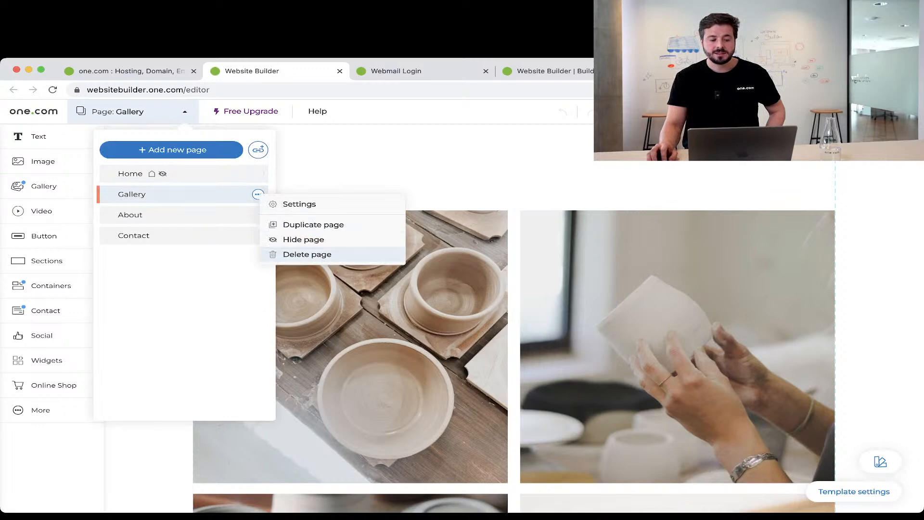
pyautogui.click(307, 254)
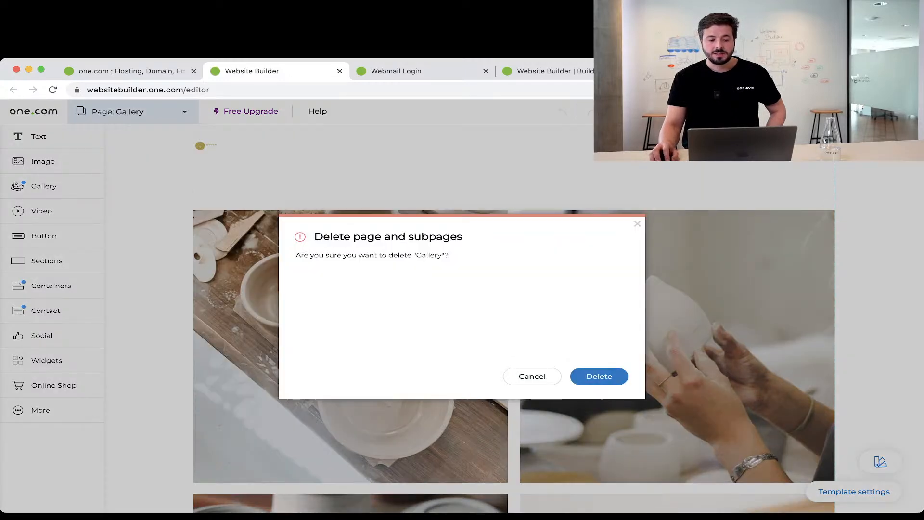
pyautogui.click(598, 375)
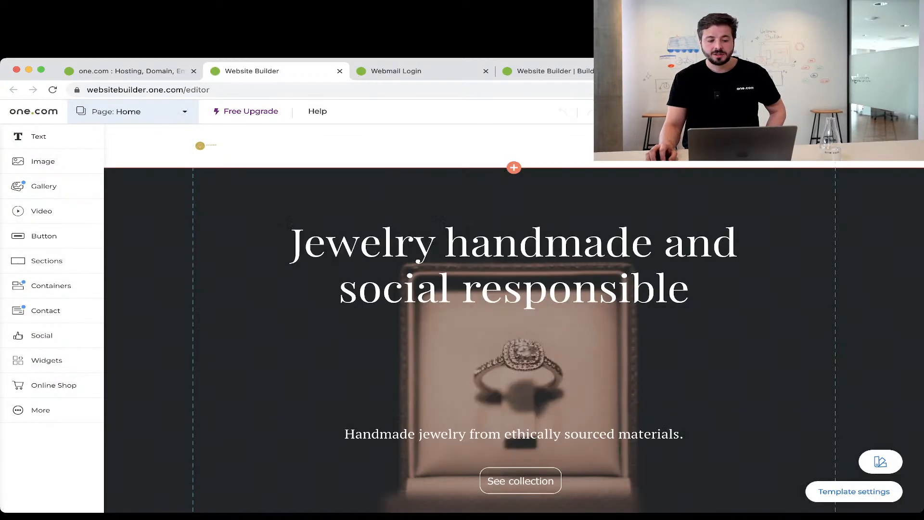
# Start adding a new page and preview the About, Services and map-based Contact templates.
pyautogui.click(133, 112)
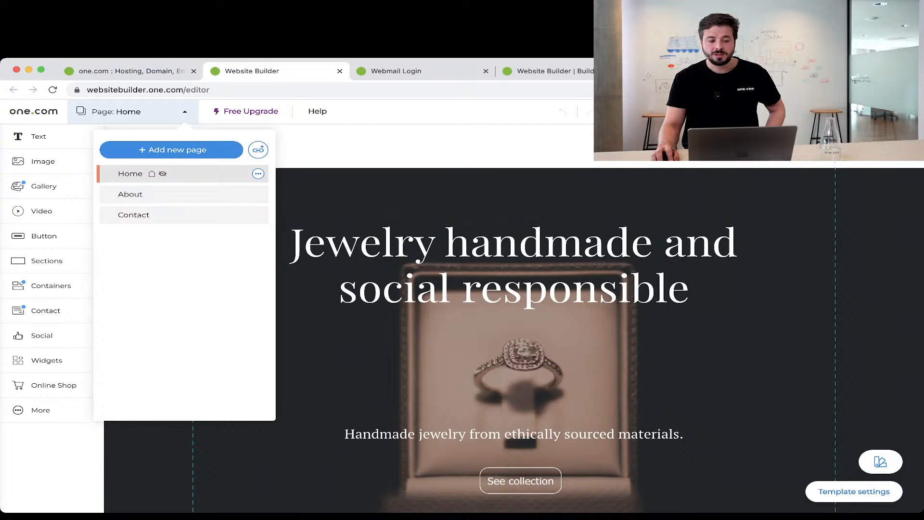
pyautogui.click(177, 150)
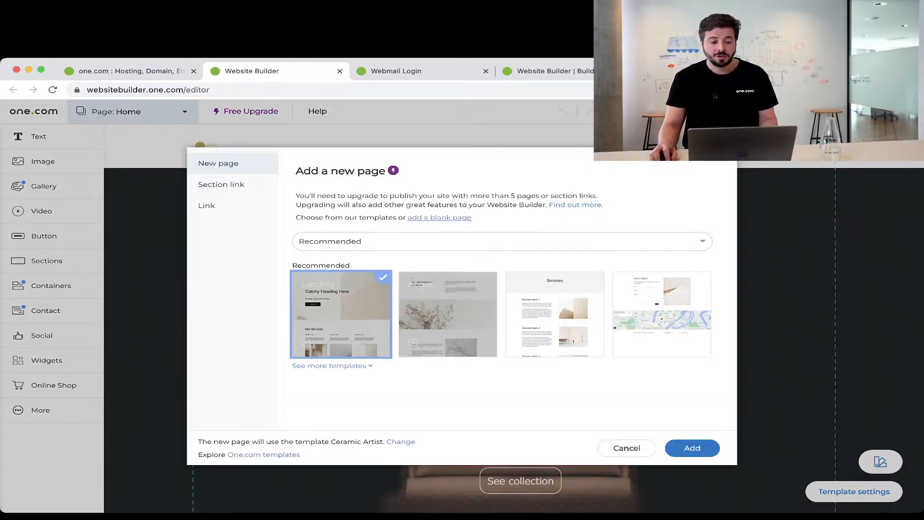
pyautogui.click(447, 315)
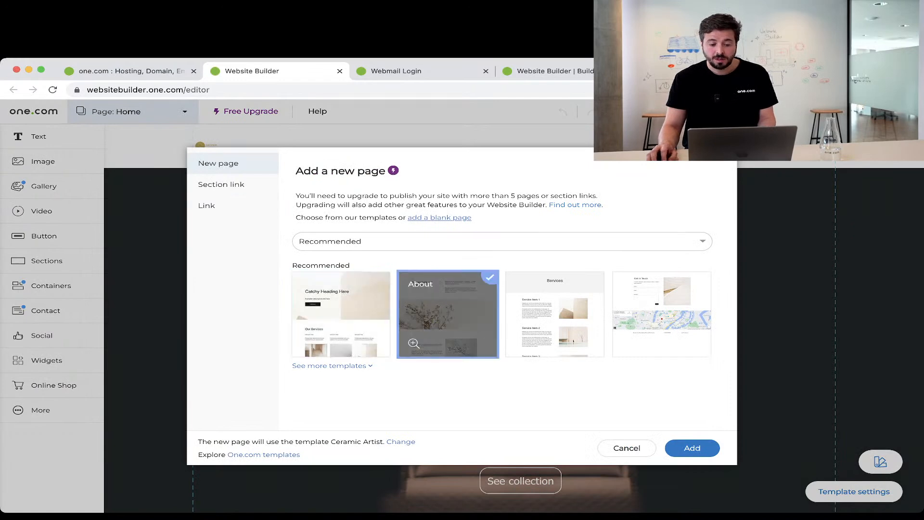
pyautogui.click(555, 314)
pyautogui.click(662, 315)
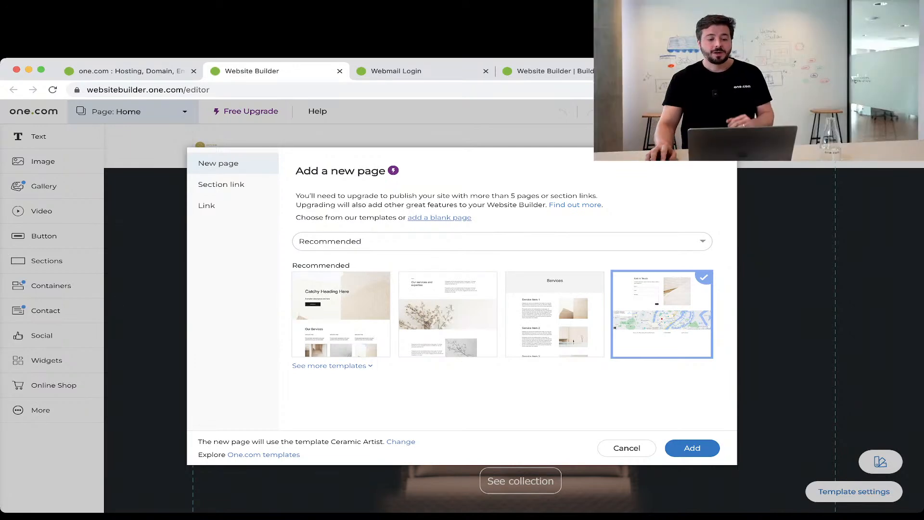
# Filter the templates to Contact and select the FAQs contact template.
pyautogui.click(417, 242)
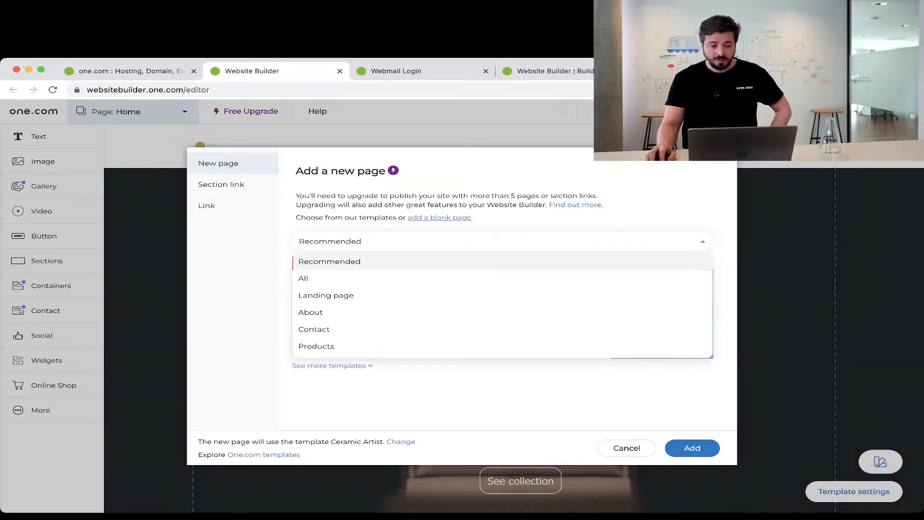
pyautogui.click(318, 278)
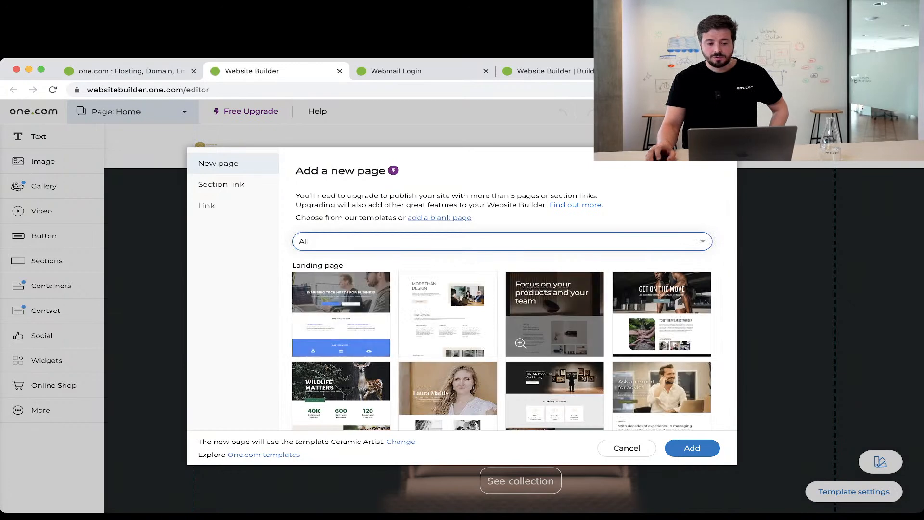
pyautogui.scroll(-2, 520, 296)
pyautogui.scroll(-8, 521, 296)
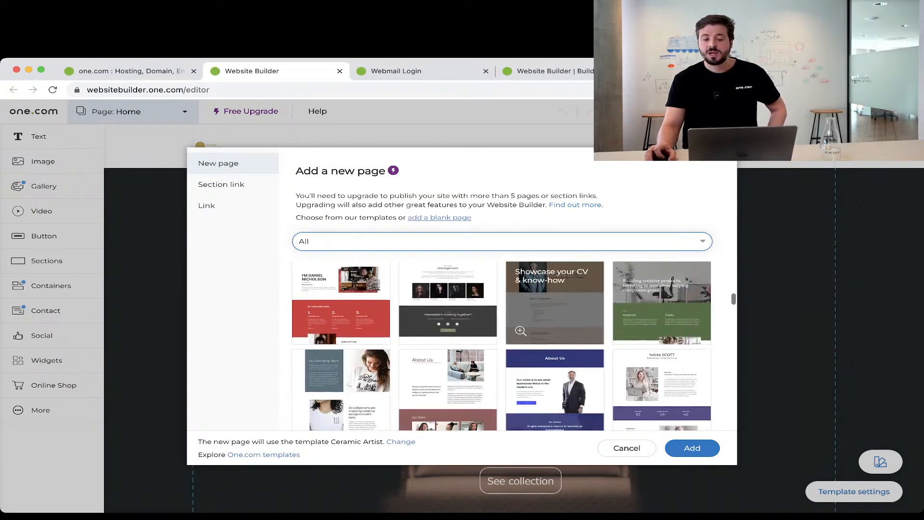
pyautogui.scroll(-2, 471, 378)
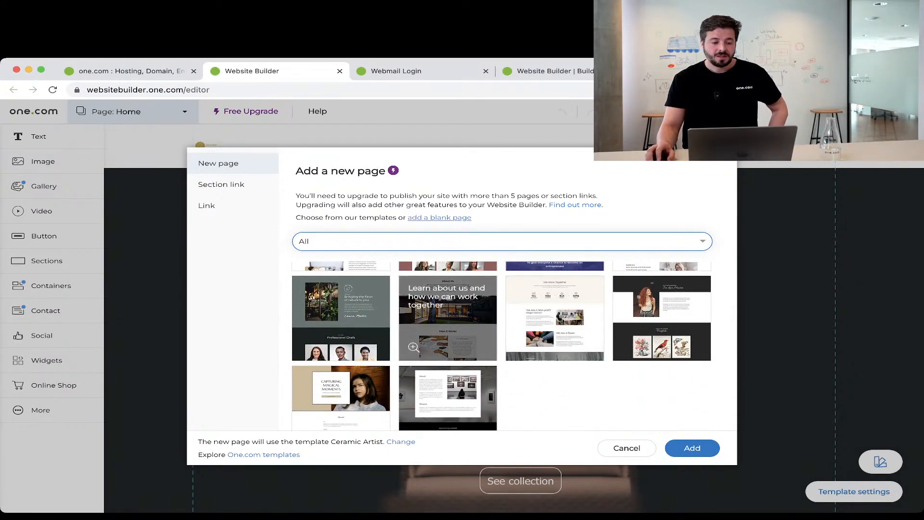
pyautogui.scroll(5, 471, 377)
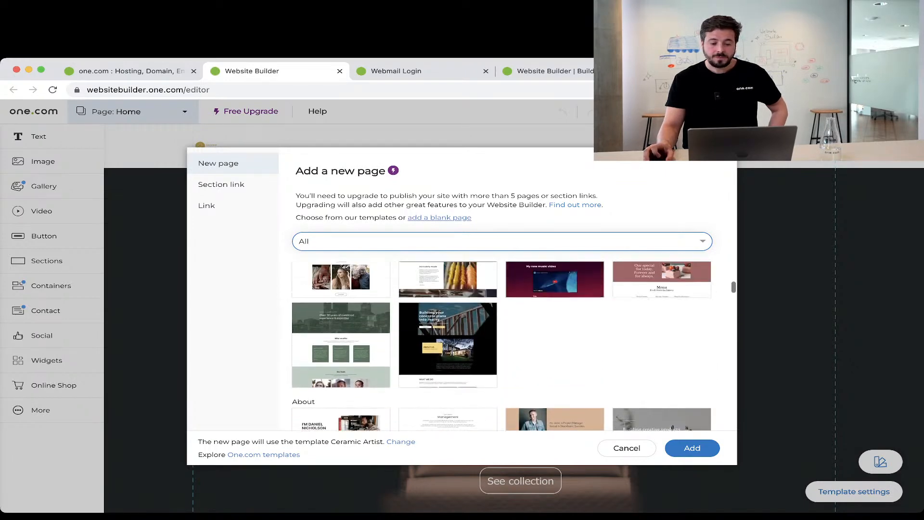
pyautogui.scroll(4, 471, 377)
pyautogui.click(502, 241)
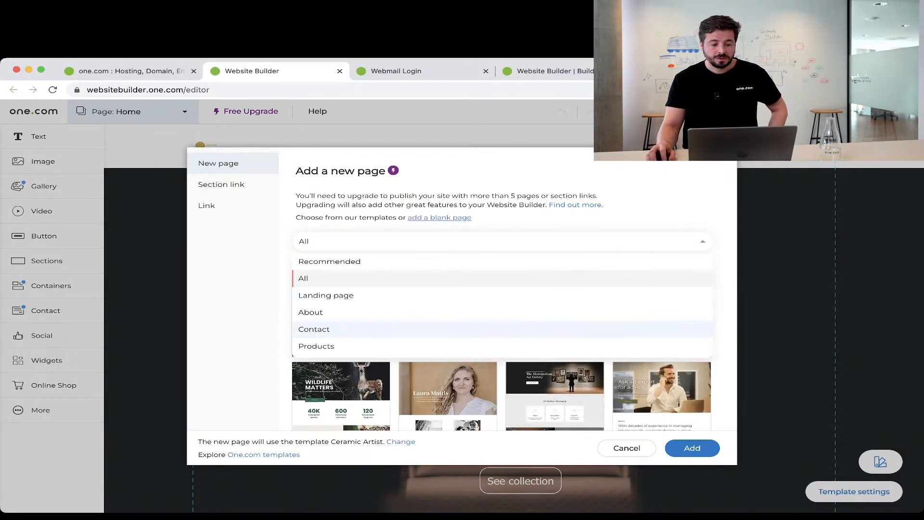
pyautogui.click(657, 329)
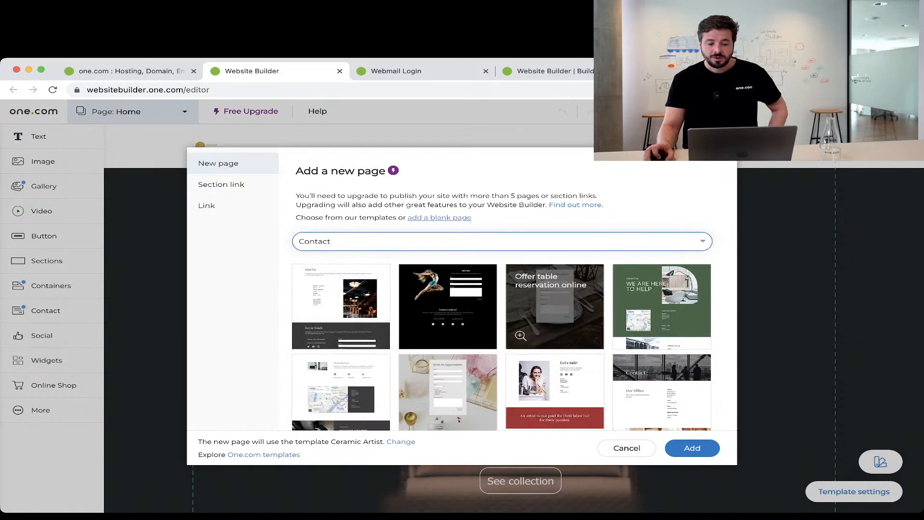
pyautogui.scroll(-3, 657, 382)
pyautogui.scroll(-4, 448, 337)
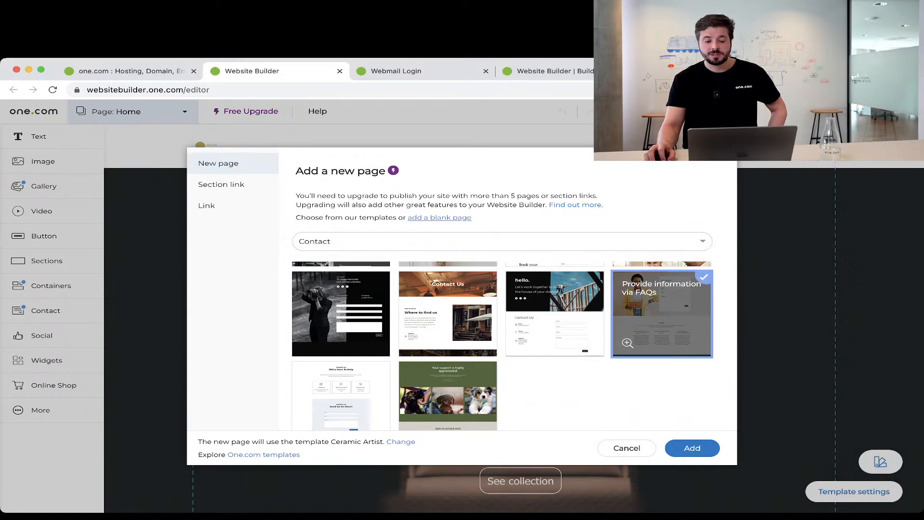
pyautogui.click(662, 318)
# Add the chosen template as a page named 'Contact us' and scroll through it.
pyautogui.click(692, 448)
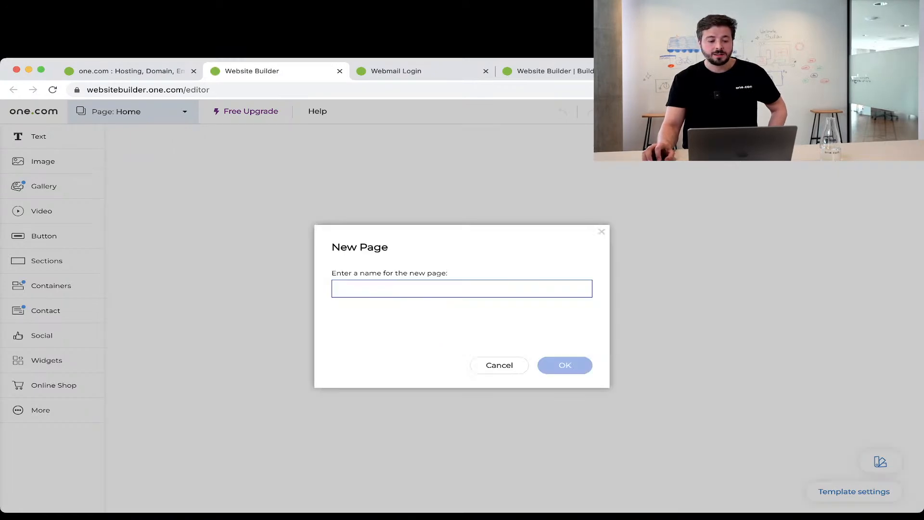
pyautogui.write('Contact us')
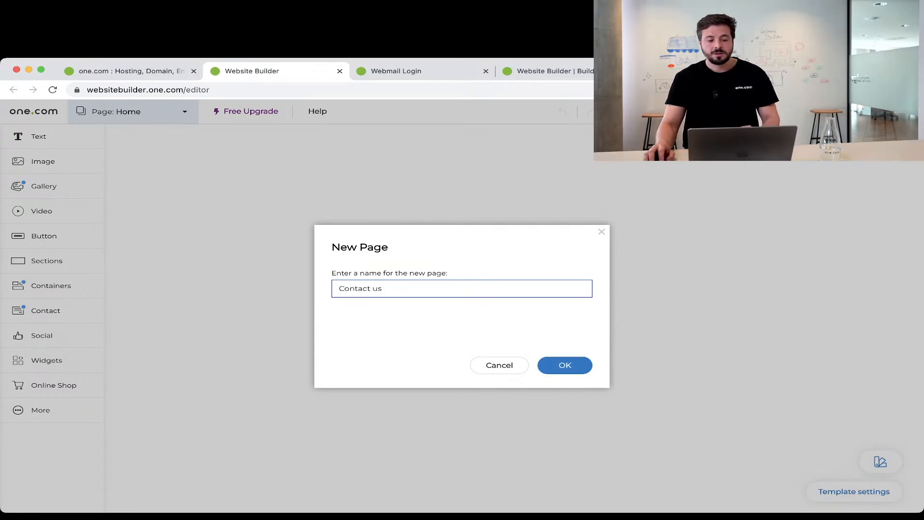
pyautogui.click(565, 366)
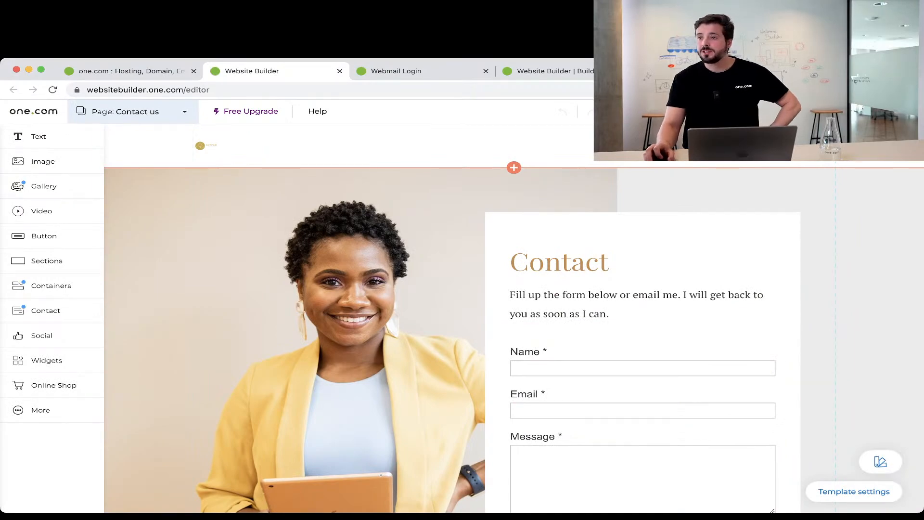
pyautogui.scroll(-10, 514, 318)
pyautogui.scroll(-3, 514, 317)
pyautogui.scroll(12, 514, 318)
pyautogui.scroll(4, 514, 318)
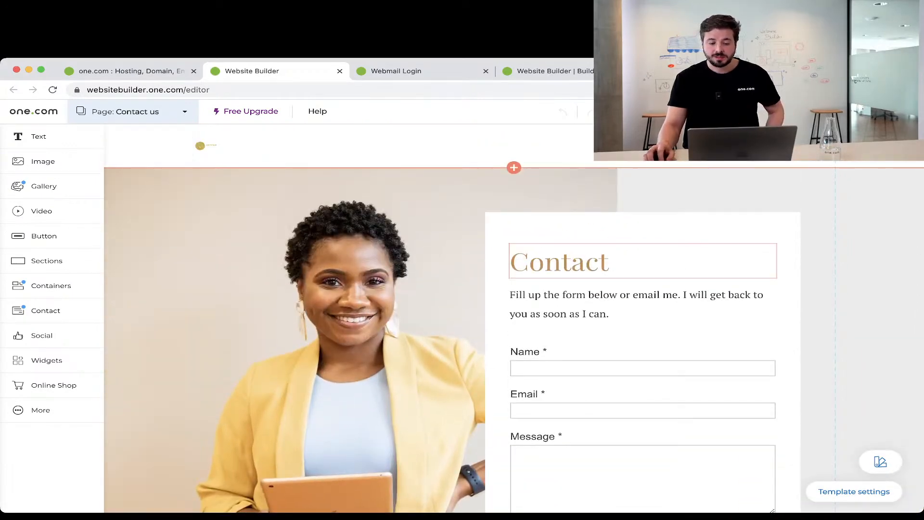
pyautogui.scroll(-2, 642, 337)
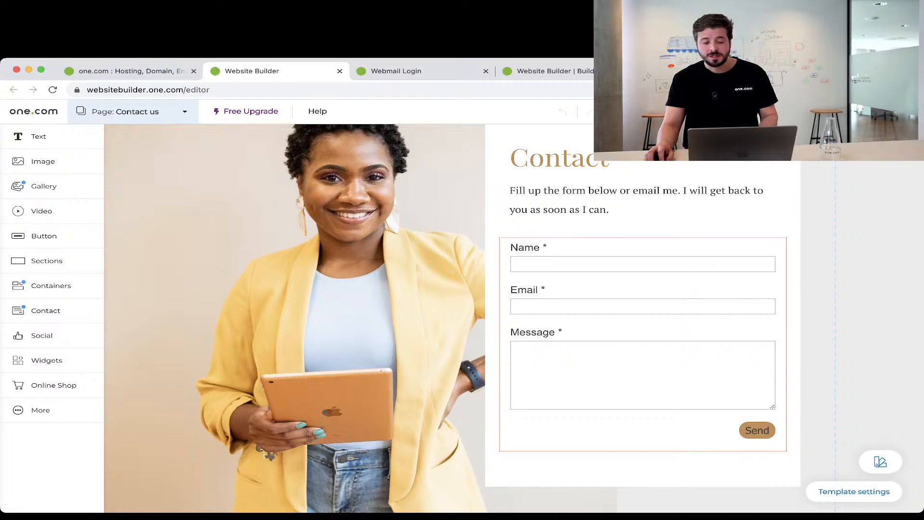
# Try changing the contact form's recipient email, then choose Create email address when it's missing.
pyautogui.click(642, 344)
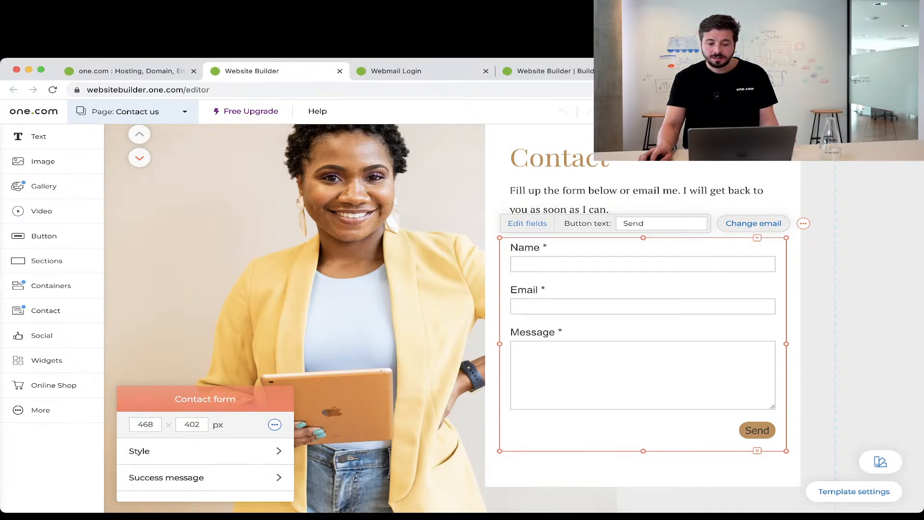
pyautogui.click(753, 223)
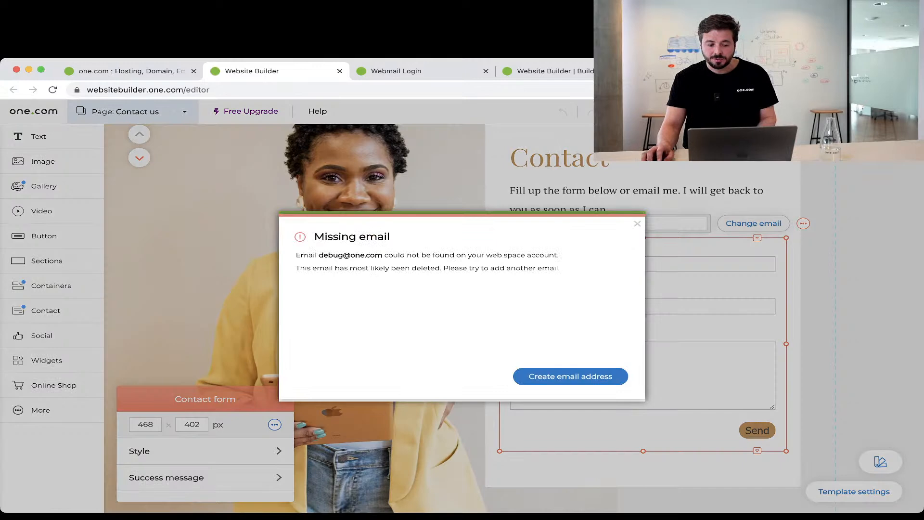
pyautogui.click(570, 375)
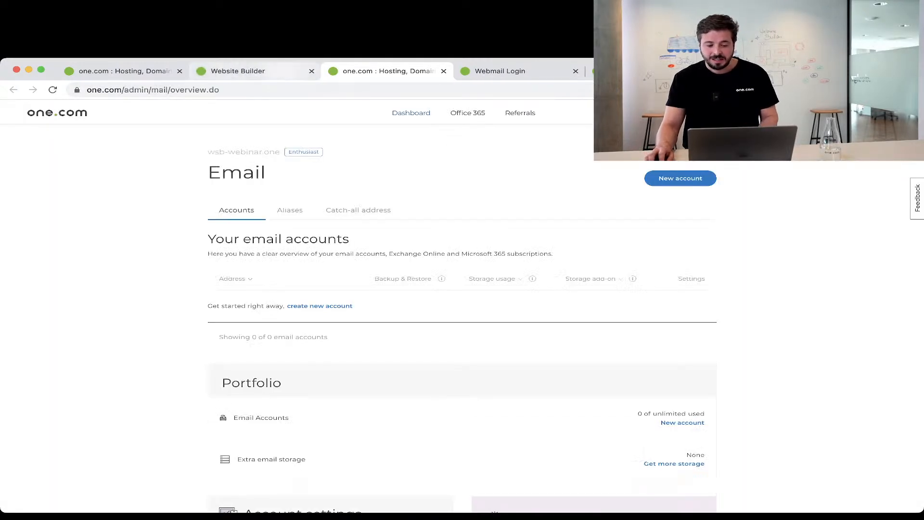
# Return to the Website Builder tab with the 'Set form email address' dialog.
pyautogui.click(254, 71)
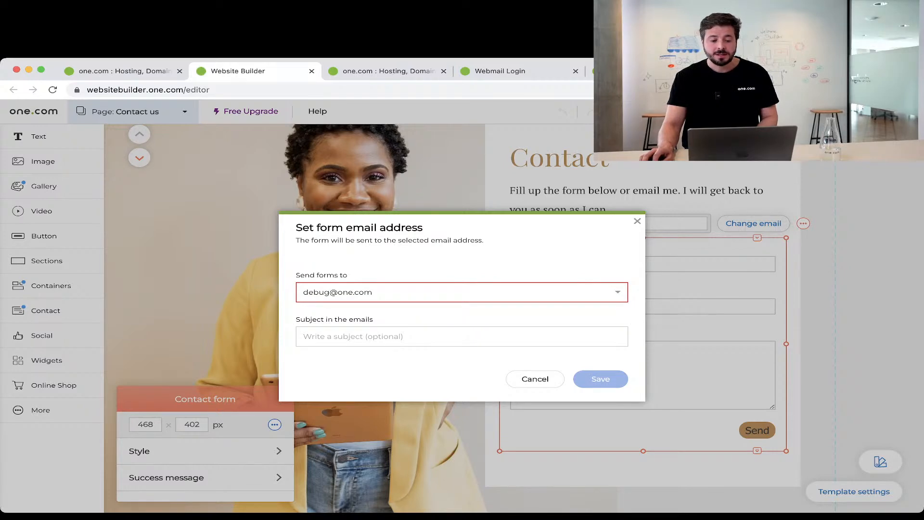
# Close the form email address dialog, leaving the preset recipient and no subject.
pyautogui.click(637, 220)
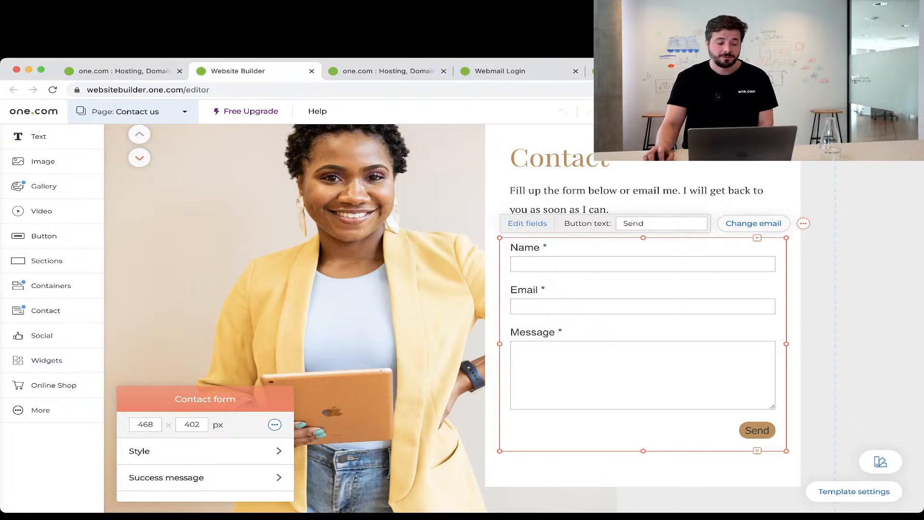
# Deselect the contact form and browse the Text elements down to the Reviews layouts.
pyautogui.click(376, 298)
pyautogui.scroll(-12, 376, 298)
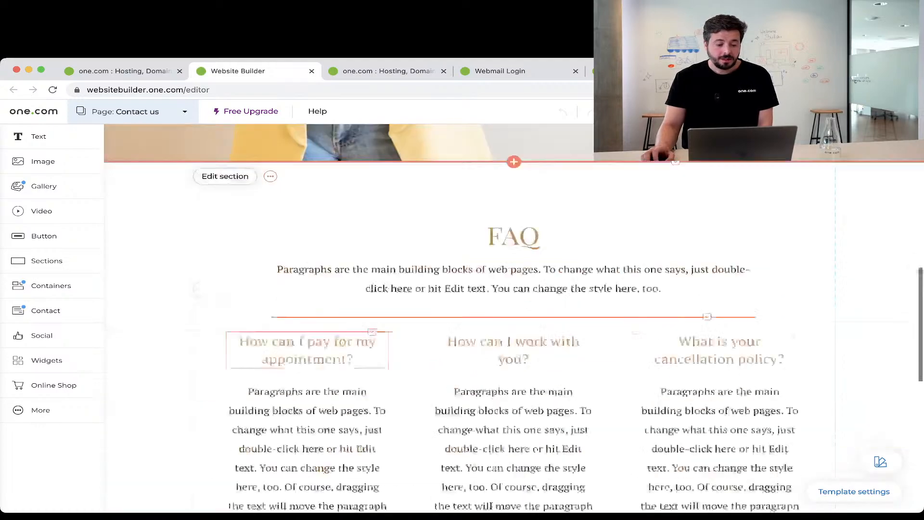
pyautogui.scroll(1, 375, 299)
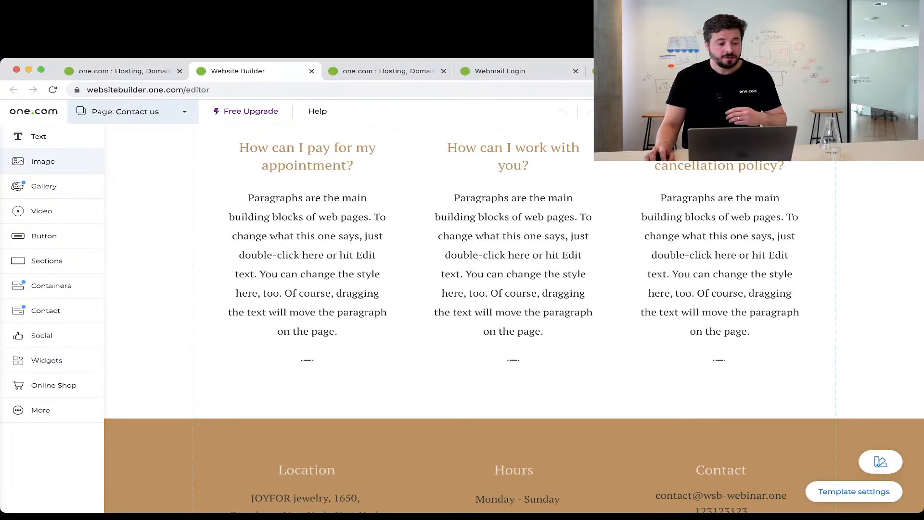
pyautogui.click(38, 136)
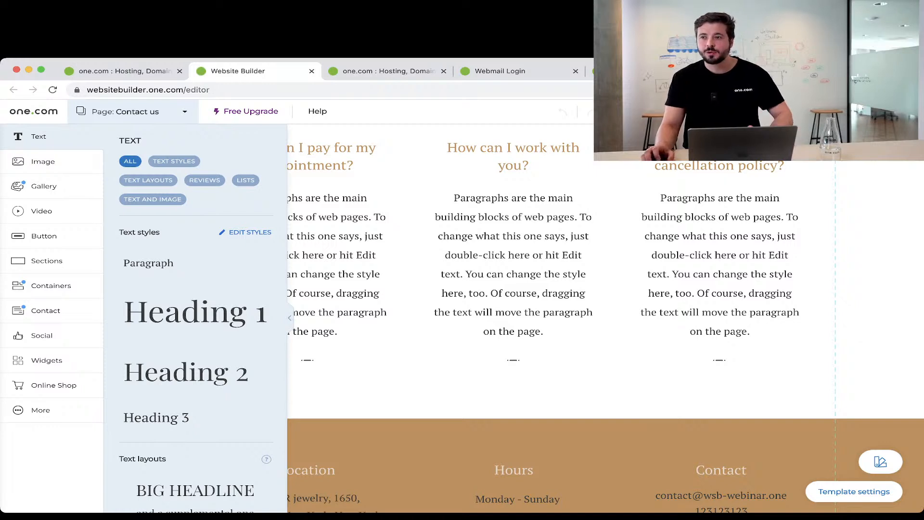
pyautogui.scroll(-3, 195, 337)
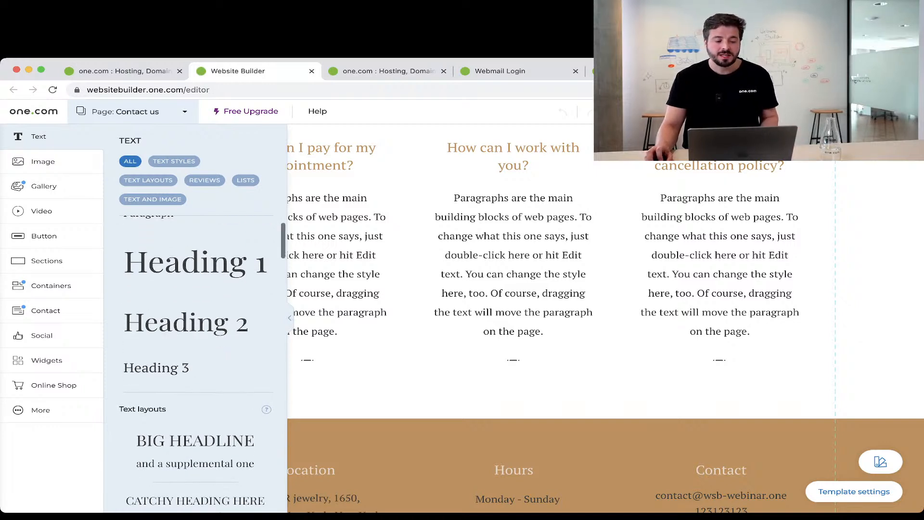
pyautogui.scroll(-5, 195, 361)
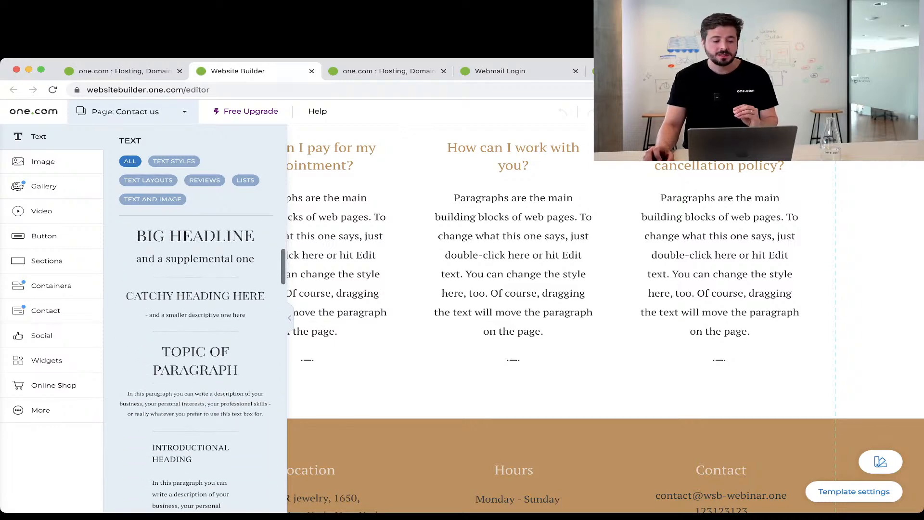
pyautogui.scroll(-6, 194, 361)
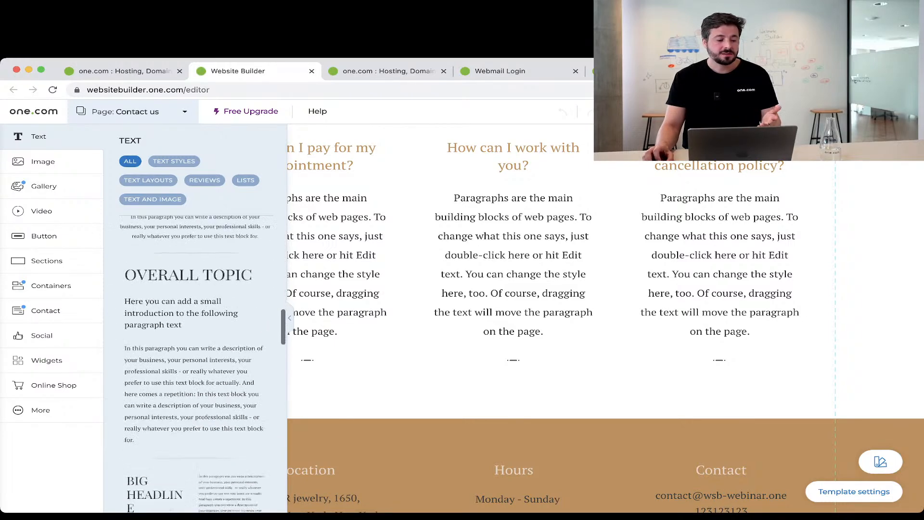
pyautogui.scroll(-8, 195, 361)
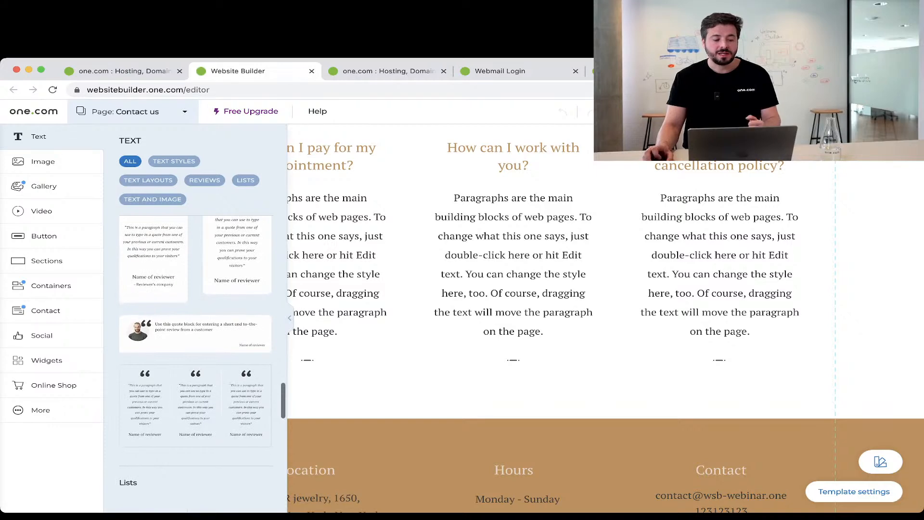
pyautogui.scroll(-3, 195, 361)
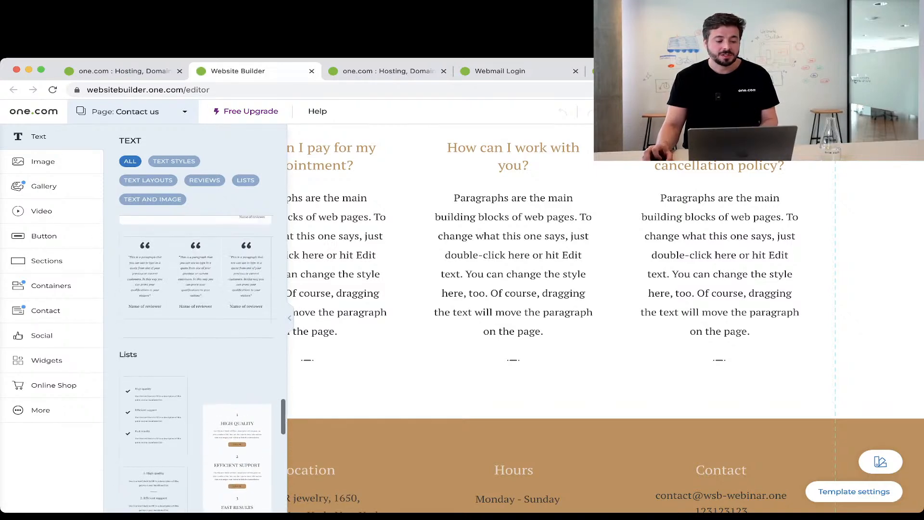
# Place the three-quote reviews layout below the FAQ section and select it.
pyautogui.moveTo(195, 275); pyautogui.dragTo(513, 362)
pyautogui.moveTo(629, 294); pyautogui.dragTo(618, 318)
pyautogui.click(616, 308)
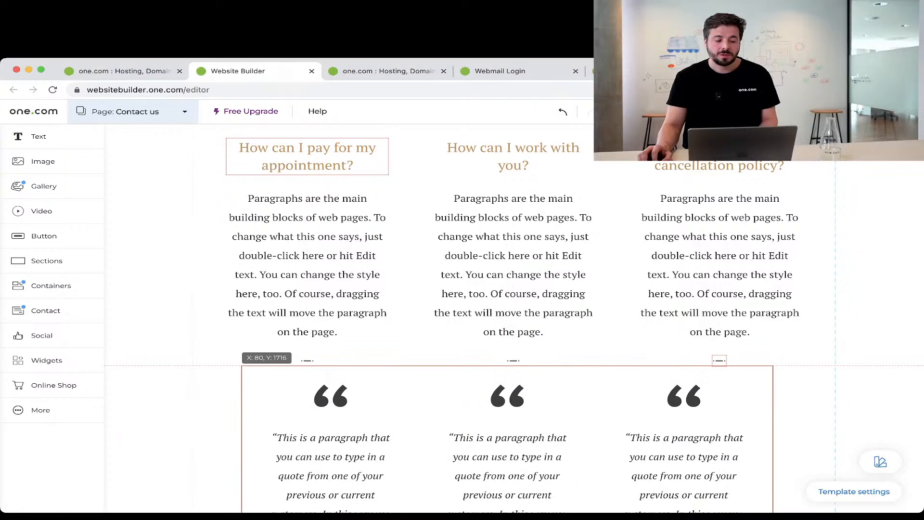
pyautogui.scroll(-5, 514, 313)
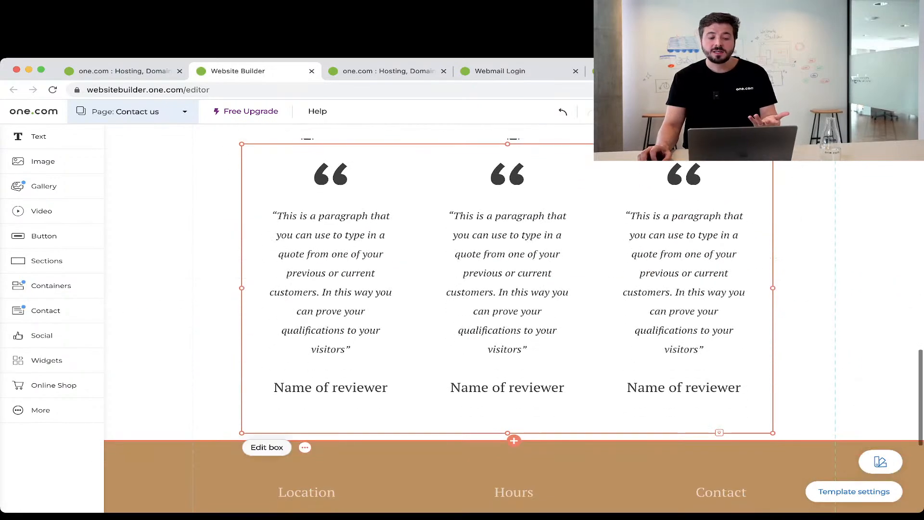
pyautogui.scroll(1, 514, 313)
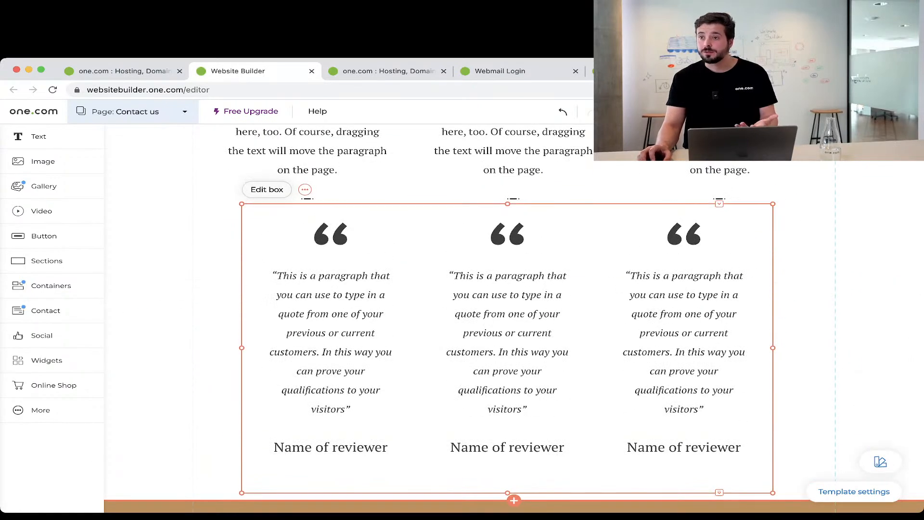
# Dismiss the image picker and drag a YouTube video element below the reviews block.
pyautogui.click(42, 161)
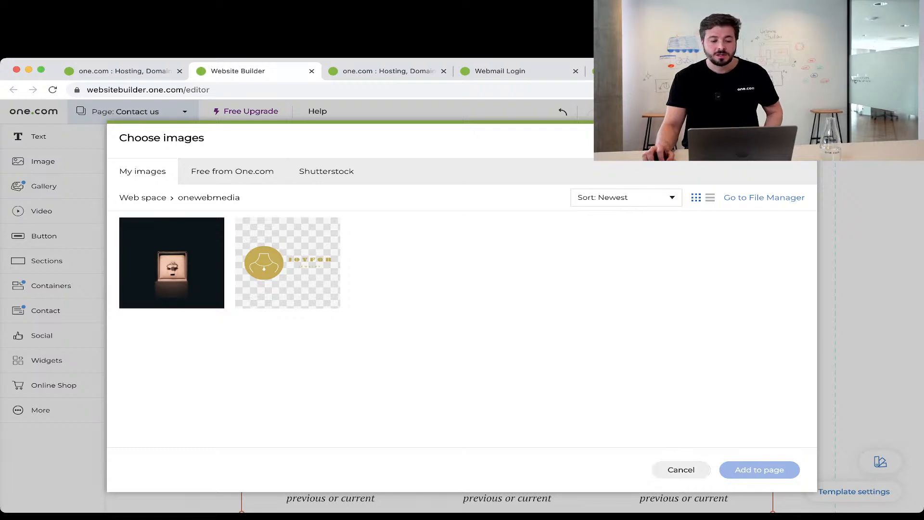
pyautogui.click(680, 470)
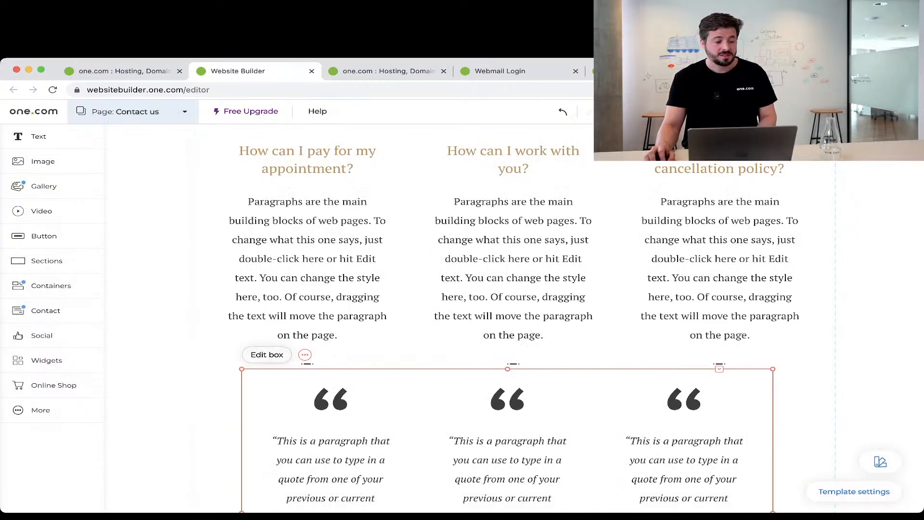
pyautogui.click(41, 211)
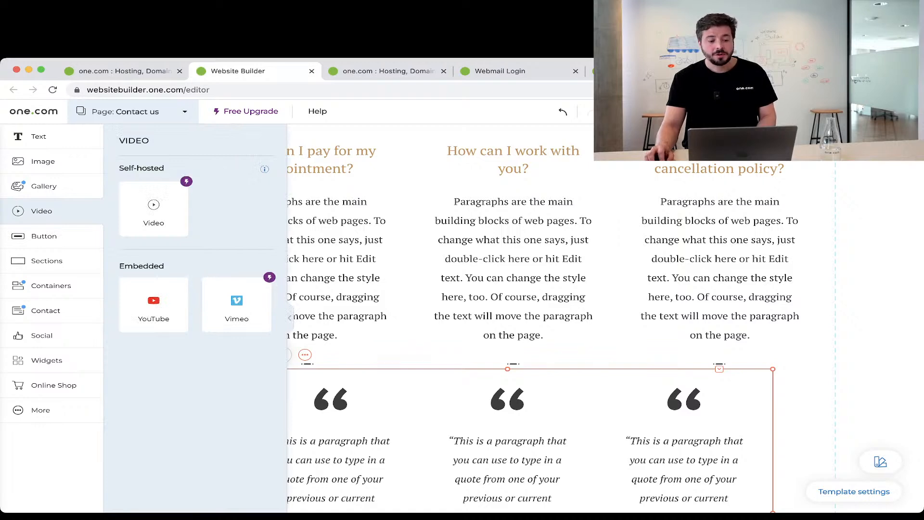
pyautogui.scroll(-10, 513, 241)
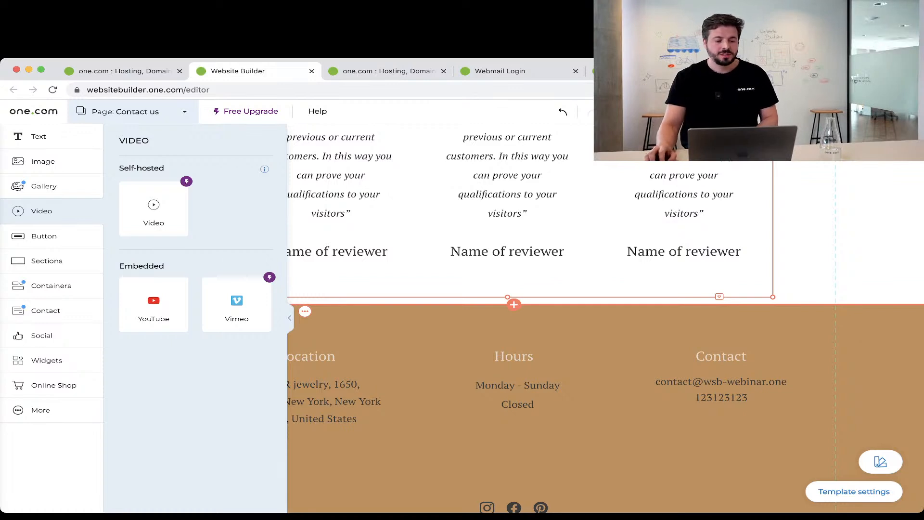
pyautogui.moveTo(153, 306); pyautogui.dragTo(530, 291)
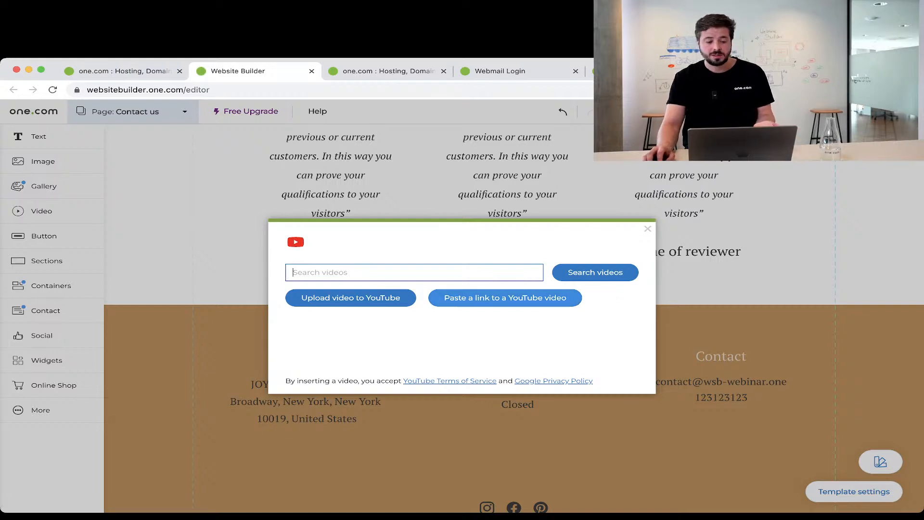
# Close the first YouTube dialog and place a fresh YouTube element below the reviews.
pyautogui.click(506, 297)
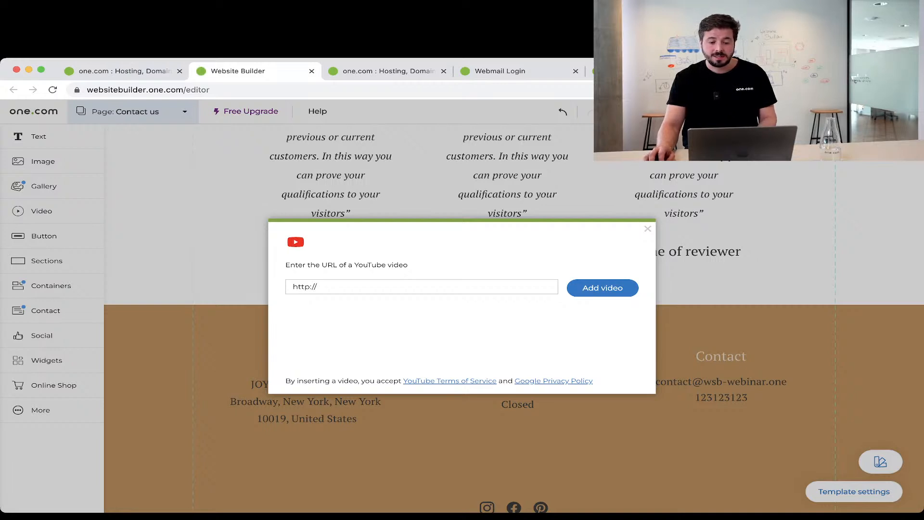
pyautogui.click(648, 229)
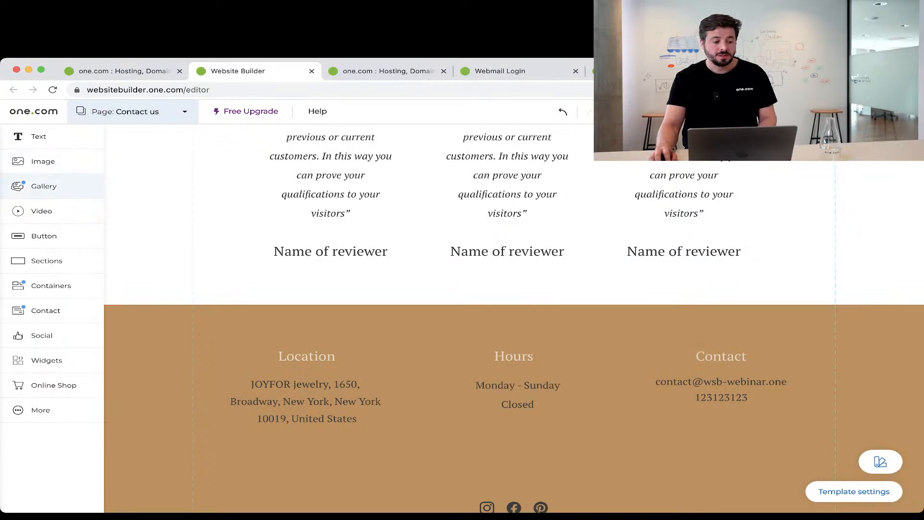
pyautogui.click(42, 211)
pyautogui.moveTo(153, 303); pyautogui.dragTo(495, 291)
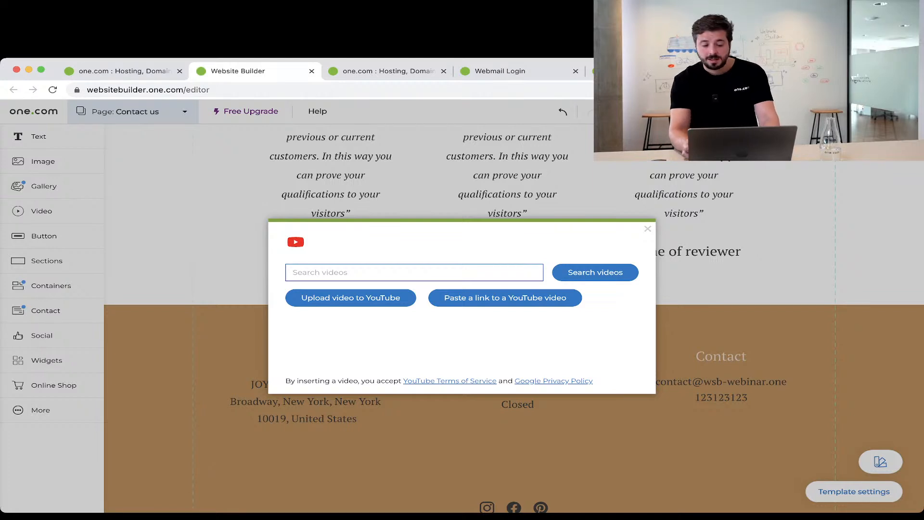
# Search YouTube for 'jewelry review' and insert the 'Best Rings on a Budget' video.
pyautogui.write('jewel')
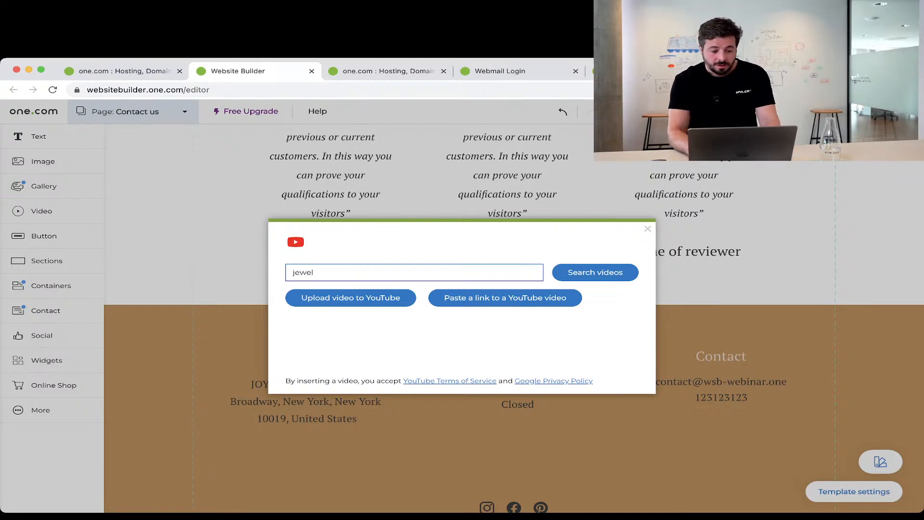
pyautogui.write('ry re')
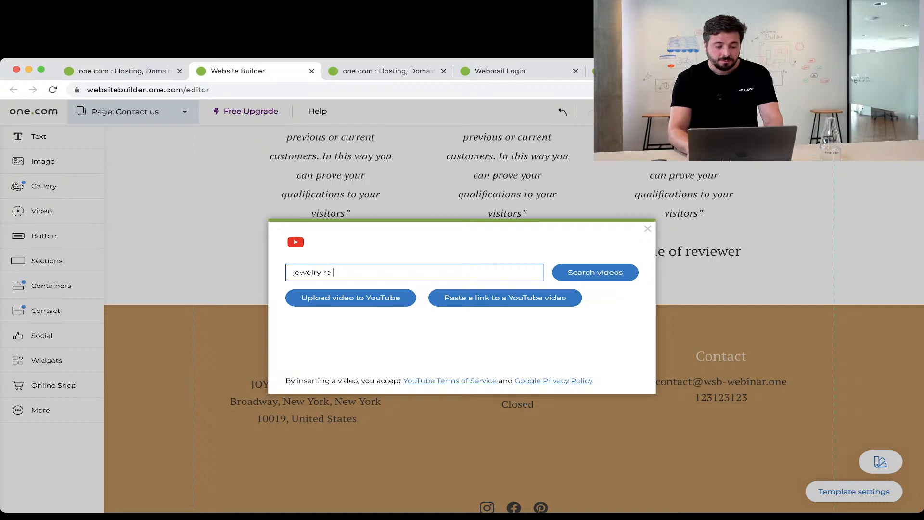
pyautogui.write(' iview')
pyautogui.press('Return')
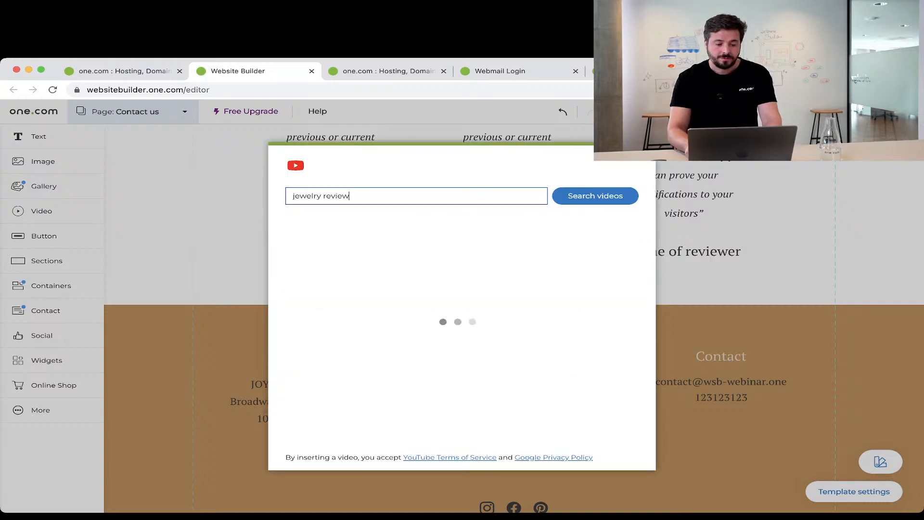
pyautogui.scroll(-8, 456, 322)
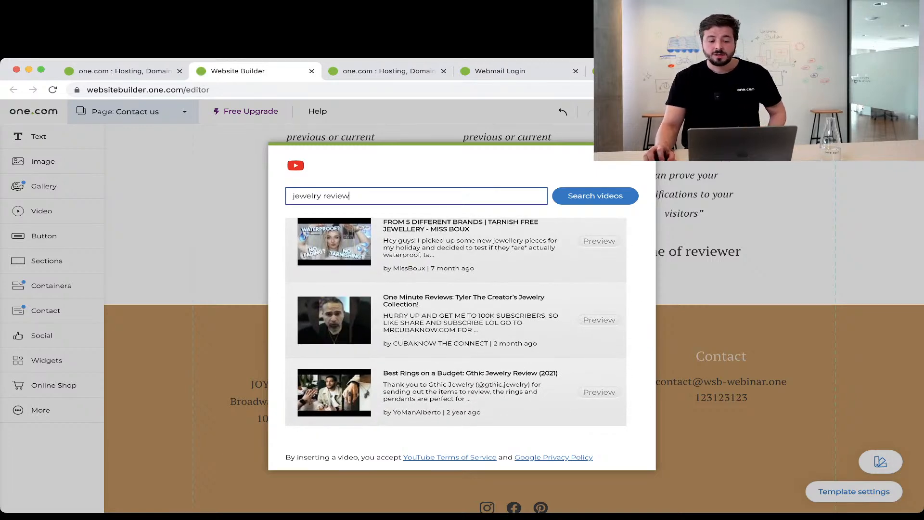
pyautogui.click(456, 392)
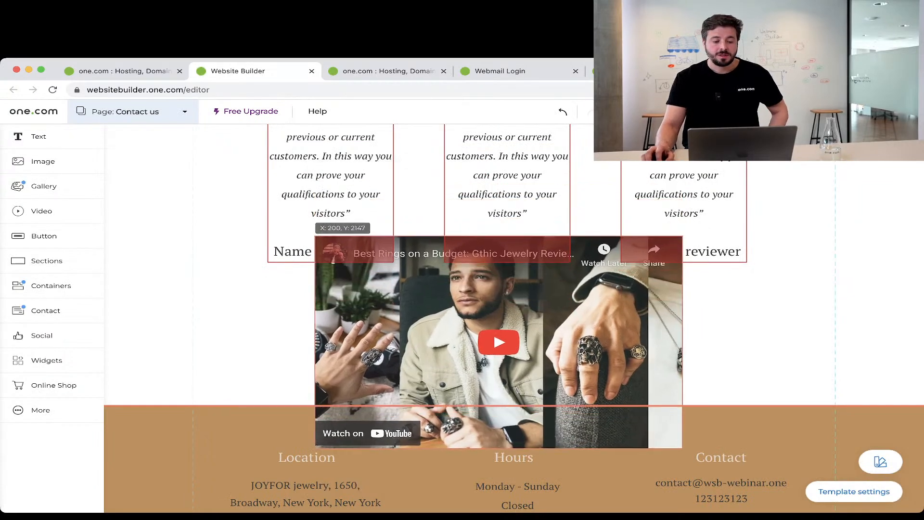
pyautogui.scroll(-3, 514, 318)
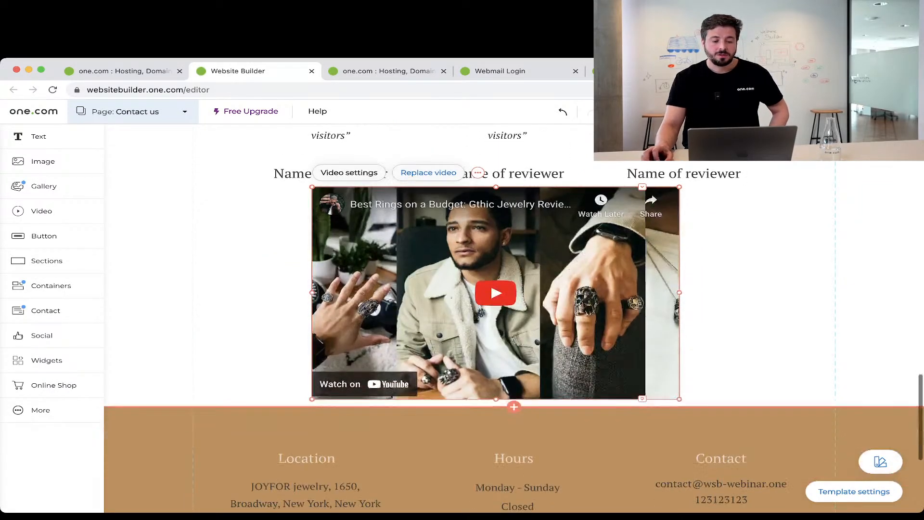
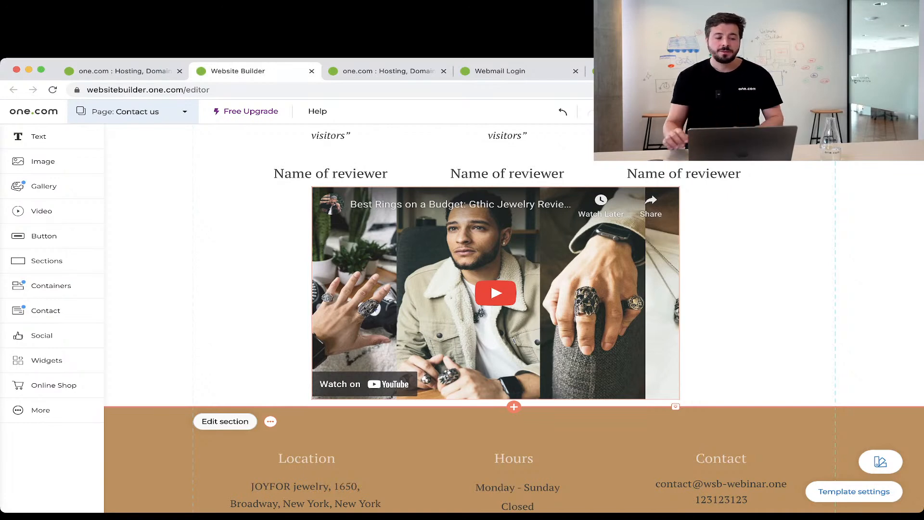
# Delete the YouTube video below the reviewer names and scroll through the Sections templates.
pyautogui.click(496, 292)
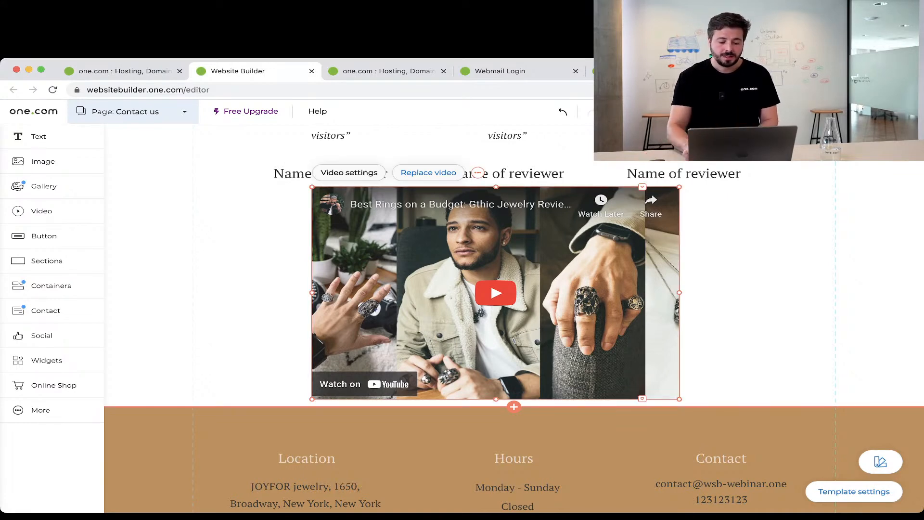
pyautogui.press('Delete')
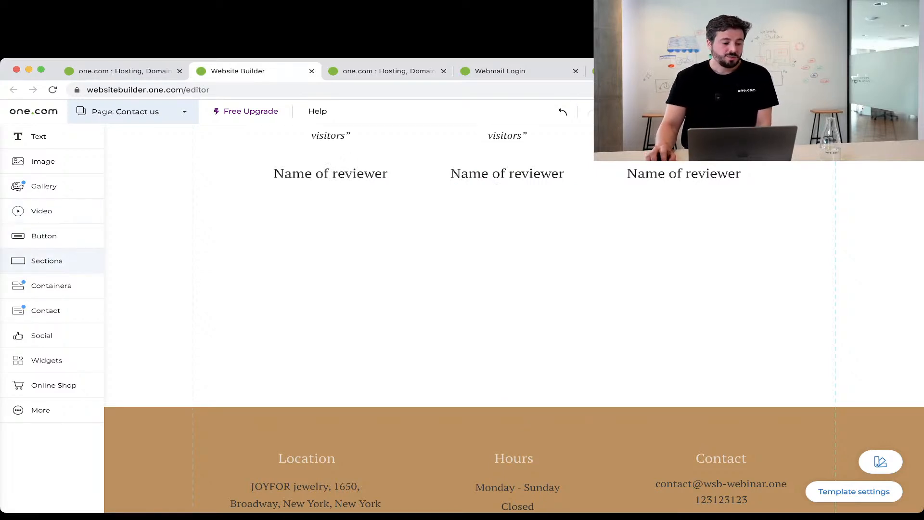
pyautogui.click(47, 261)
pyautogui.scroll(-10, 195, 364)
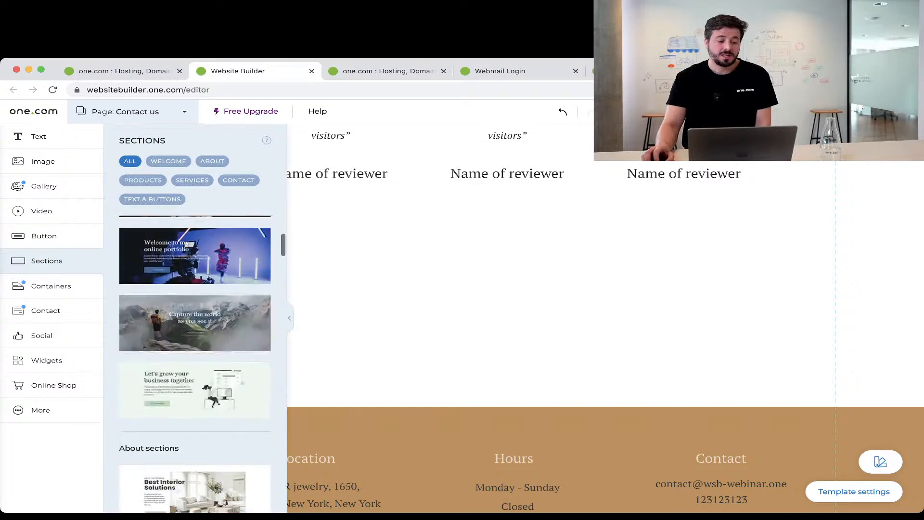
pyautogui.scroll(-8, 195, 364)
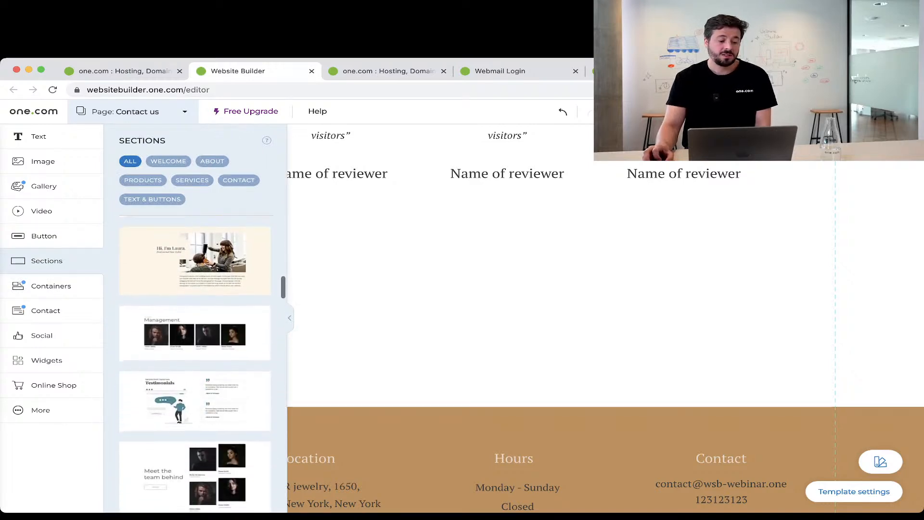
pyautogui.scroll(-3, 195, 364)
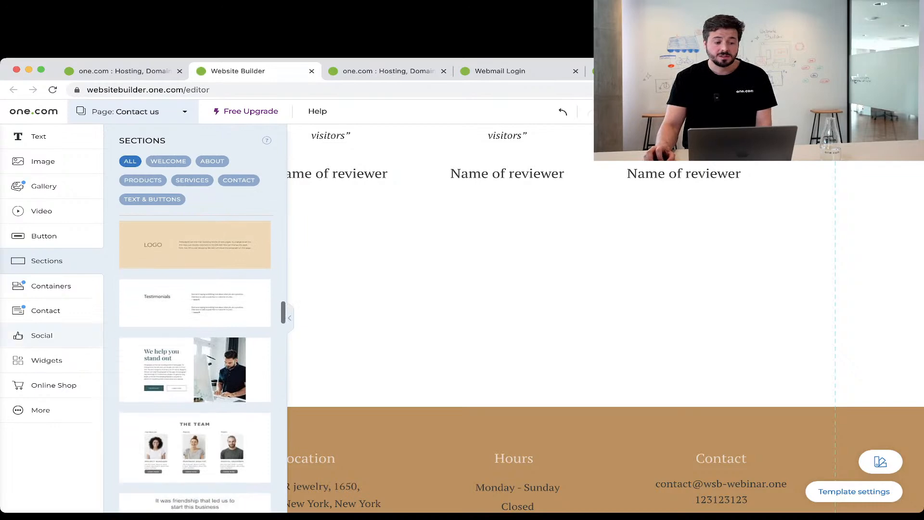
# Browse the Containers, Contact and Social element categories.
pyautogui.click(51, 285)
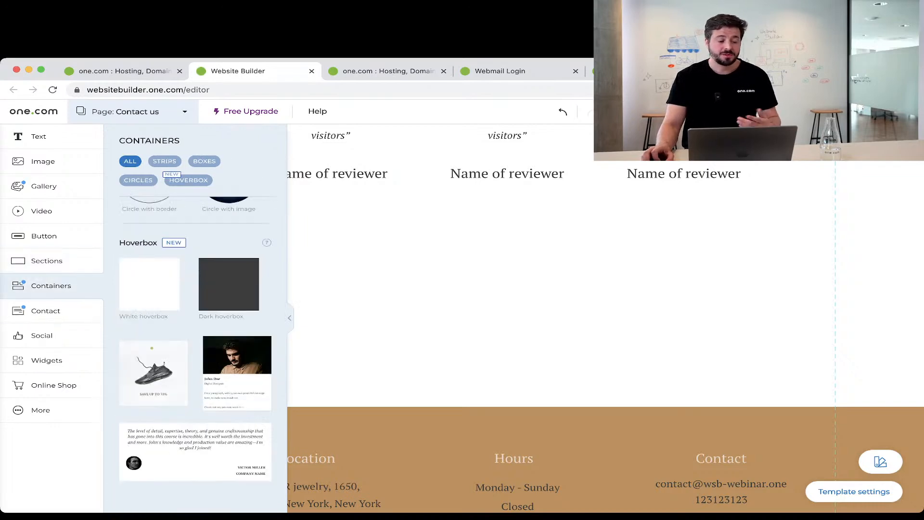
pyautogui.click(46, 310)
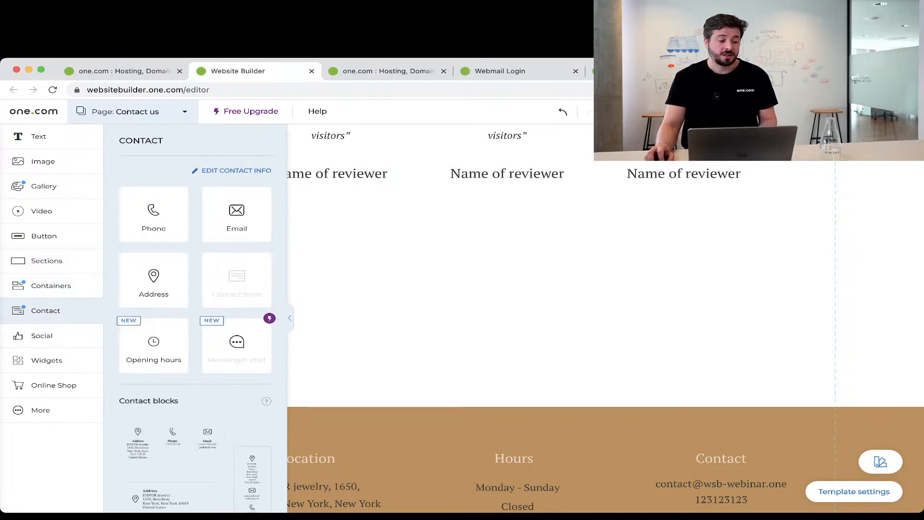
pyautogui.scroll(-4, 195, 334)
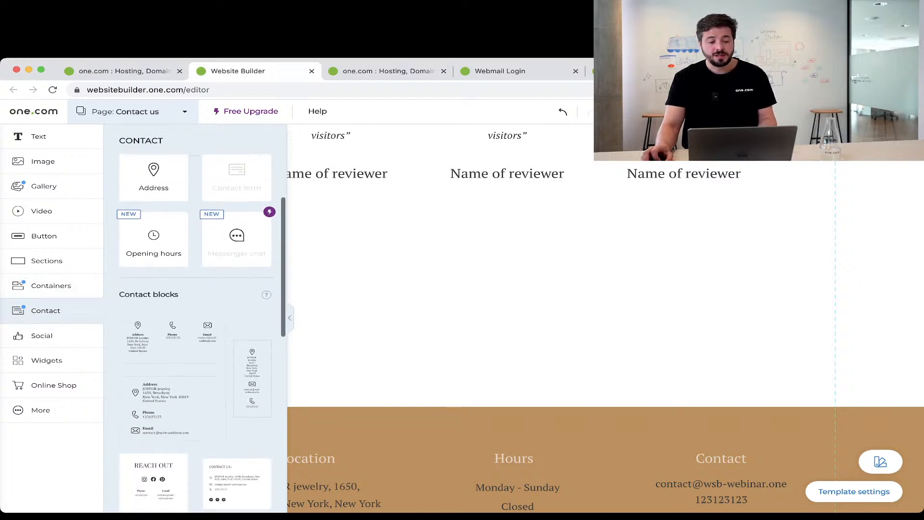
pyautogui.scroll(-6, 195, 332)
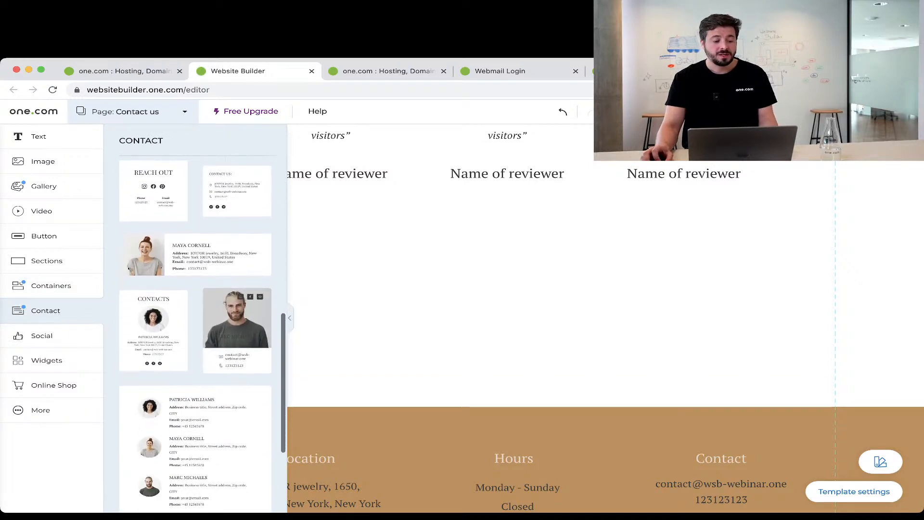
pyautogui.scroll(-2, 195, 332)
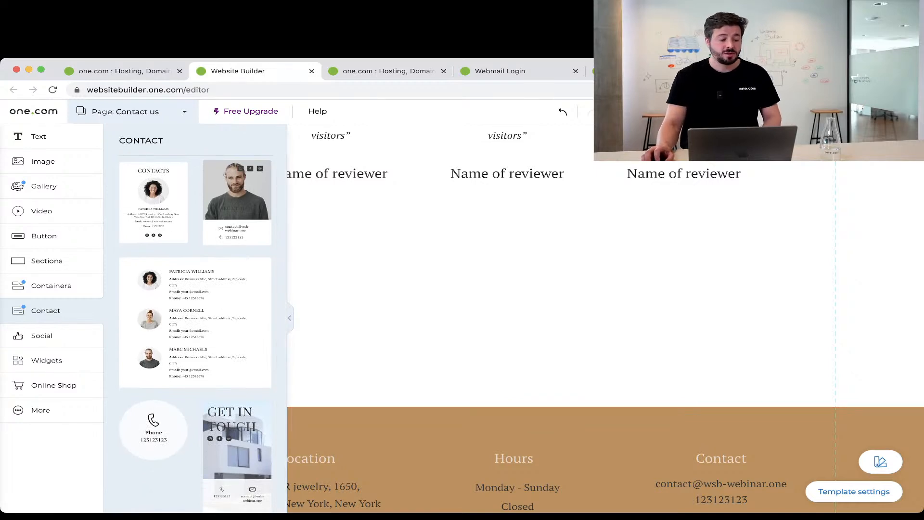
pyautogui.click(42, 335)
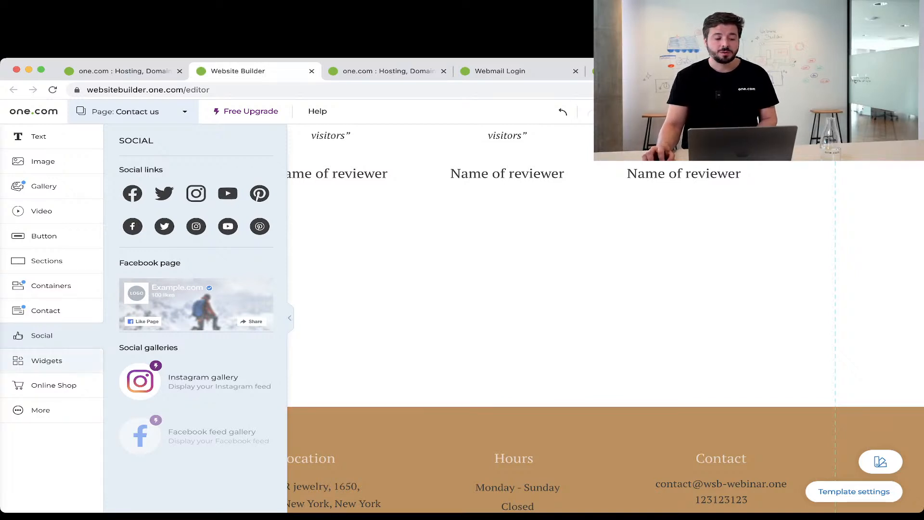
# Scroll the Widgets catalogue from YouTube and Vimeo down to the Contact maps and Code widgets.
pyautogui.click(47, 360)
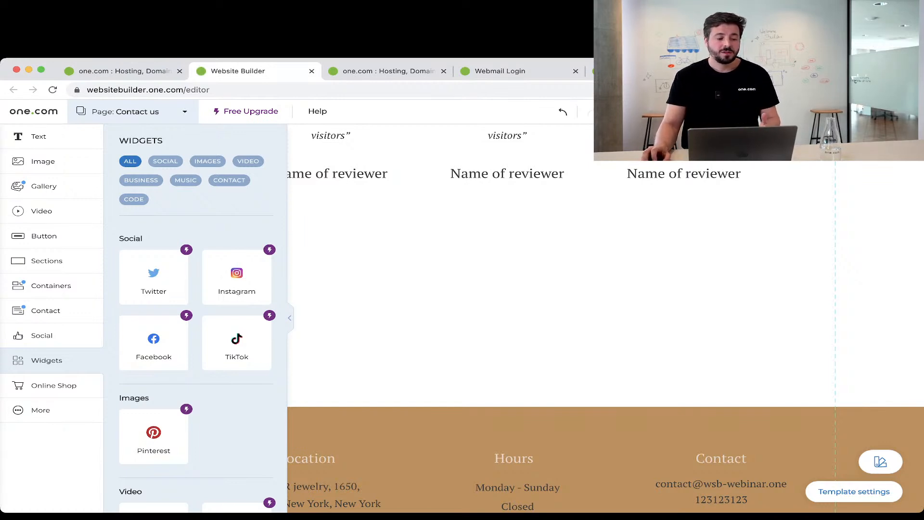
pyautogui.scroll(-3, 196, 337)
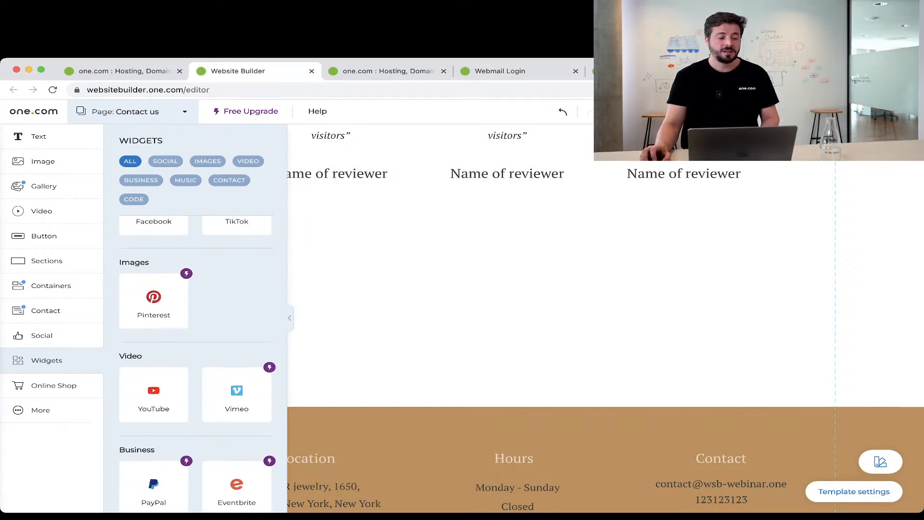
pyautogui.scroll(-4, 196, 337)
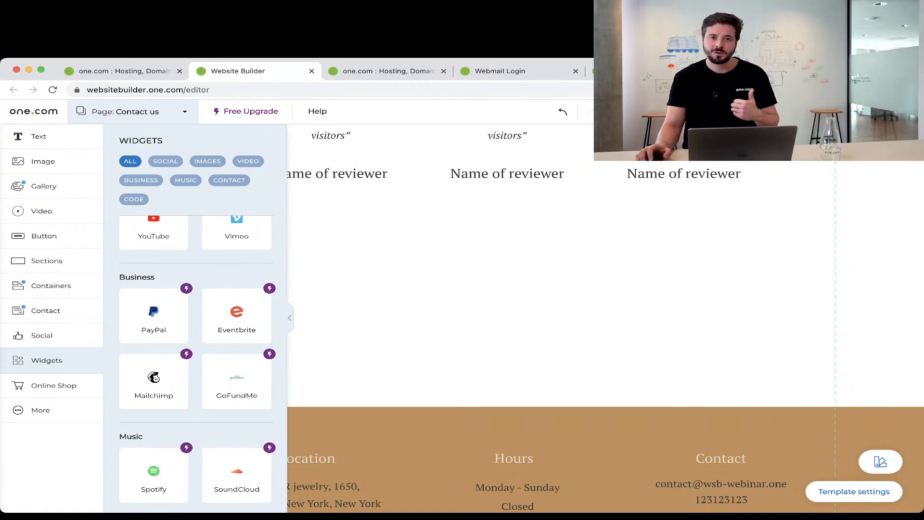
pyautogui.scroll(-5, 196, 366)
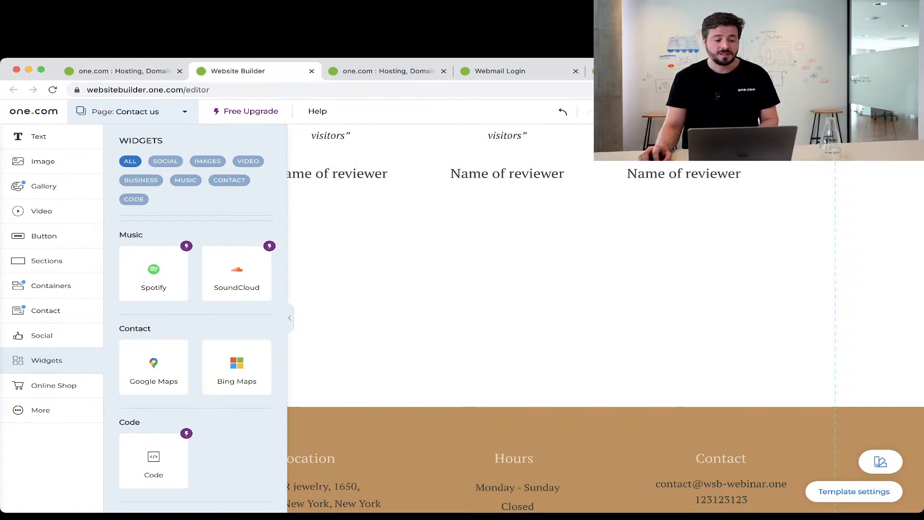
# Place a Google Maps widget under the reviewer names showing Ellen's Stardust Diner.
pyautogui.moveTo(499, 316); pyautogui.dragTo(500, 316)
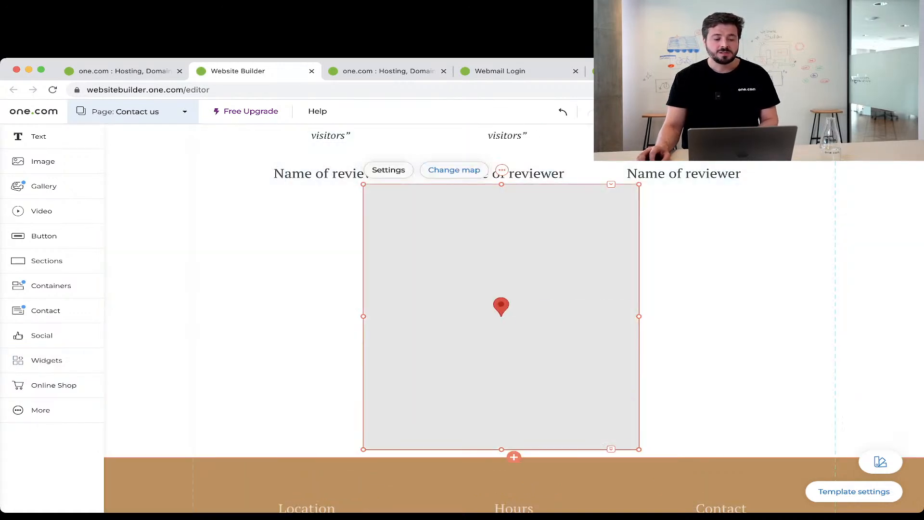
pyautogui.click(454, 169)
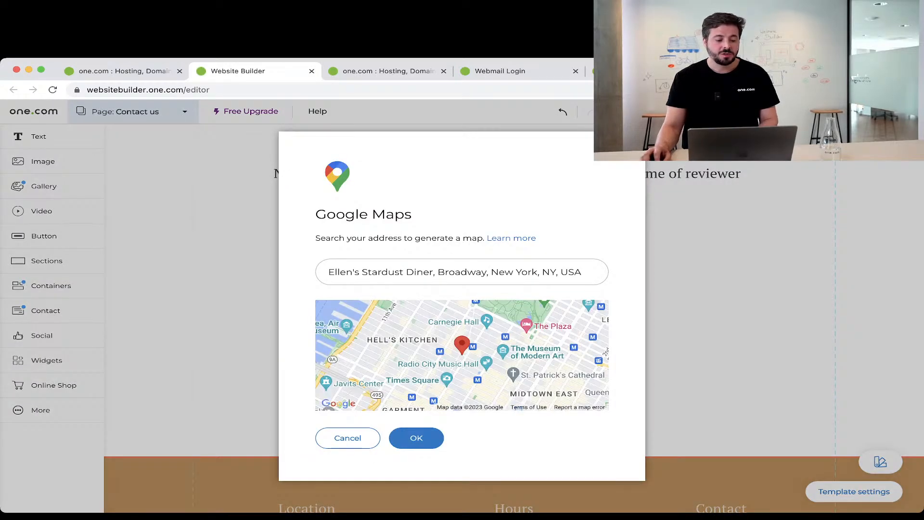
pyautogui.click(416, 438)
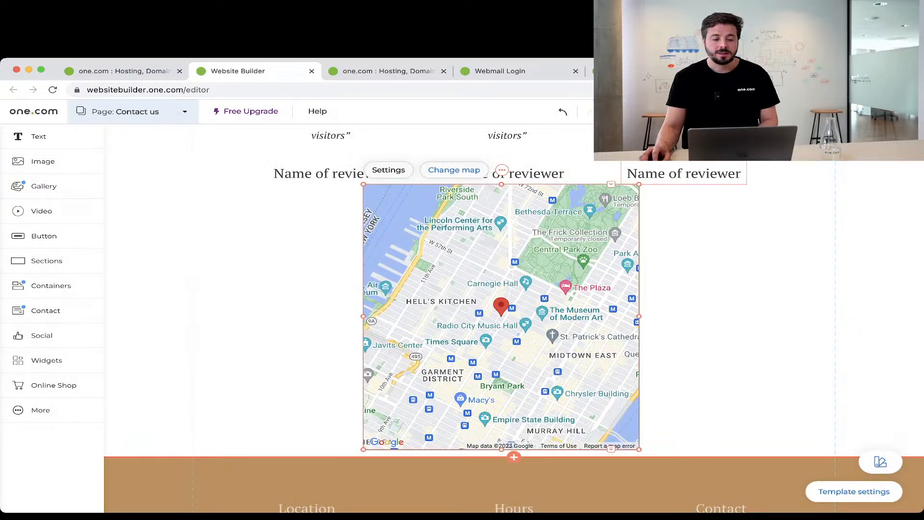
# Widen the map to both sides, make it shorter and nudge it lower.
pyautogui.moveTo(639, 316); pyautogui.dragTo(747, 316)
pyautogui.moveTo(363, 316); pyautogui.dragTo(249, 316)
pyautogui.moveTo(498, 450); pyautogui.dragTo(499, 374)
pyautogui.moveTo(499, 327); pyautogui.dragTo(499, 354)
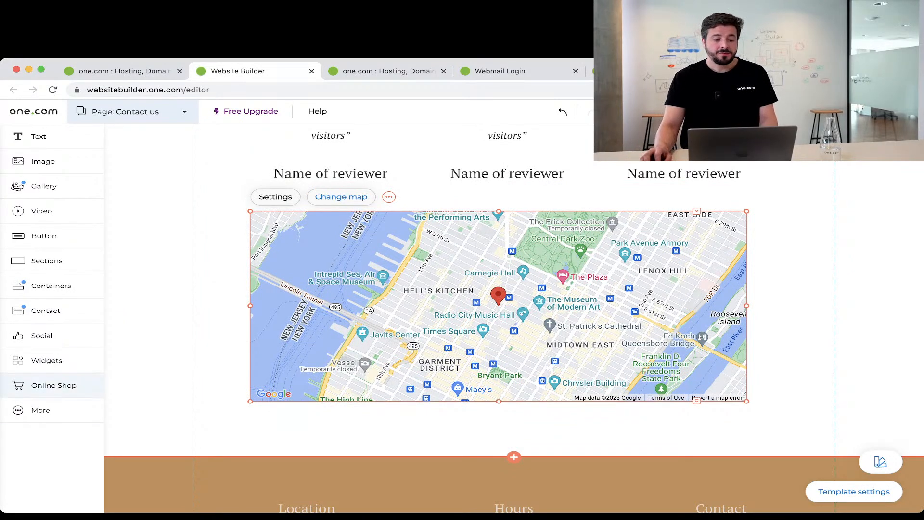
pyautogui.click(54, 385)
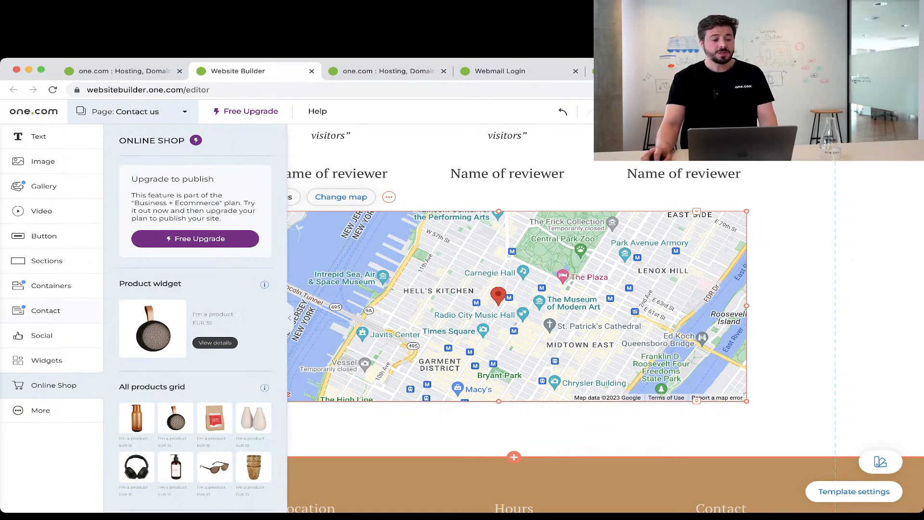
# Scroll the Online Shop elements, then close the builder and go to the domain dashboard.
pyautogui.scroll(-1, 203, 335)
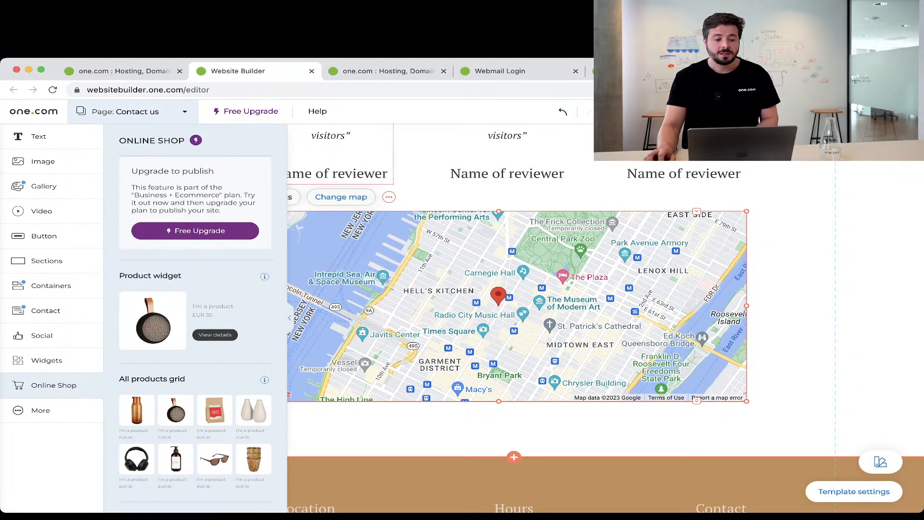
pyautogui.click(698, 202)
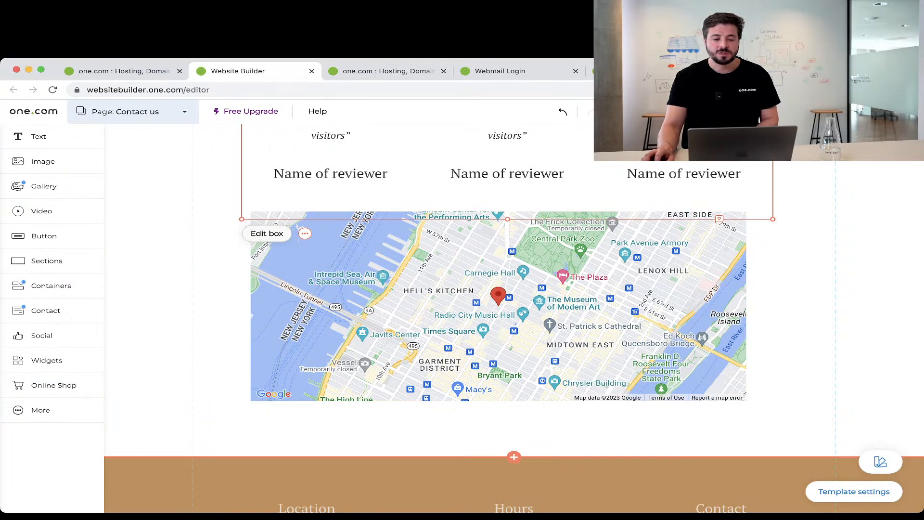
pyautogui.click(311, 71)
pyautogui.click(120, 71)
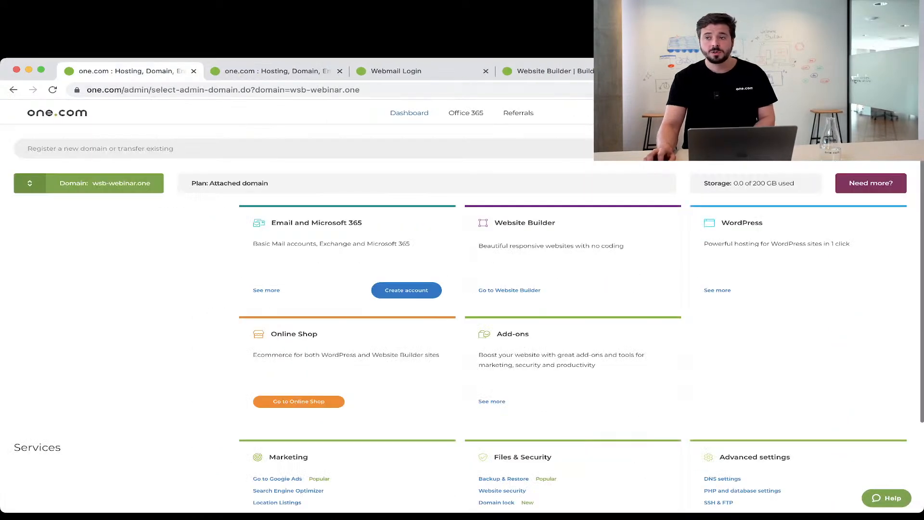
# Switch the dashboard to the b-ecommerce.one domain and open its Online Shop administration.
pyautogui.click(89, 183)
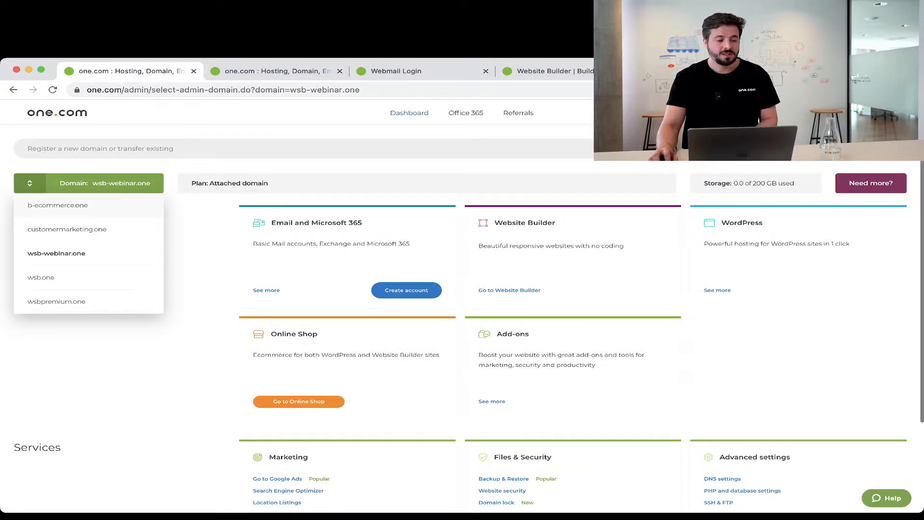
pyautogui.click(58, 205)
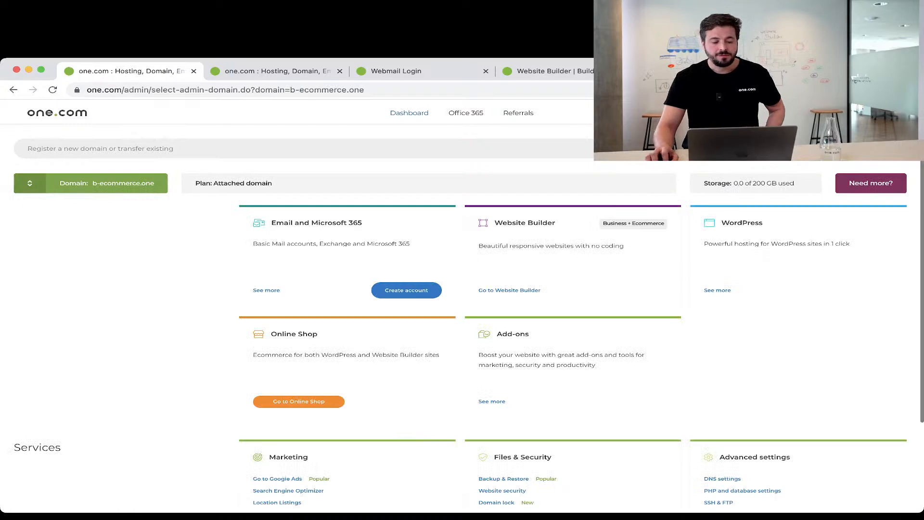
pyautogui.click(298, 402)
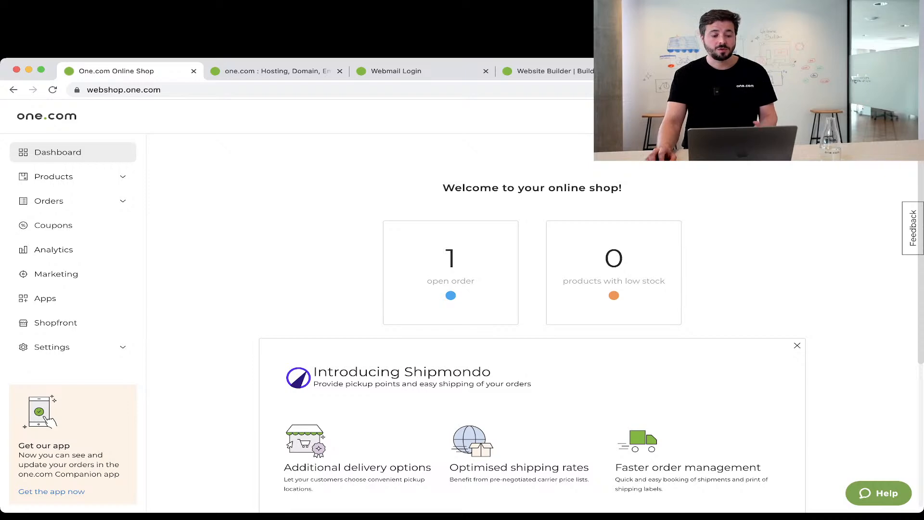
# Open the Learn more article from the dashboard's Introducing Shipmondo card.
pyautogui.scroll(-3, 530, 332)
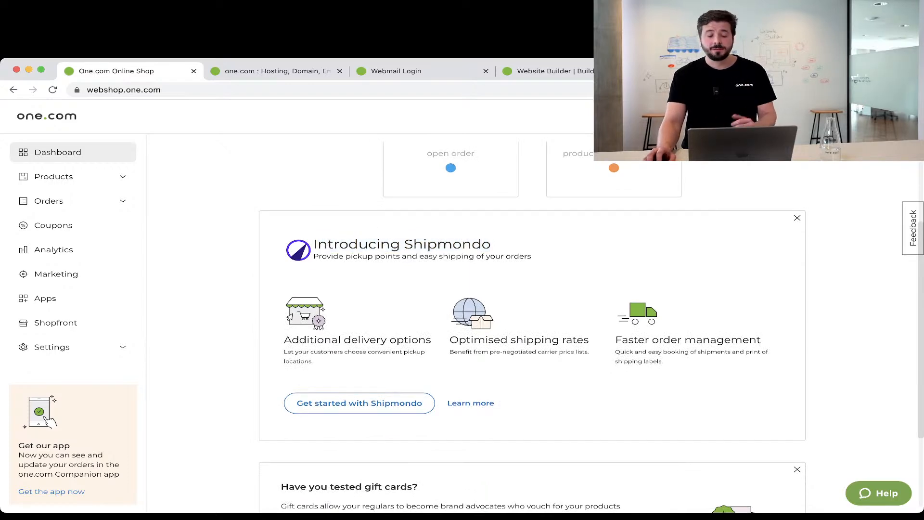
pyautogui.click(471, 404)
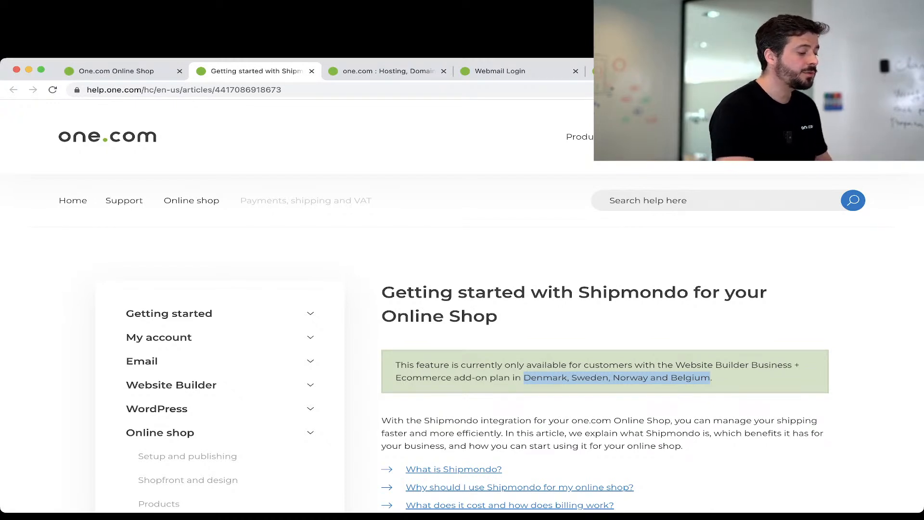
# Go back from the Shipmondo help article to the Online Shop dashboard tab.
pyautogui.click(122, 71)
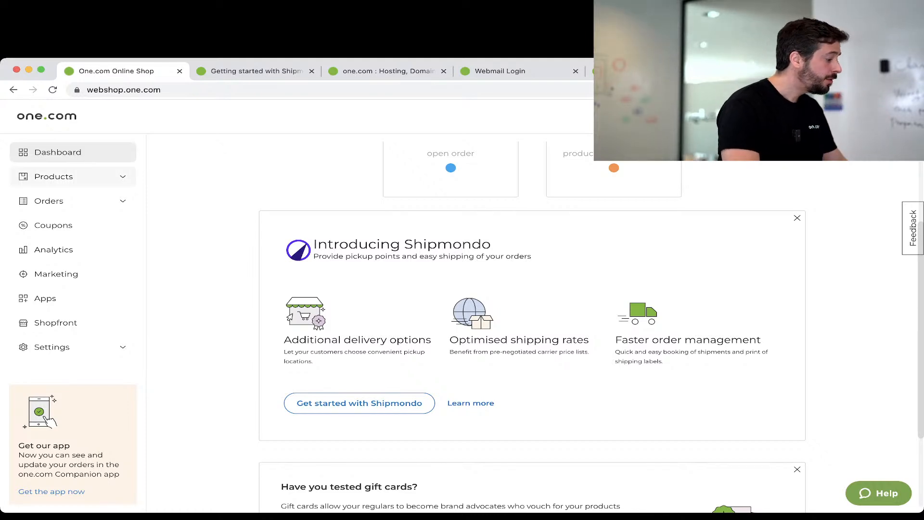
# From the Products inventory, start a new Physical product.
pyautogui.click(73, 176)
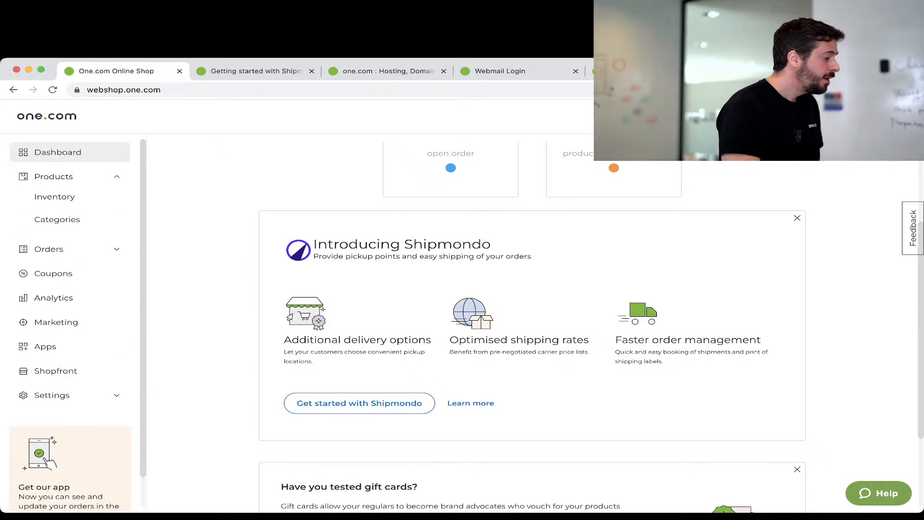
pyautogui.click(54, 196)
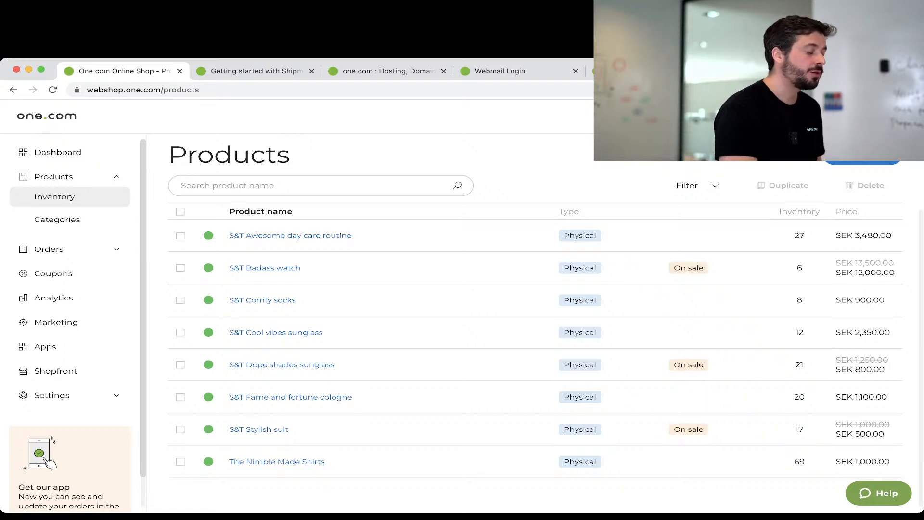
pyautogui.click(863, 155)
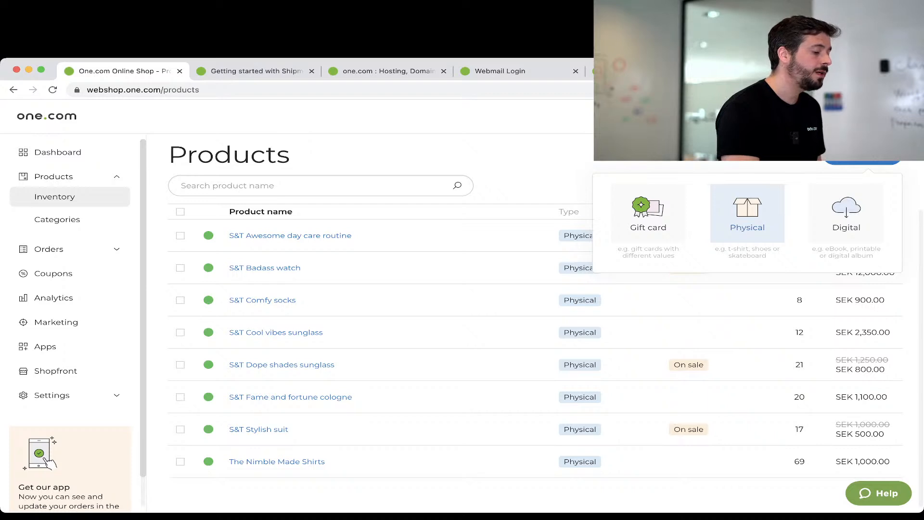
pyautogui.click(747, 215)
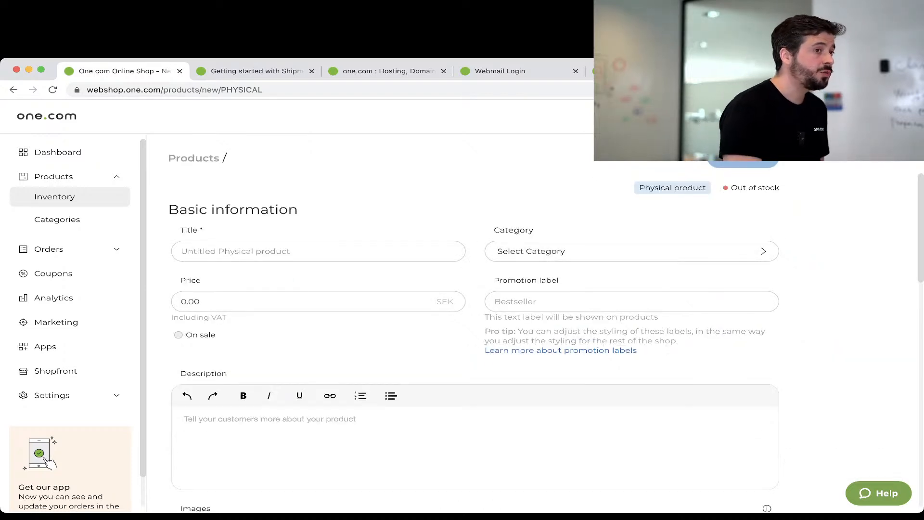
# Create a new shop category named 'New' from the product's category picker.
pyautogui.click(318, 251)
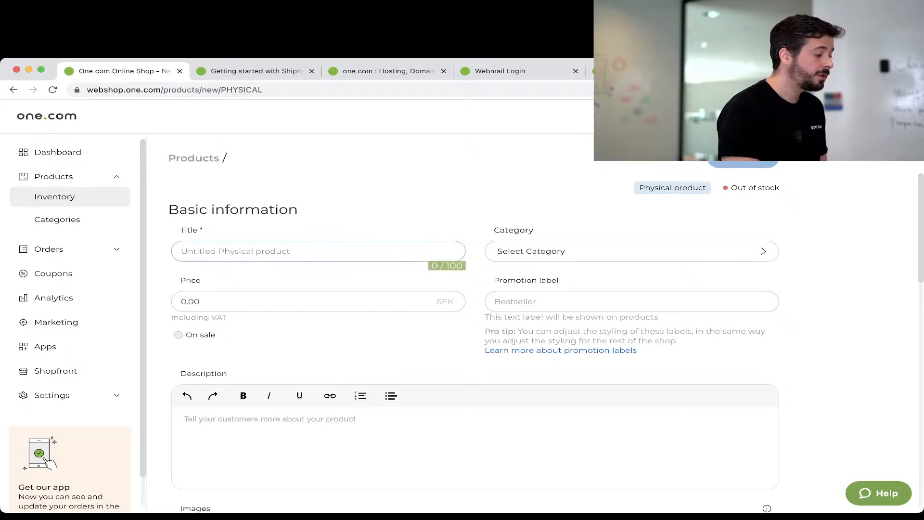
pyautogui.click(632, 251)
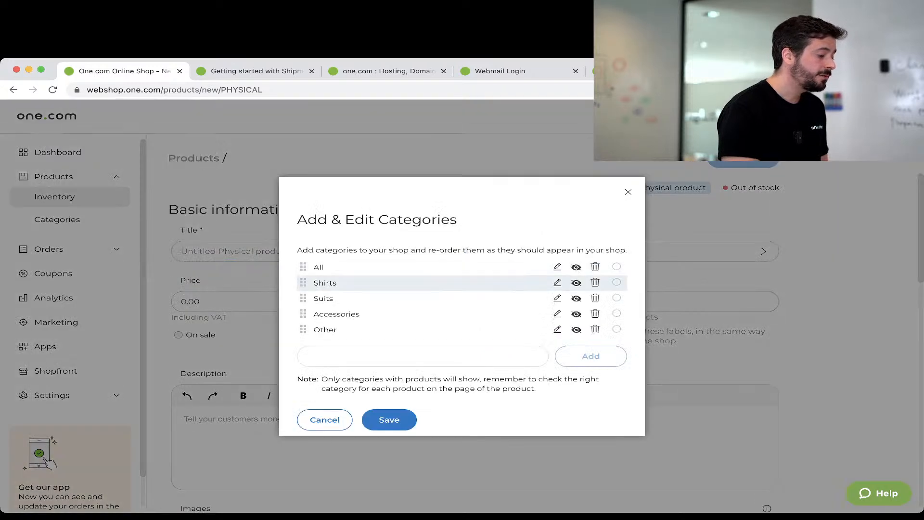
pyautogui.click(423, 356)
pyautogui.write('New')
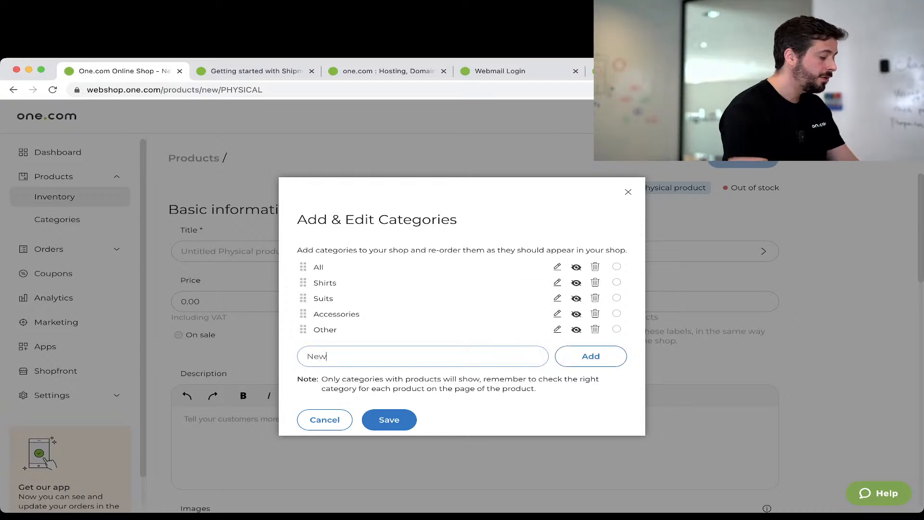
pyautogui.press('Return')
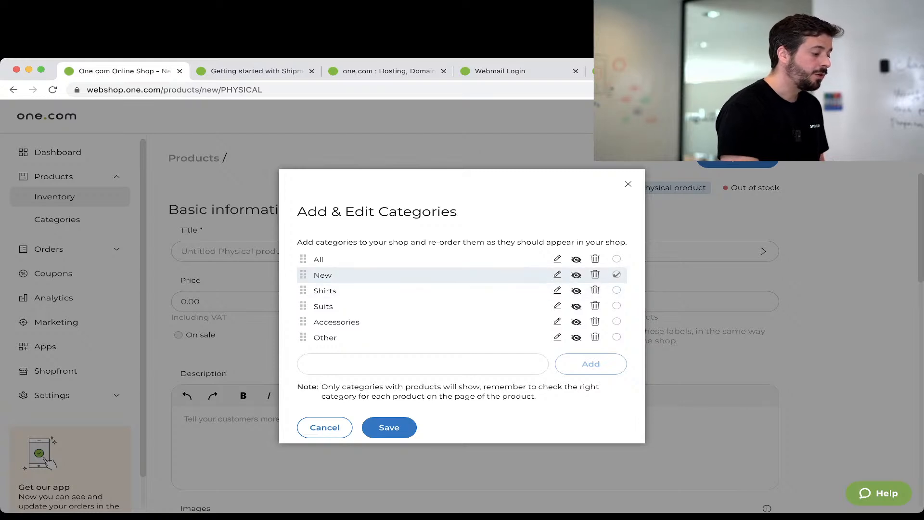
# Assign the product only to Suits, close the category editor, and clear the default 0 price.
pyautogui.click(617, 305)
pyautogui.click(617, 321)
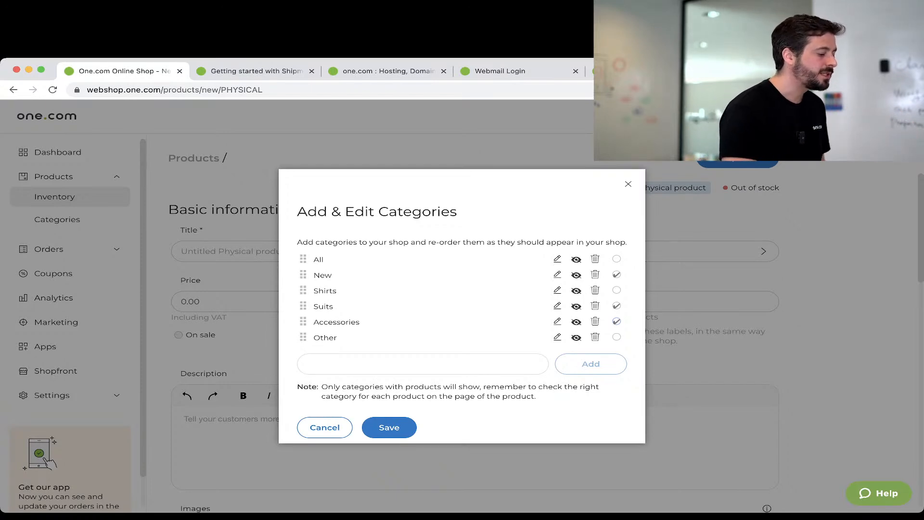
pyautogui.click(616, 274)
pyautogui.click(617, 321)
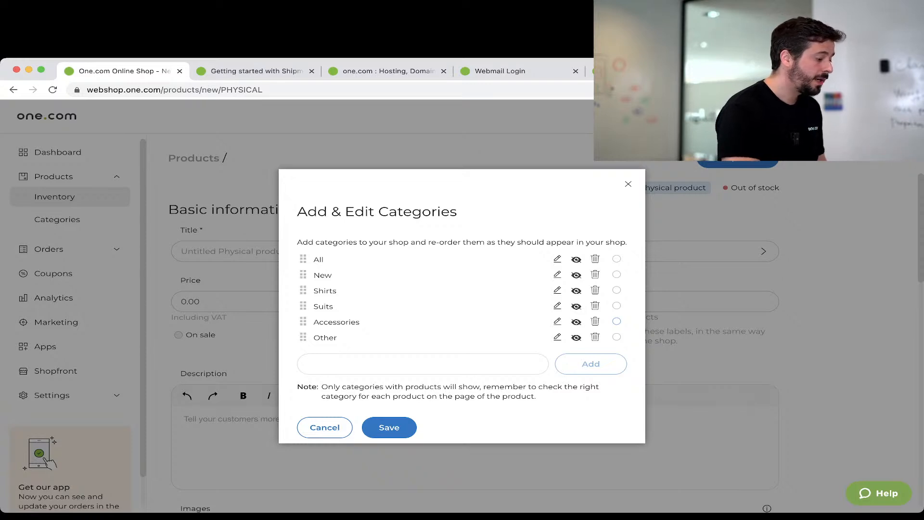
pyautogui.click(389, 428)
pyautogui.click(187, 302)
pyautogui.press('BackSpace')
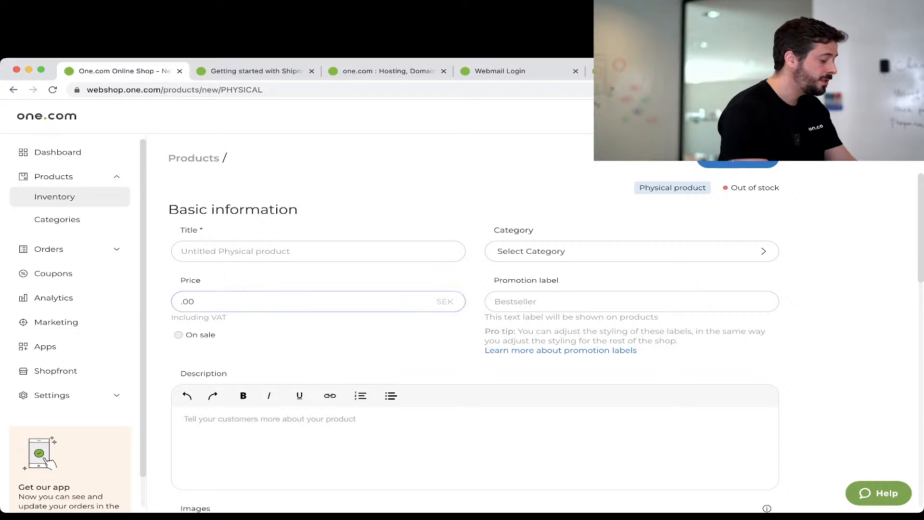
# Enter 1200 as the price and load the live b-ecommerce.one shop in a new tab.
pyautogui.write('1200')
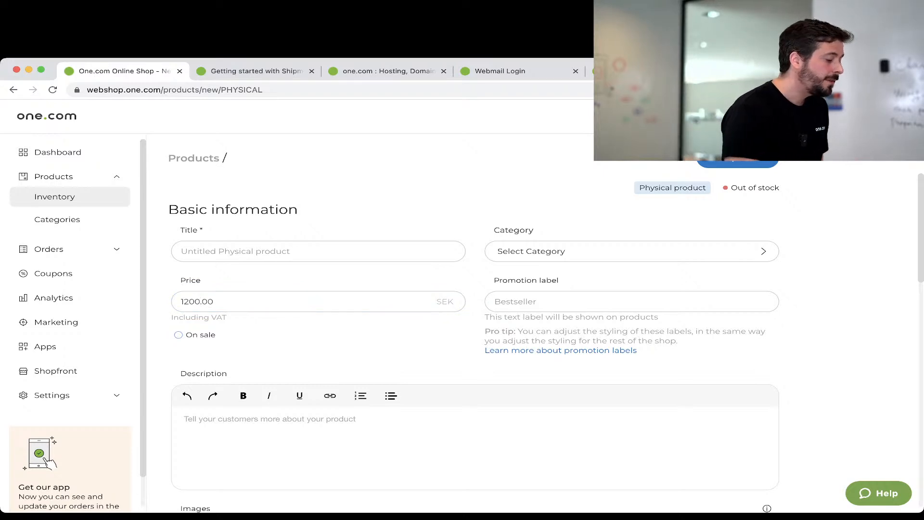
pyautogui.click(631, 301)
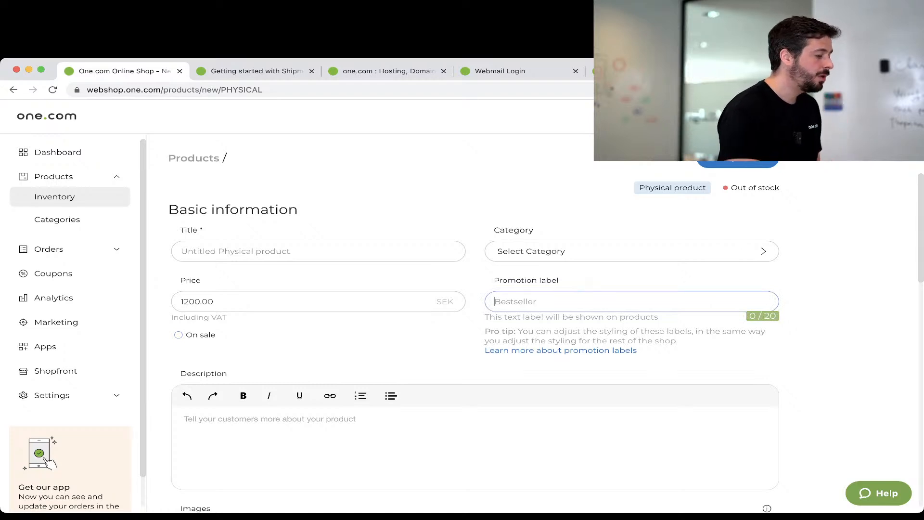
pyautogui.press('super+t')
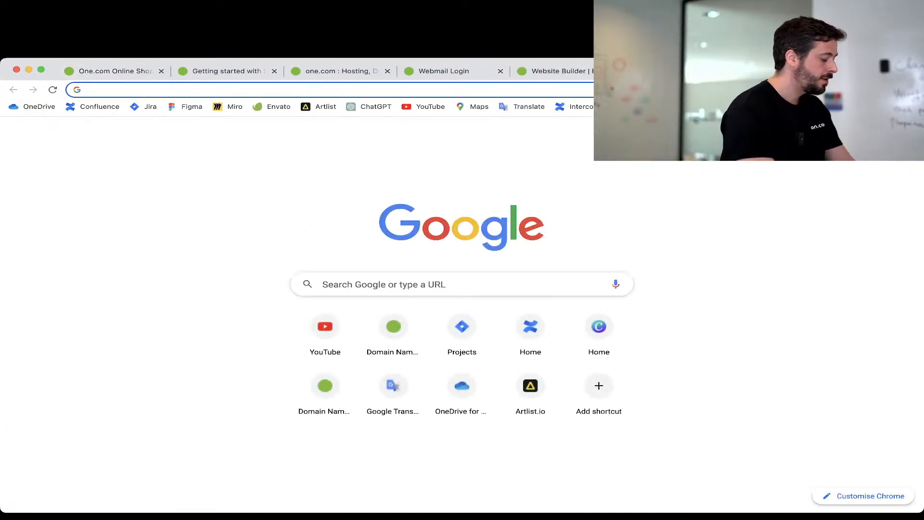
pyautogui.write('b-ecommerce.one')
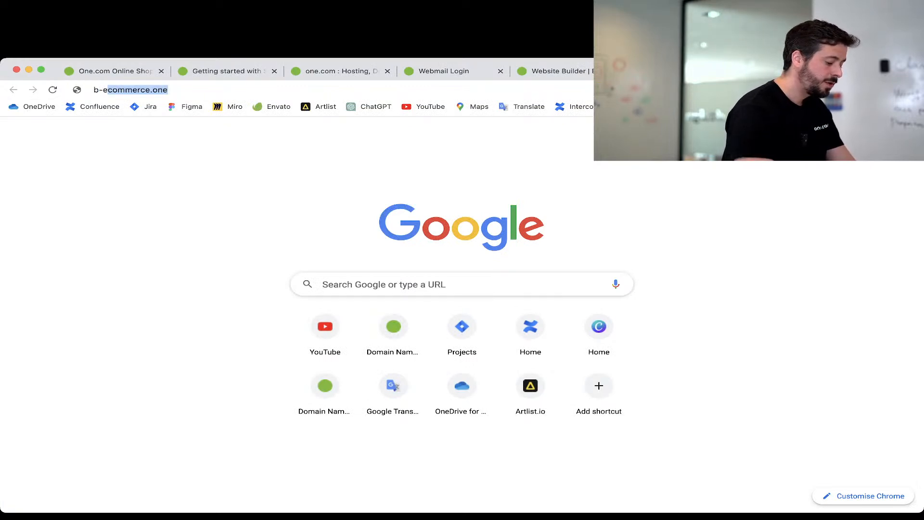
pyautogui.press('Return')
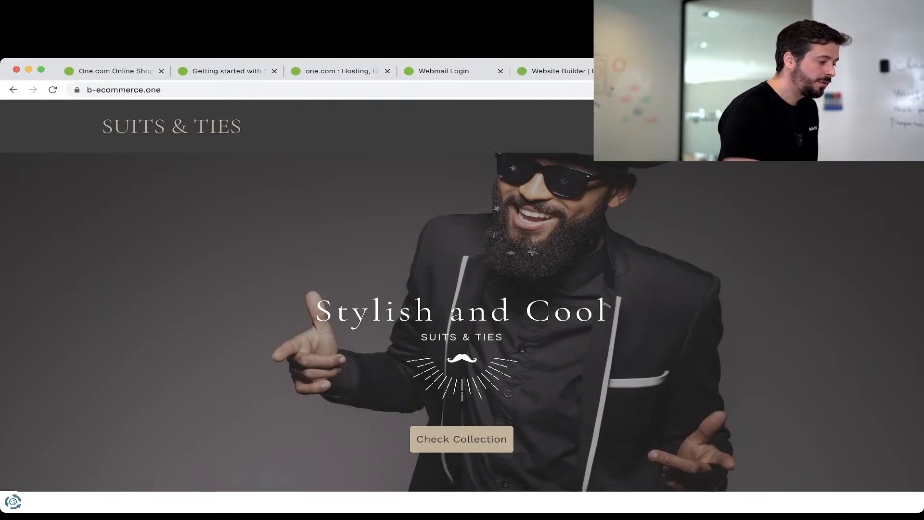
# Compare the live Products page with the new product form, leaving the promotion label empty.
pyautogui.click(683, 126)
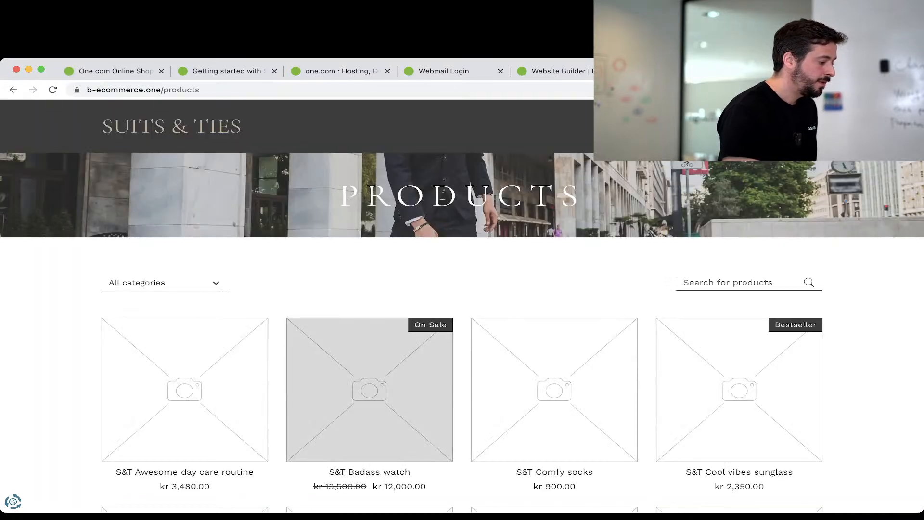
pyautogui.scroll(-2, 470, 185)
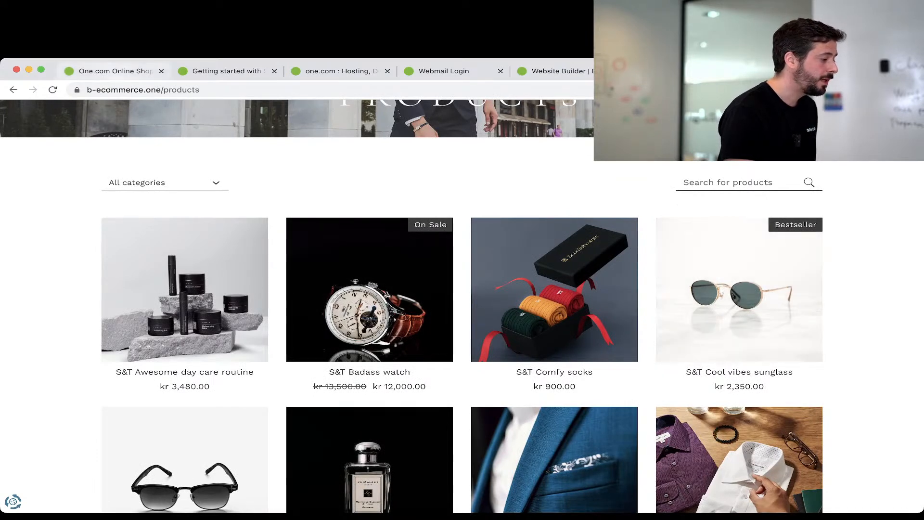
pyautogui.click(116, 71)
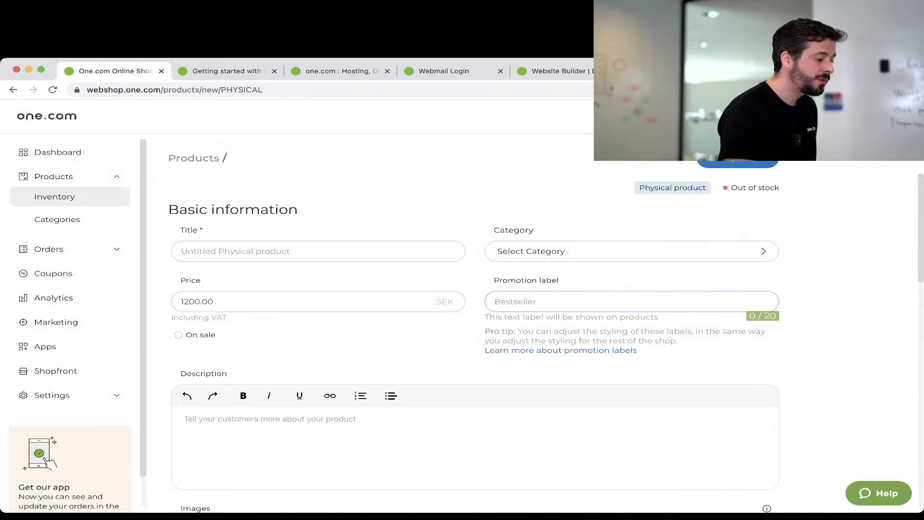
pyautogui.click(838, 308)
pyautogui.click(679, 71)
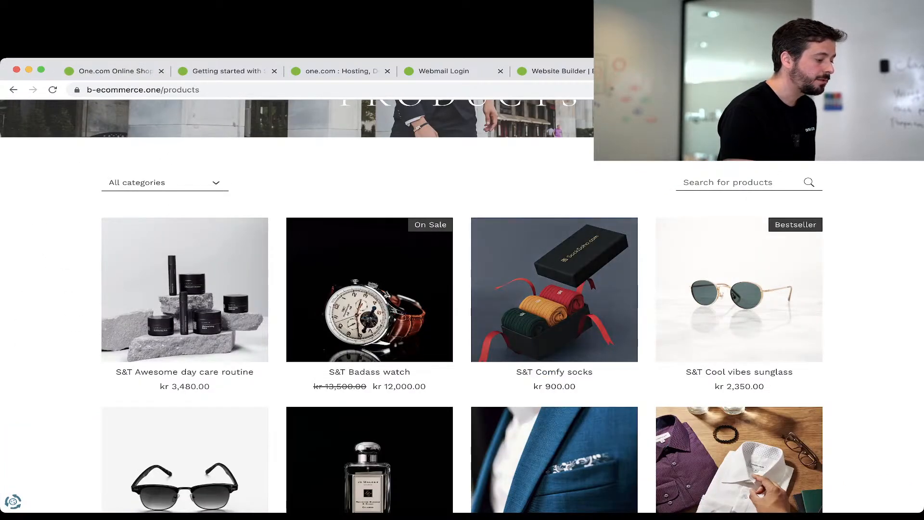
pyautogui.click(115, 71)
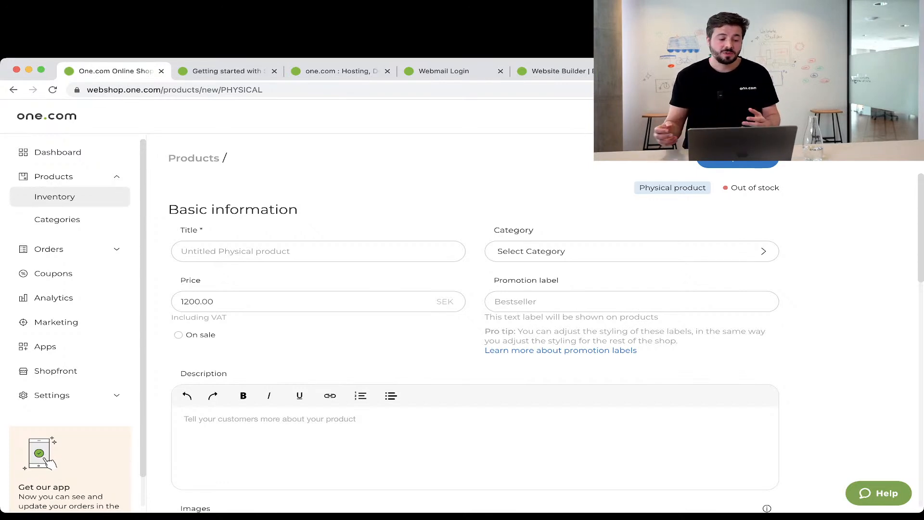
# Give the product the promotion label 'New' and put it on sale at 890 SEK.
pyautogui.click(631, 301)
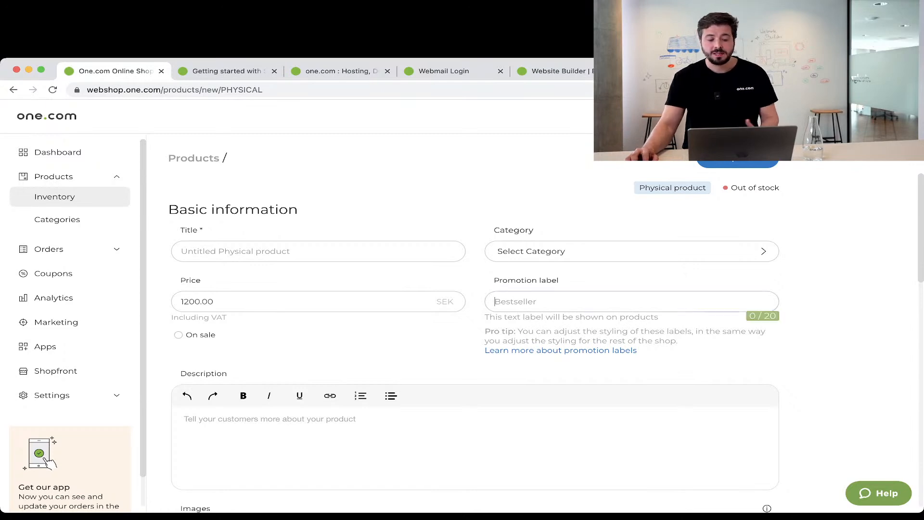
pyautogui.write('New')
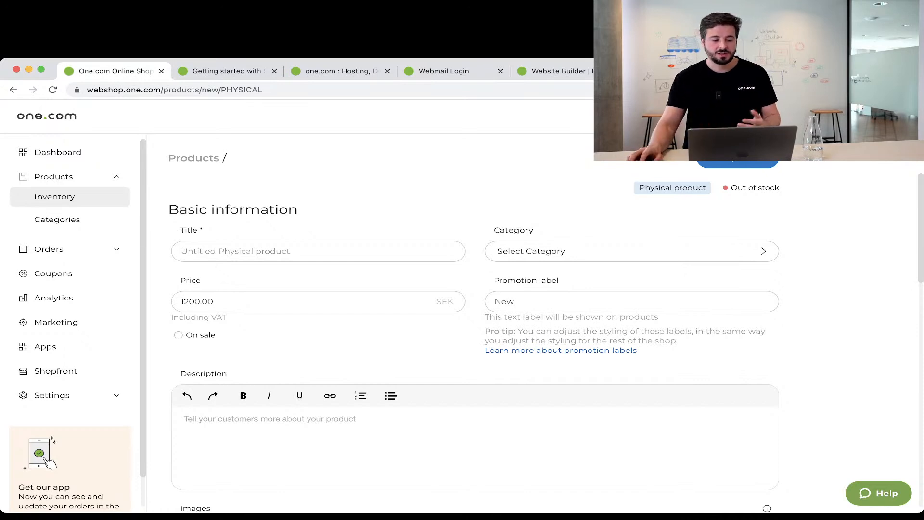
pyautogui.click(178, 335)
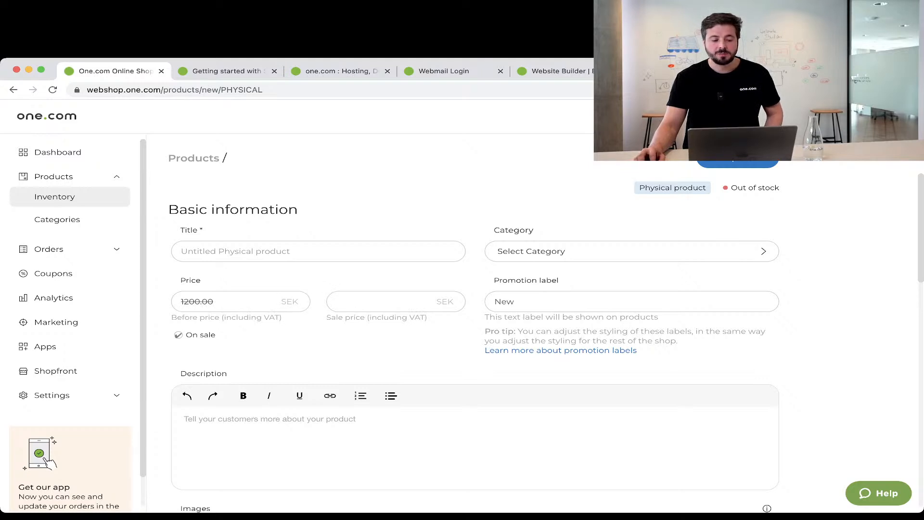
pyautogui.click(381, 301)
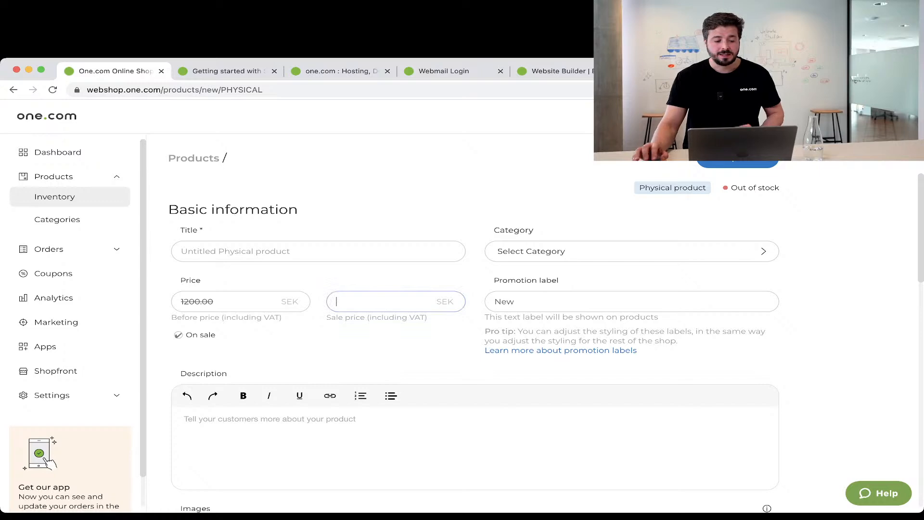
pyautogui.write('890')
pyautogui.press('Tab')
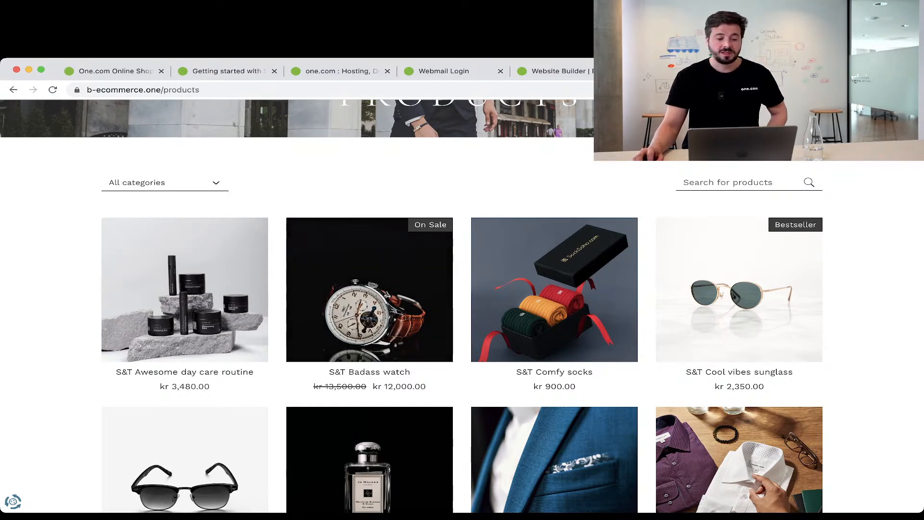
pyautogui.click(115, 71)
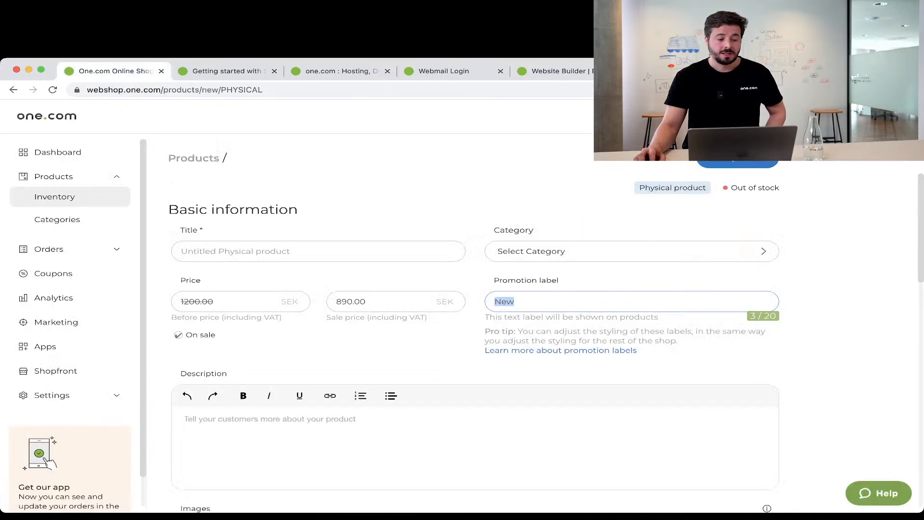
pyautogui.scroll(-3, 474, 337)
pyautogui.click(186, 267)
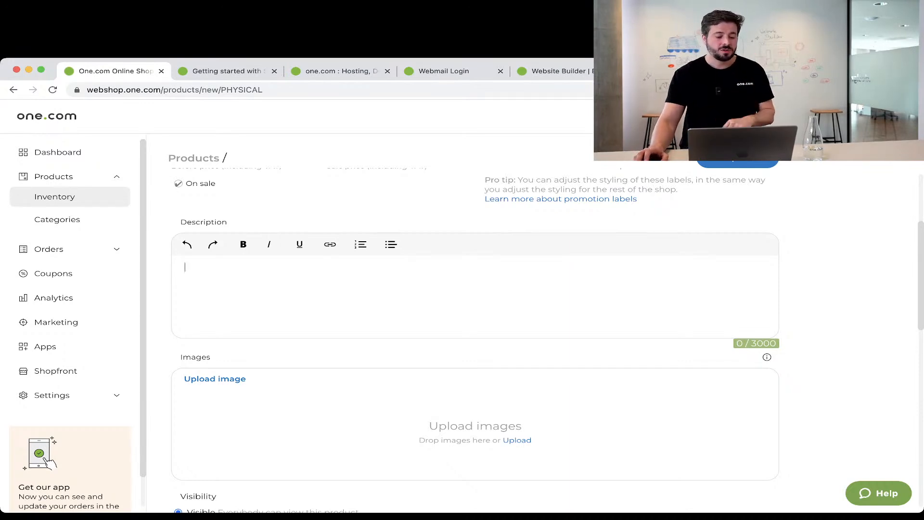
pyautogui.scroll(-2, 475, 337)
pyautogui.scroll(-5, 476, 336)
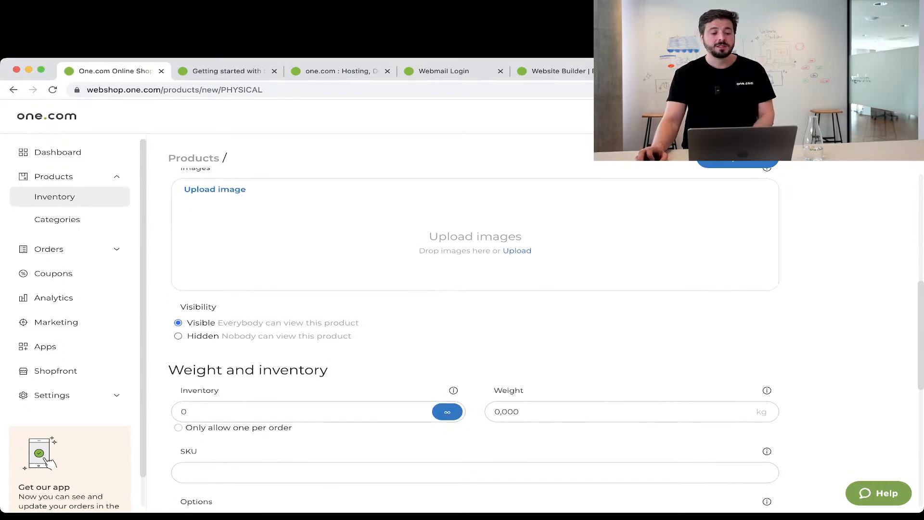
pyautogui.scroll(-1, 475, 337)
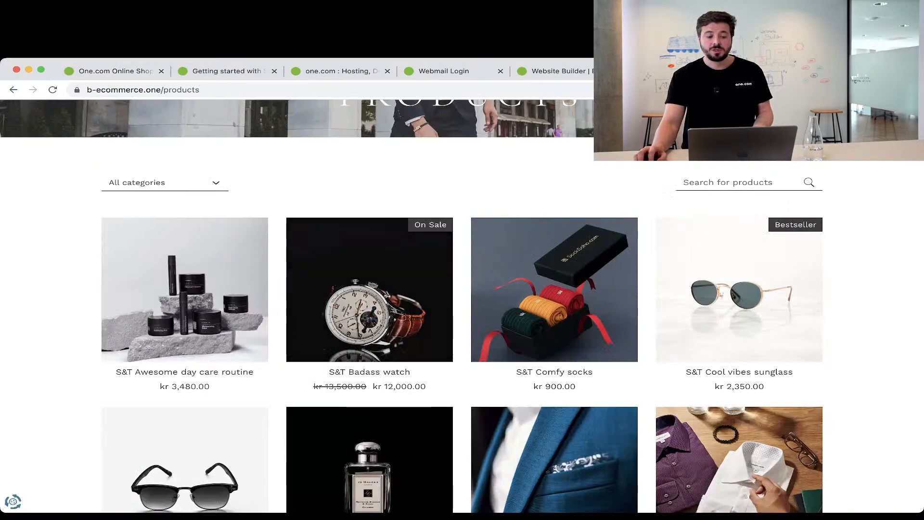
pyautogui.scroll(3, 462, 309)
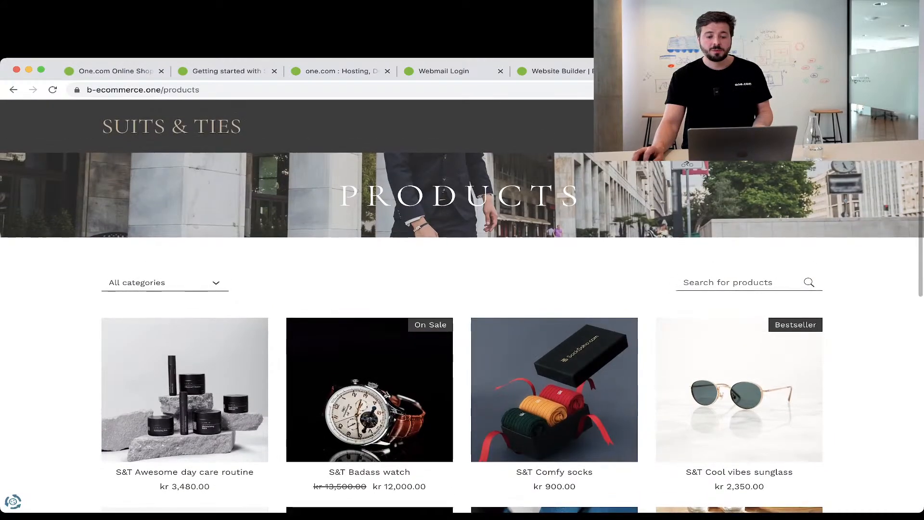
pyautogui.scroll(-2, 462, 308)
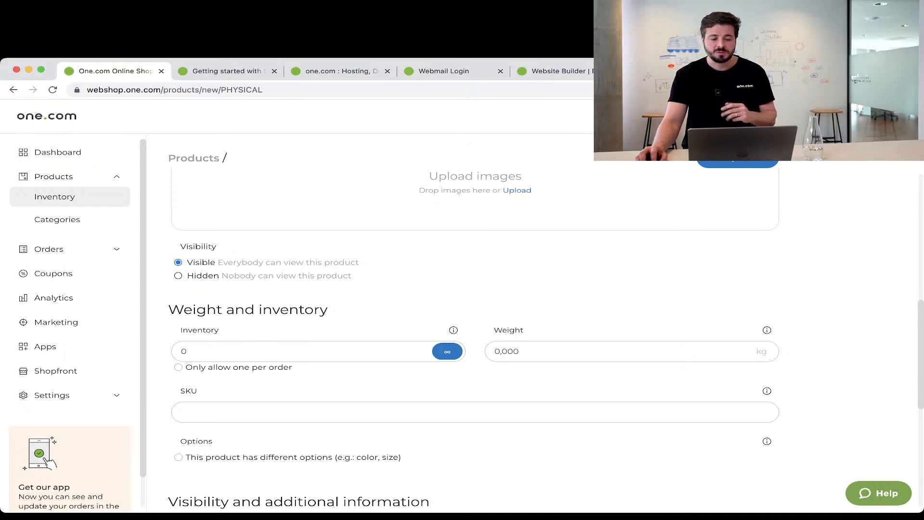
pyautogui.scroll(-3, 474, 336)
pyautogui.click(188, 266)
pyautogui.press('BackSpace')
pyautogui.write('10')
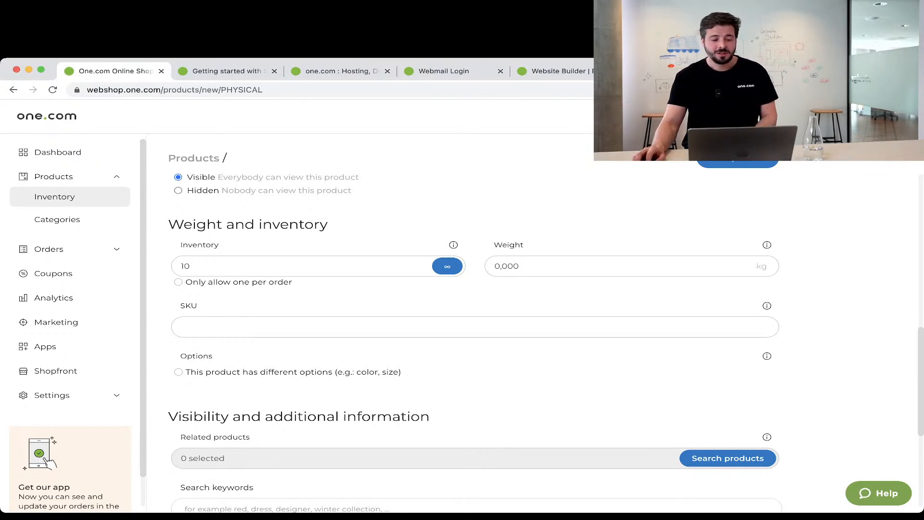
pyautogui.click(447, 266)
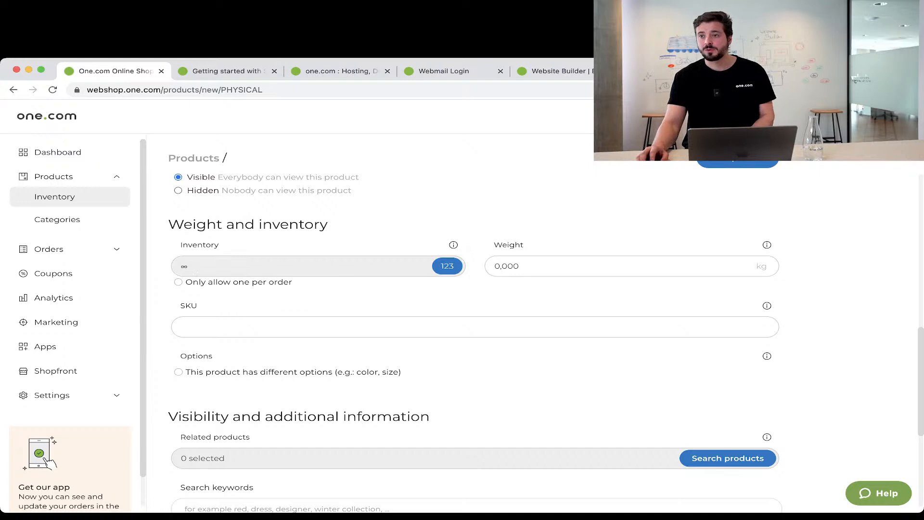
pyautogui.click(447, 265)
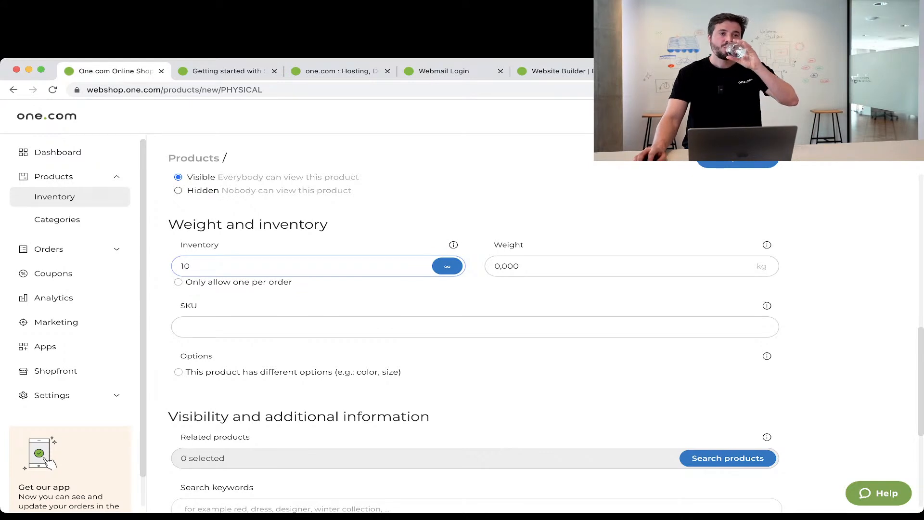
pyautogui.click(520, 266)
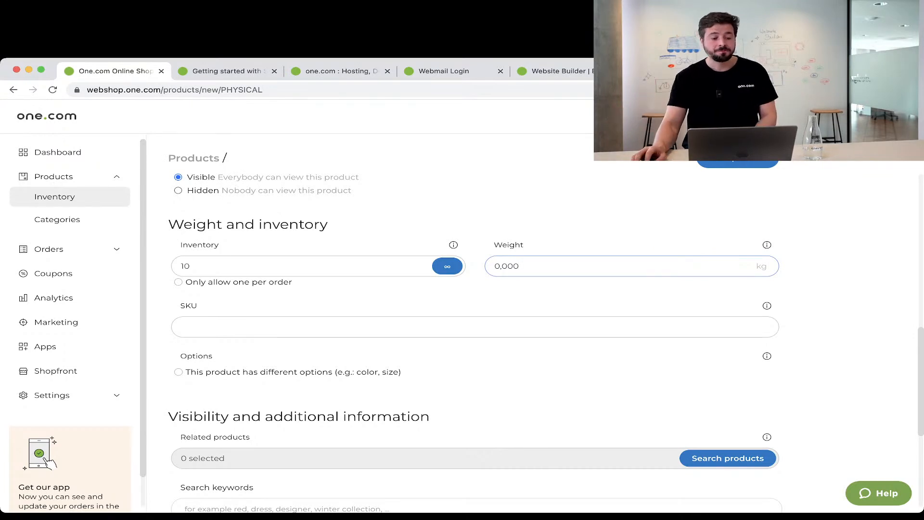
pyautogui.click(182, 327)
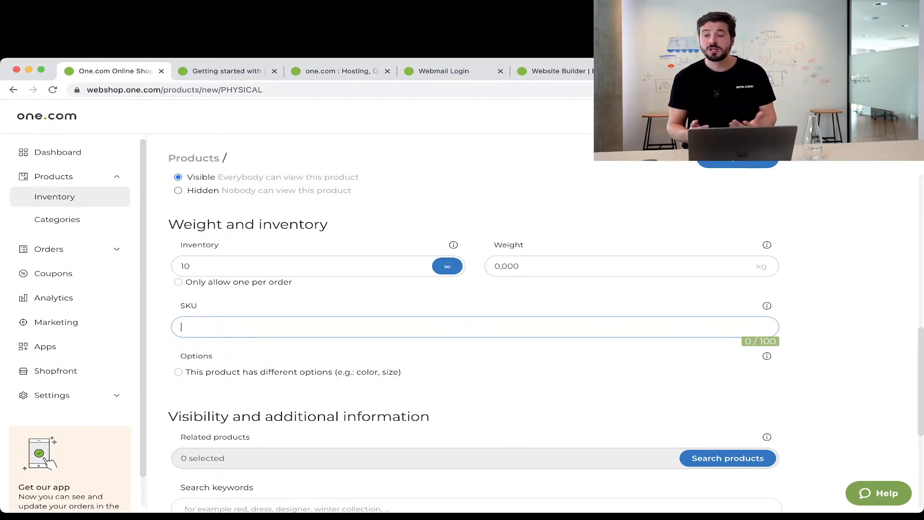
# Look over the product's search keywords, meta description and page URL fields.
pyautogui.scroll(-4, 474, 337)
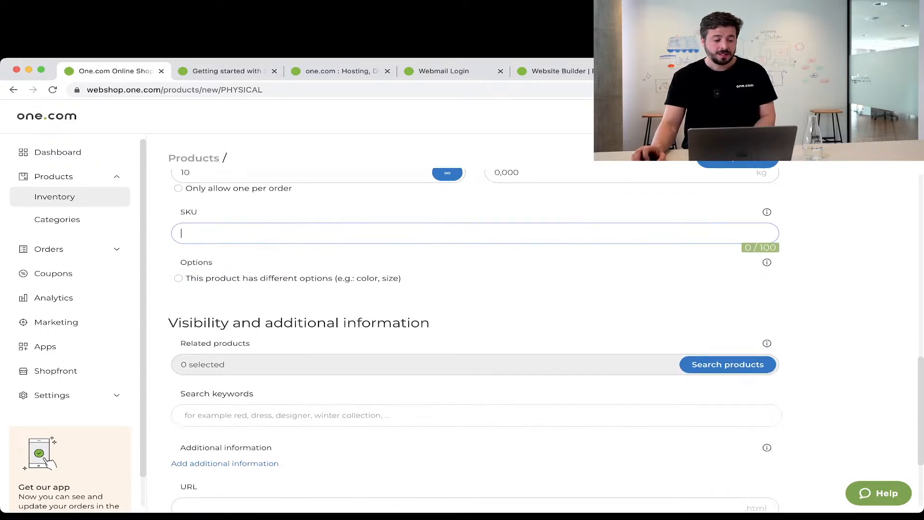
pyautogui.scroll(-2, 474, 337)
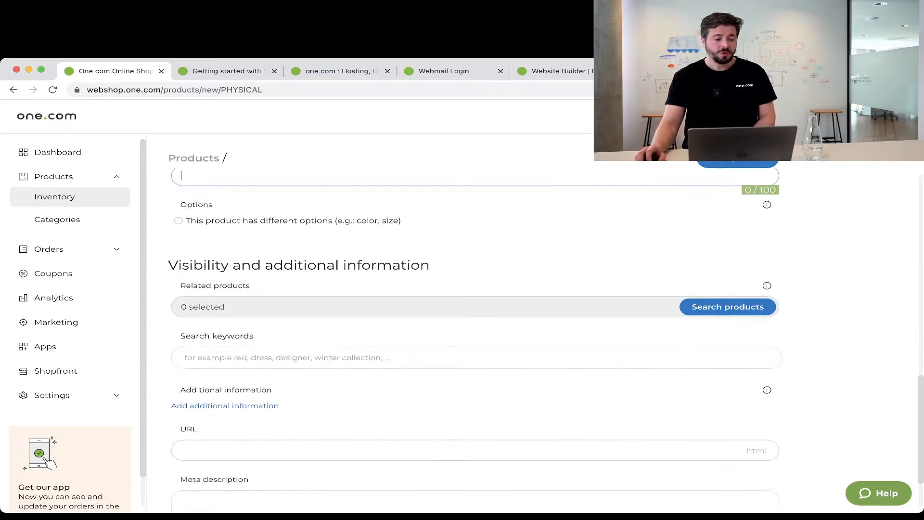
pyautogui.scroll(-2, 474, 337)
pyautogui.click(474, 294)
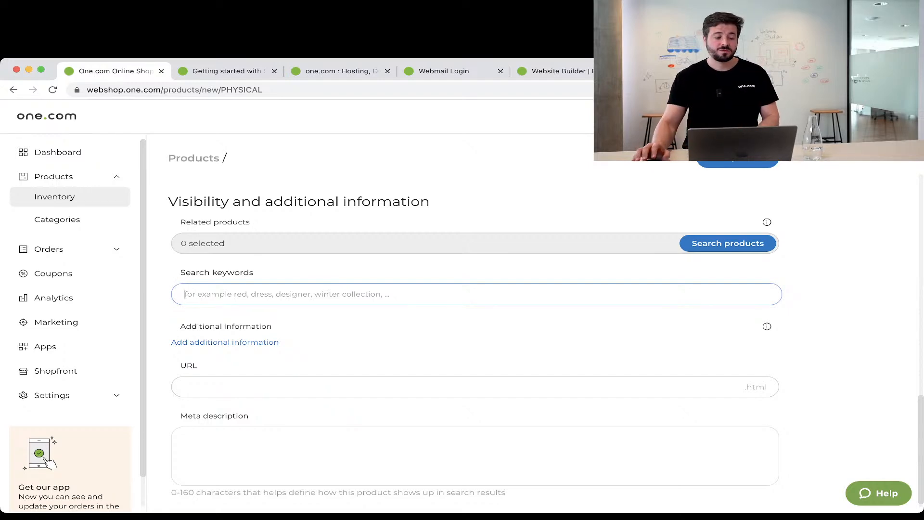
pyautogui.click(182, 437)
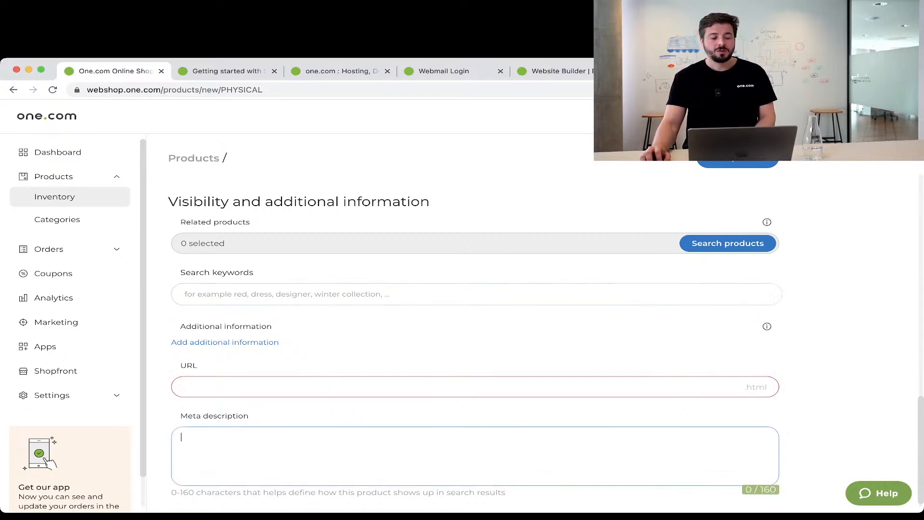
pyautogui.click(181, 387)
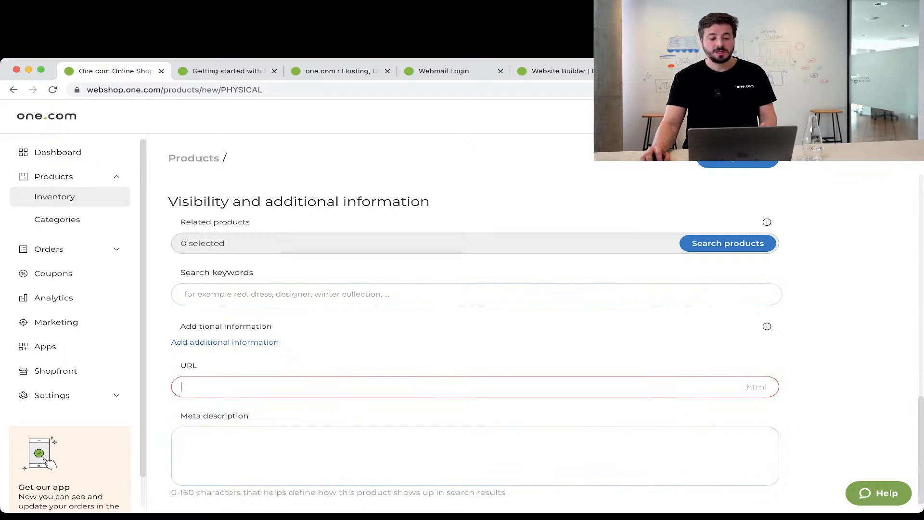
pyautogui.press('super+l')
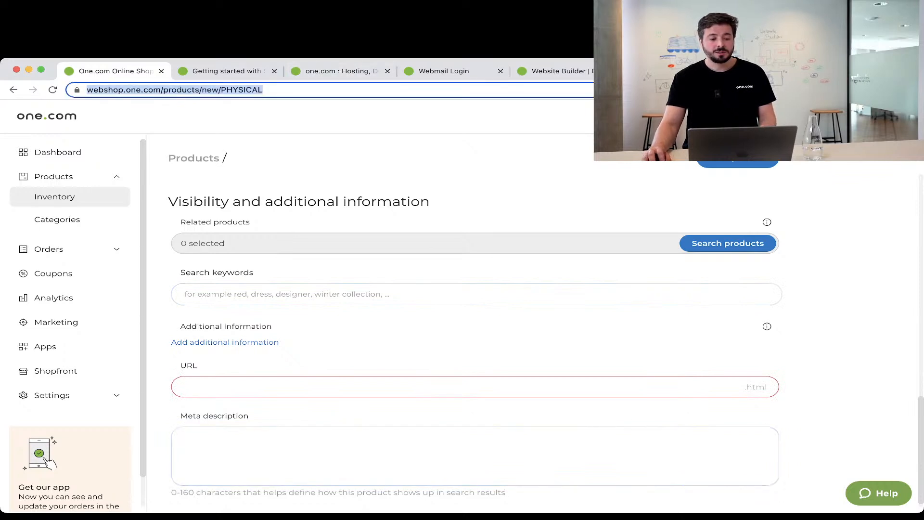
pyautogui.click(292, 90)
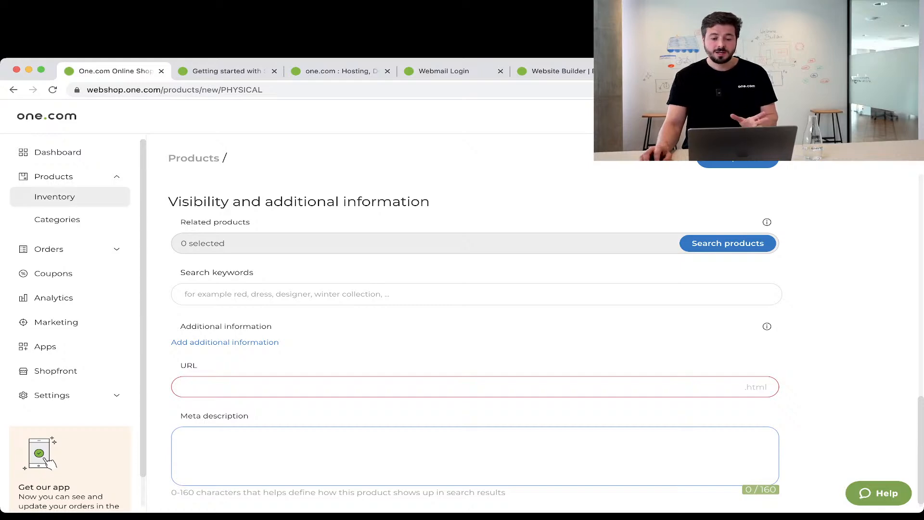
# Leave the new product form via Inventory and discard the unsaved product.
pyautogui.scroll(-1, 475, 337)
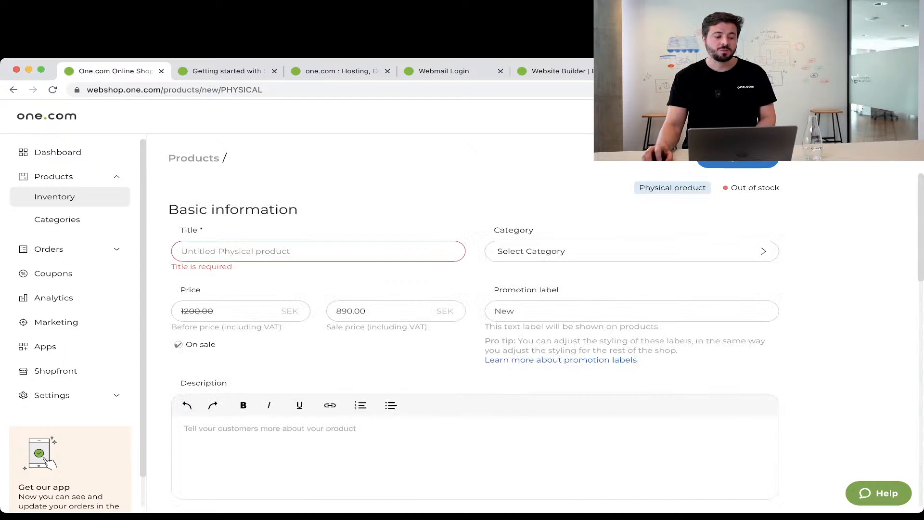
pyautogui.click(54, 197)
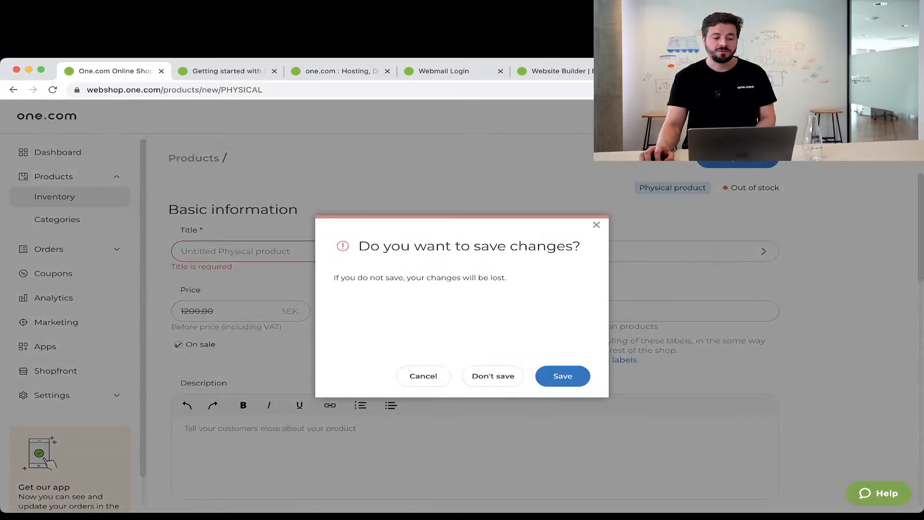
pyautogui.click(493, 376)
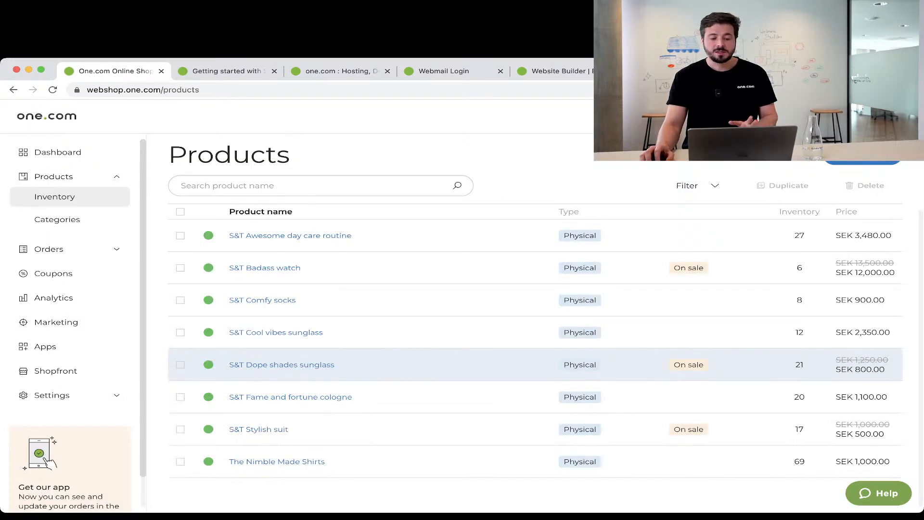
# Open the S&T Awesome day care routine product and scroll through its edit page.
pyautogui.click(290, 235)
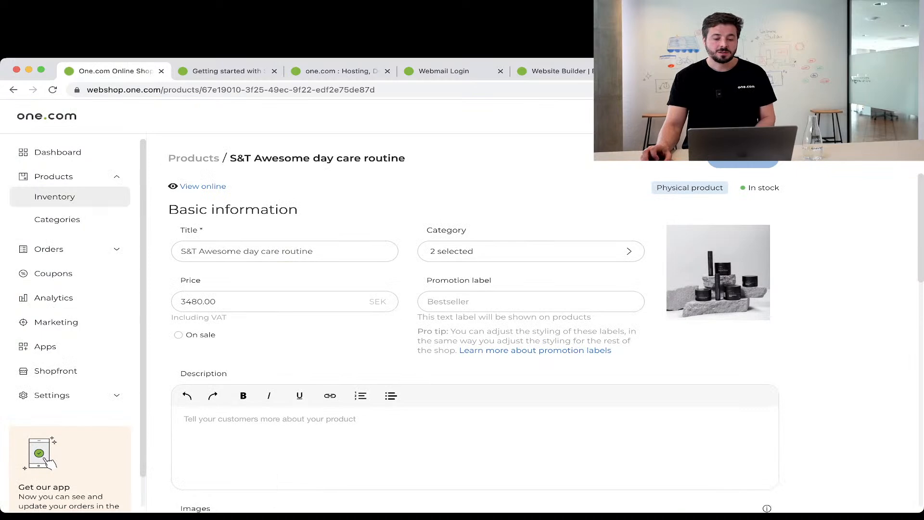
pyautogui.scroll(-5, 475, 337)
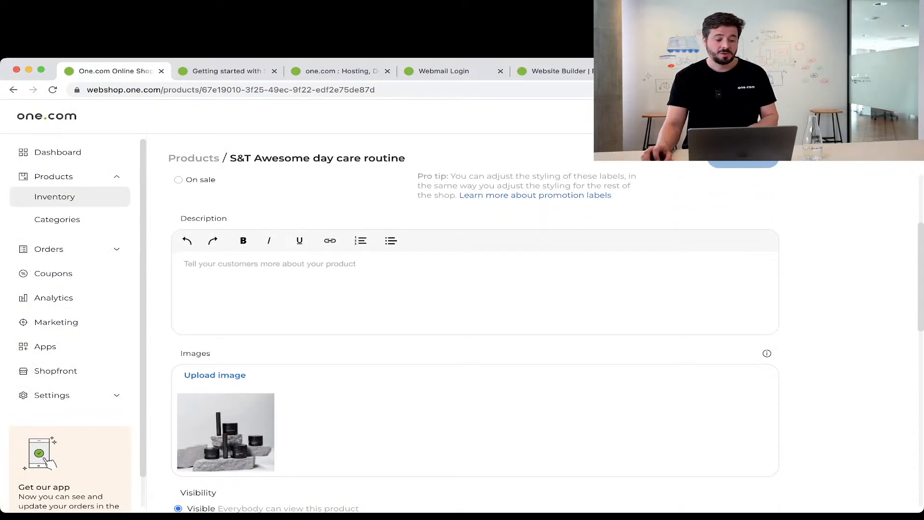
pyautogui.scroll(-3, 475, 336)
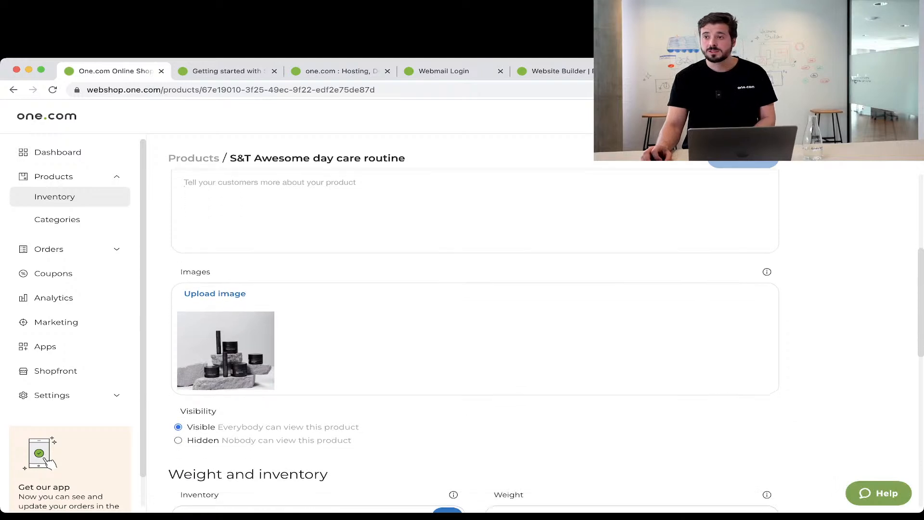
pyautogui.scroll(-3, 226, 260)
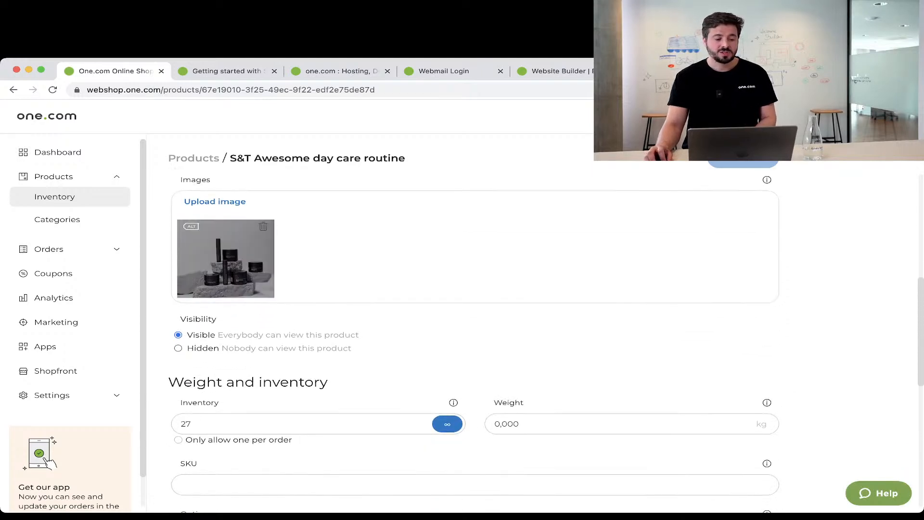
pyautogui.scroll(-10, 475, 337)
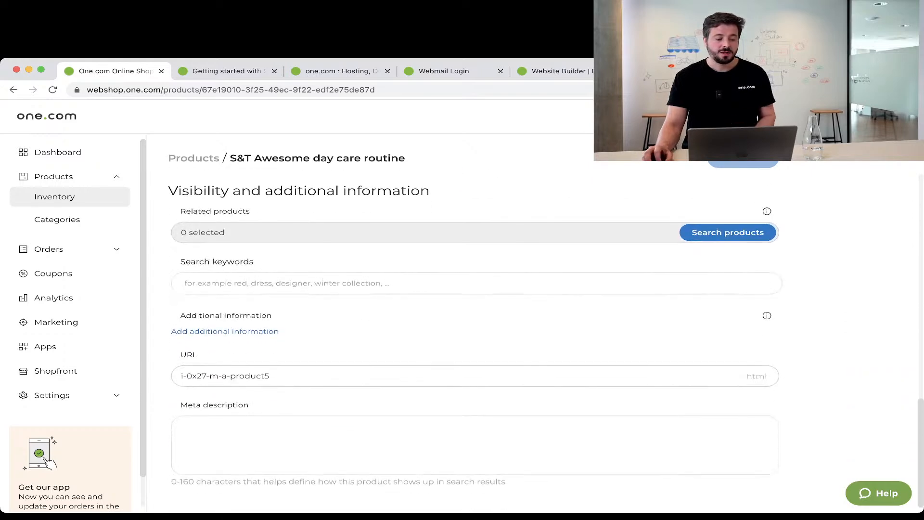
pyautogui.scroll(15, 475, 337)
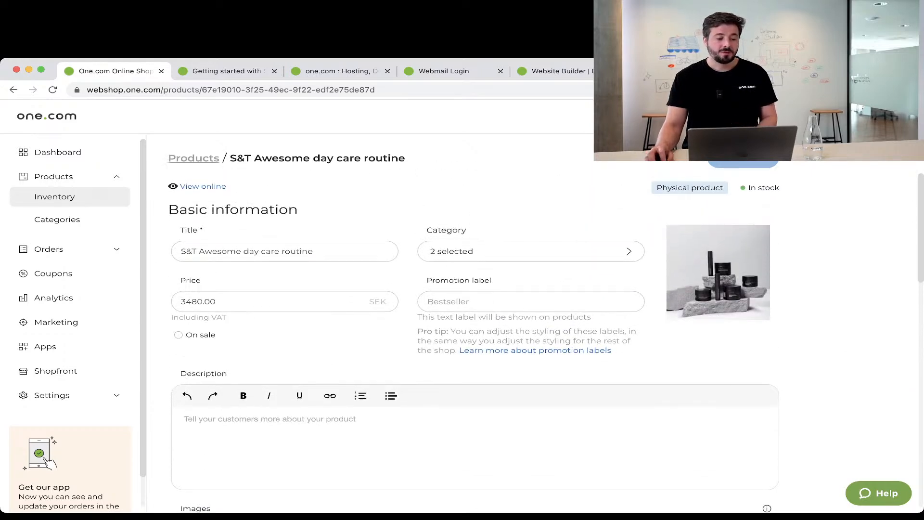
pyautogui.click(57, 219)
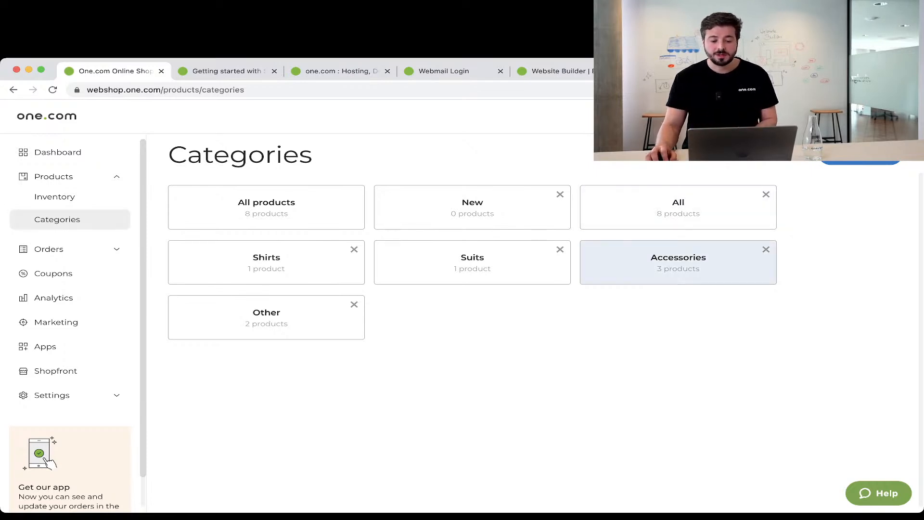
# Create a new product category named Necklace and save it.
pyautogui.click(861, 155)
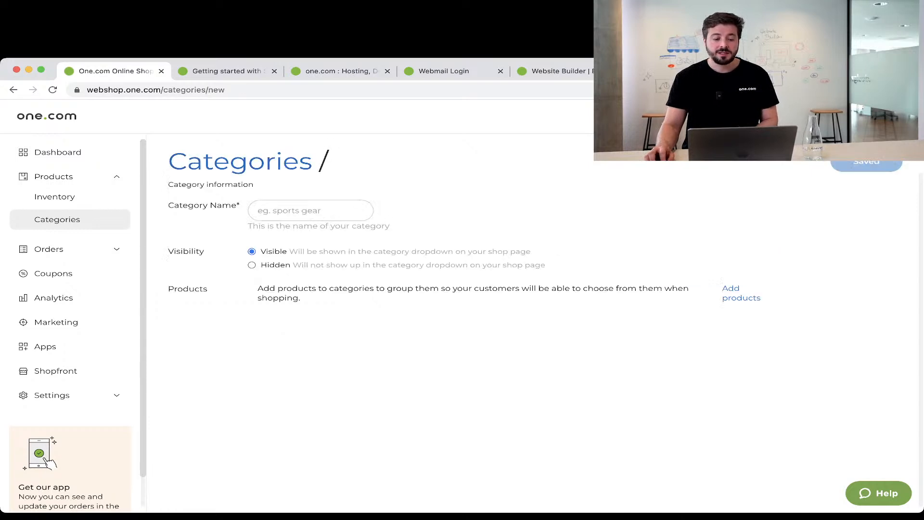
pyautogui.click(310, 210)
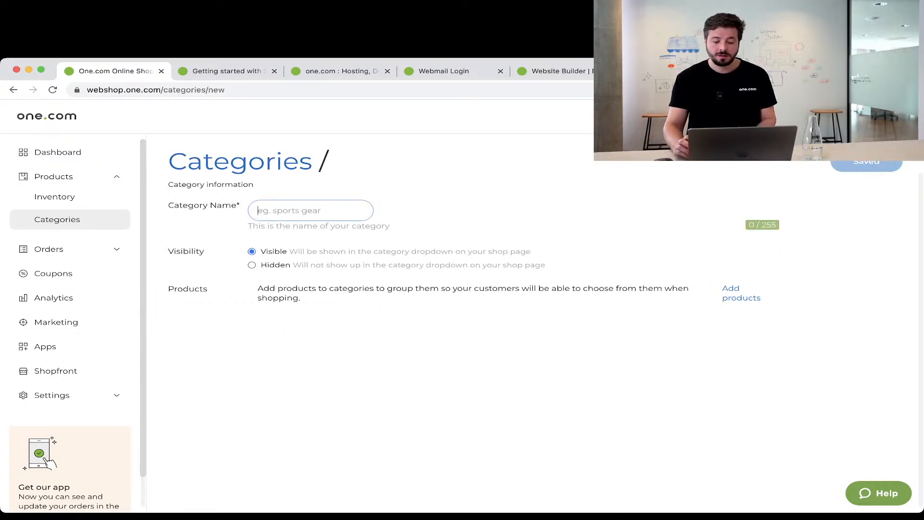
pyautogui.write('Necklace')
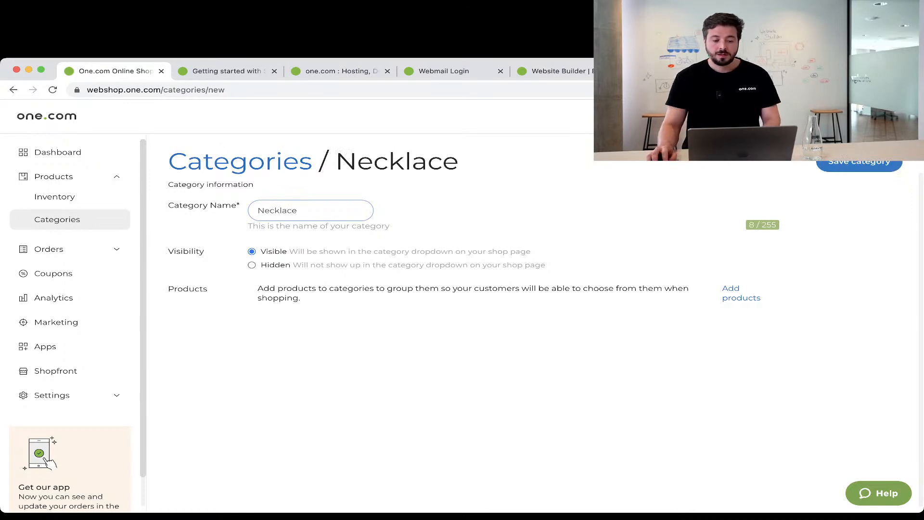
pyautogui.click(859, 164)
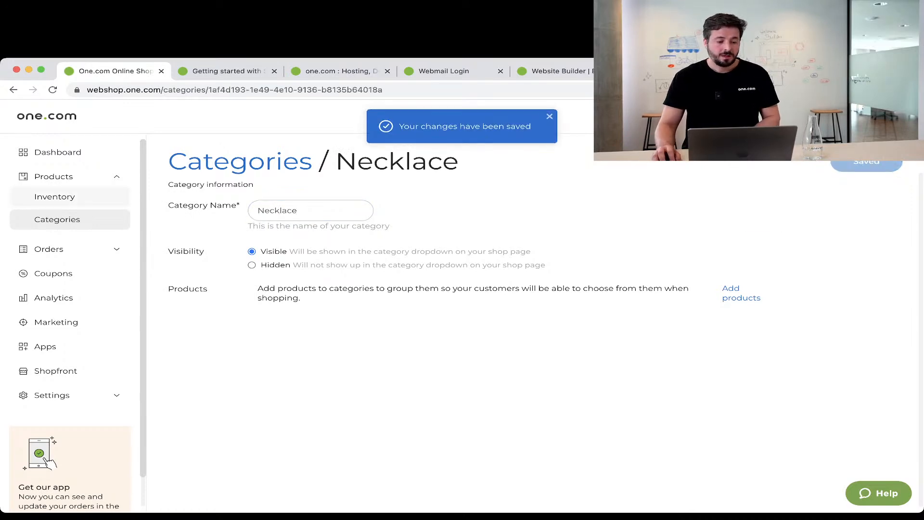
# Reopen the Necklace category and bring up the products available to add.
pyautogui.click(57, 220)
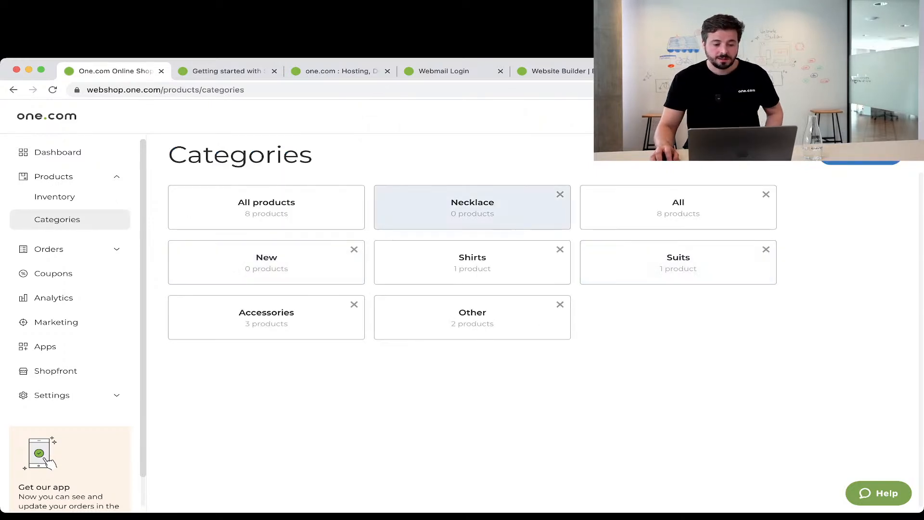
pyautogui.click(472, 207)
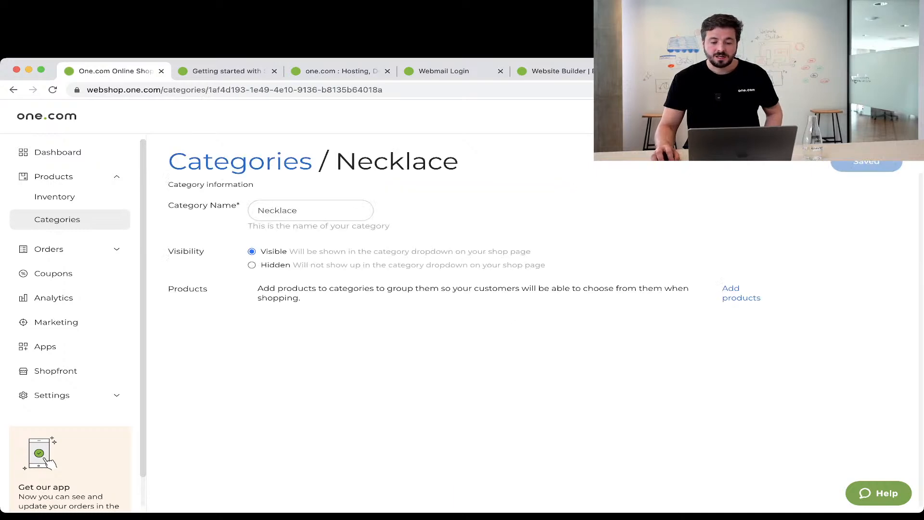
pyautogui.click(741, 293)
# Add S&T Badass watch, S&T Comfy socks and S&T Cool vibes sunglass to Necklace.
pyautogui.scroll(-2, 462, 317)
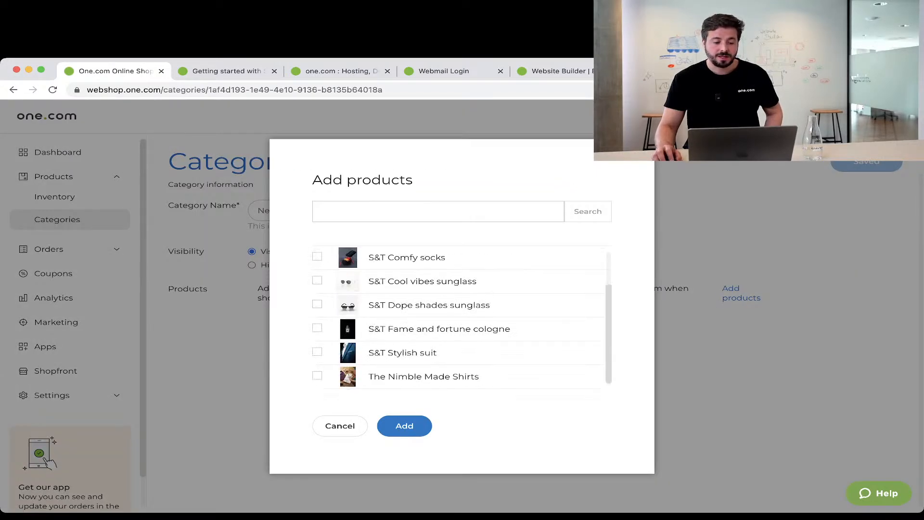
pyautogui.scroll(2, 460, 318)
pyautogui.click(317, 280)
pyautogui.click(317, 304)
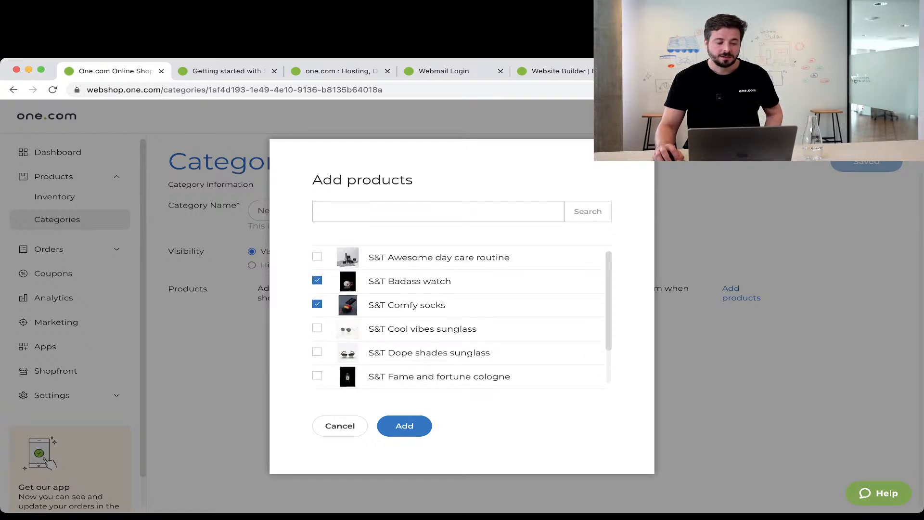
pyautogui.click(317, 327)
pyautogui.click(404, 425)
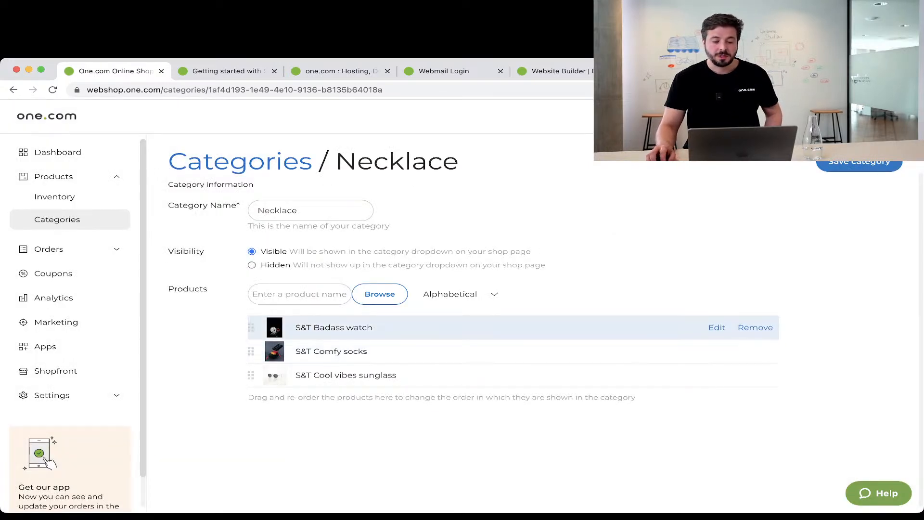
# Remove all three products from the Necklace category again.
pyautogui.click(755, 327)
pyautogui.click(755, 327)
pyautogui.click(755, 327)
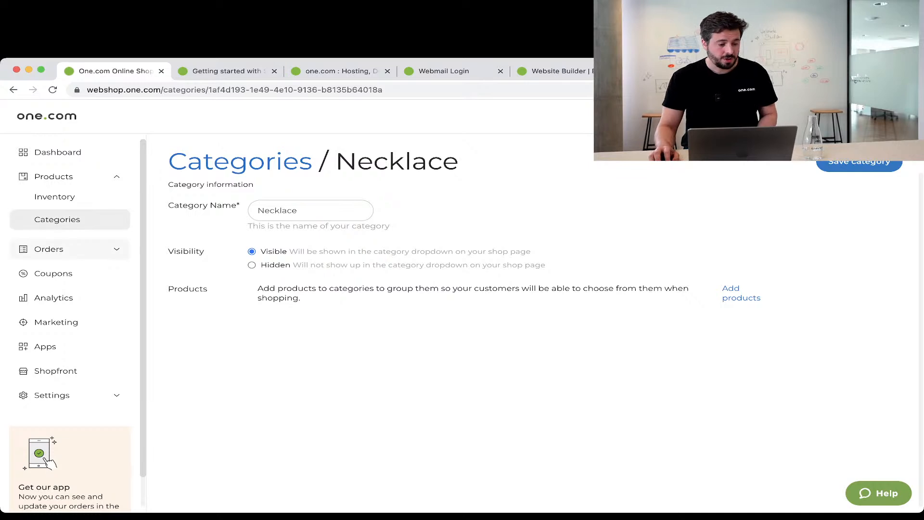
# Go to Orders > Current orders without saving the category changes.
pyautogui.click(68, 249)
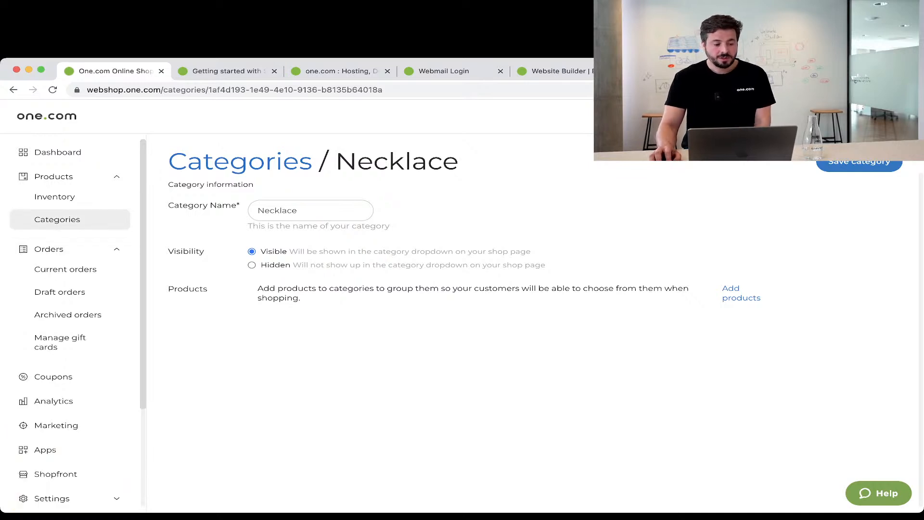
pyautogui.click(65, 269)
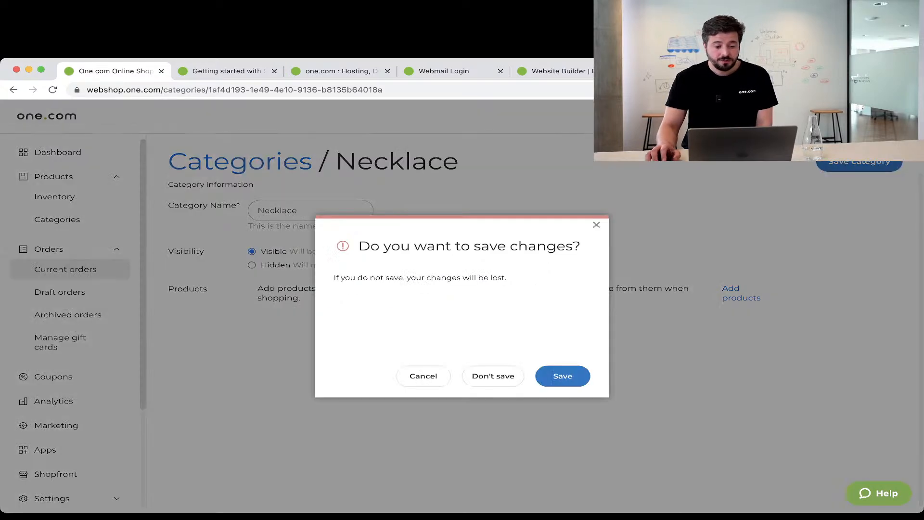
pyautogui.click(492, 376)
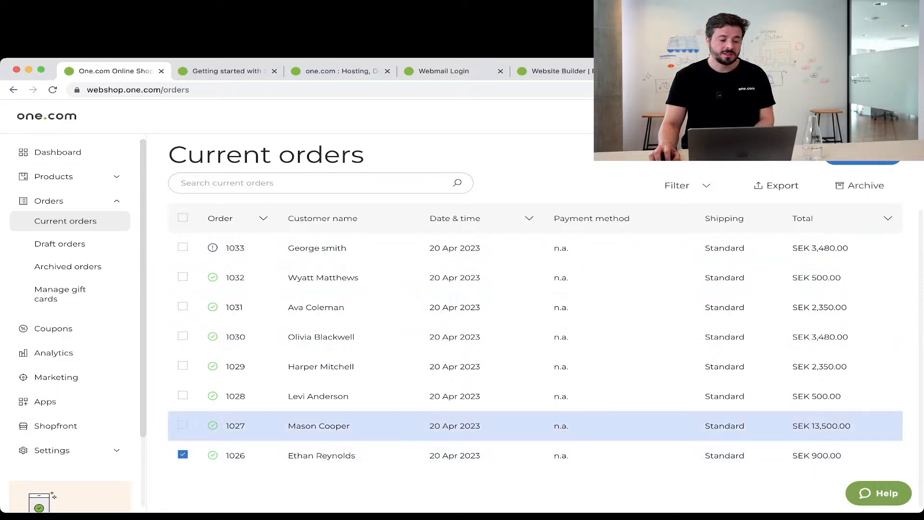
# Archive the SEK 900 and SEK 13,500 orders from Current orders.
pyautogui.click(319, 426)
pyautogui.click(65, 222)
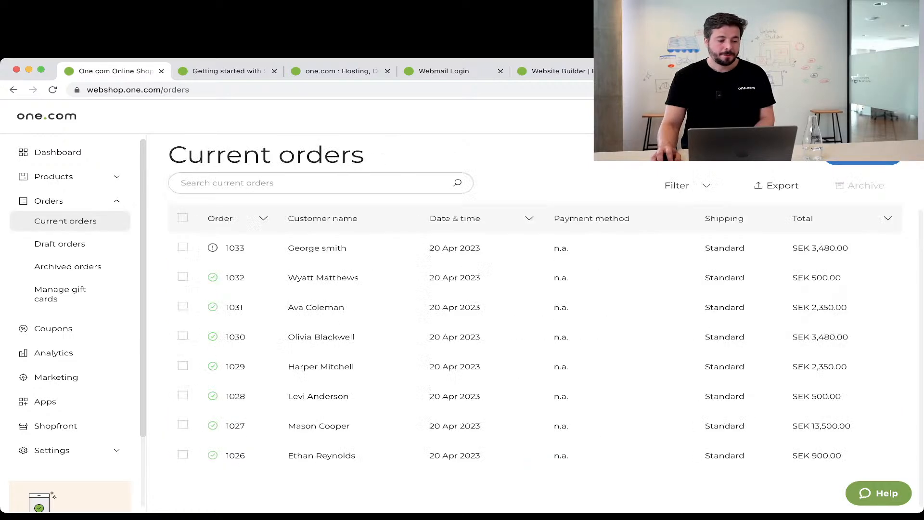
pyautogui.click(183, 454)
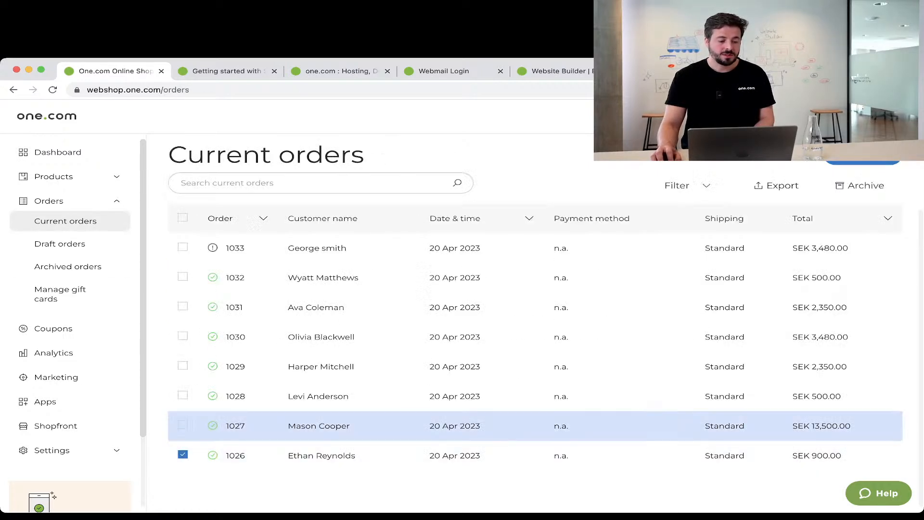
pyautogui.click(183, 425)
pyautogui.click(860, 185)
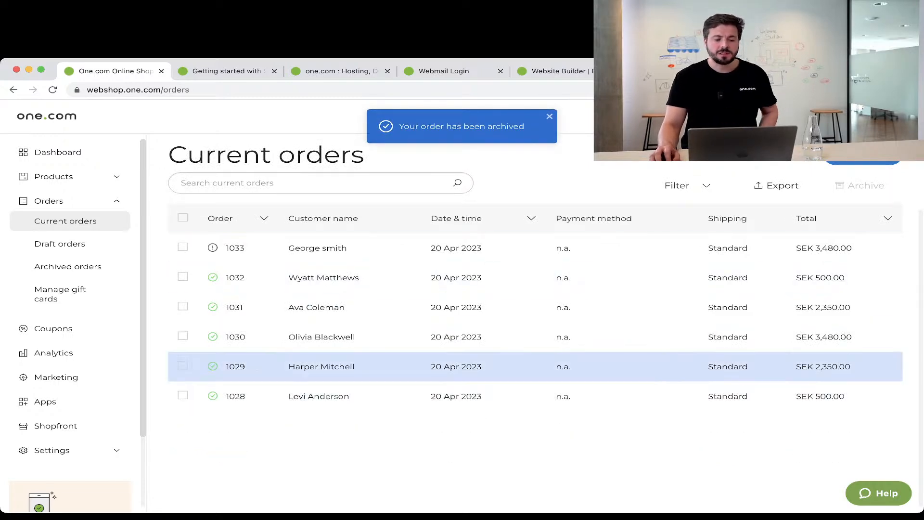
pyautogui.moveTo(213, 247)
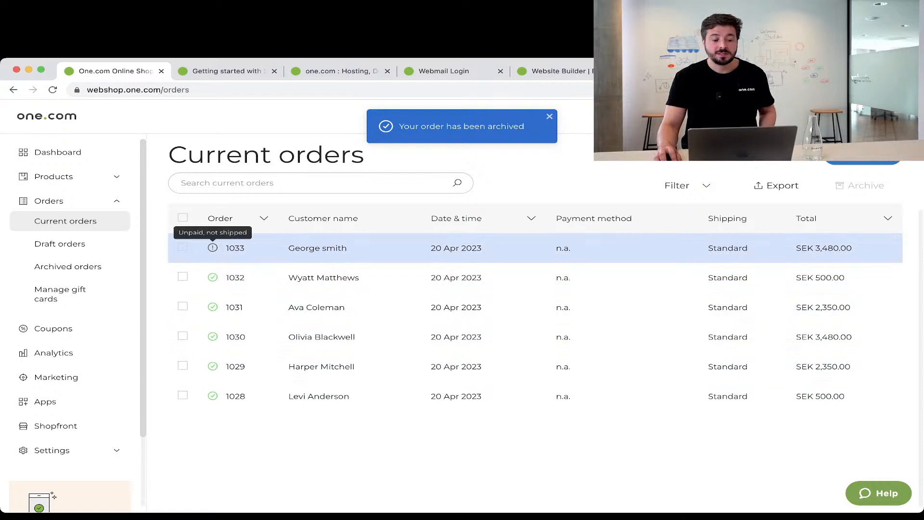
pyautogui.moveTo(213, 307)
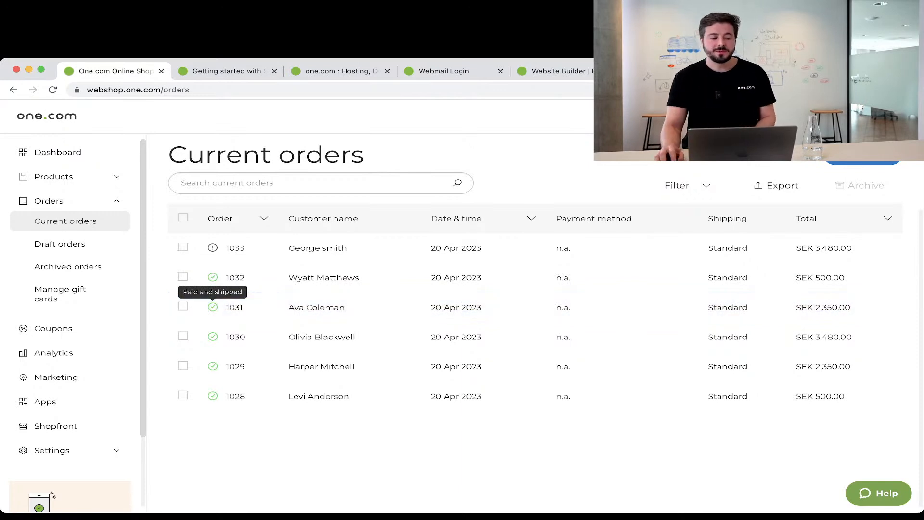
# Check Archived orders, then review the SEK 500 S&T Stylish suit order's details and history.
pyautogui.click(68, 266)
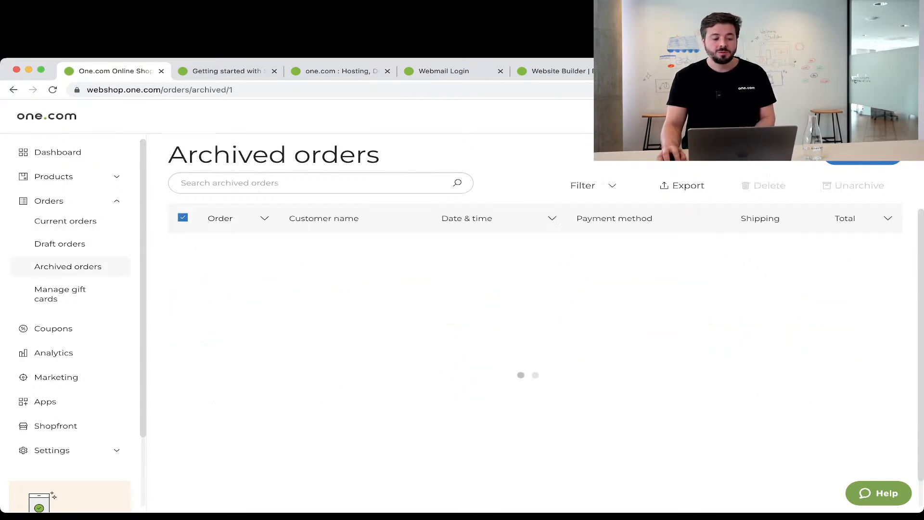
pyautogui.scroll(-1, 481, 327)
pyautogui.scroll(1, 482, 320)
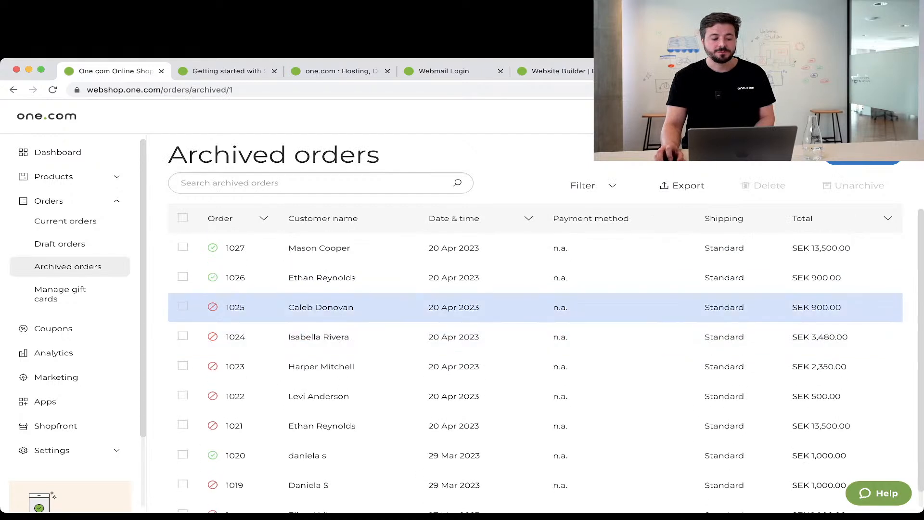
pyautogui.click(66, 220)
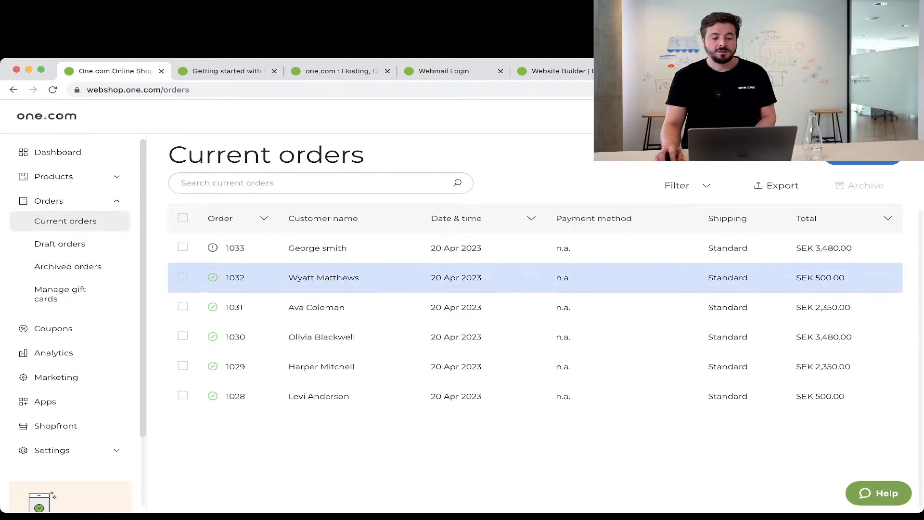
pyautogui.click(324, 277)
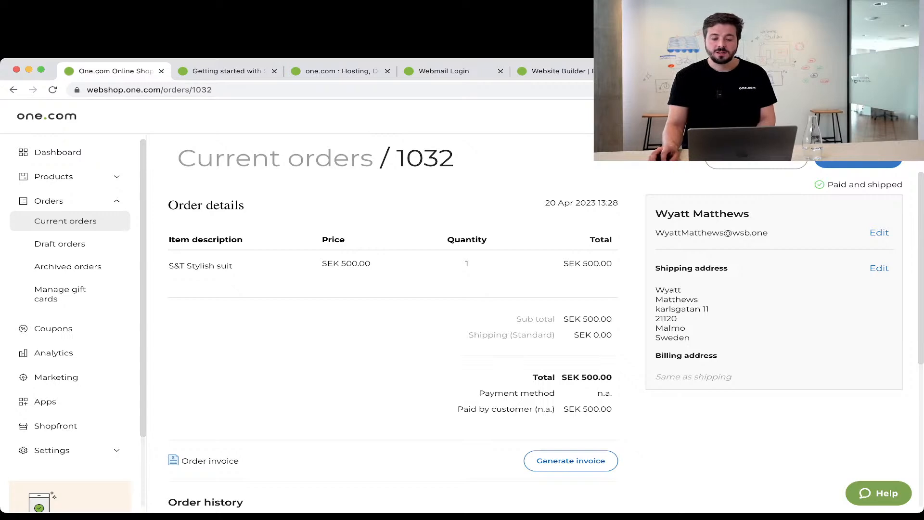
pyautogui.scroll(-5, 393, 337)
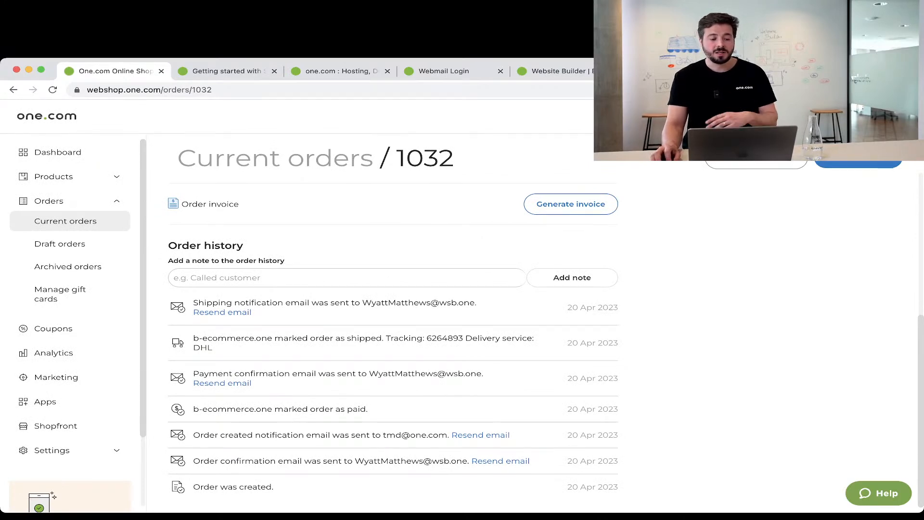
pyautogui.scroll(5, 393, 337)
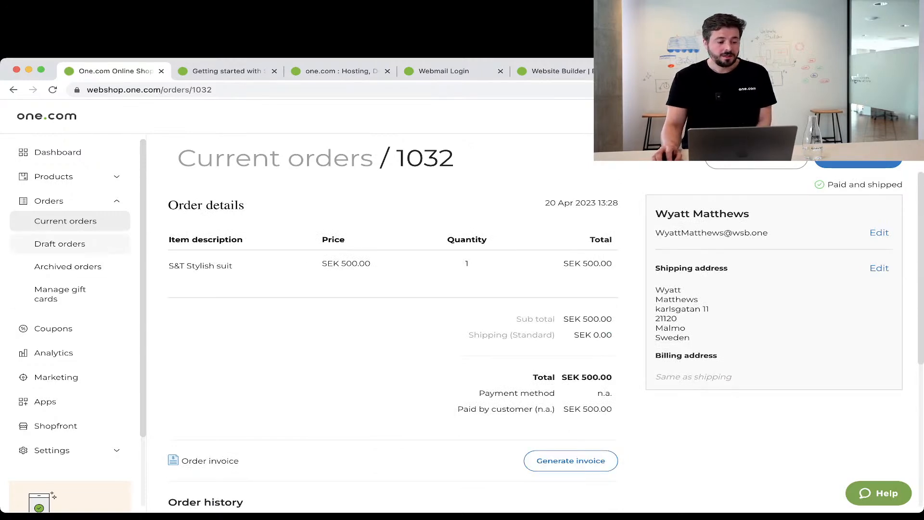
# Pass through Archived orders and Manage gift cards to reach the empty Coupons page.
pyautogui.click(68, 266)
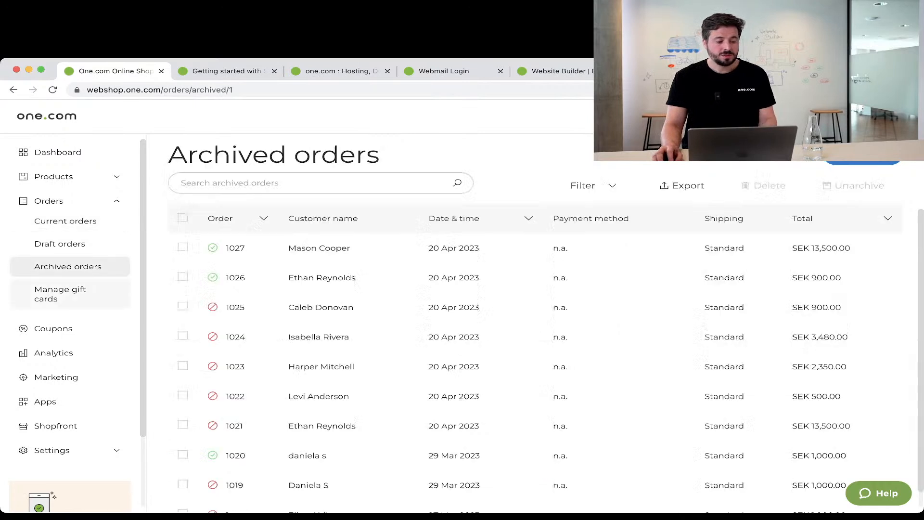
pyautogui.click(60, 294)
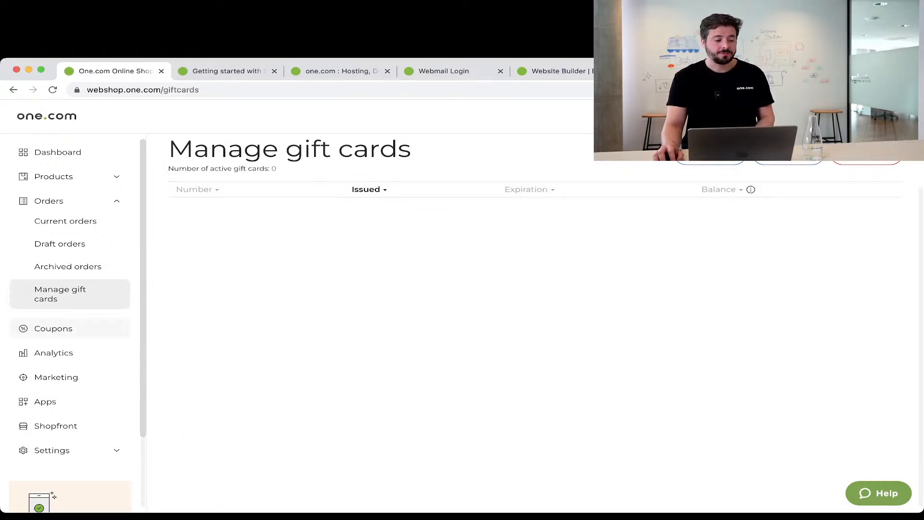
pyautogui.click(53, 328)
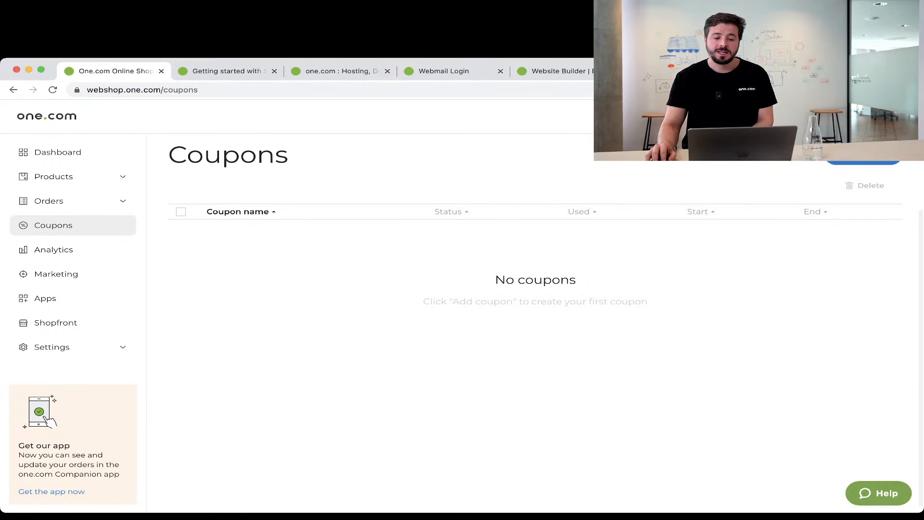
# Enter coupon code SPRING50 with a 50% discount applied to the entire order.
pyautogui.click(863, 155)
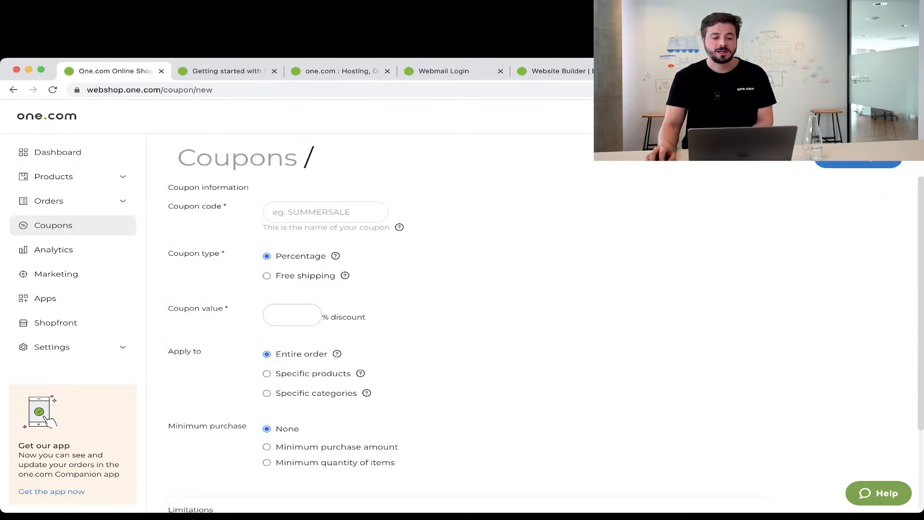
pyautogui.click(325, 212)
pyautogui.write('SPRING')
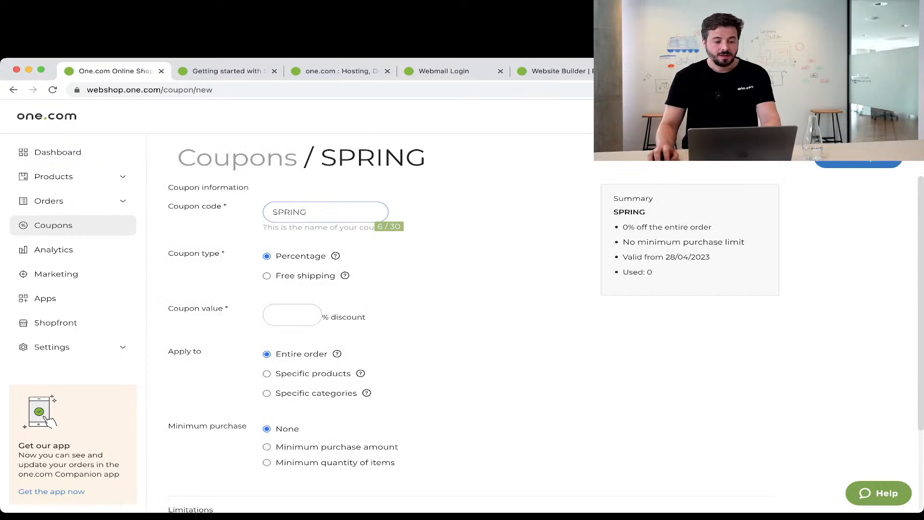
pyautogui.write('50')
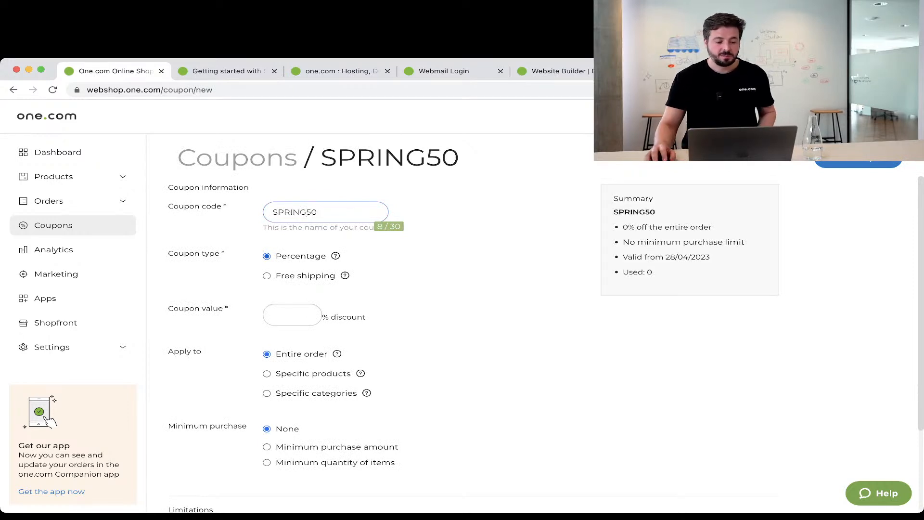
pyautogui.click(292, 315)
pyautogui.write('50')
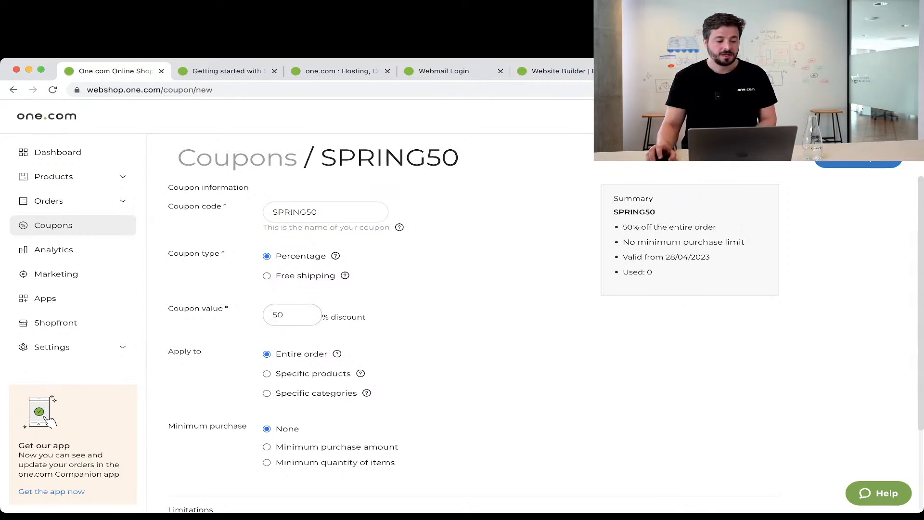
pyautogui.scroll(-3, 462, 337)
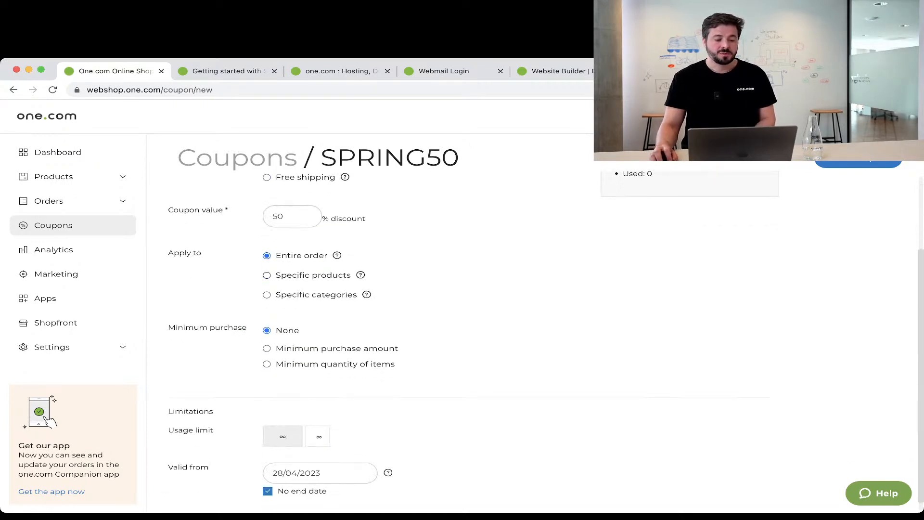
pyautogui.click(266, 275)
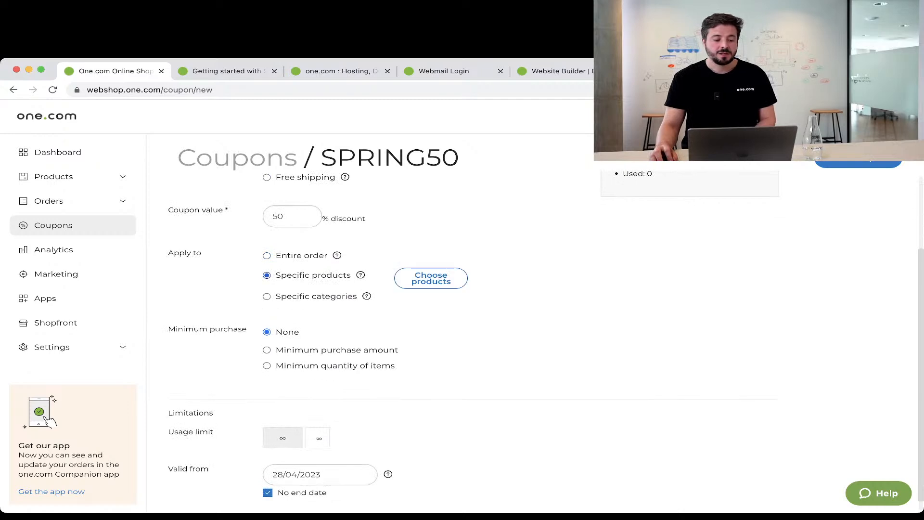
pyautogui.click(267, 255)
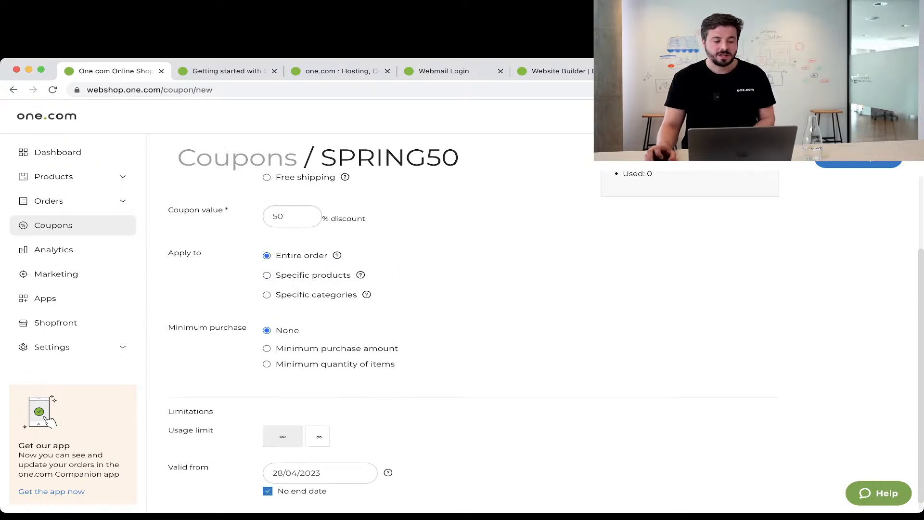
pyautogui.scroll(-1, 462, 336)
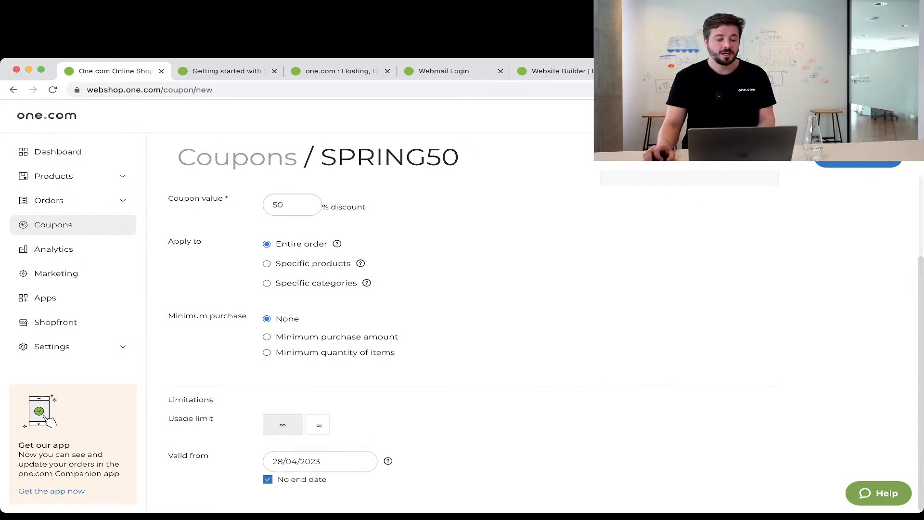
pyautogui.scroll(3, 462, 313)
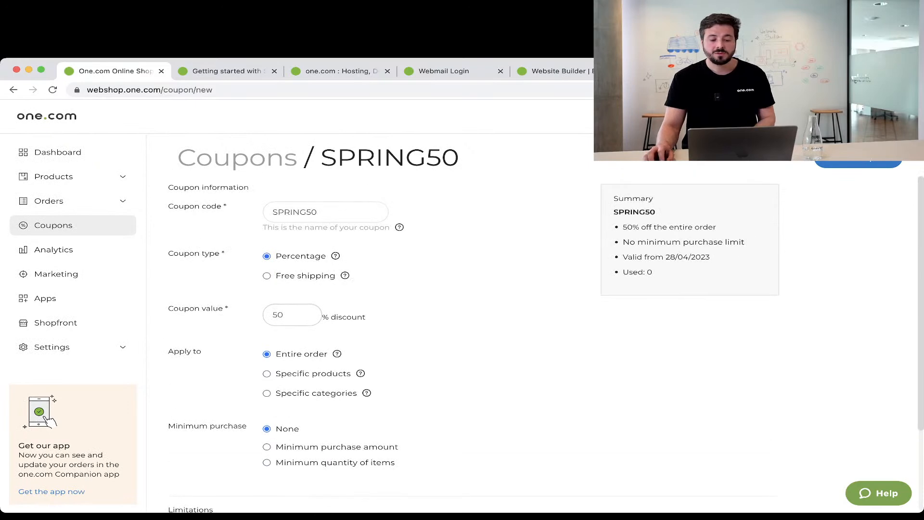
# Save the SPRING50 coupon and return to the Coupons list.
pyautogui.click(858, 159)
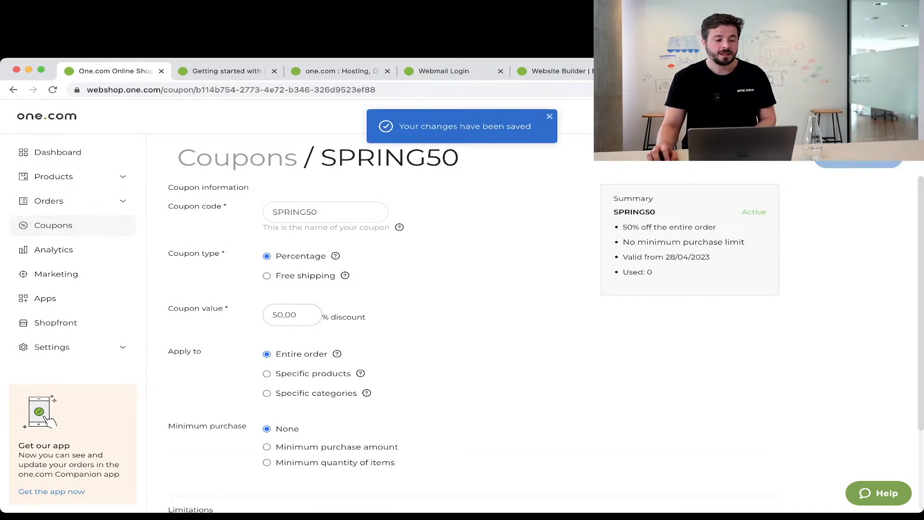
pyautogui.click(54, 225)
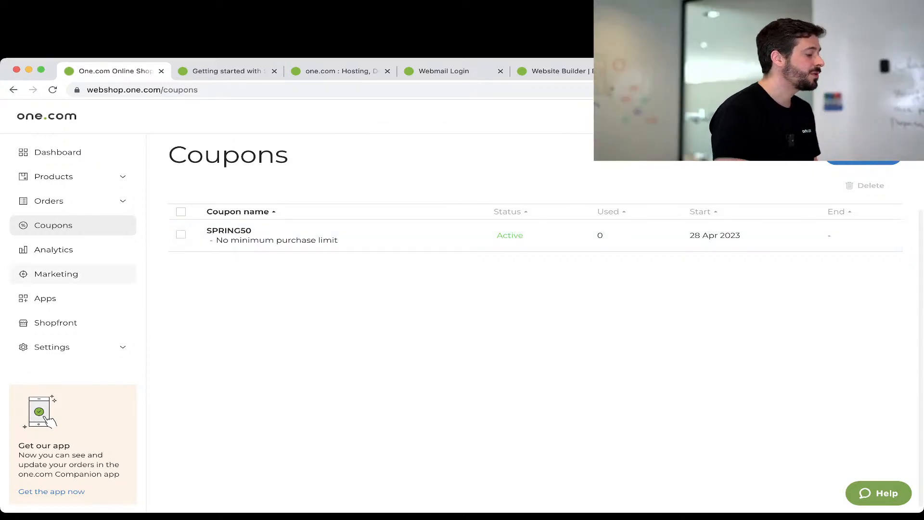
pyautogui.click(54, 249)
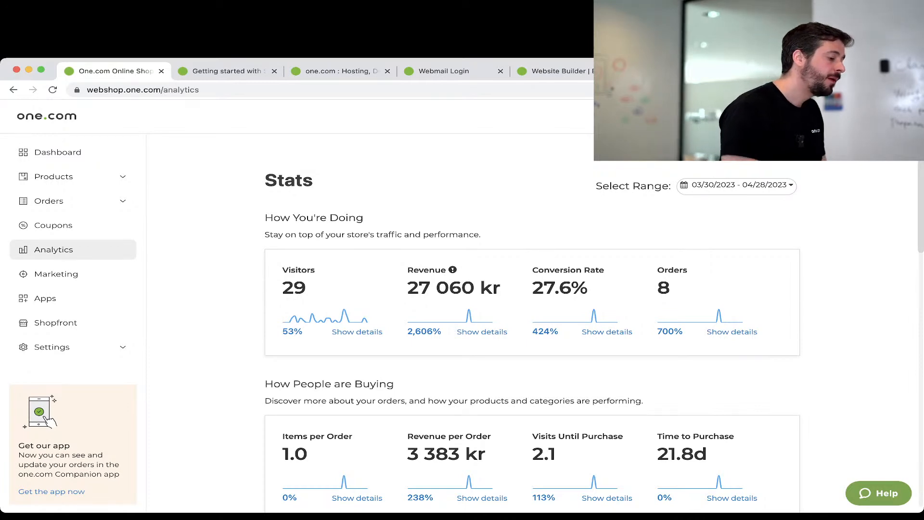
# Scroll the Stats page down to top products, top locations and order status.
pyautogui.scroll(-6, 532, 332)
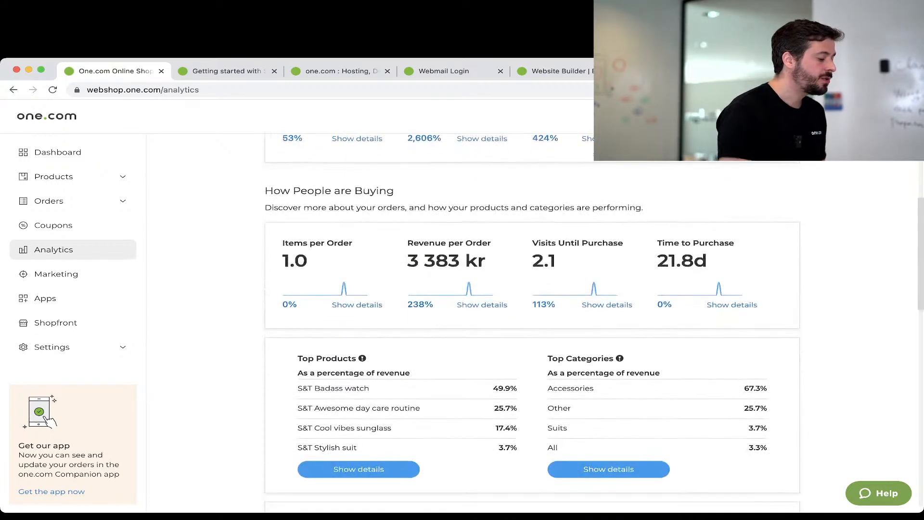
pyautogui.scroll(-3, 532, 332)
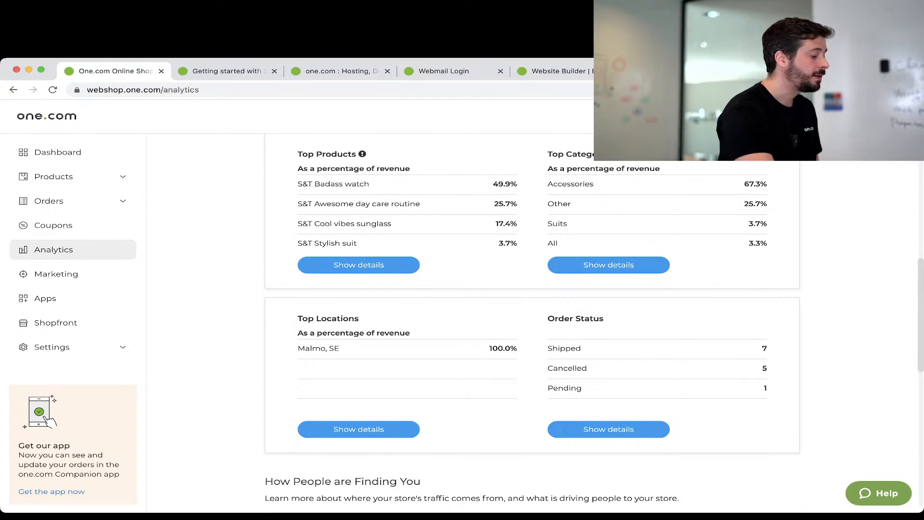
# Look over the Marketing page's Google Product Listings preview, then go to the Apps integrations page.
pyautogui.click(56, 273)
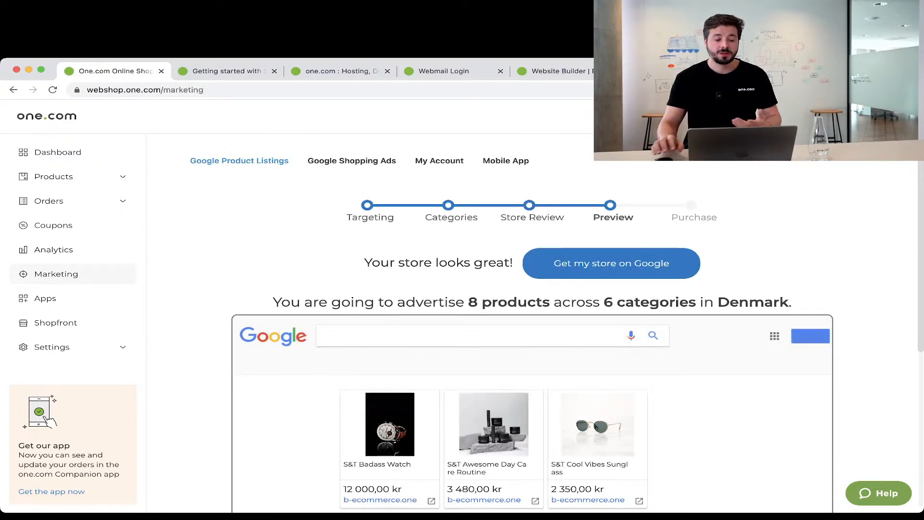
pyautogui.scroll(-1, 532, 323)
pyautogui.scroll(-2, 533, 322)
pyautogui.scroll(3, 533, 323)
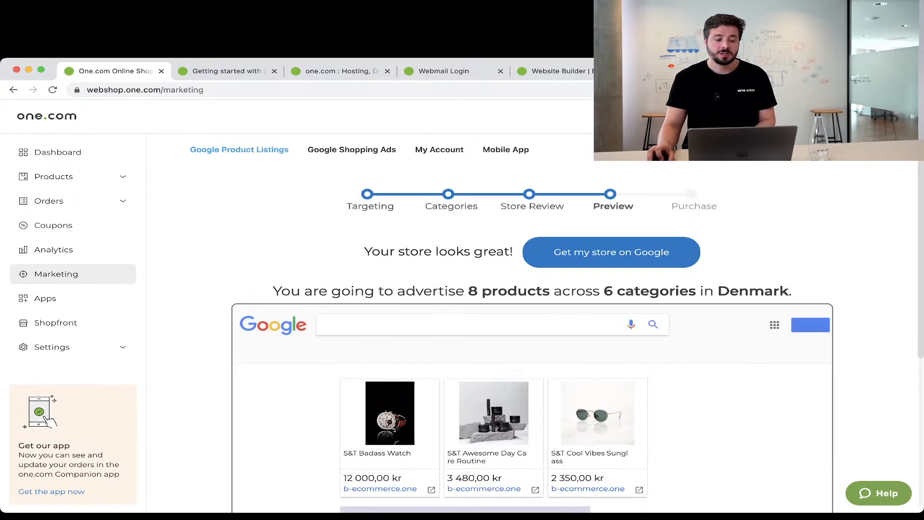
pyautogui.scroll(-5, 532, 322)
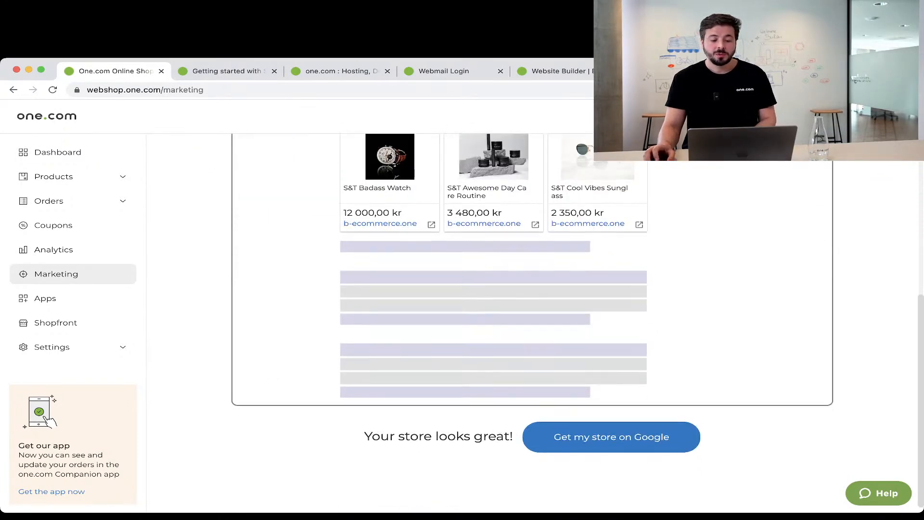
pyautogui.scroll(5, 532, 322)
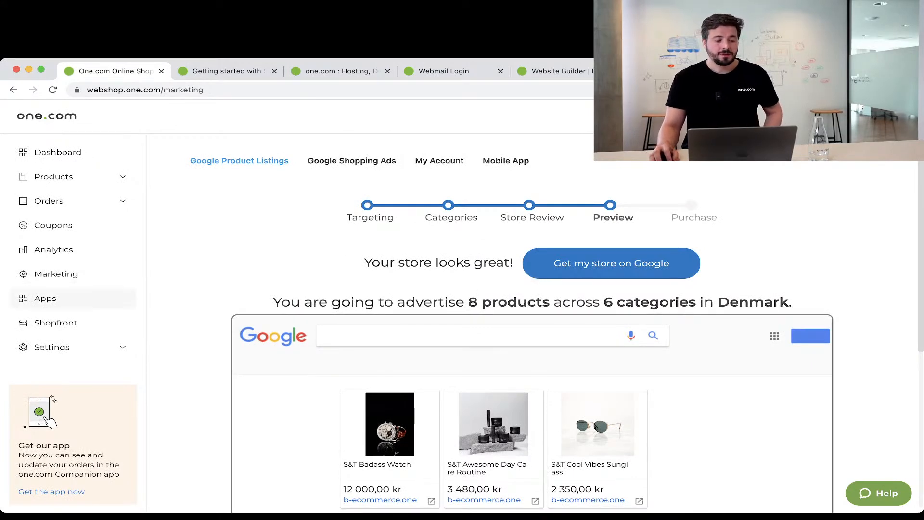
pyautogui.click(44, 298)
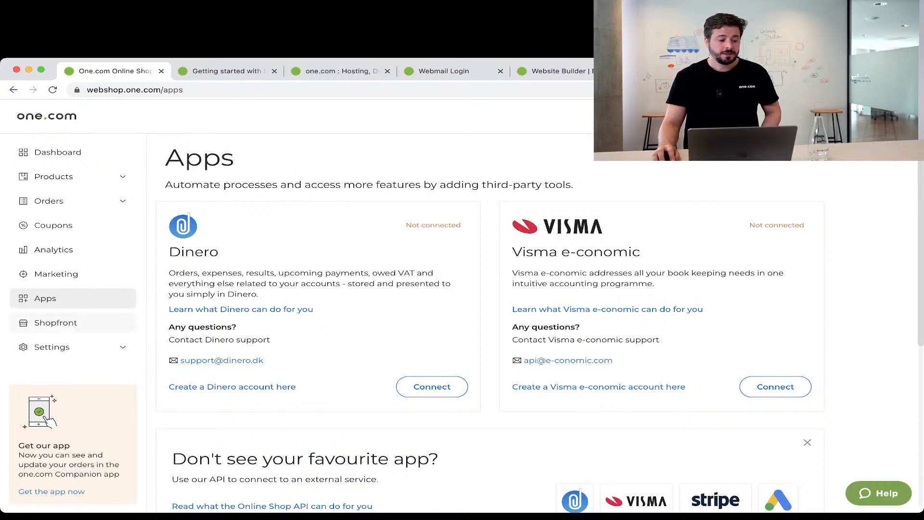
# Confirm on Shopfront that the shop is live at b-ecommerce.one/products and expand Settings.
pyautogui.click(55, 323)
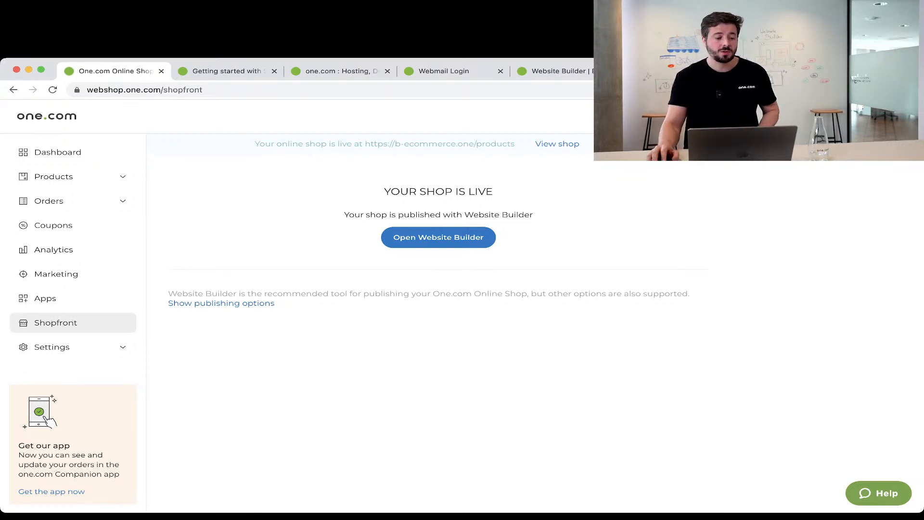
pyautogui.click(67, 347)
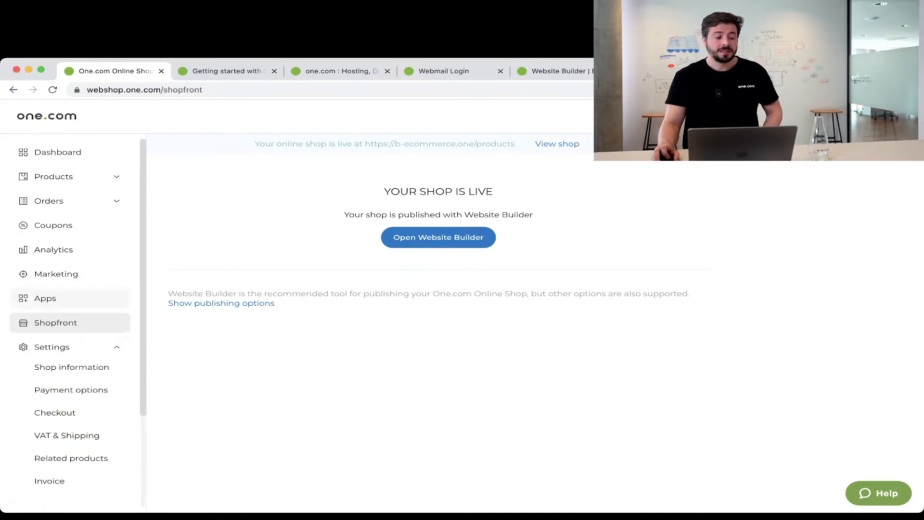
pyautogui.scroll(-3, 70, 323)
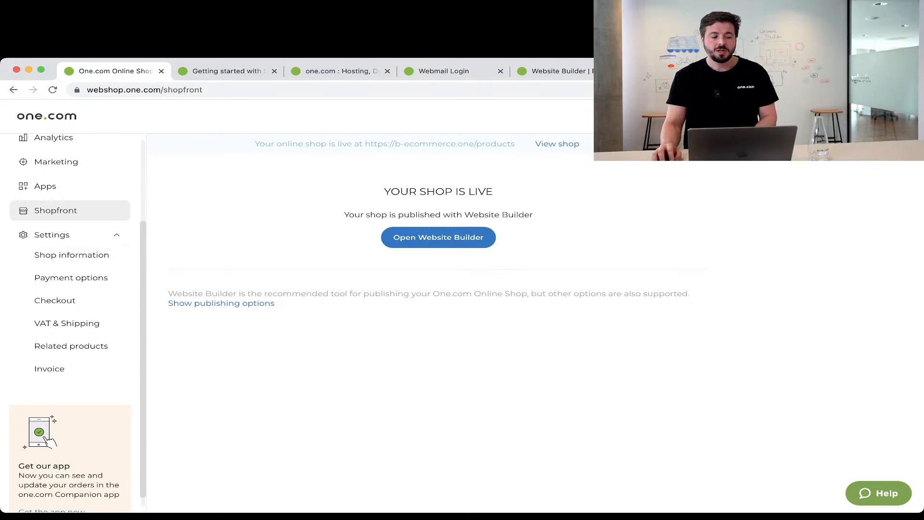
# Review Shop information (Europe/Copenhagen time zone, Dansk language, SEK currency), then go to Payment options.
pyautogui.click(71, 255)
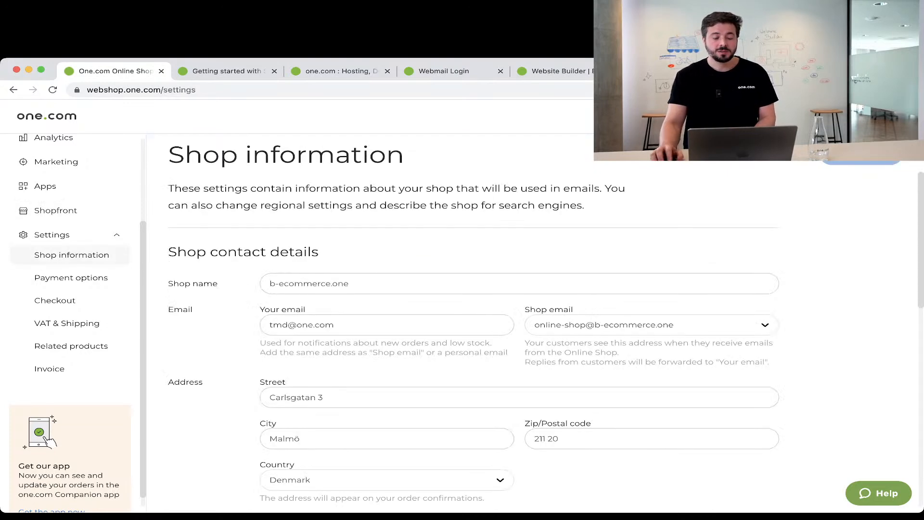
pyautogui.scroll(-2, 472, 337)
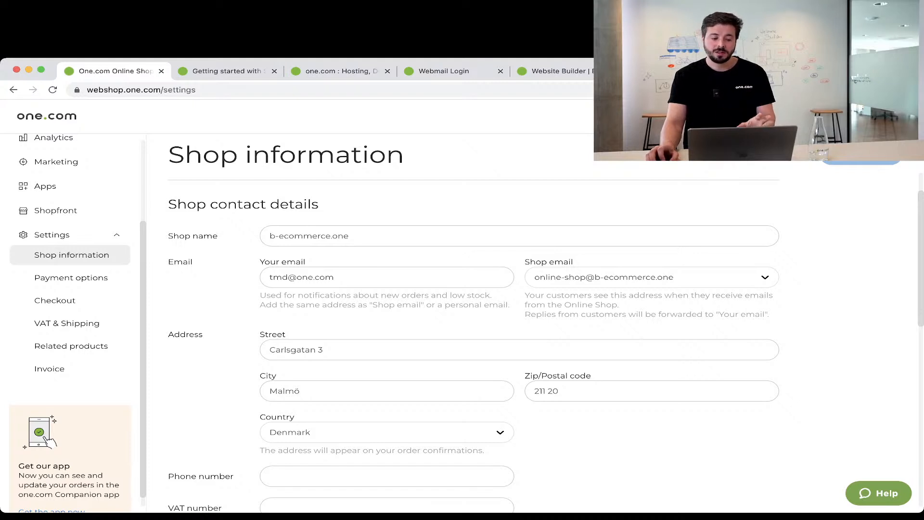
pyautogui.scroll(-3, 482, 336)
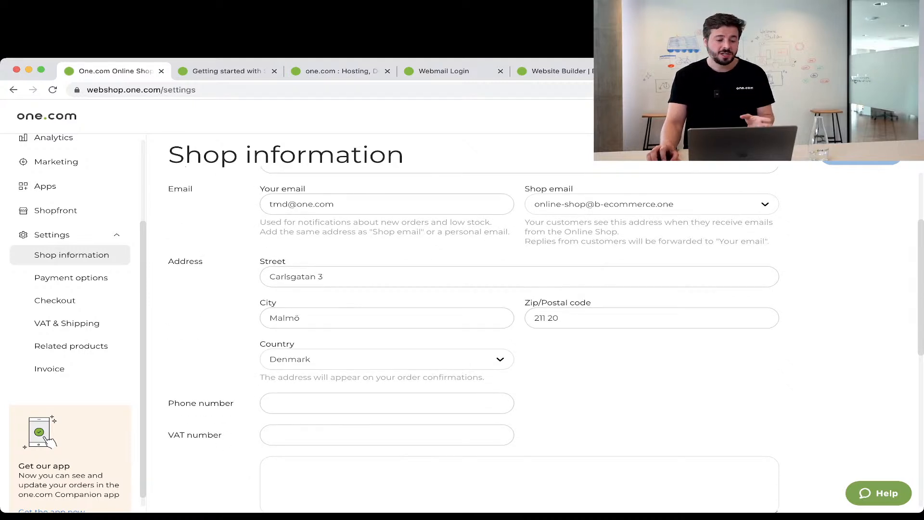
pyautogui.scroll(2, 473, 337)
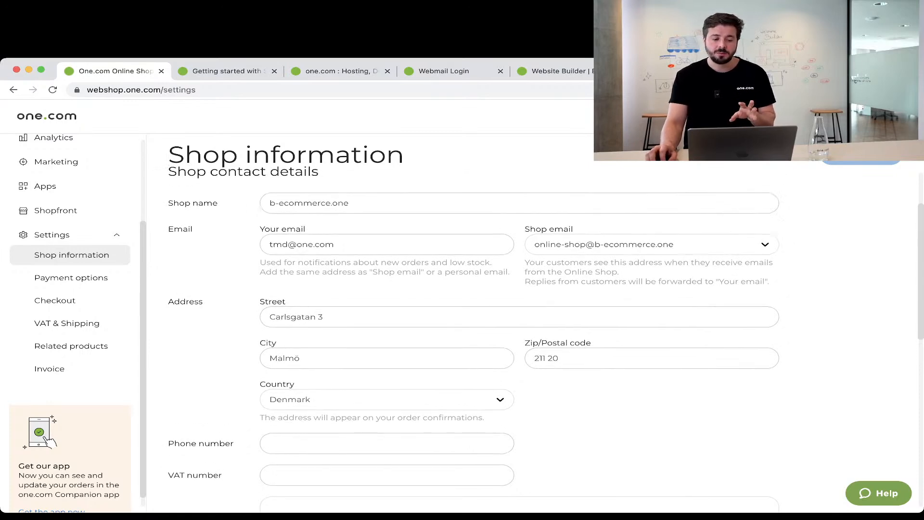
pyautogui.scroll(-3, 474, 337)
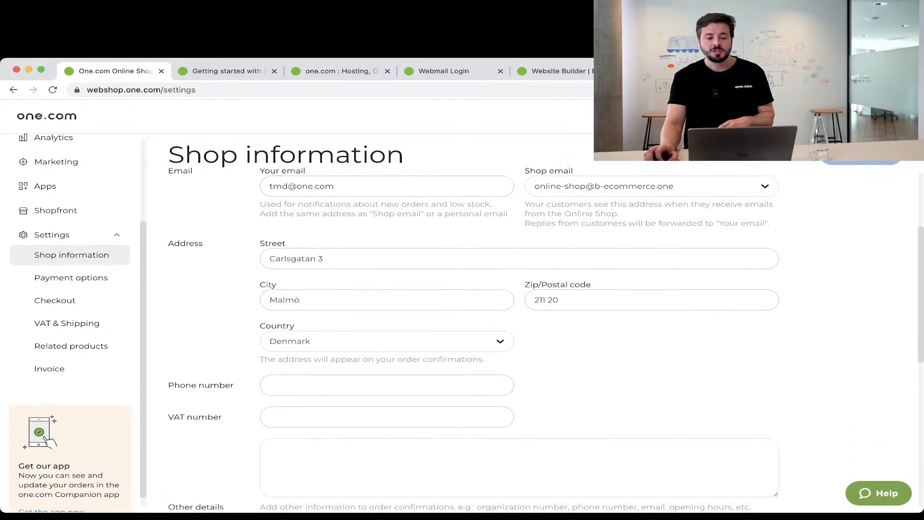
pyautogui.scroll(-2, 474, 336)
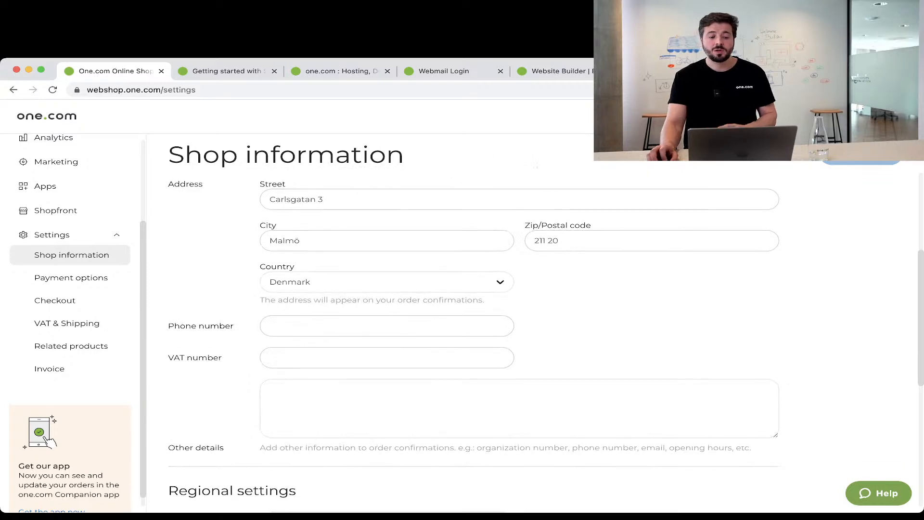
pyautogui.scroll(-6, 474, 337)
pyautogui.scroll(-5, 474, 337)
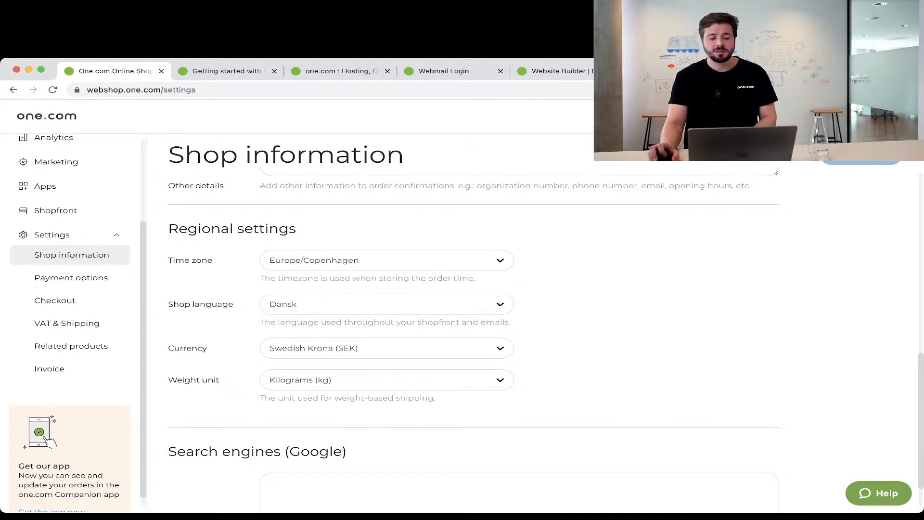
pyautogui.scroll(-2, 472, 337)
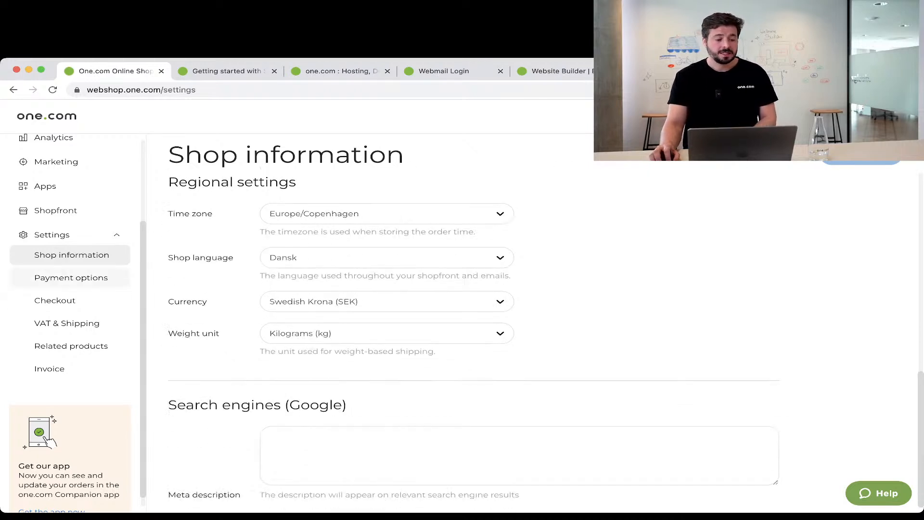
pyautogui.click(71, 277)
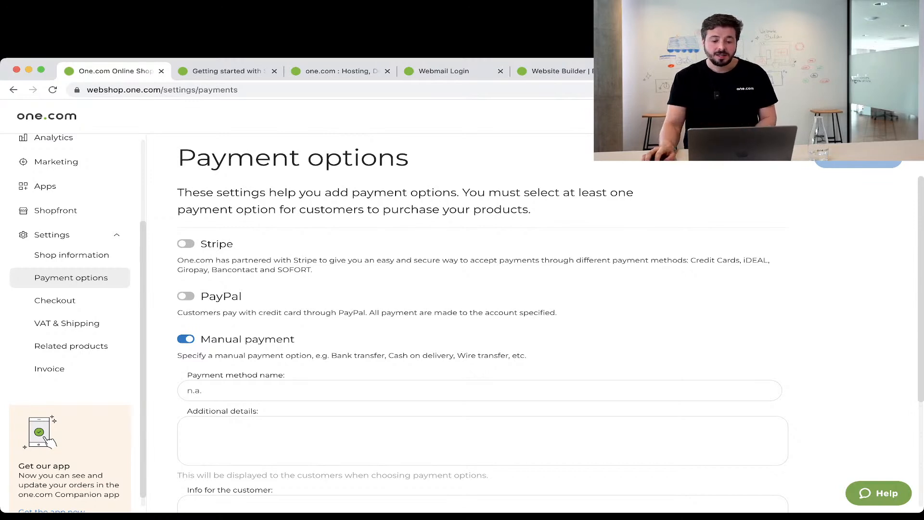
pyautogui.moveTo(691, 259); pyautogui.dragTo(741, 260)
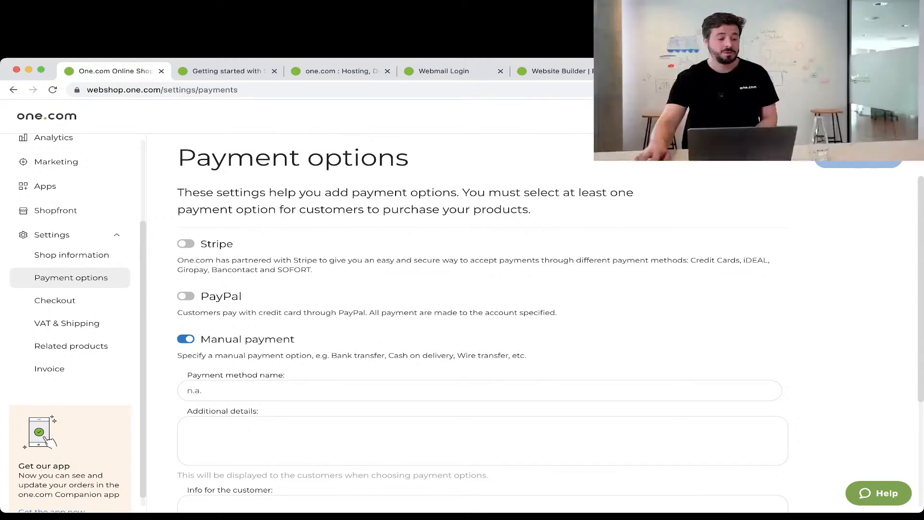
# Require customers to accept sales terms & conditions, using auto-generated terms text.
pyautogui.click(70, 300)
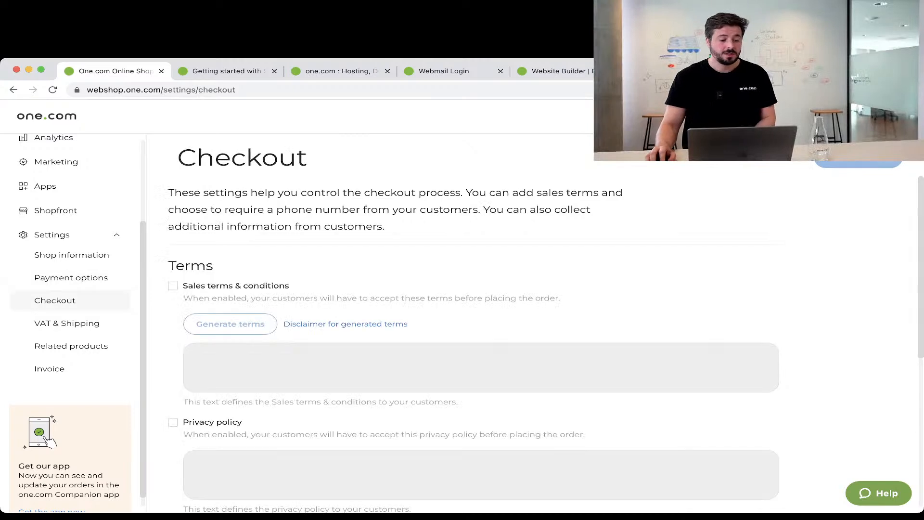
pyautogui.scroll(-3, 481, 337)
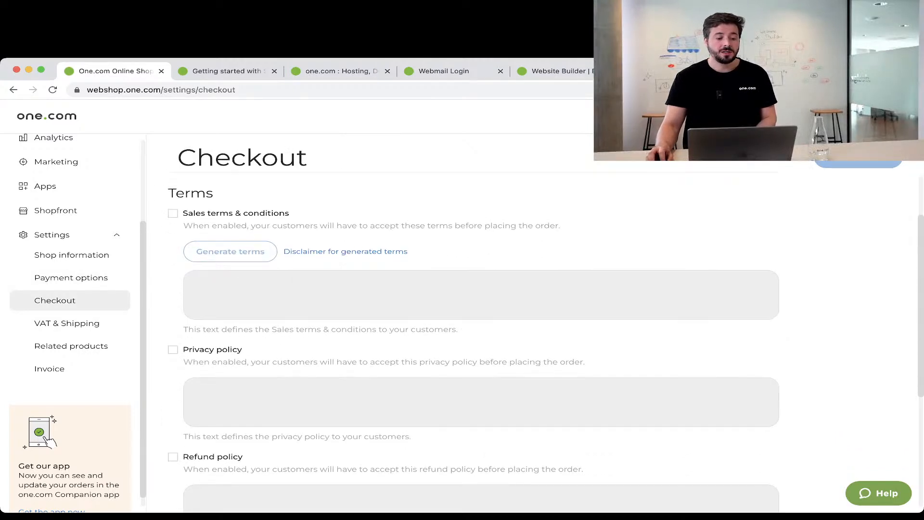
pyautogui.click(172, 213)
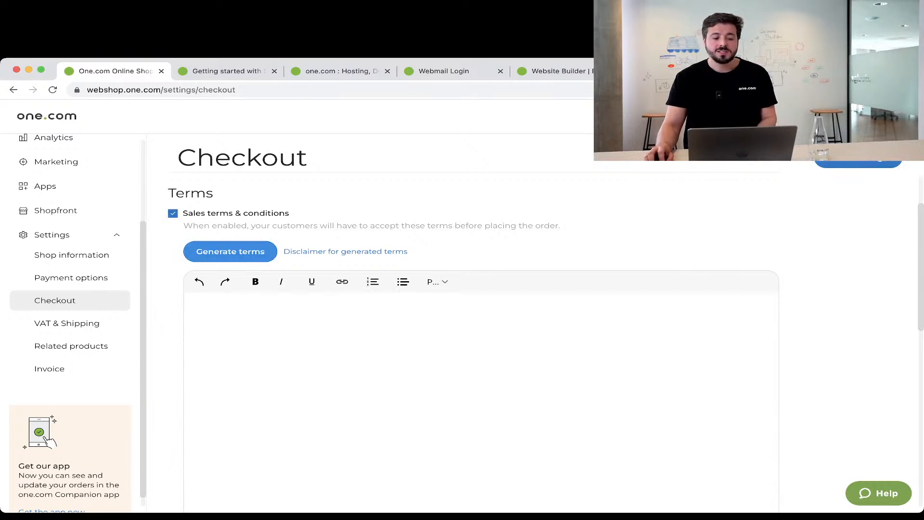
pyautogui.click(230, 251)
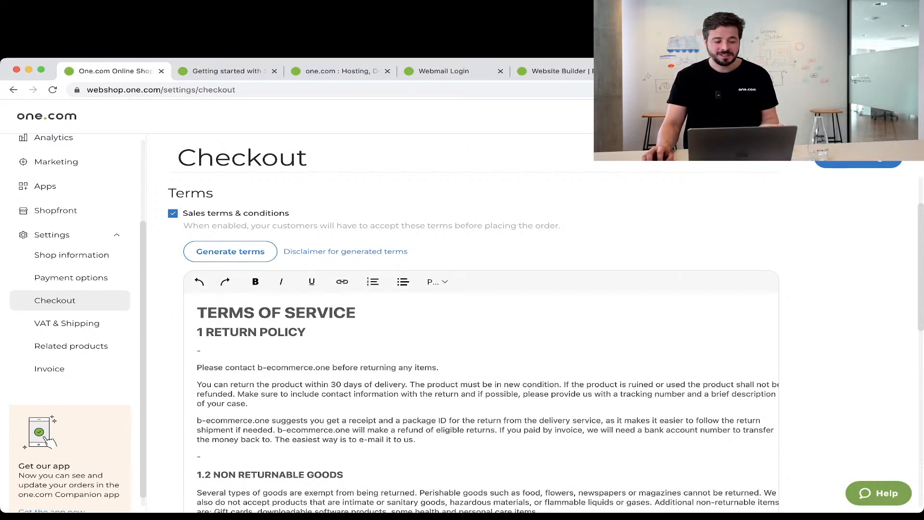
pyautogui.click(345, 251)
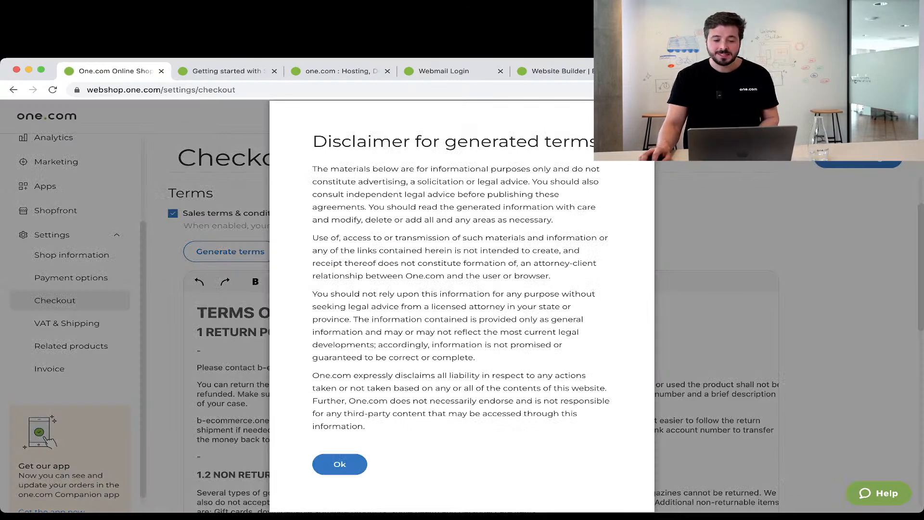
pyautogui.click(340, 465)
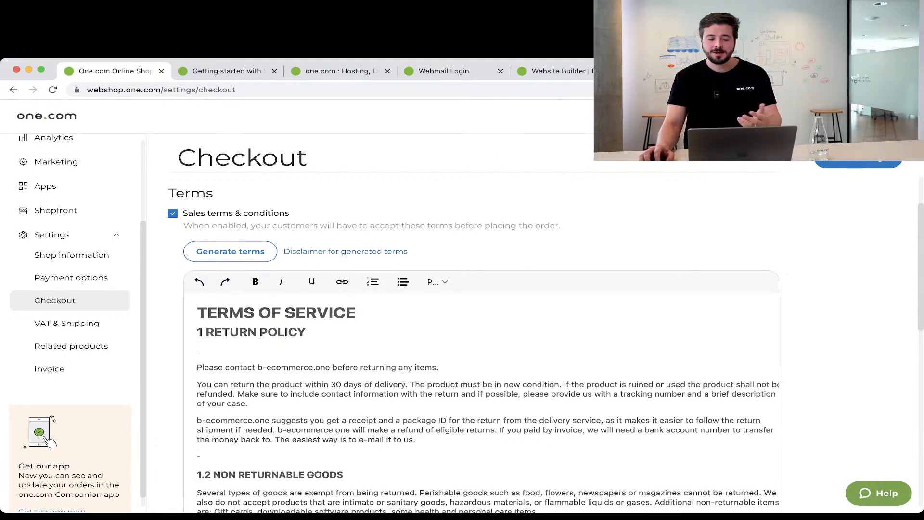
# Also require customers to accept a privacy policy and a refund policy at checkout.
pyautogui.scroll(-20, 488, 404)
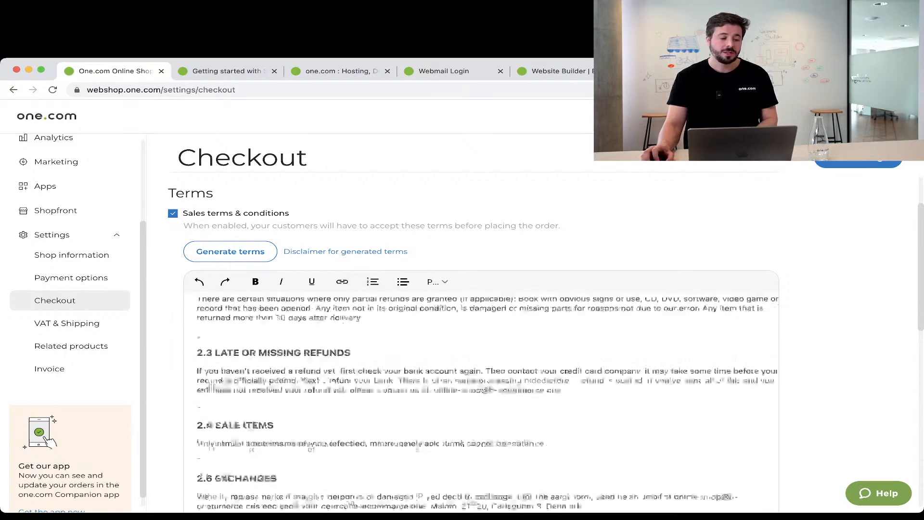
pyautogui.scroll(-2, 481, 404)
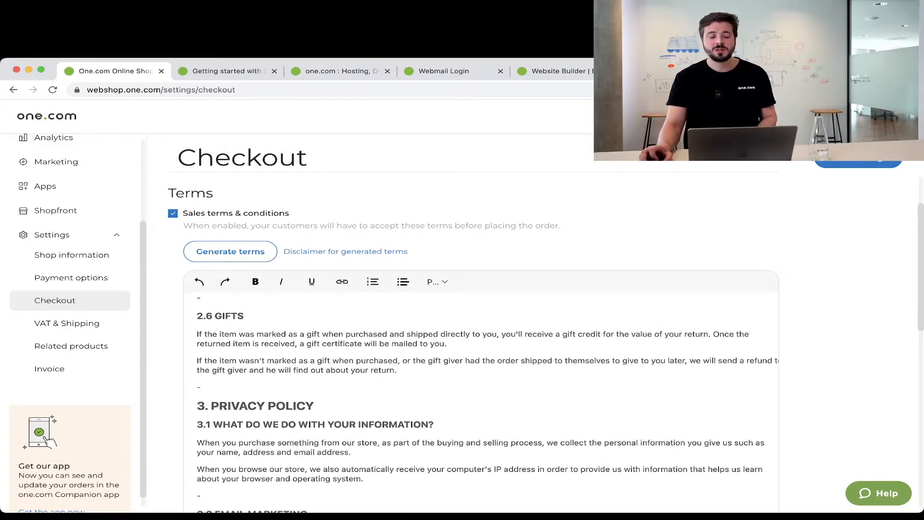
pyautogui.scroll(-15, 482, 404)
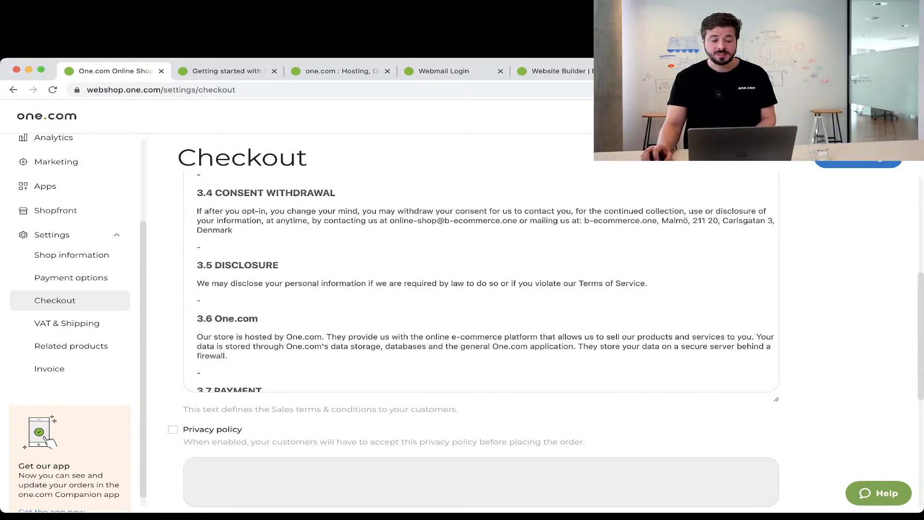
pyautogui.scroll(-10, 482, 337)
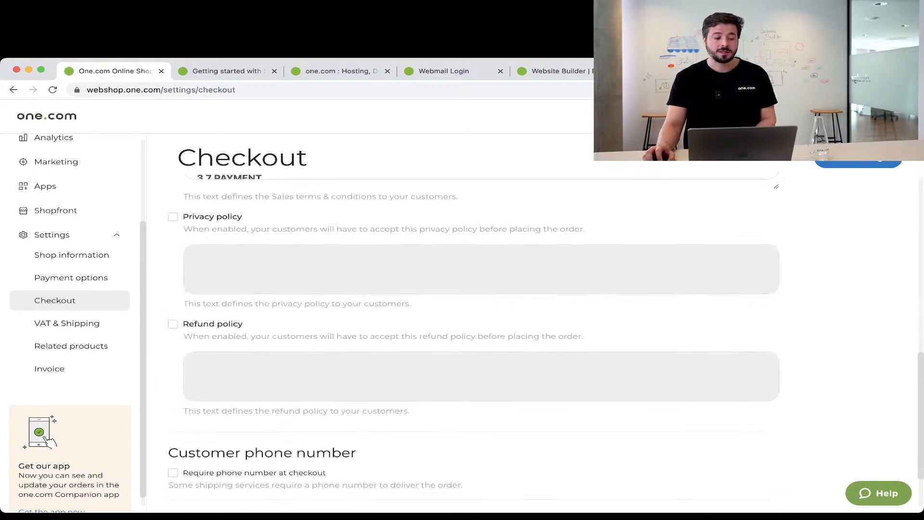
pyautogui.click(173, 216)
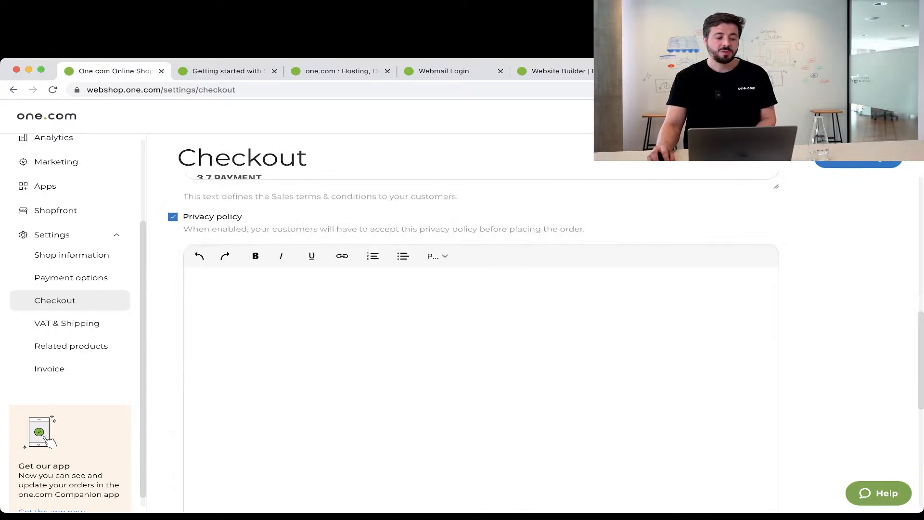
pyautogui.scroll(-15, 482, 336)
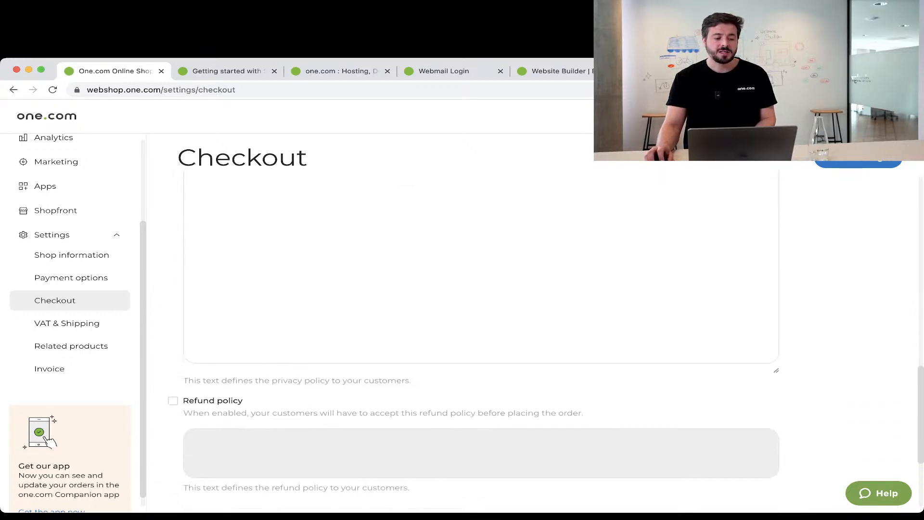
pyautogui.click(173, 250)
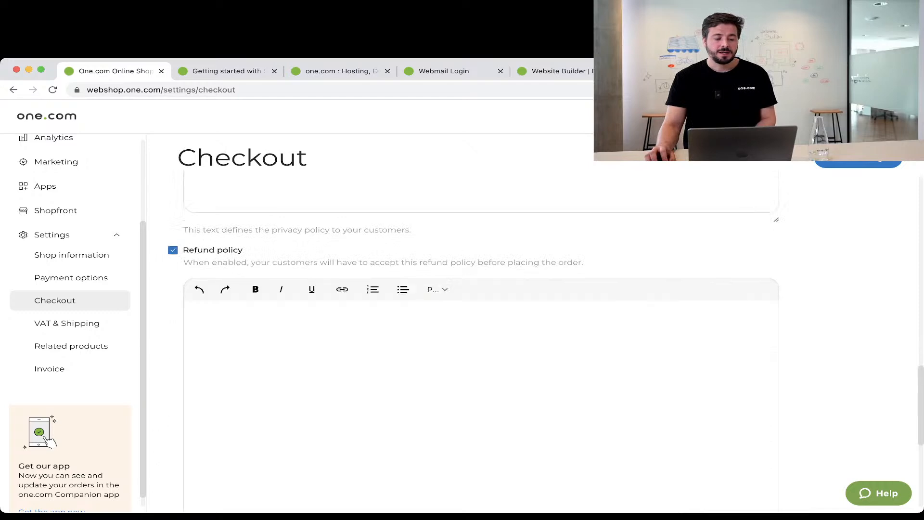
pyautogui.scroll(-3, 481, 337)
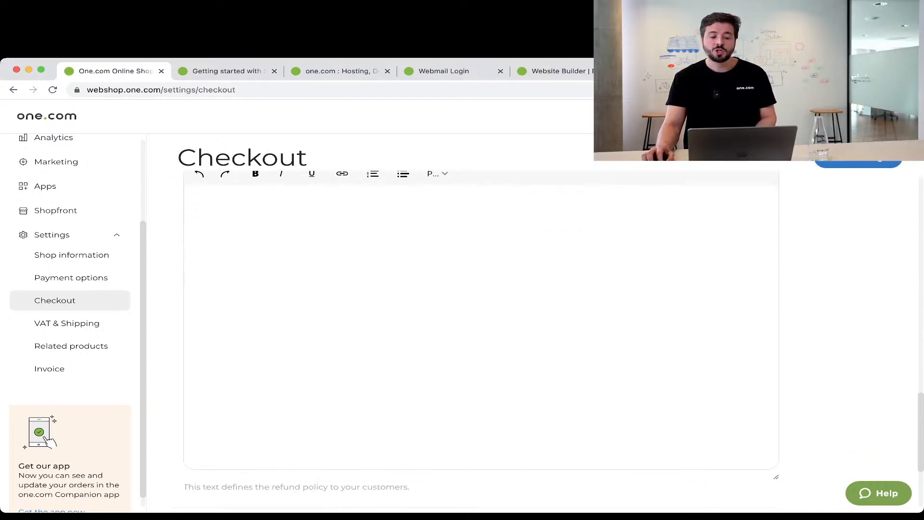
pyautogui.scroll(-2, 482, 337)
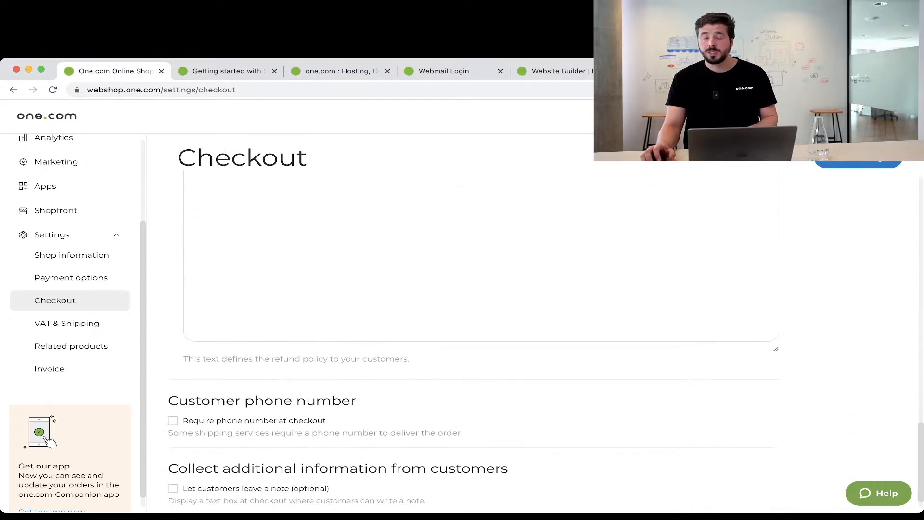
pyautogui.scroll(-1, 546, 410)
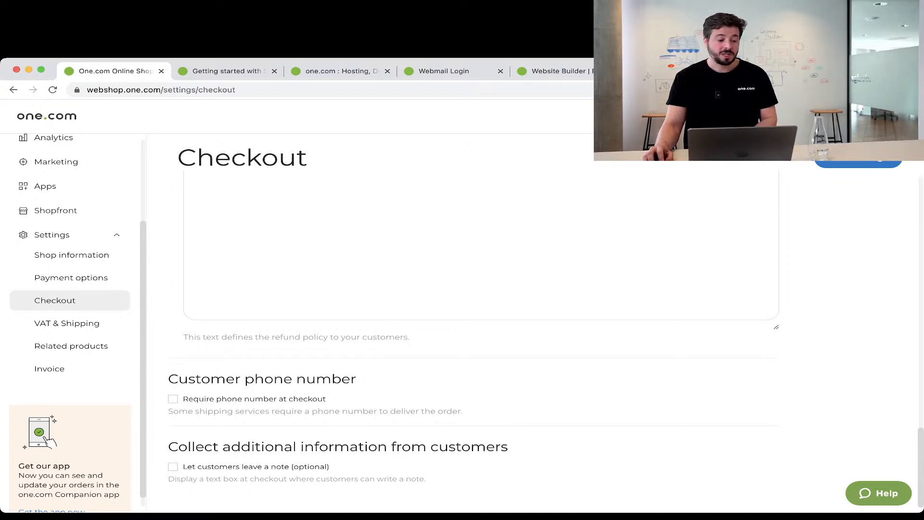
pyautogui.click(67, 324)
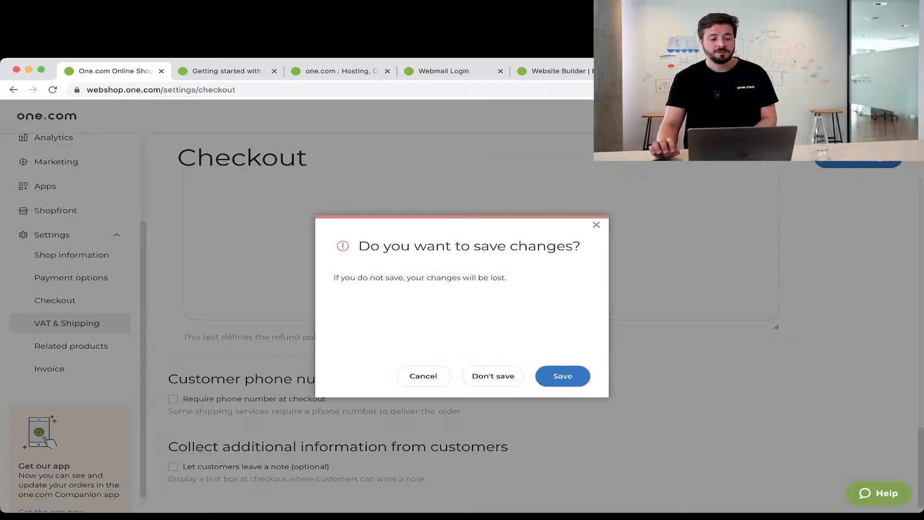
# Discard the pending changes and review shipping: SEK 0.00 Standard flat rate to Sweden plus Local pickup.
pyautogui.click(493, 376)
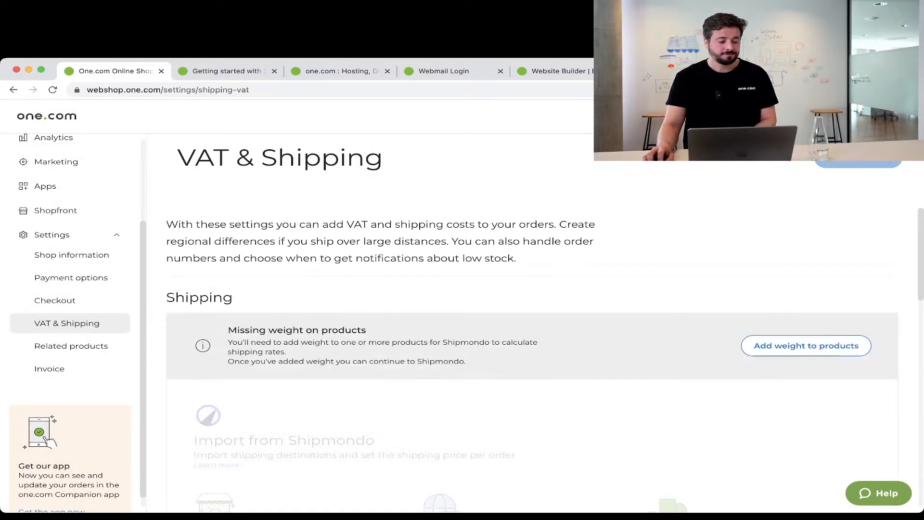
pyautogui.scroll(-3, 529, 337)
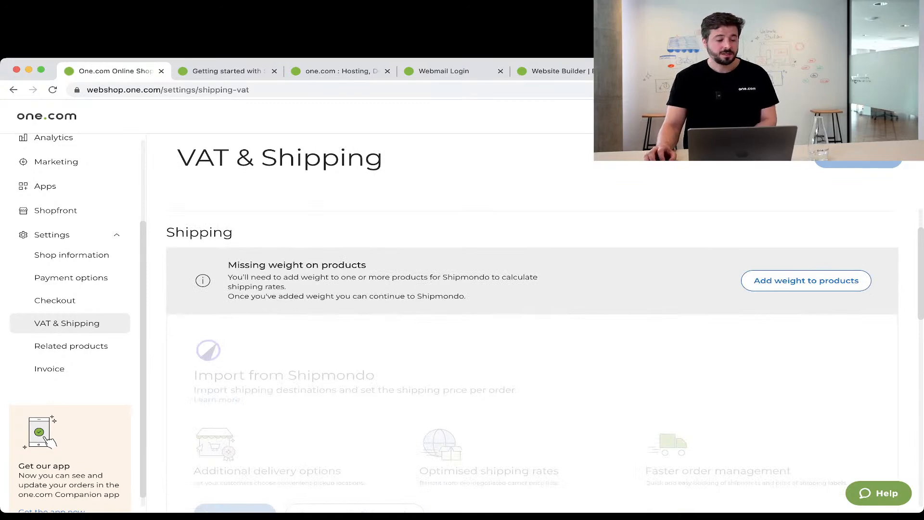
pyautogui.scroll(3, 529, 337)
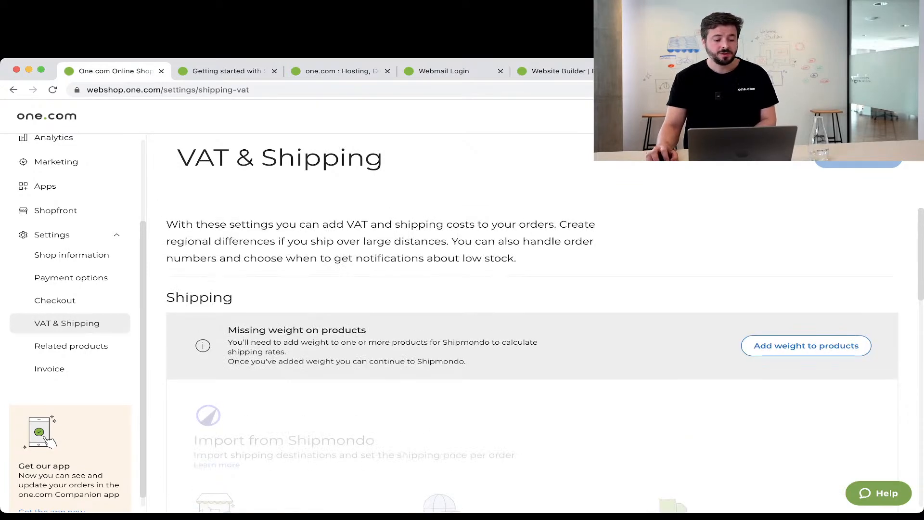
pyautogui.scroll(-5, 530, 337)
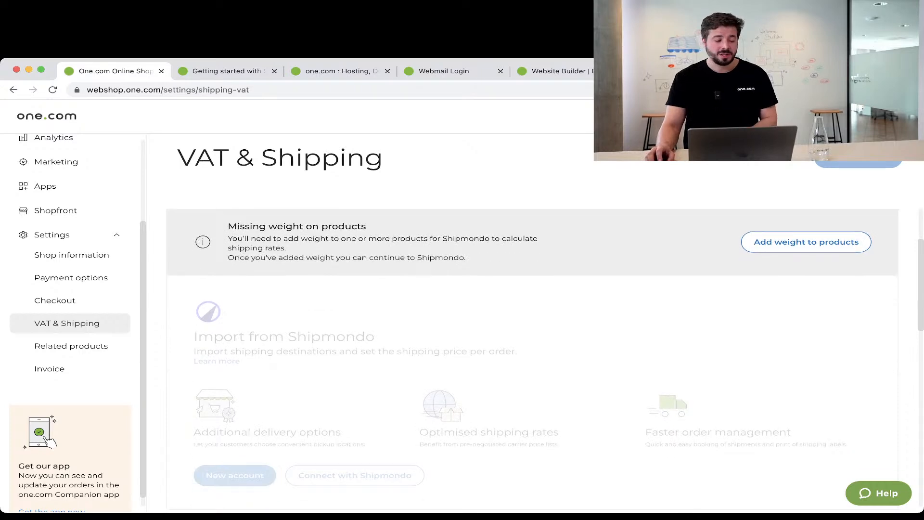
pyautogui.scroll(-8, 530, 337)
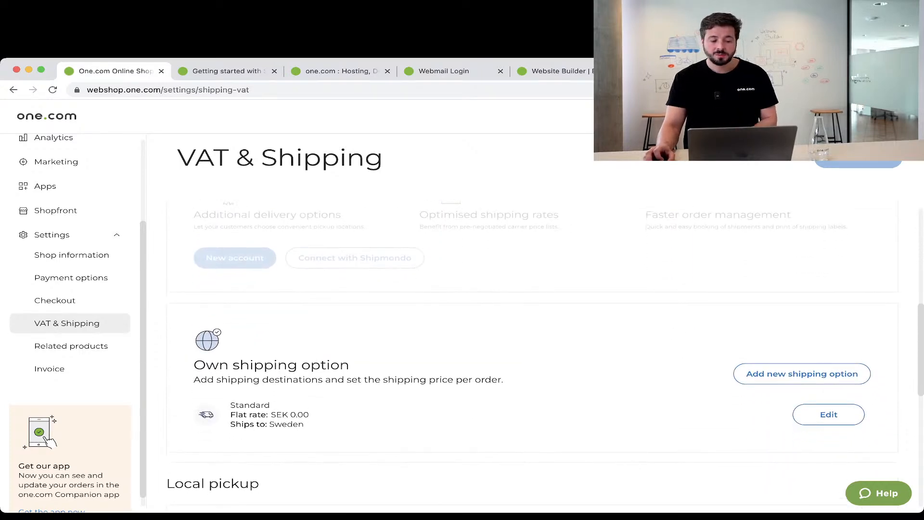
pyautogui.scroll(-3, 530, 336)
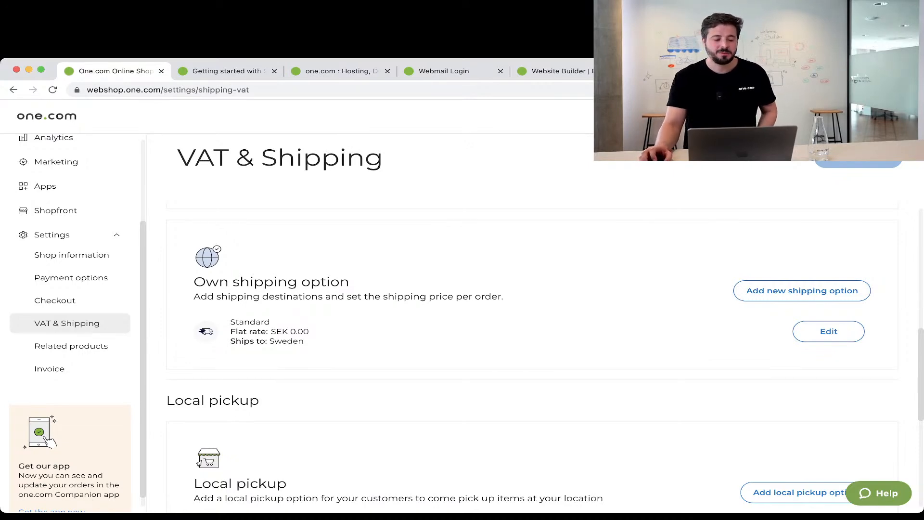
pyautogui.scroll(-5, 529, 337)
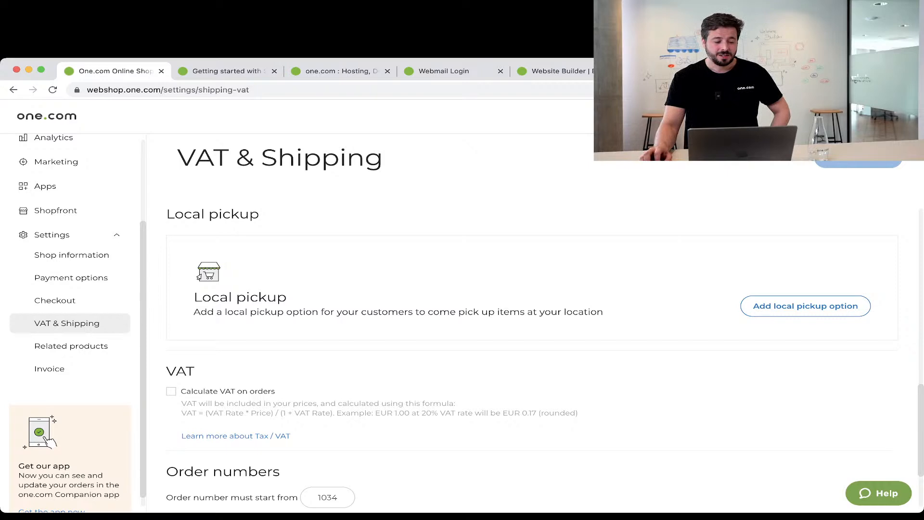
# Enable VAT calculation on orders and change the starting order number from 1034 to 501.
pyautogui.click(171, 392)
pyautogui.scroll(-2, 532, 356)
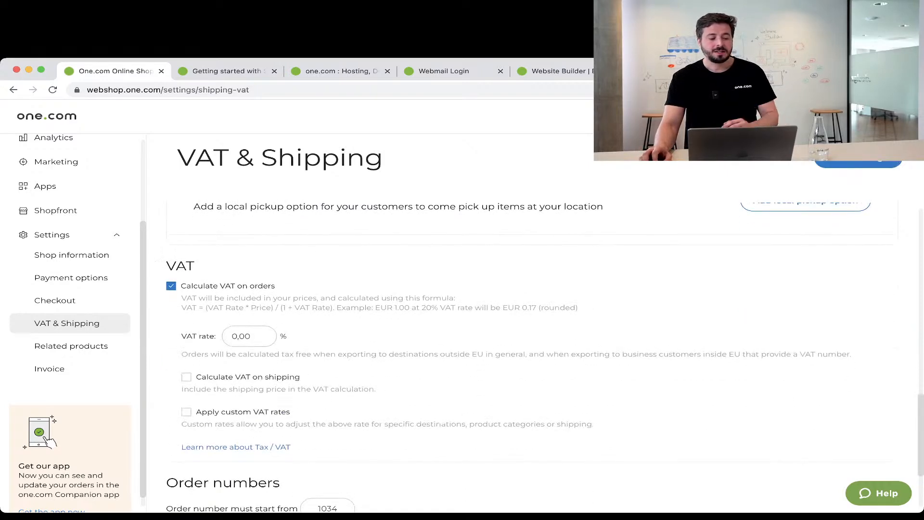
pyautogui.scroll(-2, 532, 356)
pyautogui.scroll(-1, 532, 356)
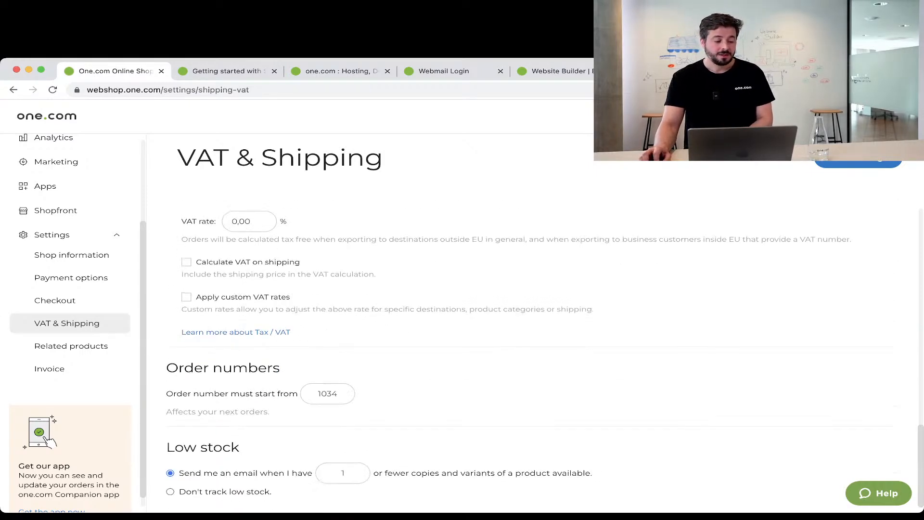
pyautogui.press('super+a')
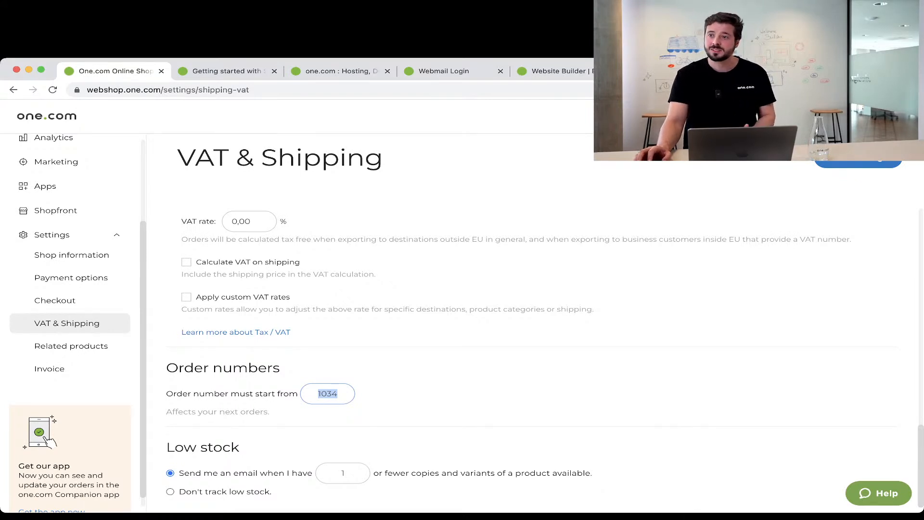
pyautogui.write('501')
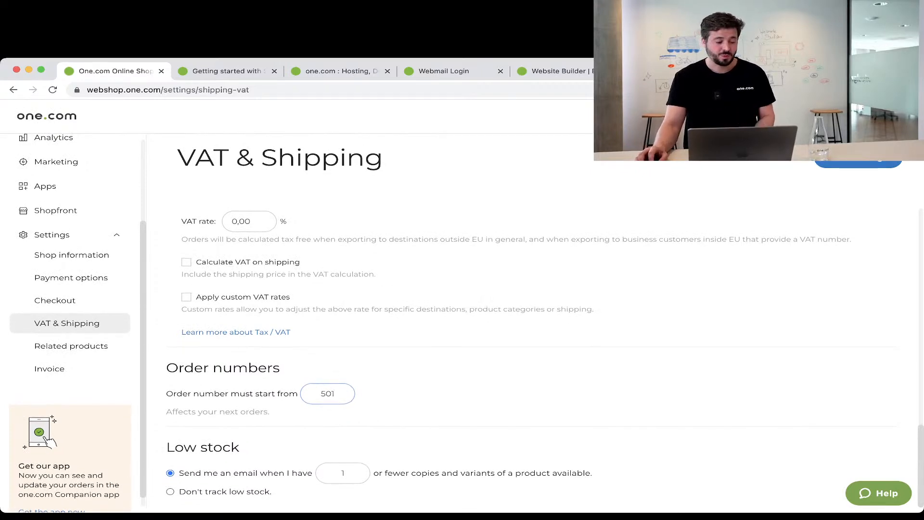
pyautogui.moveTo(166, 447); pyautogui.dragTo(239, 447)
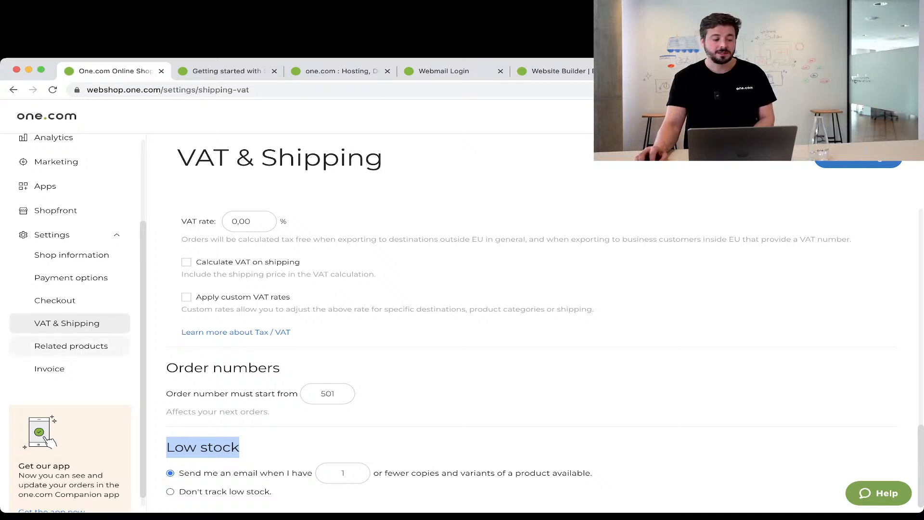
# Without saving, switch on Show related products and check the Most popular sorting option.
pyautogui.click(72, 345)
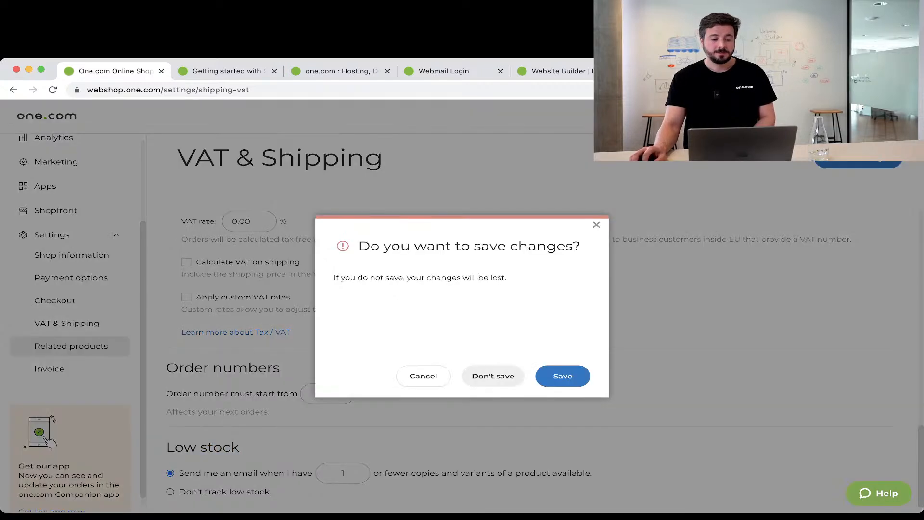
pyautogui.click(494, 376)
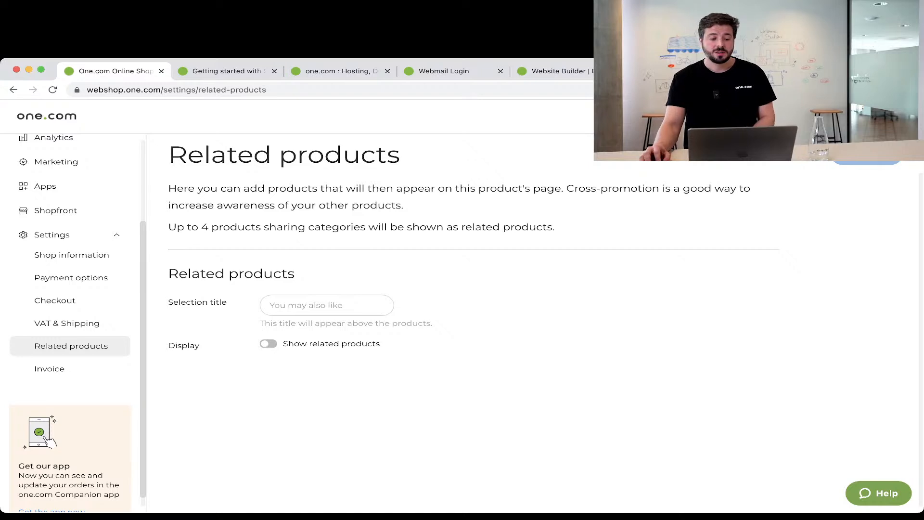
pyautogui.click(268, 344)
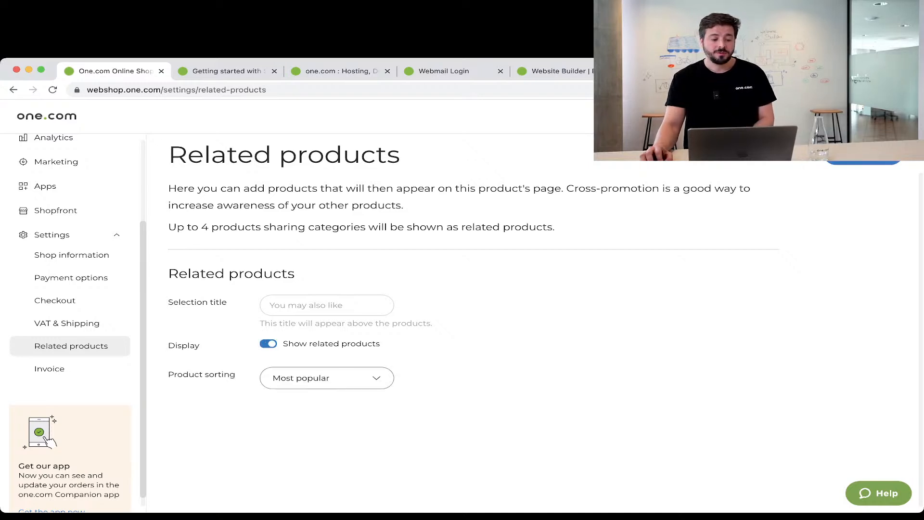
pyautogui.click(327, 378)
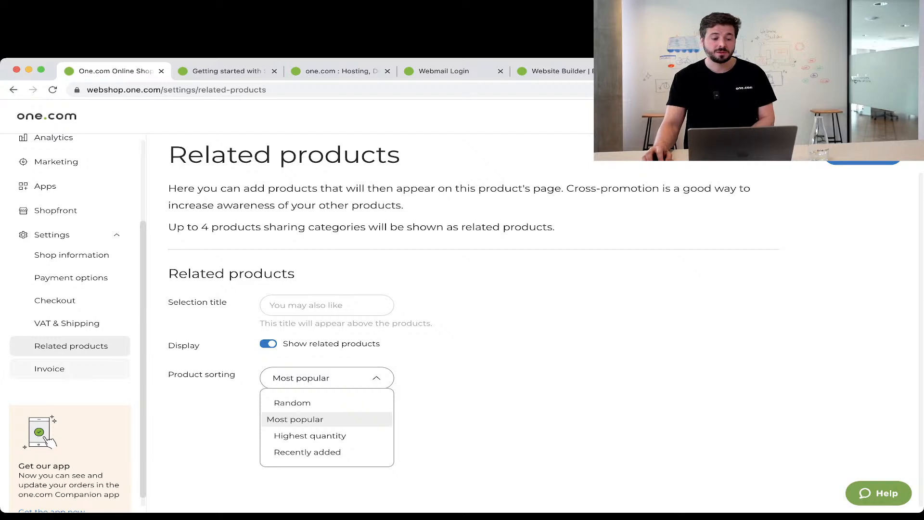
pyautogui.click(49, 369)
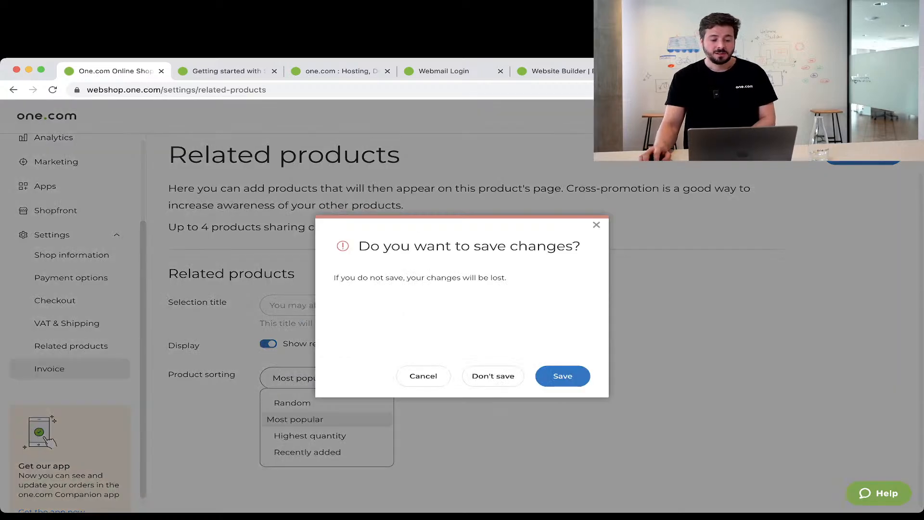
# Discard pending changes and review invoice customer details, toggling Customer VAT number off and back on.
pyautogui.click(493, 376)
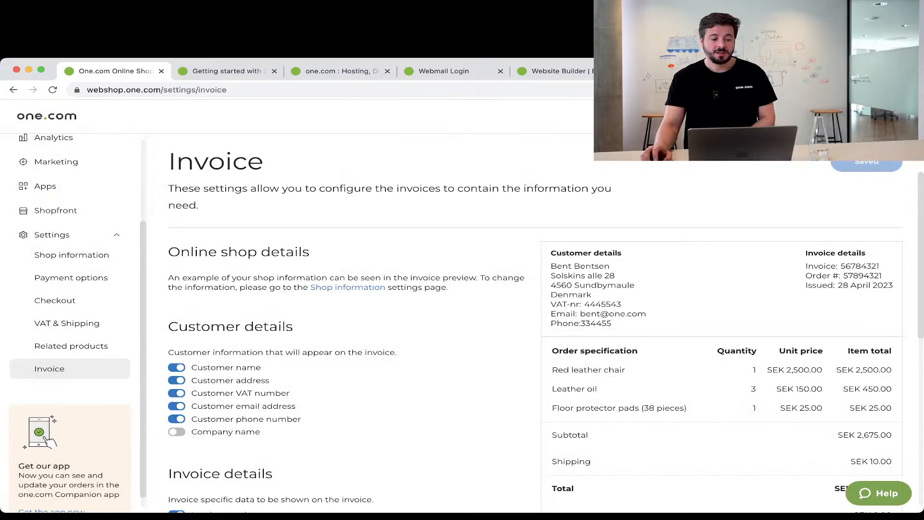
pyautogui.scroll(-5, 546, 342)
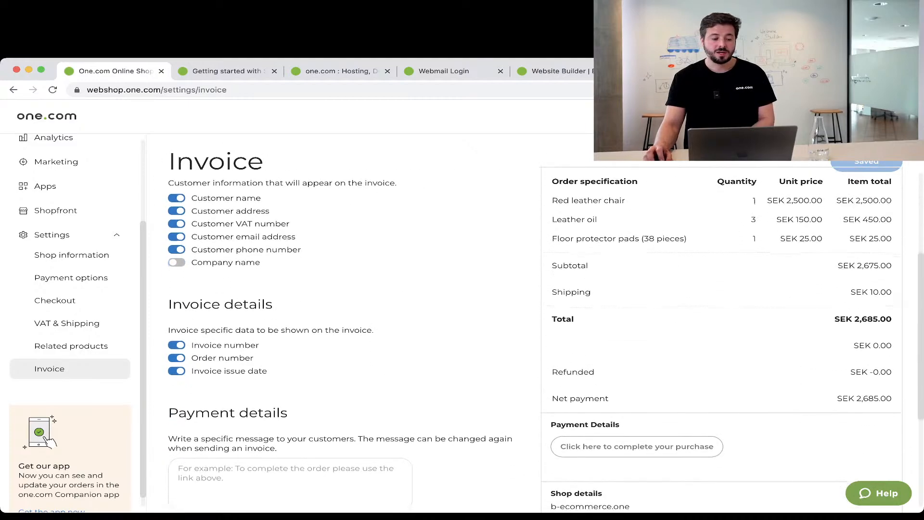
pyautogui.scroll(-2, 546, 341)
pyautogui.scroll(3, 546, 342)
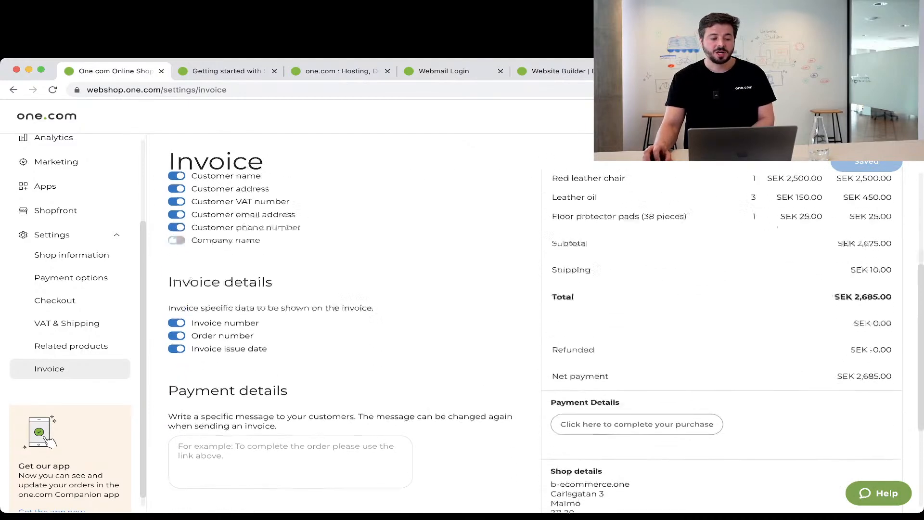
pyautogui.click(177, 247)
pyautogui.click(177, 247)
pyautogui.scroll(4, 535, 342)
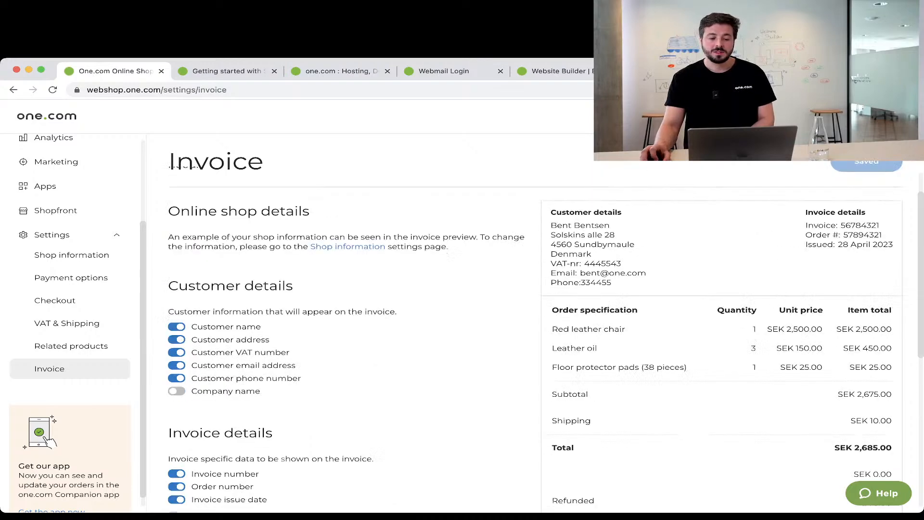
pyautogui.scroll(-1, 535, 342)
pyautogui.scroll(-7, 536, 342)
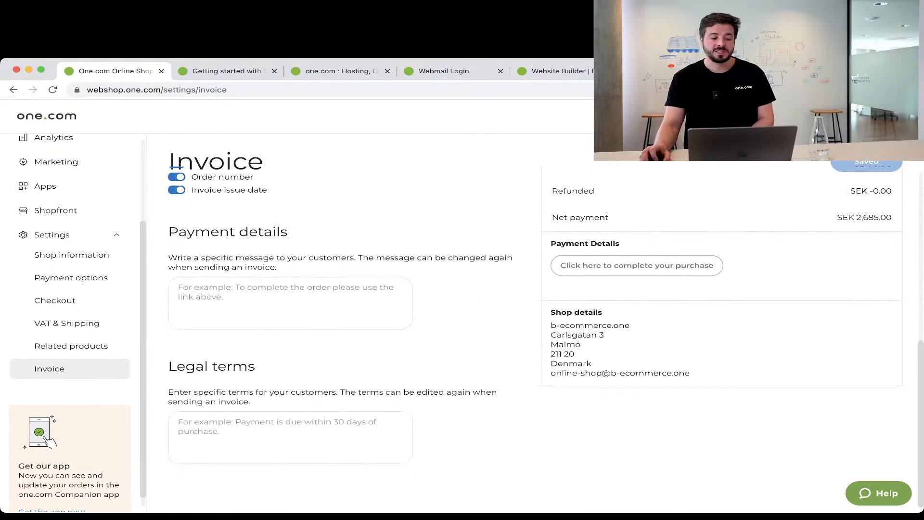
# Inspect the invoice Payment details and Legal terms text boxes, briefly consulting the Shipmondo help article.
pyautogui.click(290, 304)
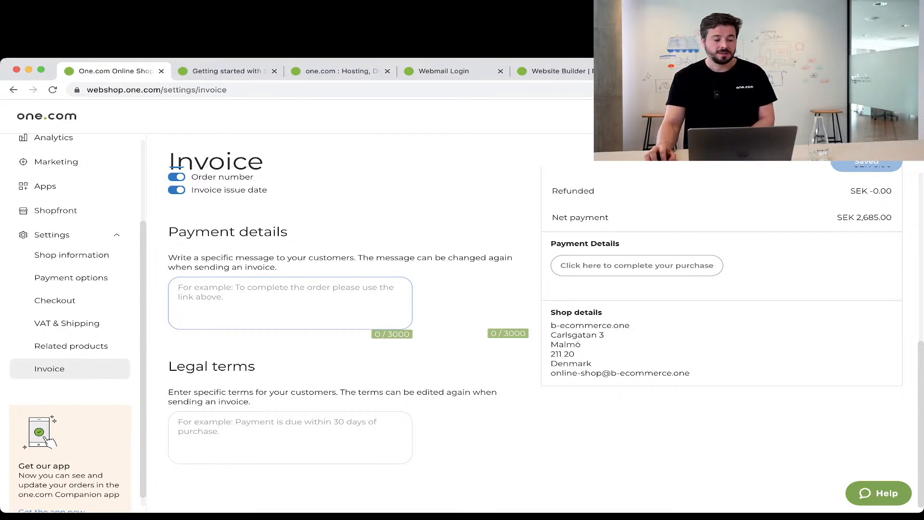
pyautogui.click(290, 438)
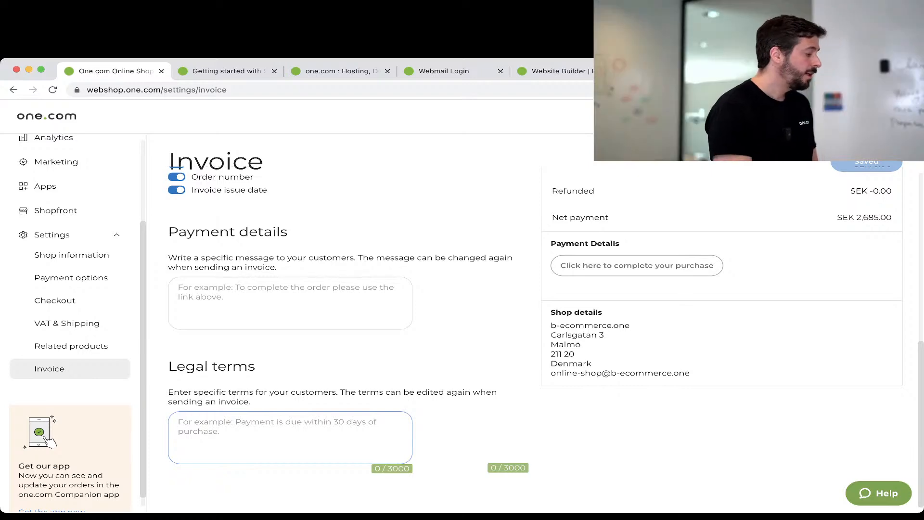
pyautogui.scroll(8, 352, 337)
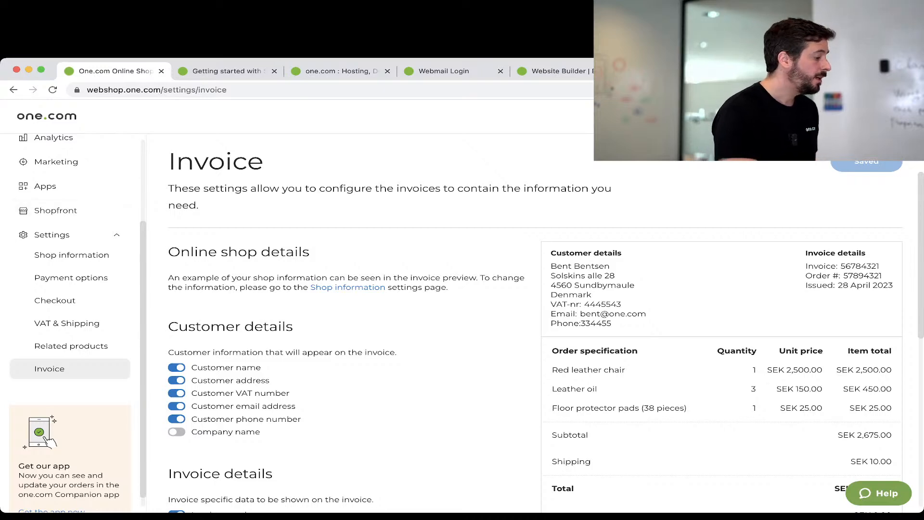
pyautogui.click(211, 72)
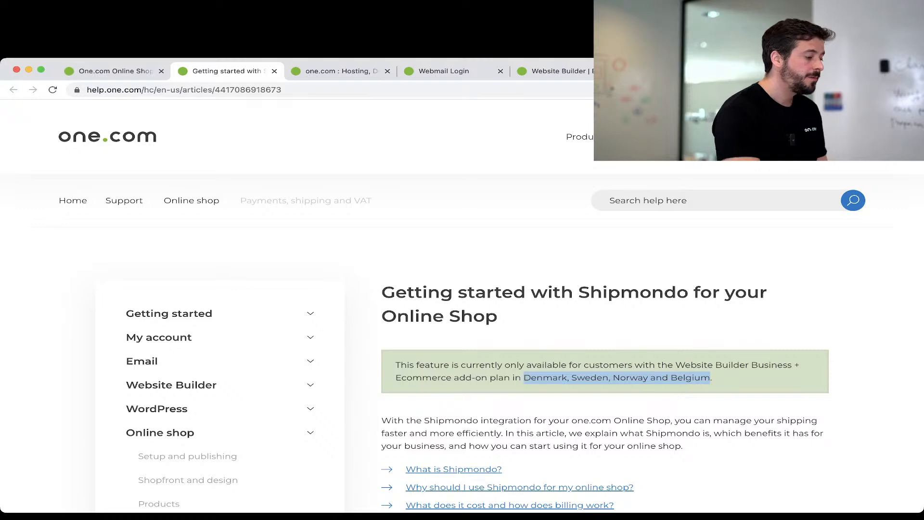
pyautogui.click(114, 71)
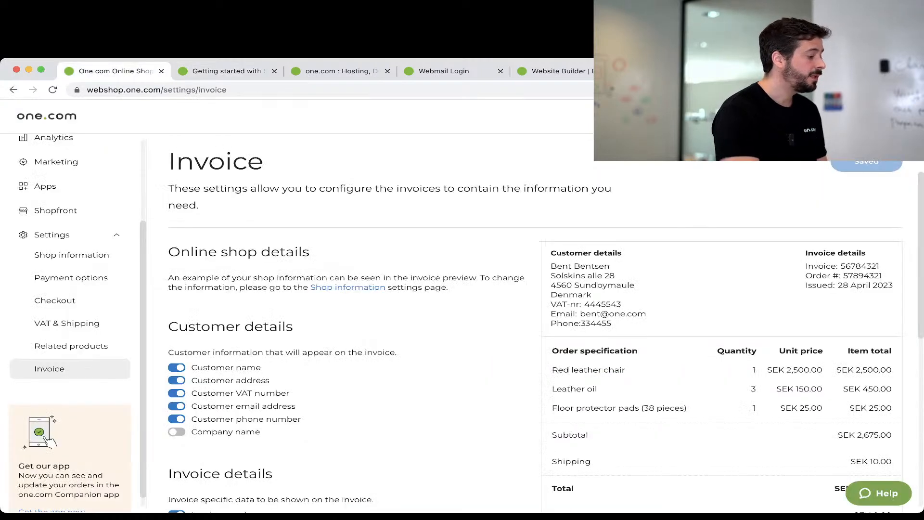